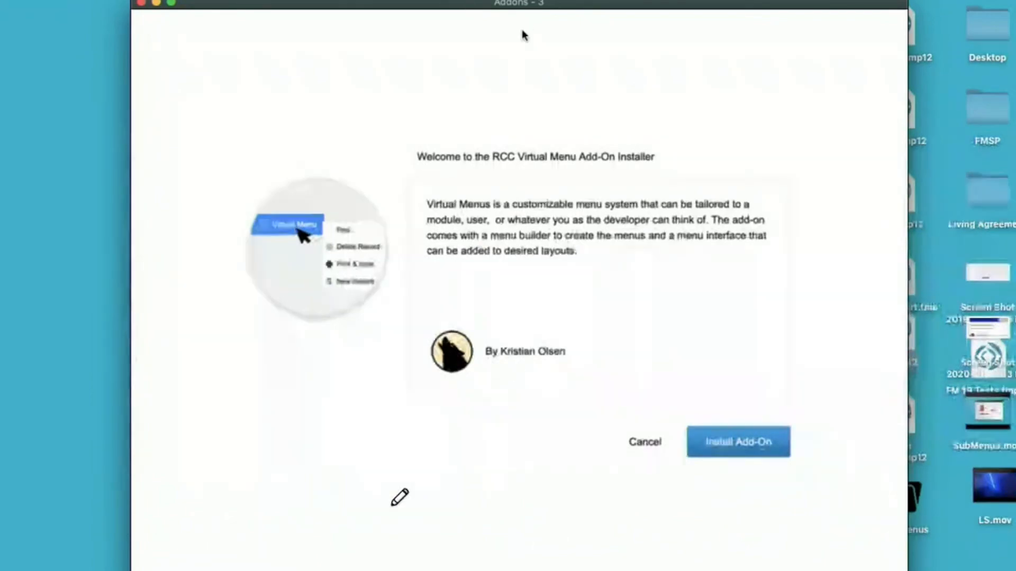
Examine the installer's Export Addon script down to its Save a Copy as Add-on Package step, and close the Script Workspace
drag(531, 5, 441, 7)
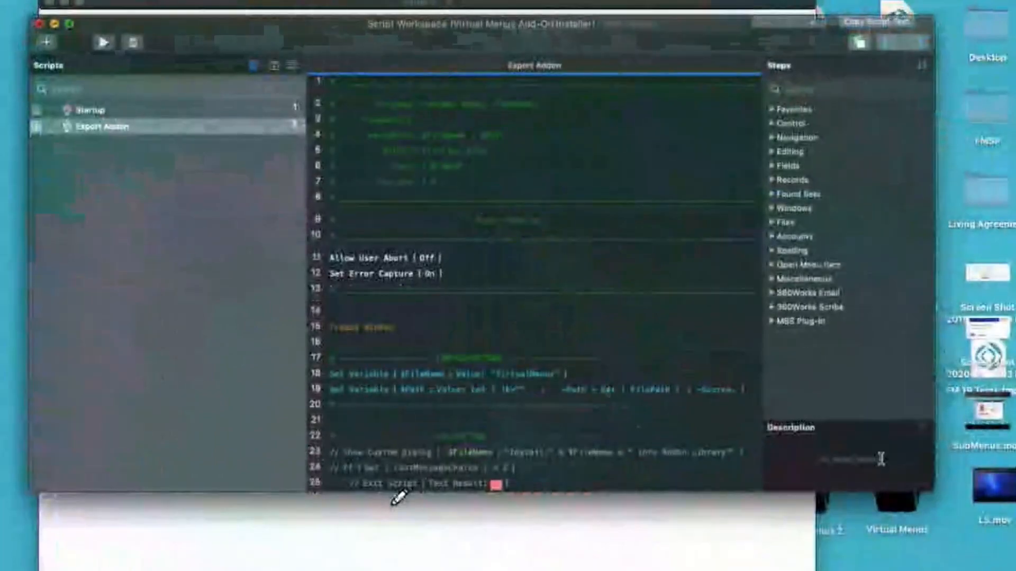
scroll(597, 375, down, 10)
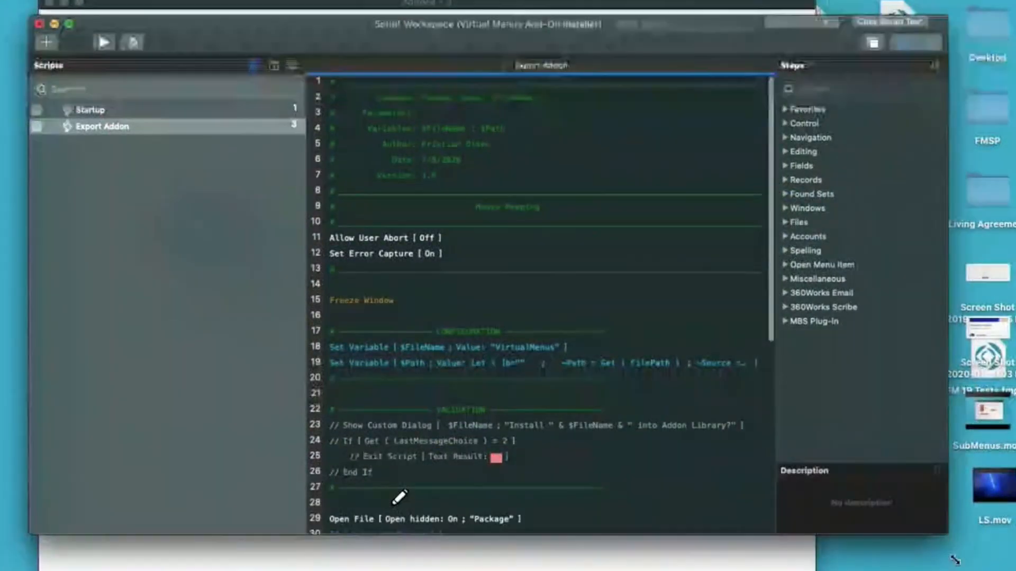
click(569, 318)
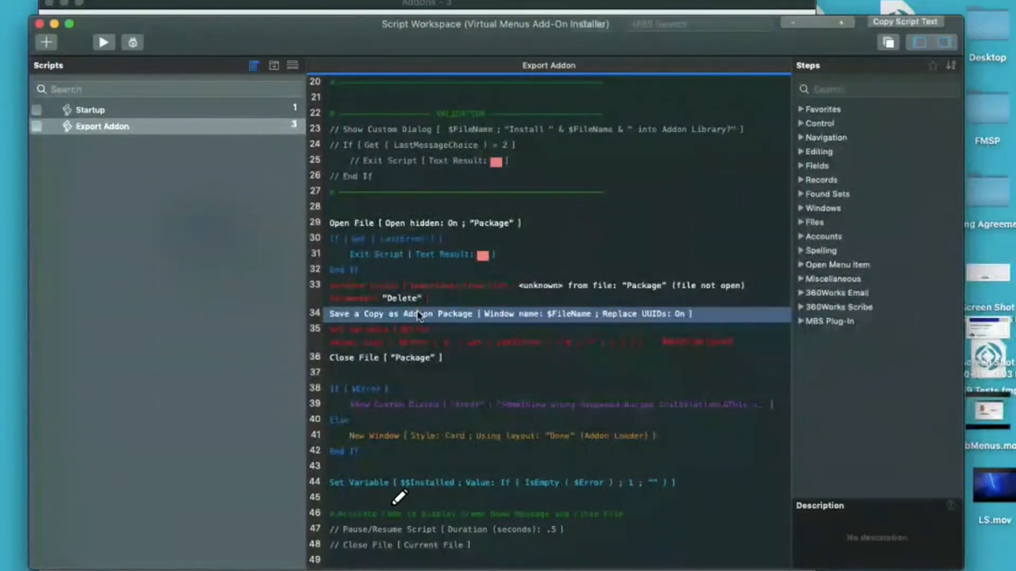
click(526, 569)
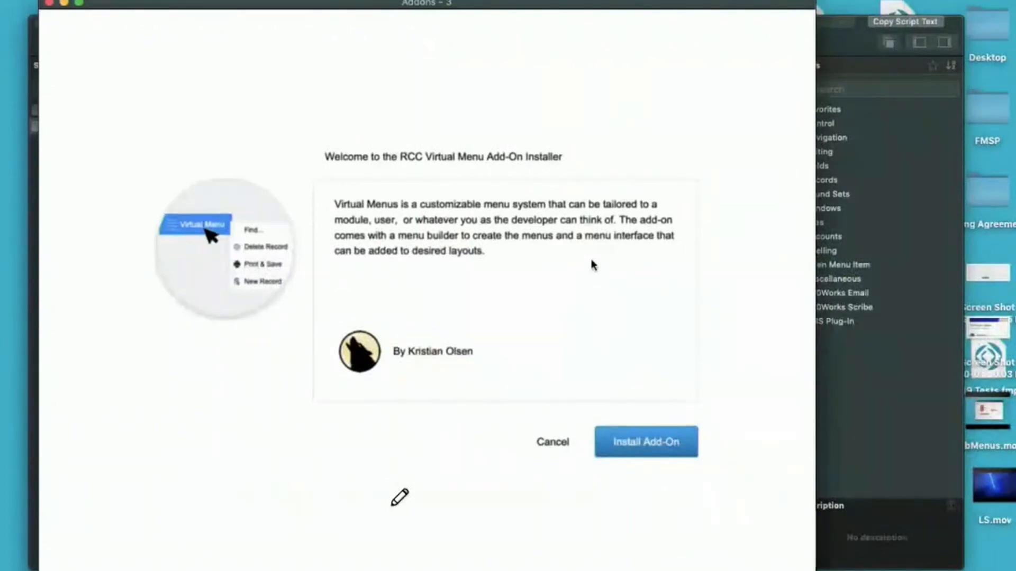
click(929, 200)
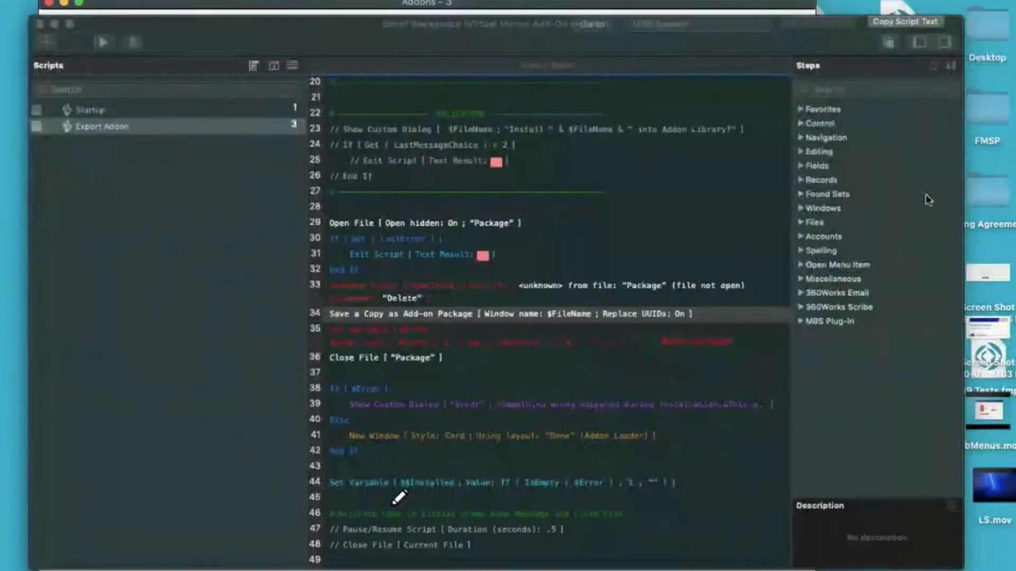
click(40, 24)
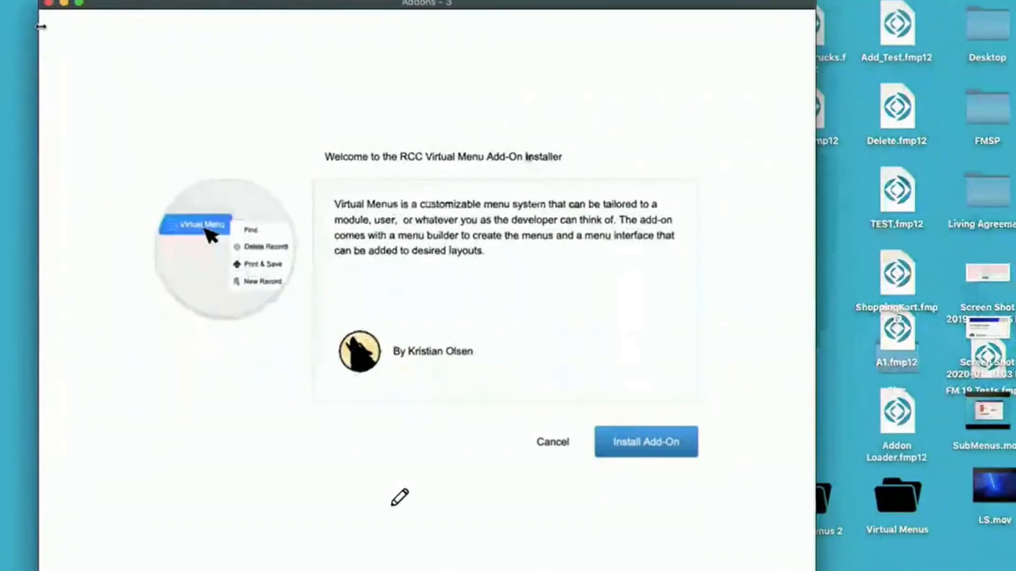
Review the practice, installer and VirtualMenus files in the Virtual Menus 2 folder, and put the folder window away
click(910, 570)
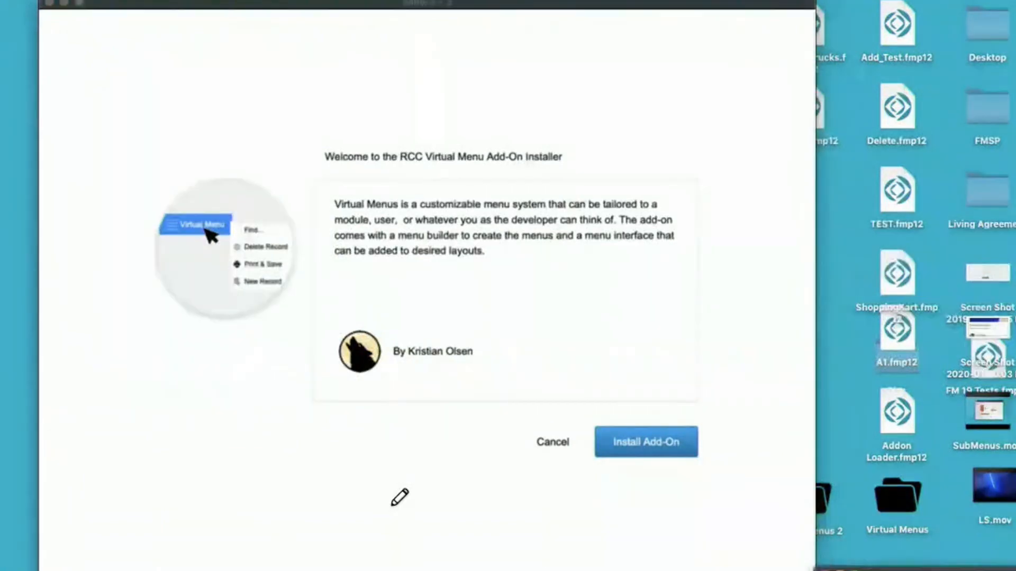
drag(900, 570, 371, 155)
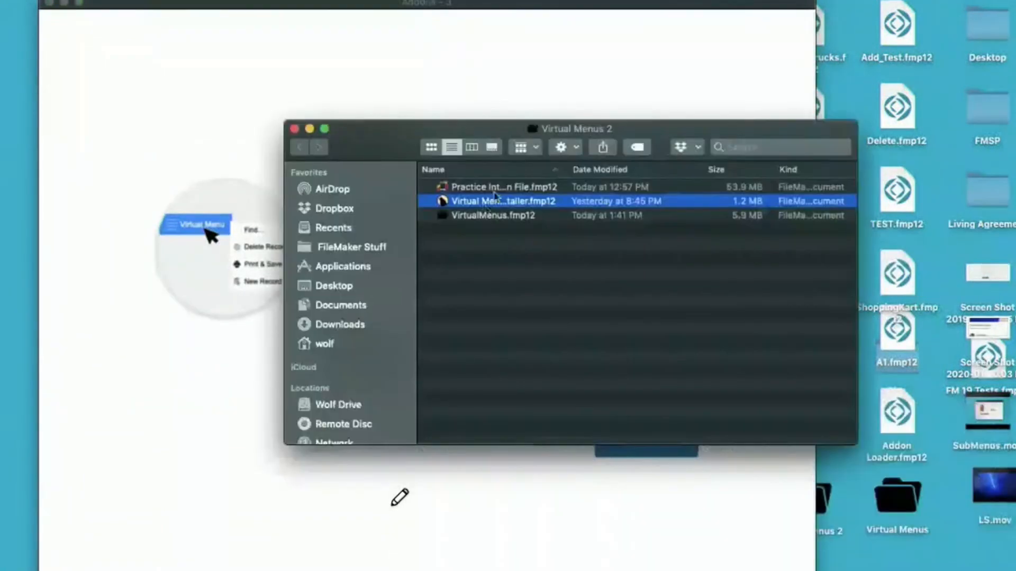
click(496, 191)
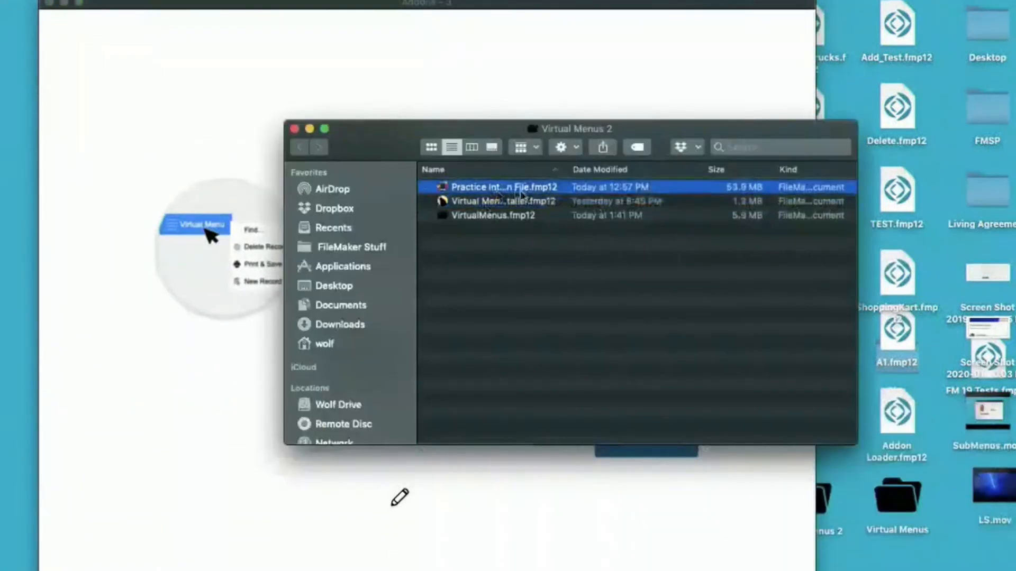
click(480, 219)
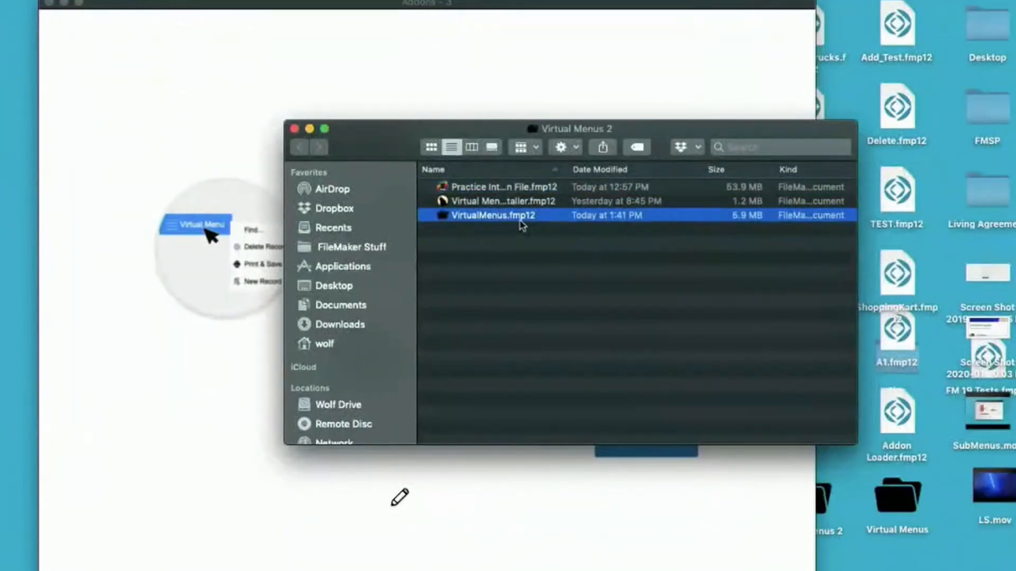
click(491, 204)
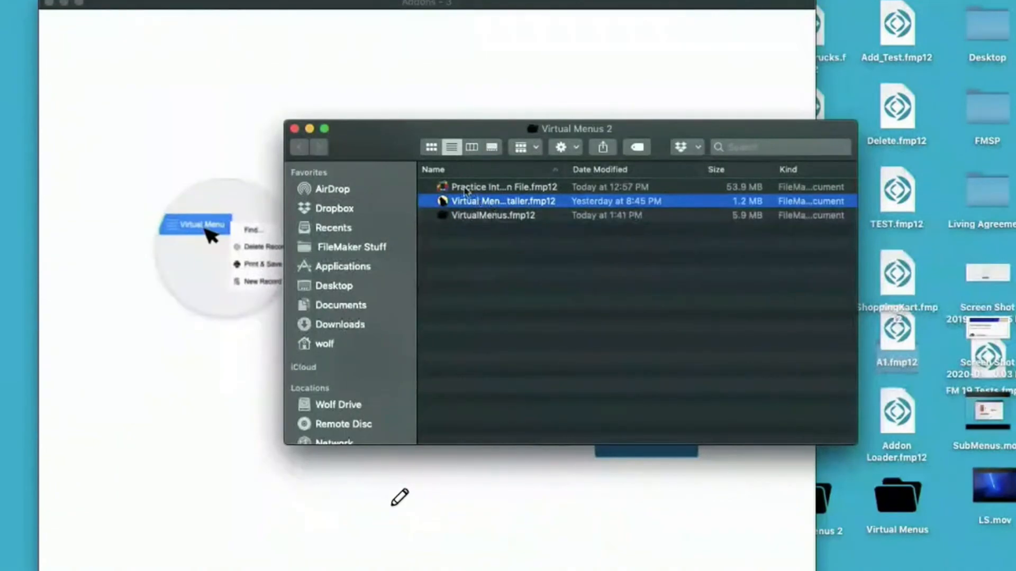
click(463, 216)
click(465, 204)
drag(395, 136, 1015, 232)
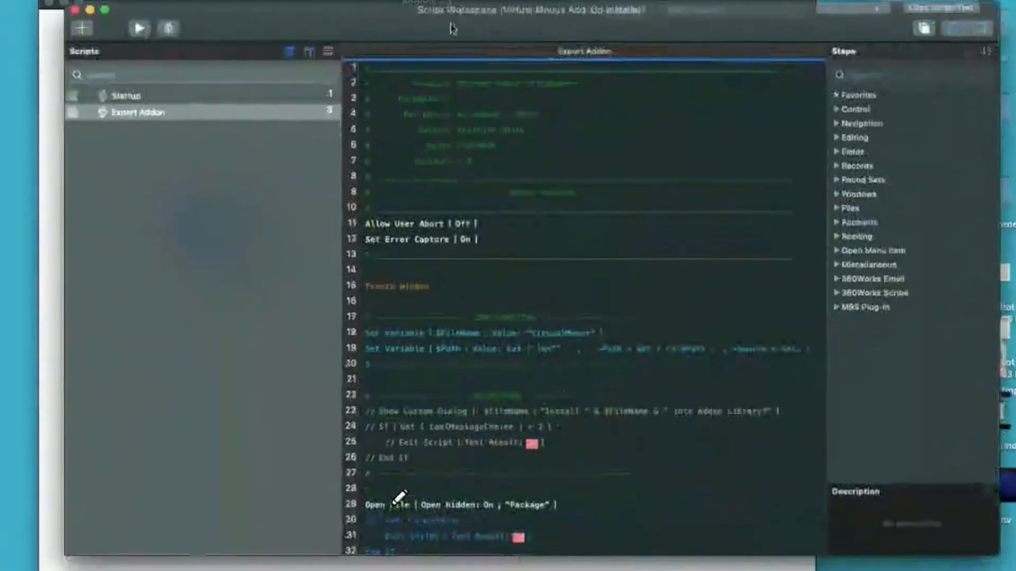
Examine the $FileName variable step in the Export Addon script and compare it with the file in the Virtual Menus 2 folder
scroll(400, 497, down, 6)
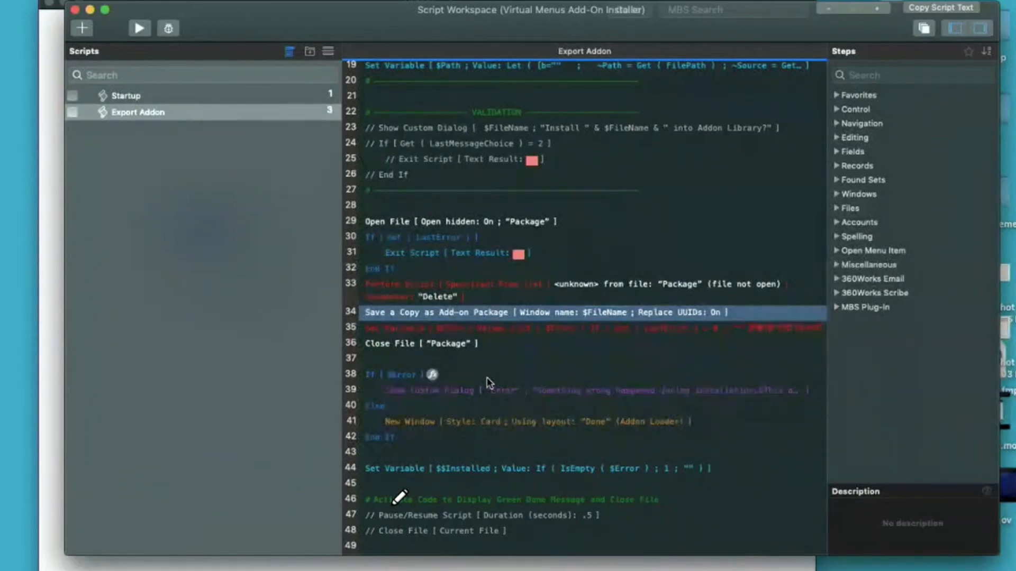
scroll(487, 376, up, 5)
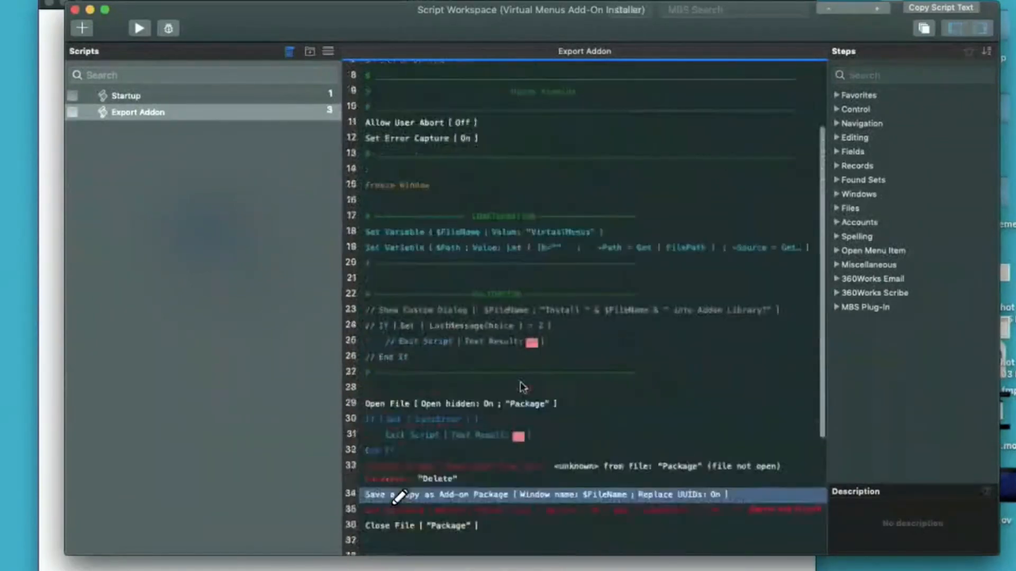
scroll(521, 387, up, 3)
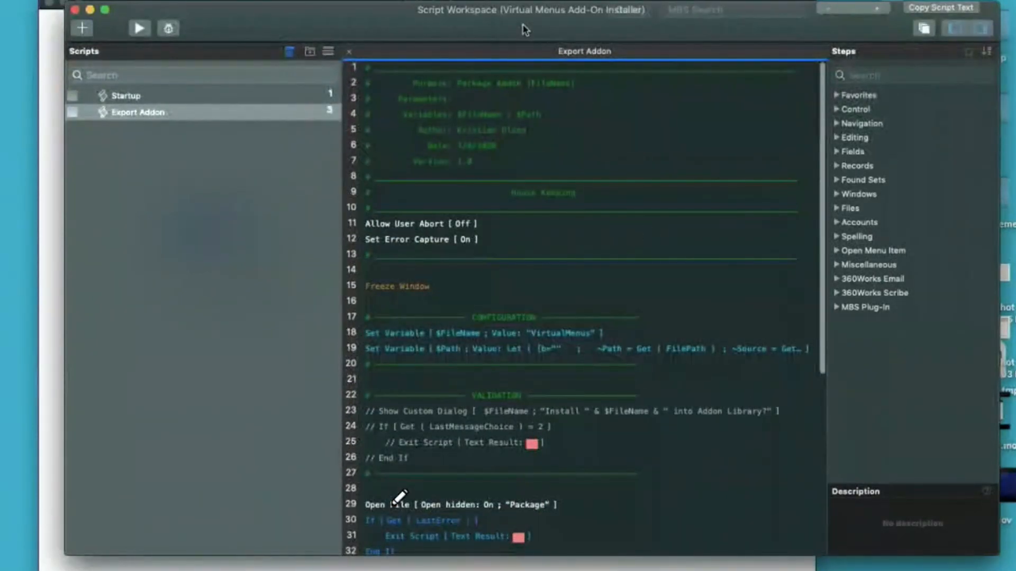
drag(522, 29, 456, 18)
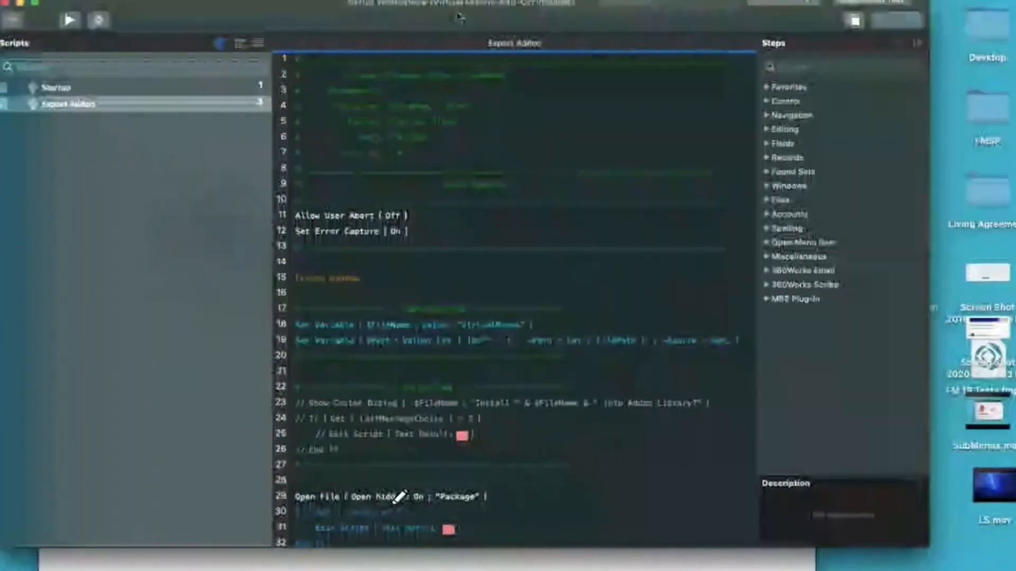
scroll(533, 181, down, 1)
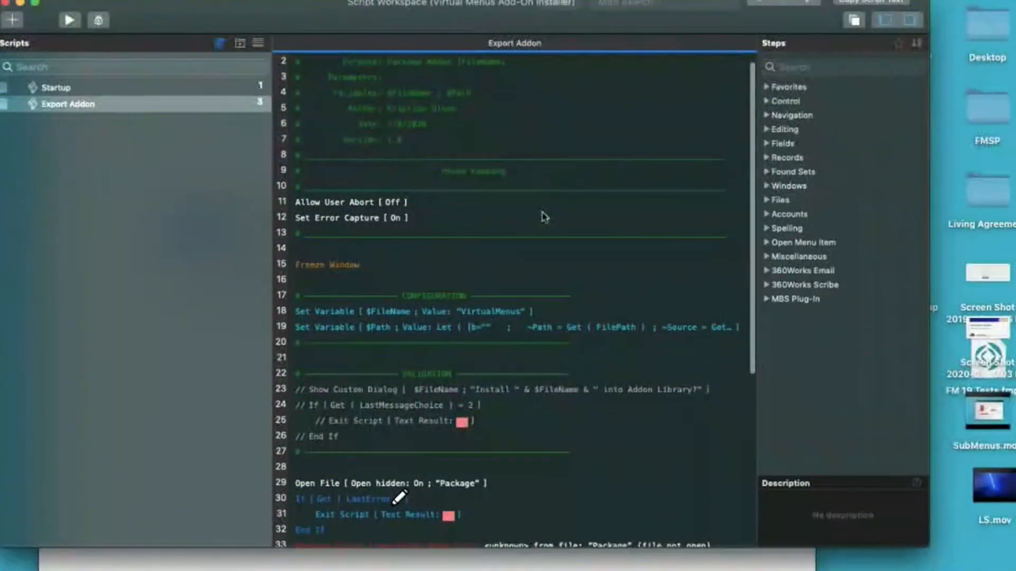
scroll(545, 218, down, 3)
scroll(550, 227, up, 1)
click(553, 236)
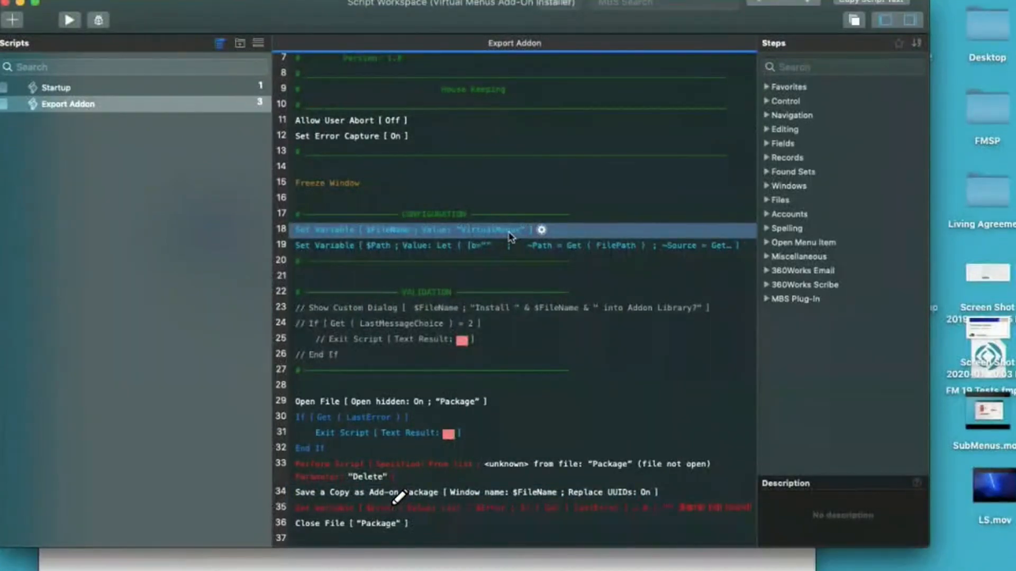
drag(682, 568, 274, 175)
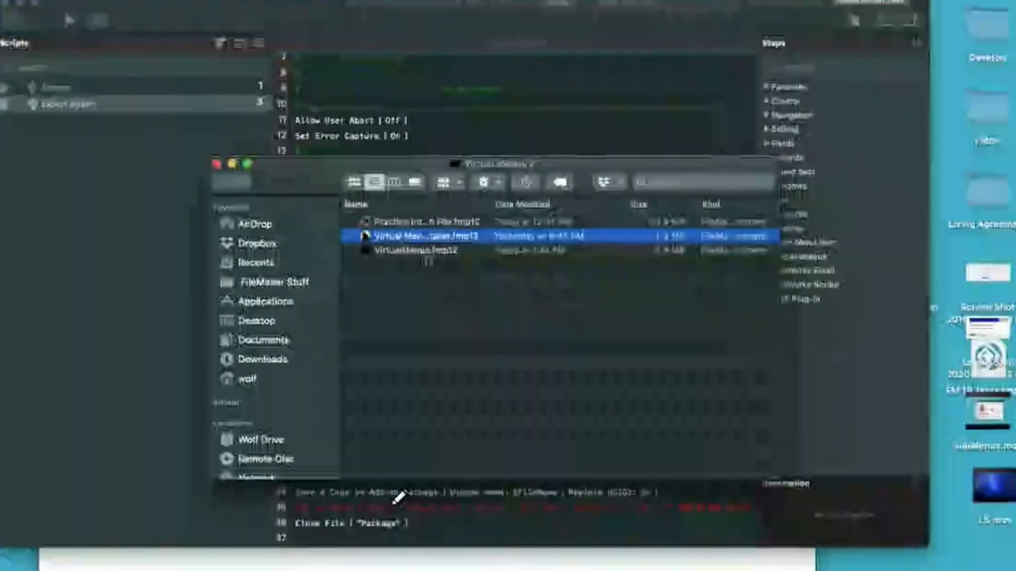
click(311, 148)
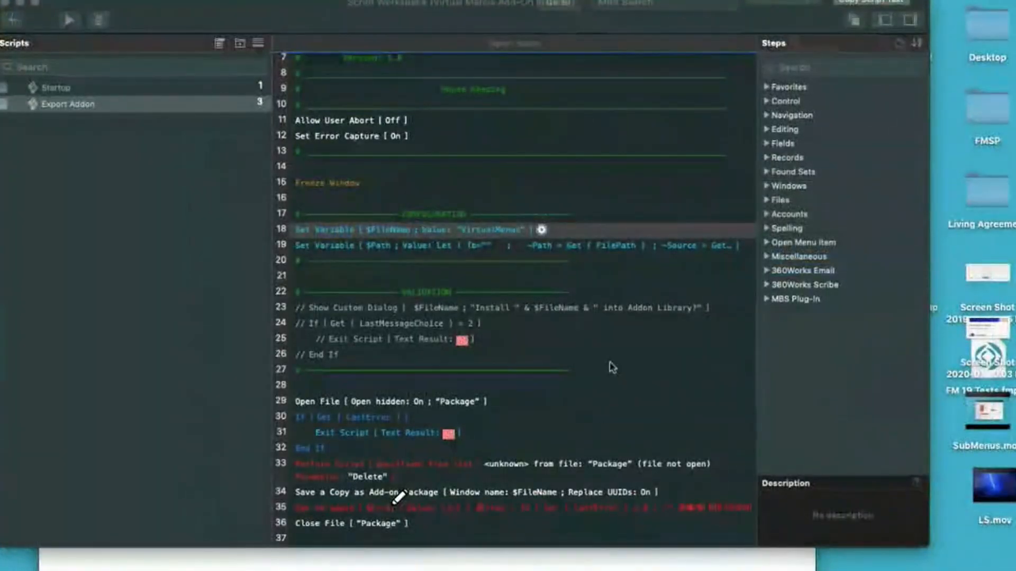
View the options and value calculation of the $Path variable step, and leave them without changes
click(550, 249)
double_click(552, 250)
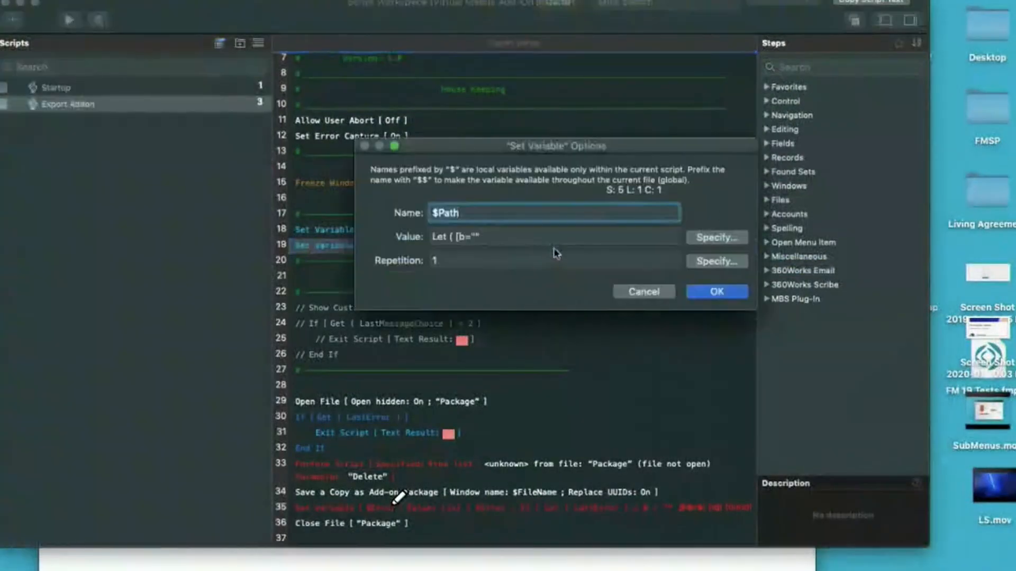
click(725, 237)
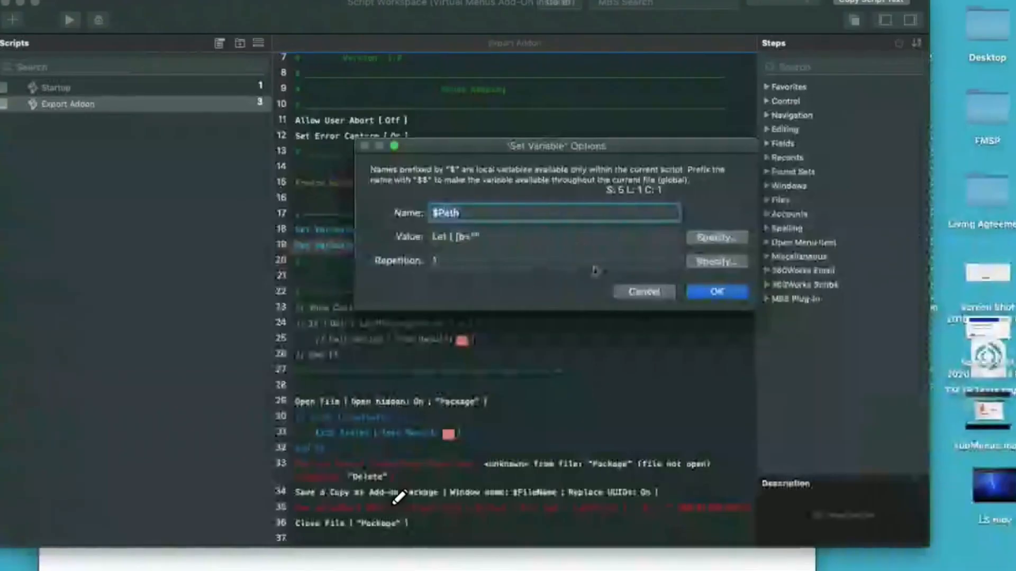
click(637, 292)
Examine the Open File and Perform Script steps for the Package file, and highlight script lines 18 to 29
click(324, 407)
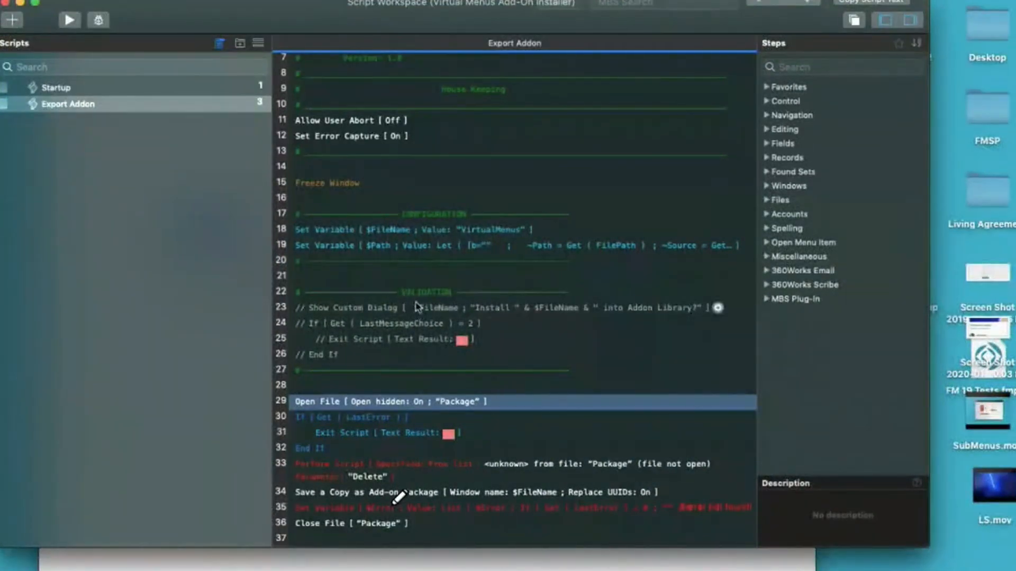
scroll(403, 390, down, 5)
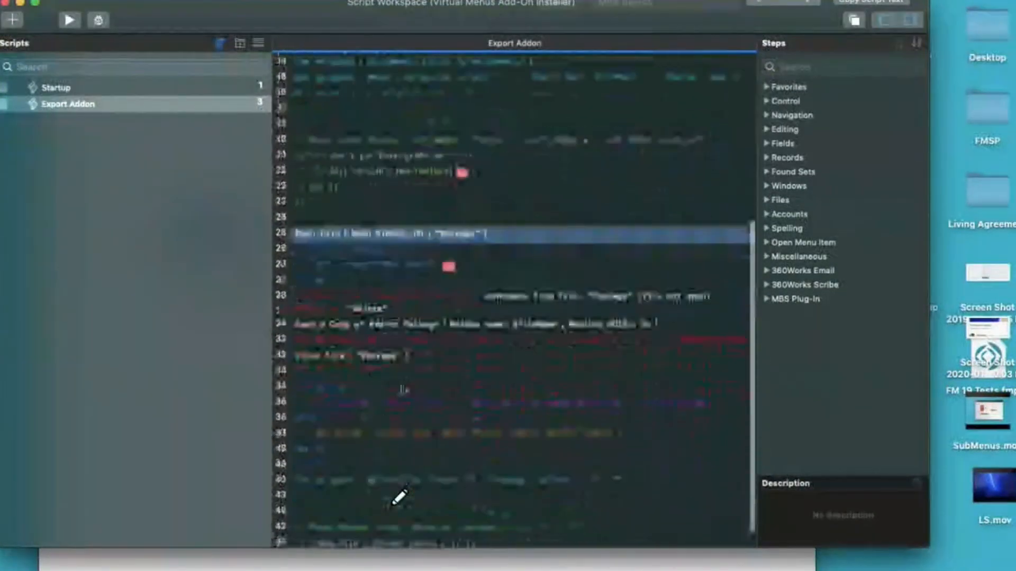
click(316, 277)
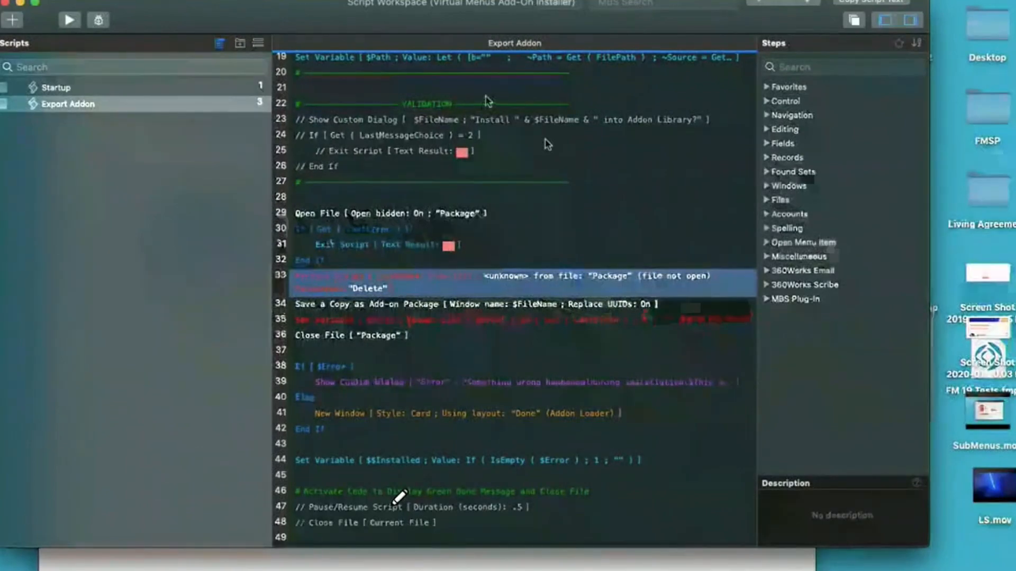
scroll(545, 141, up, 3)
click(346, 168)
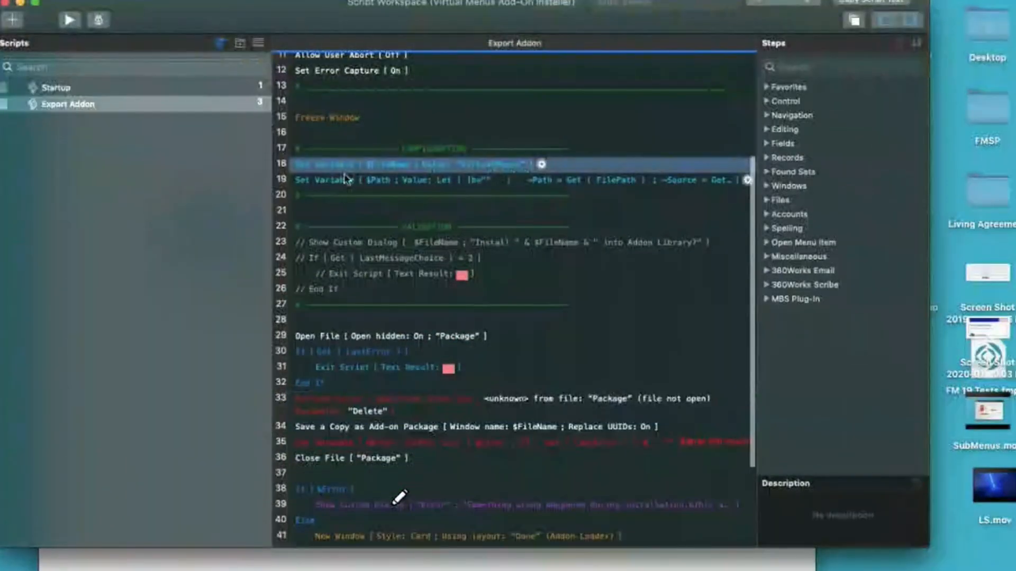
shift+click(326, 343)
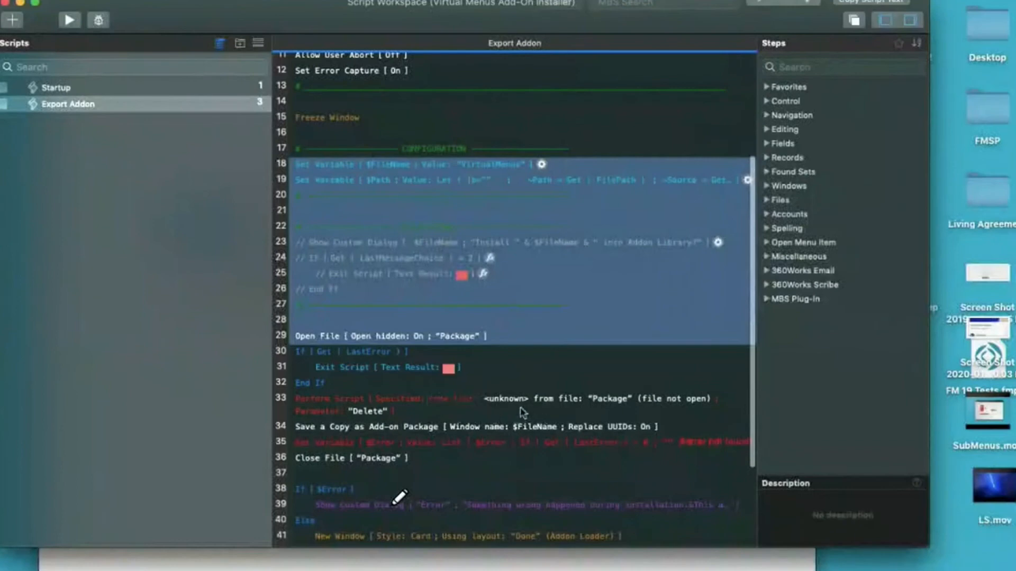
Examine the Save a Copy as Add-on Package, Close File and $$Installed variable steps, and close the Script Workspace
scroll(511, 407, down, 5)
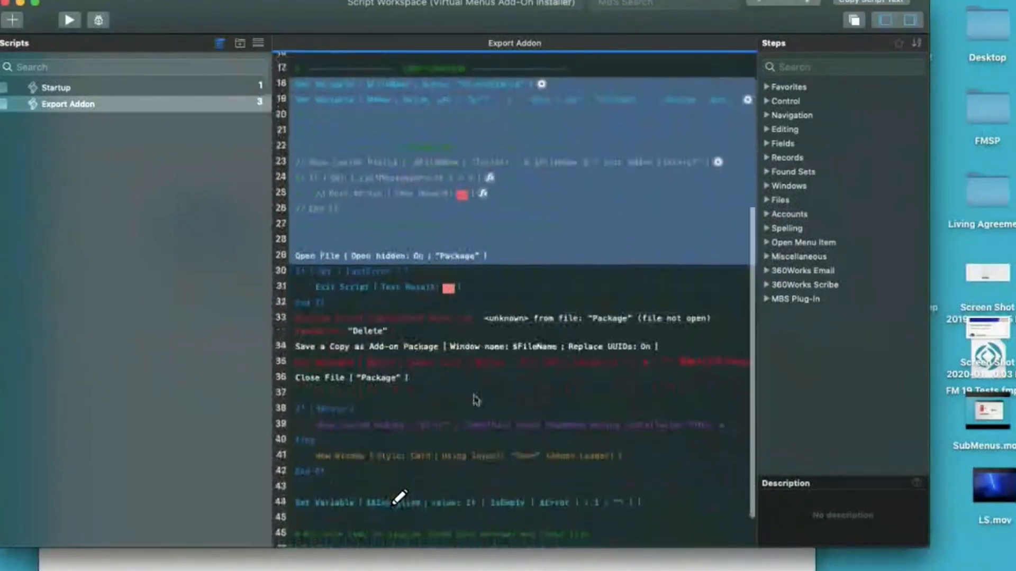
click(326, 347)
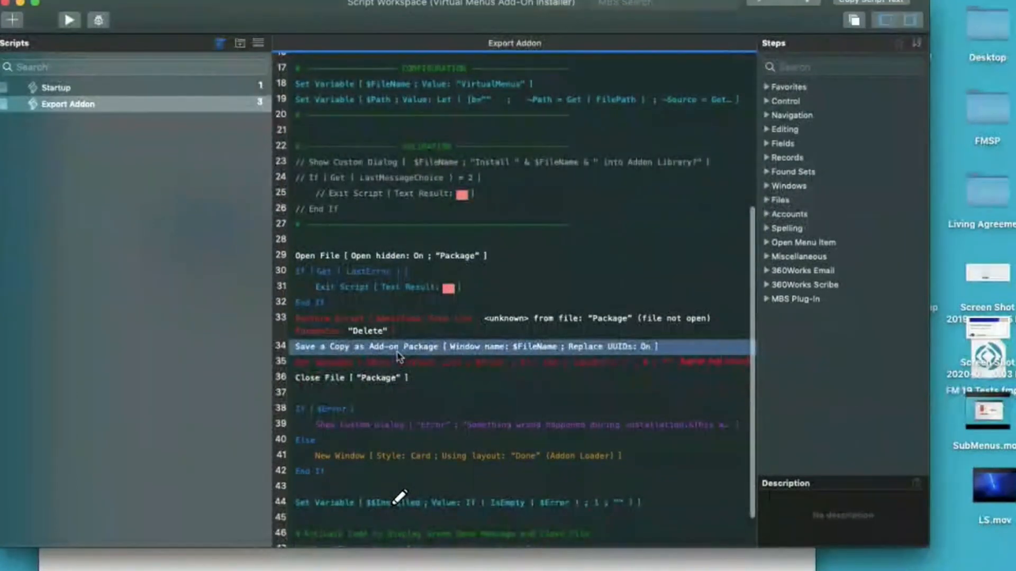
click(476, 379)
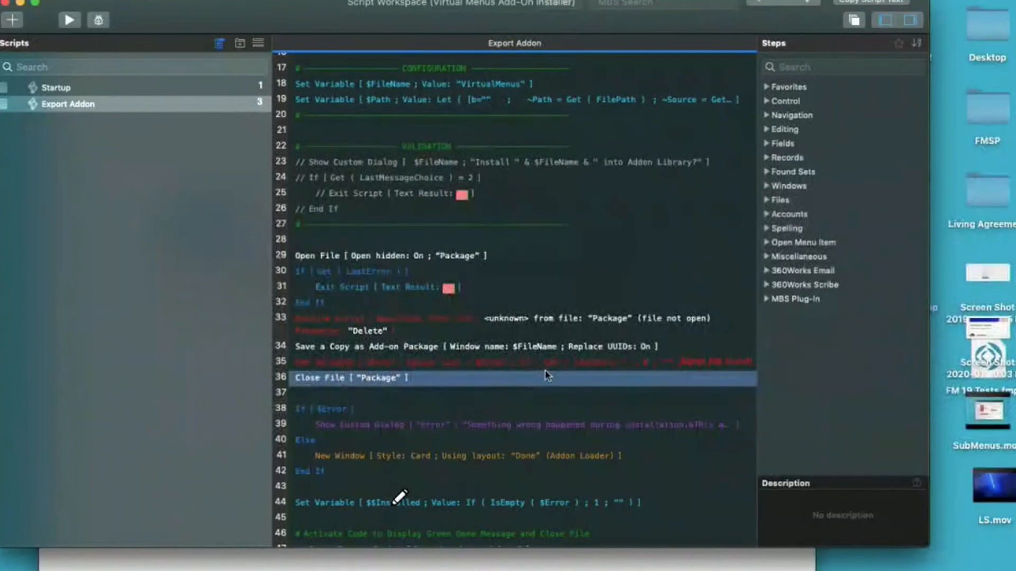
scroll(465, 434, down, 3)
click(389, 461)
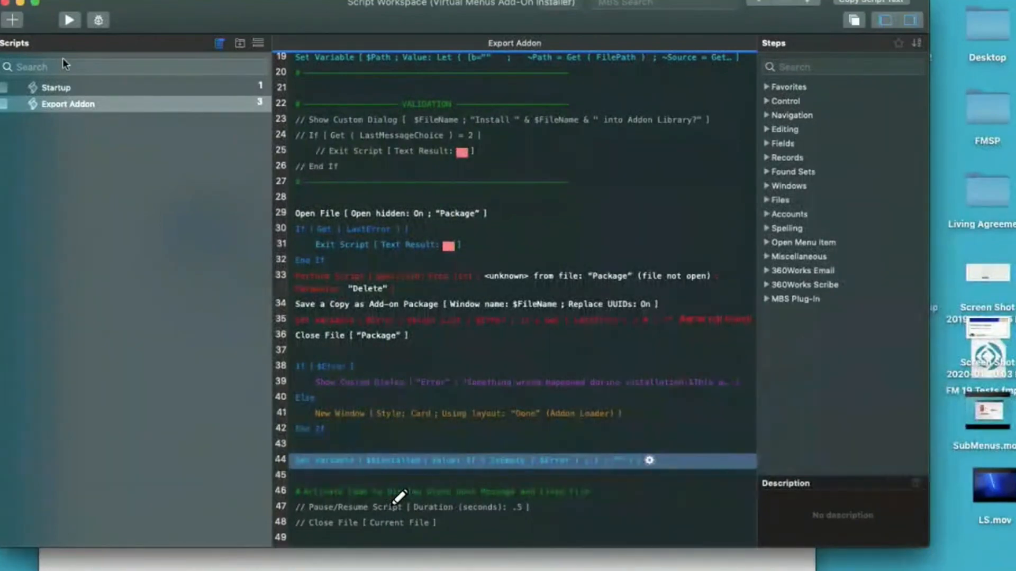
key(super+w)
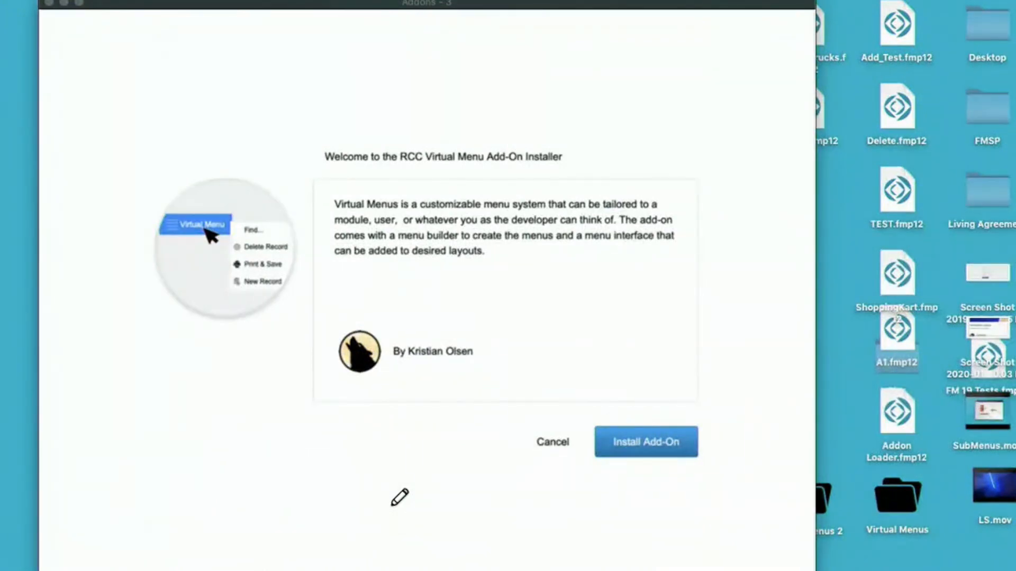
View the add-on's info JSON and XML string file examples, and bring the JS Signature Capture installer window forward
click(600, 456)
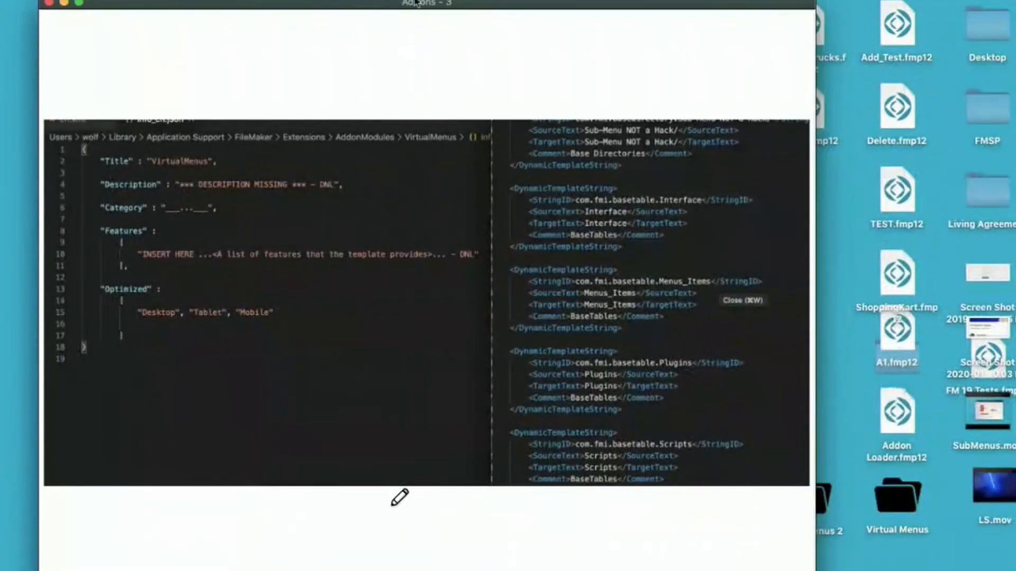
drag(386, 6, 439, 5)
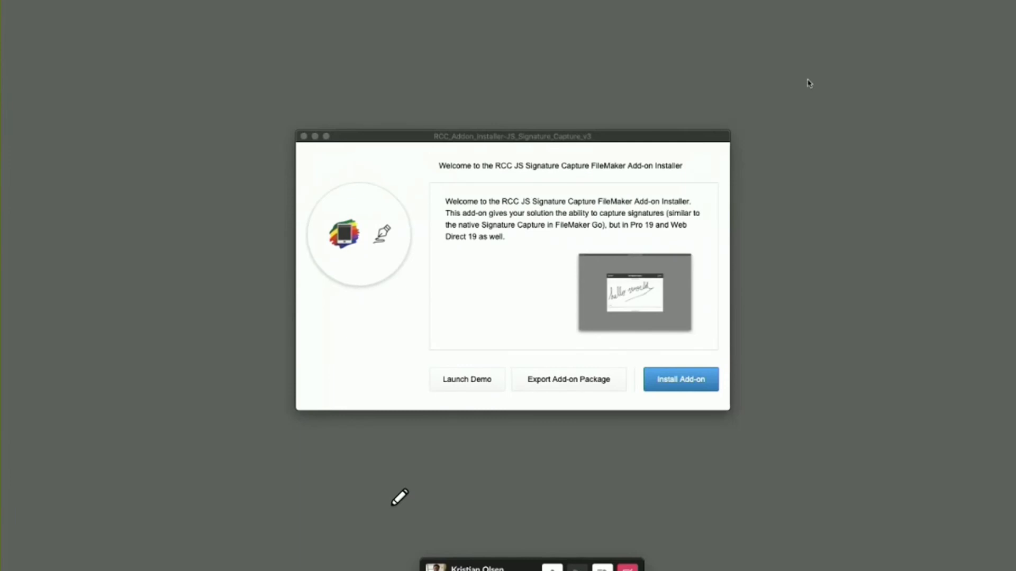
click(497, 138)
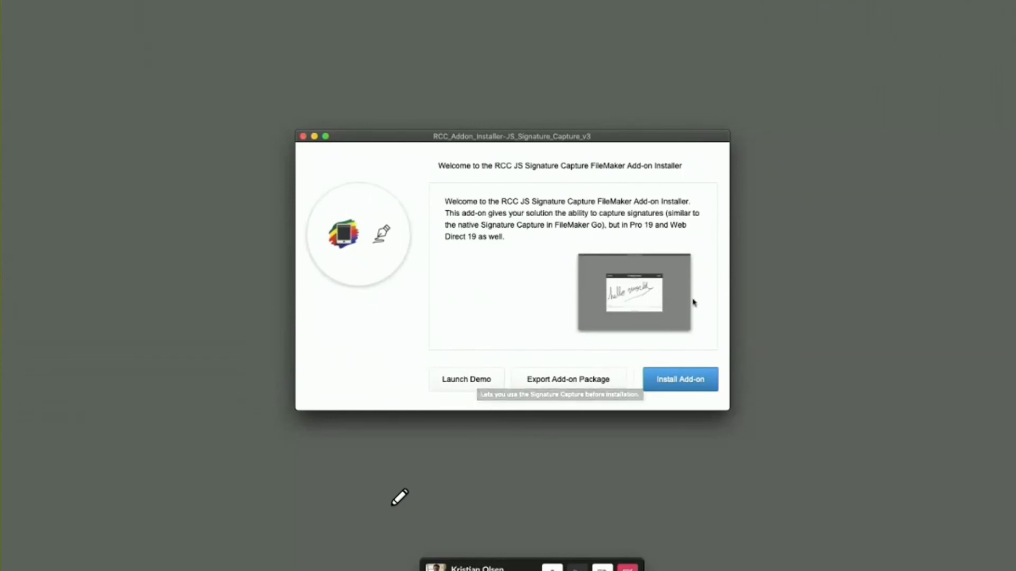
Launch the Signature Capture demo from the add-on installer, view its window, and close it
click(469, 385)
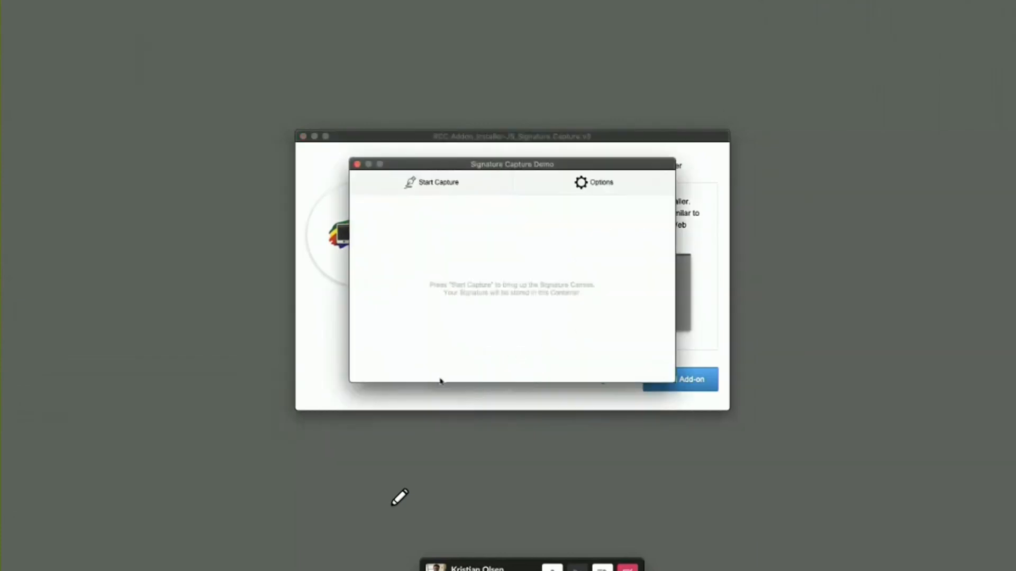
click(356, 165)
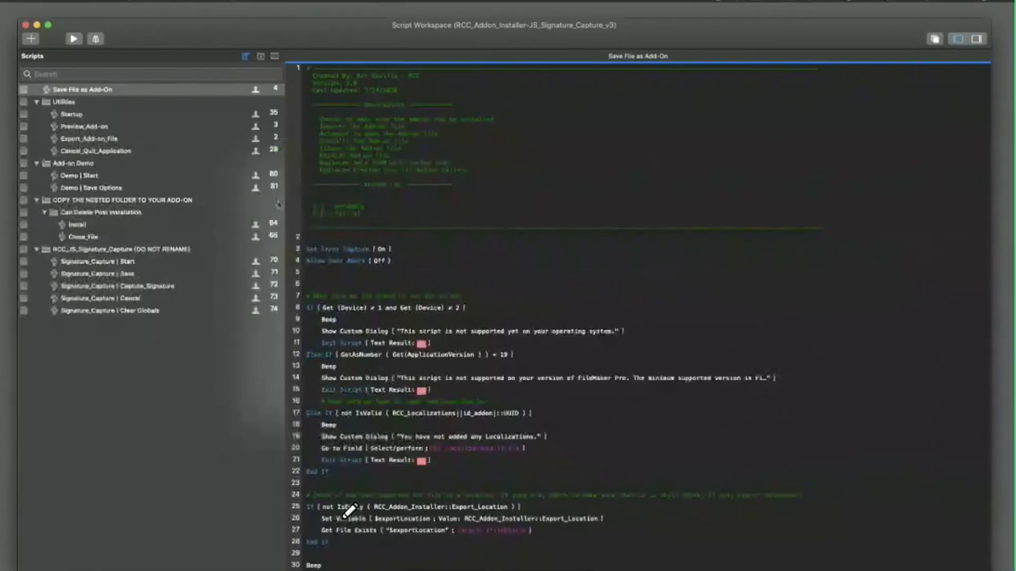
Examine the header description and the device, version and localization checks of the Save File as Add-On script
scroll(487, 360, down, 2)
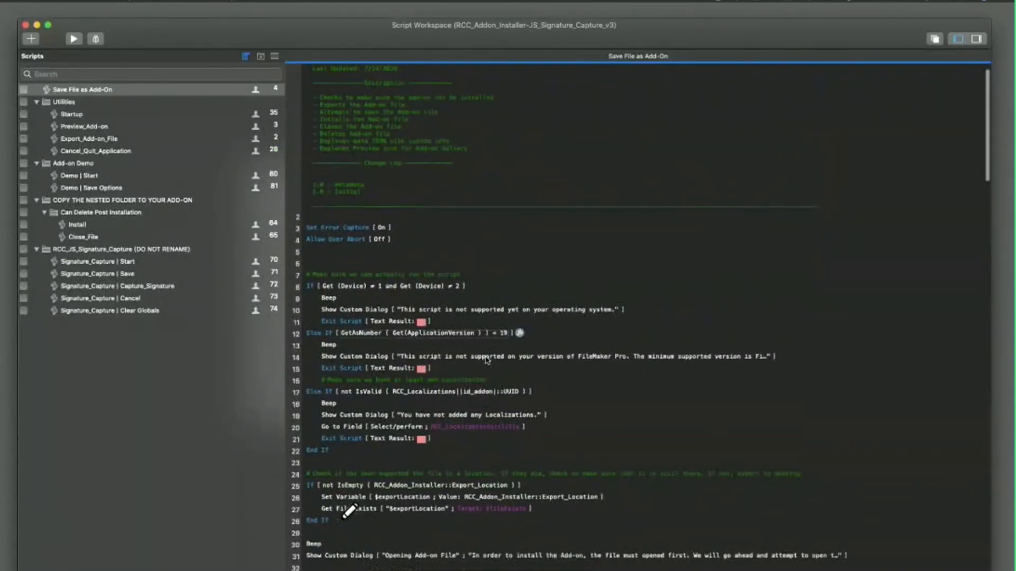
scroll(486, 360, down, 2)
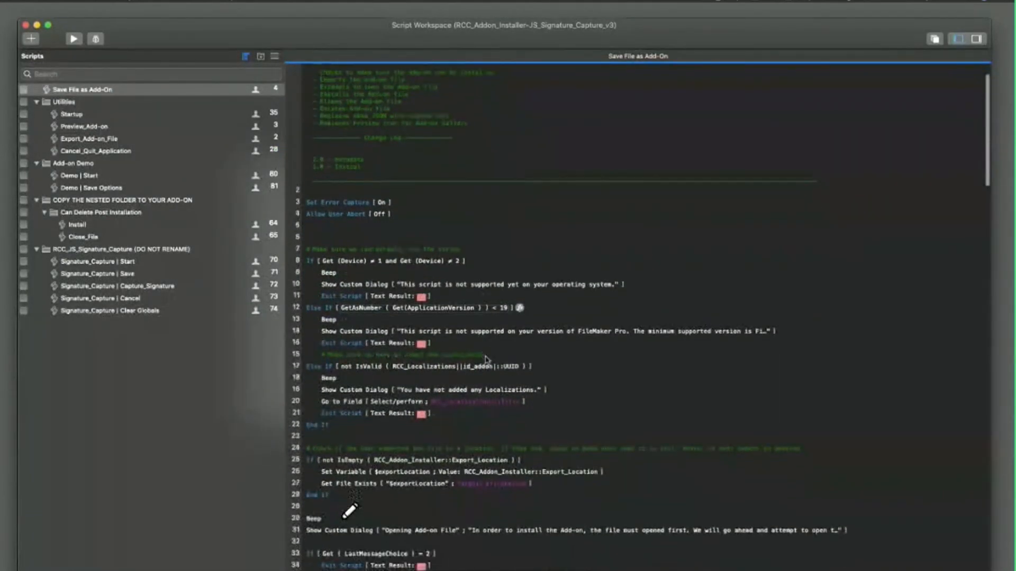
scroll(487, 360, up, 3)
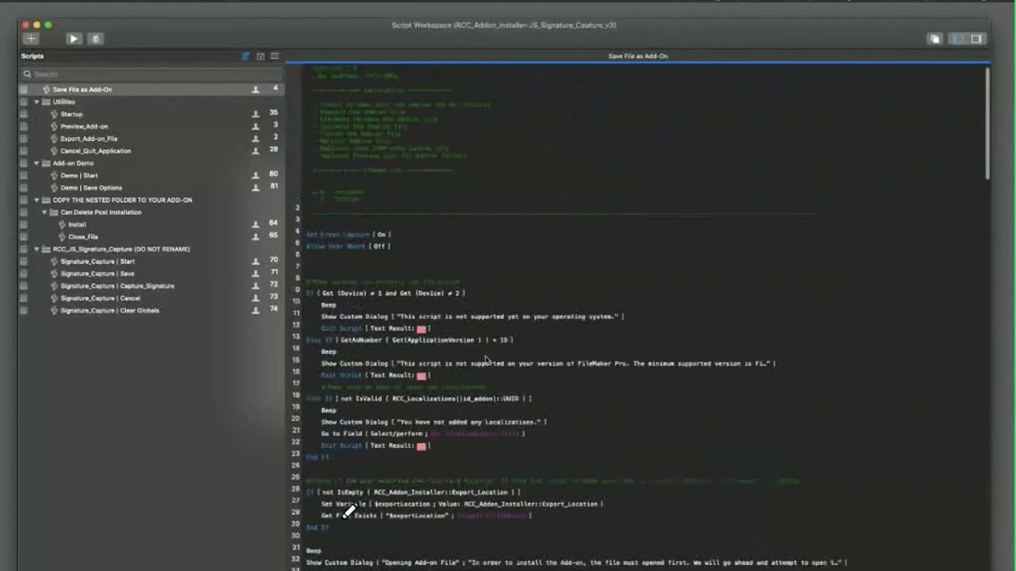
scroll(487, 359, down, 10)
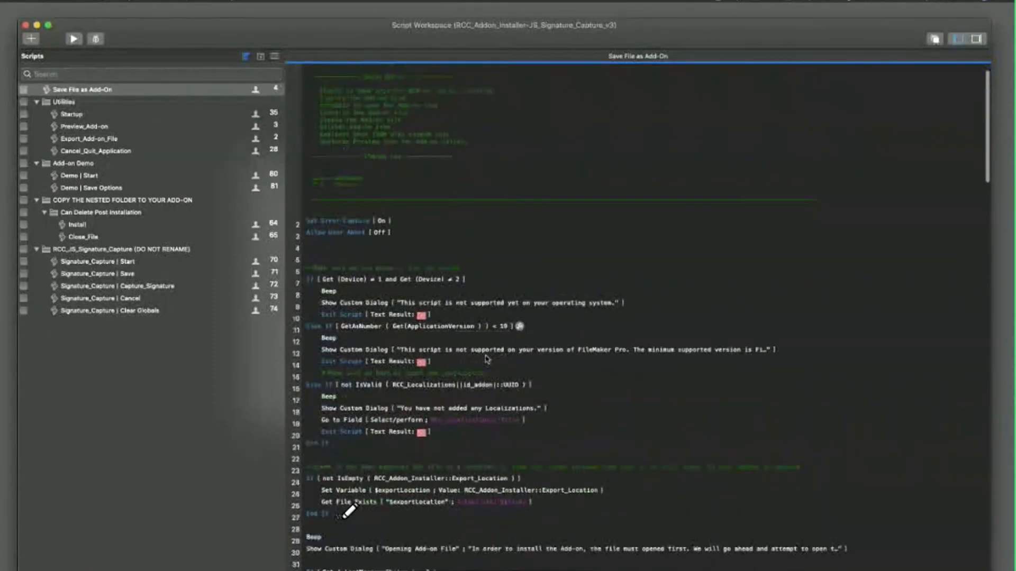
scroll(487, 359, up, 10)
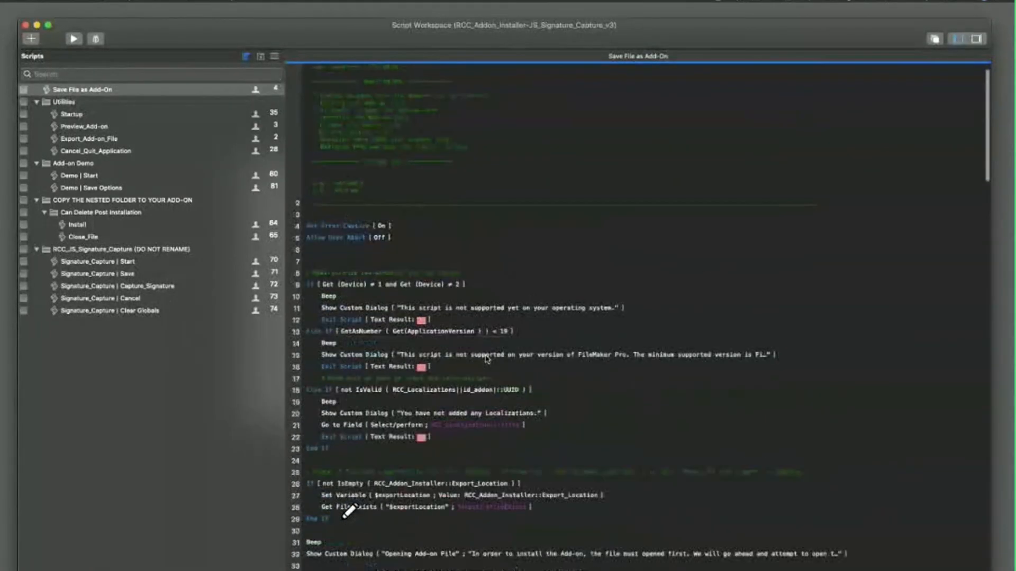
scroll(487, 356, down, 2)
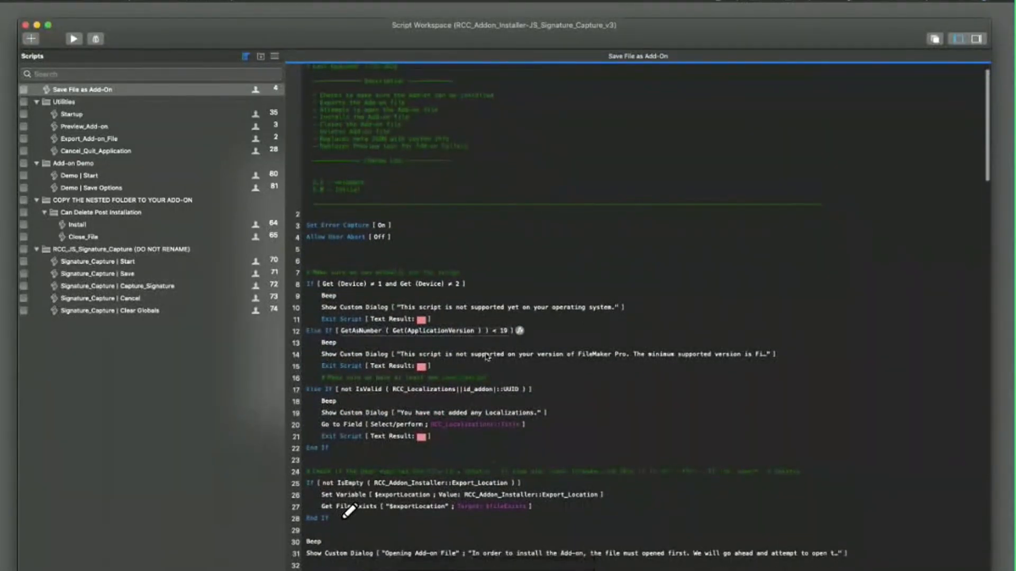
Examine the script's export location, Export_Add-on_File and Open File steps, and highlight the "Opening Add-on File" custom dialog step
scroll(487, 357, down, 10)
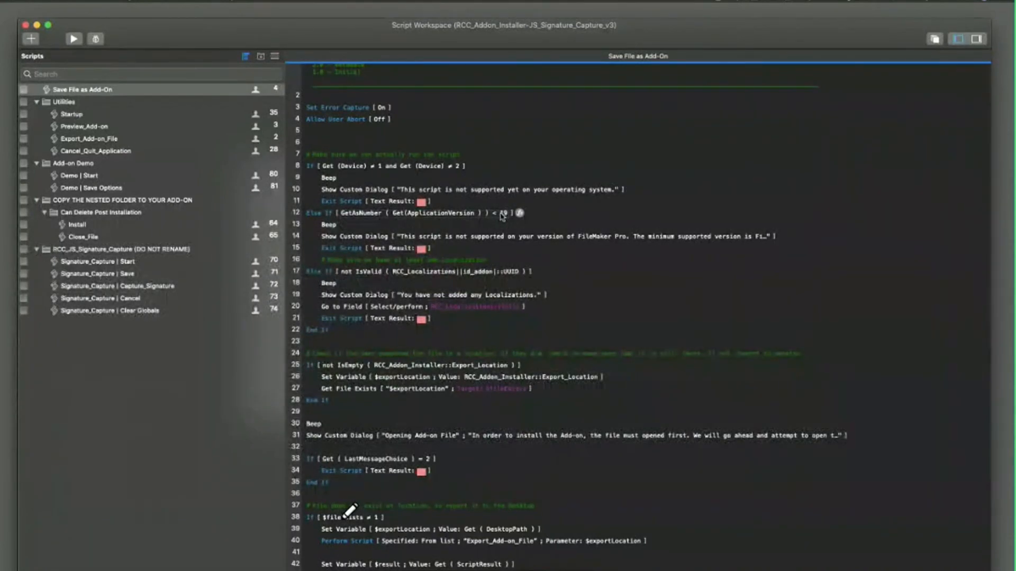
scroll(457, 326, down, 5)
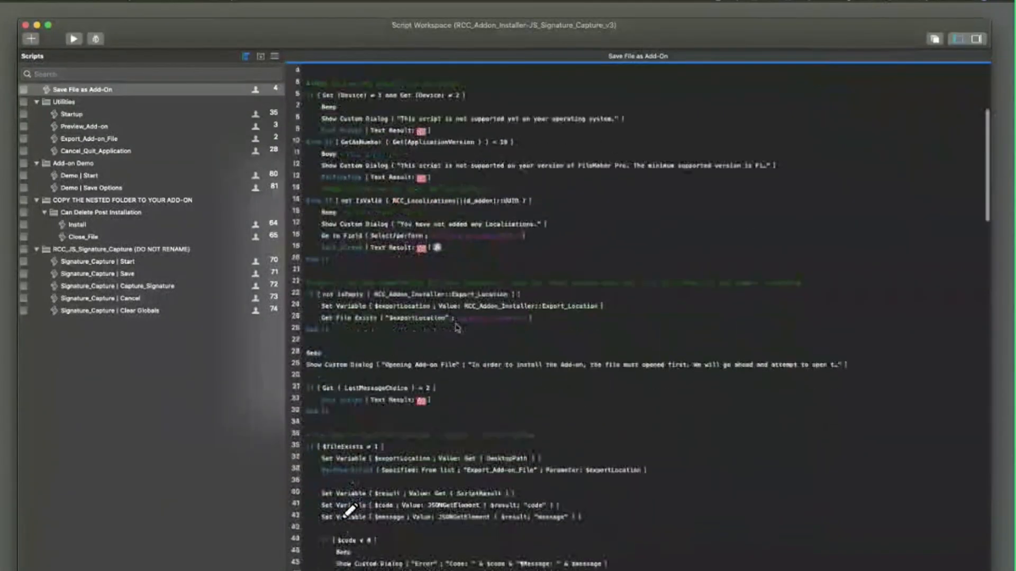
scroll(457, 326, down, 5)
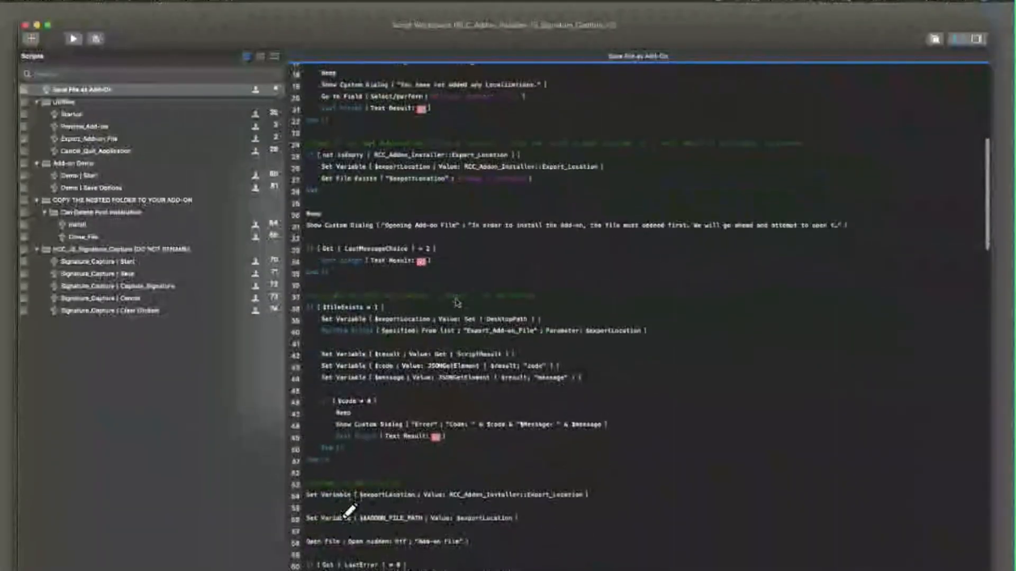
scroll(457, 301, down, 3)
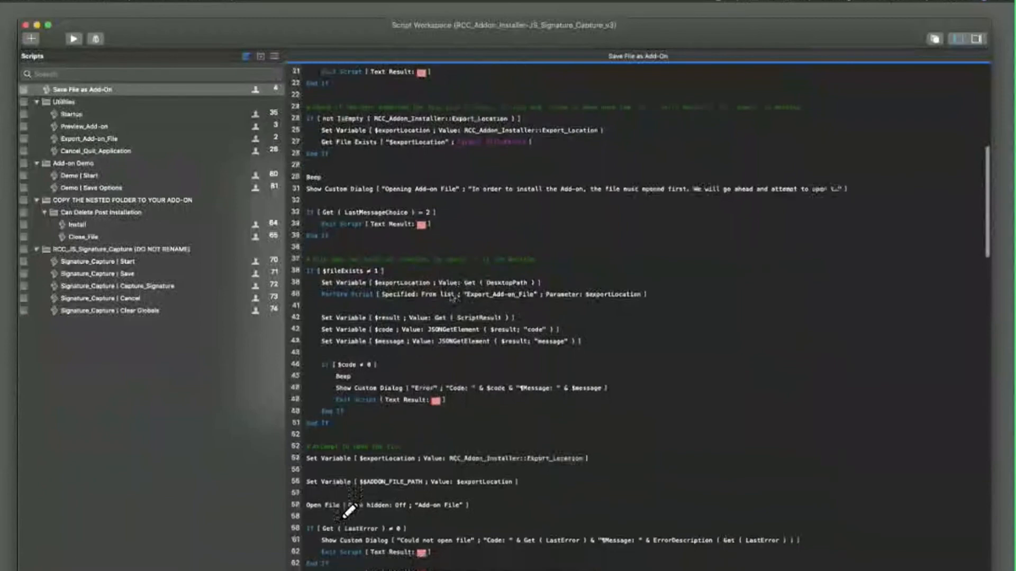
click(326, 190)
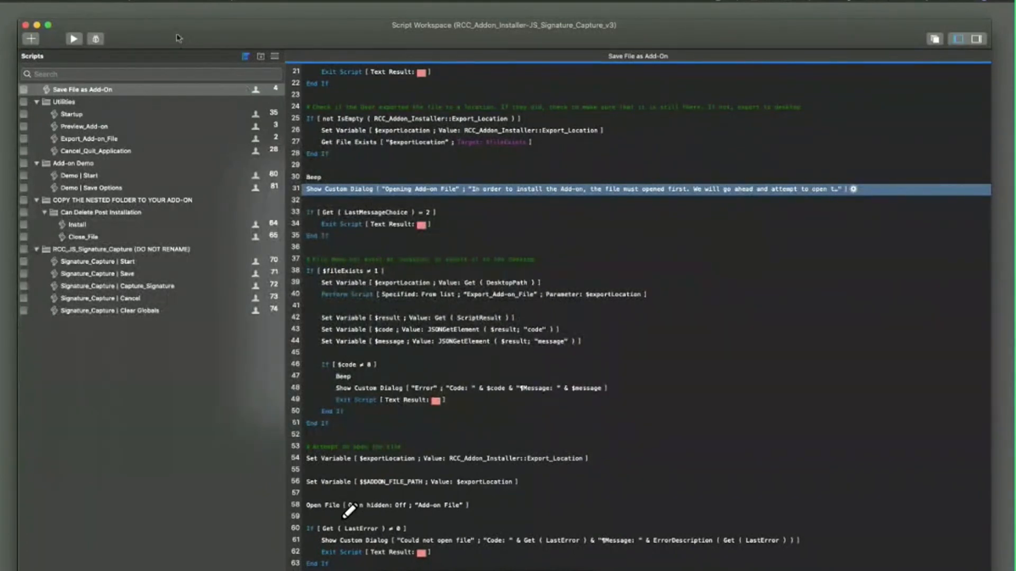
drag(179, 38, 207, 40)
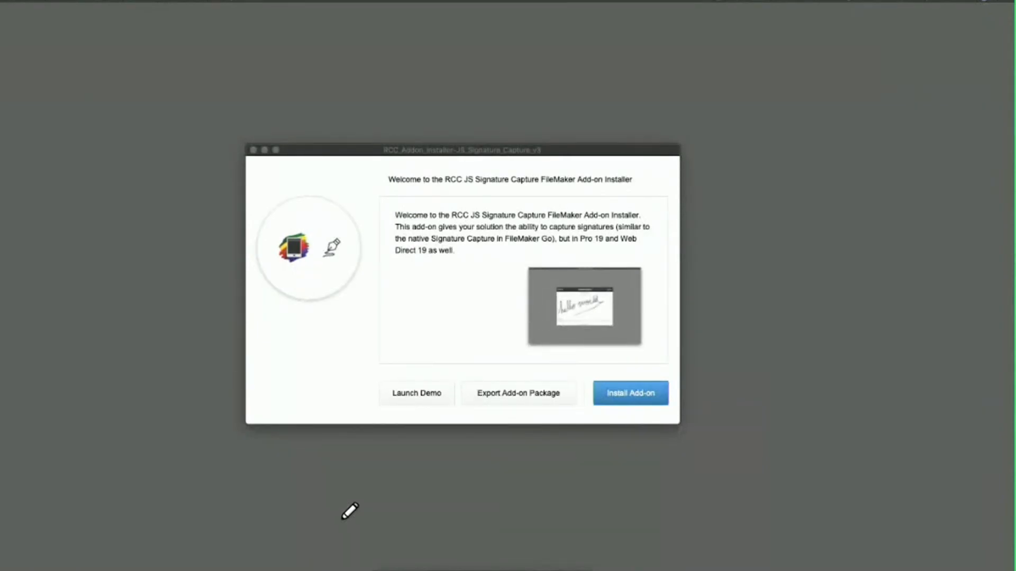
Install the JS Signature Capture add-on from its installer, agree to open the add-on file, and cancel the automatic quit
click(418, 168)
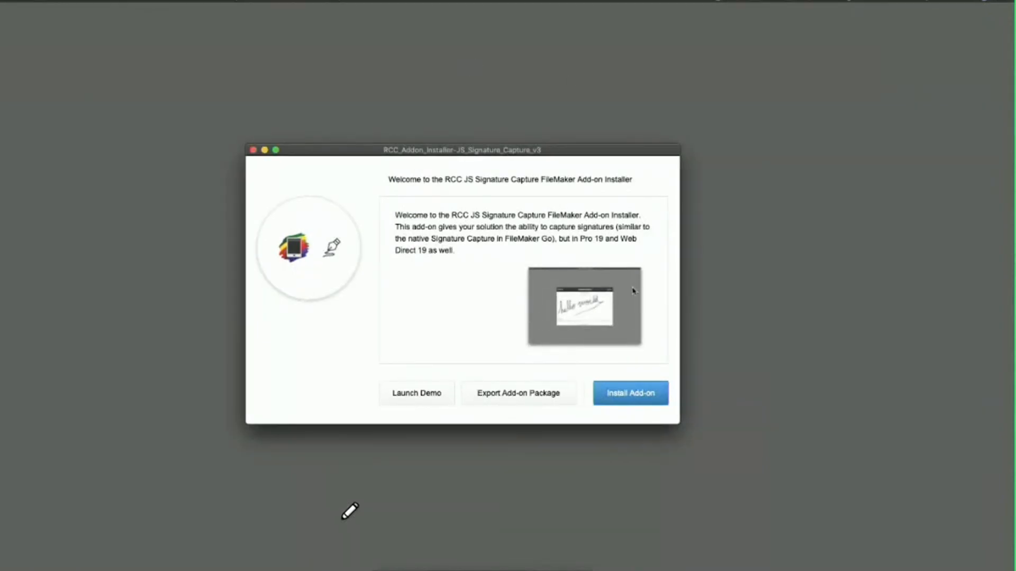
click(615, 393)
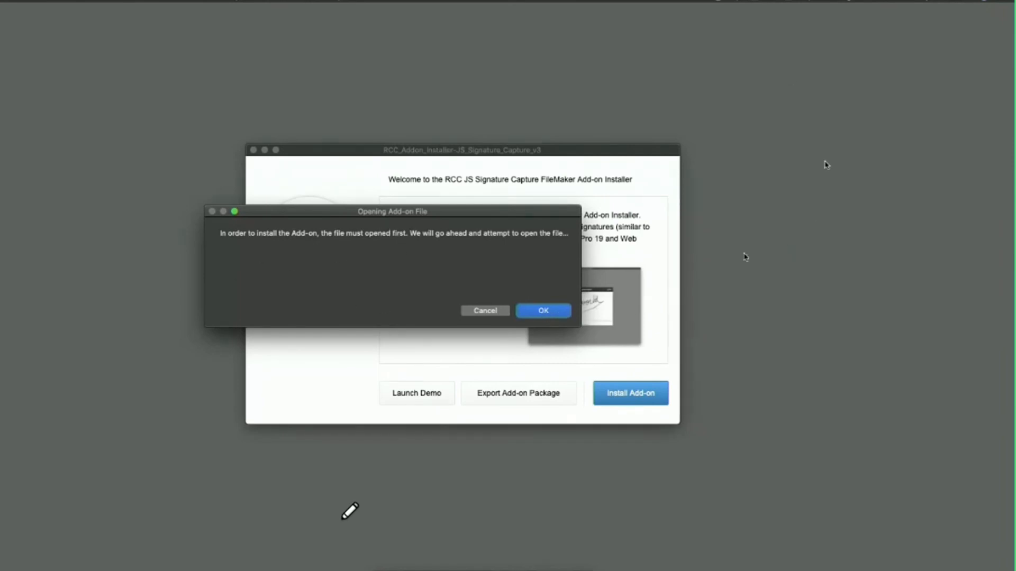
click(550, 310)
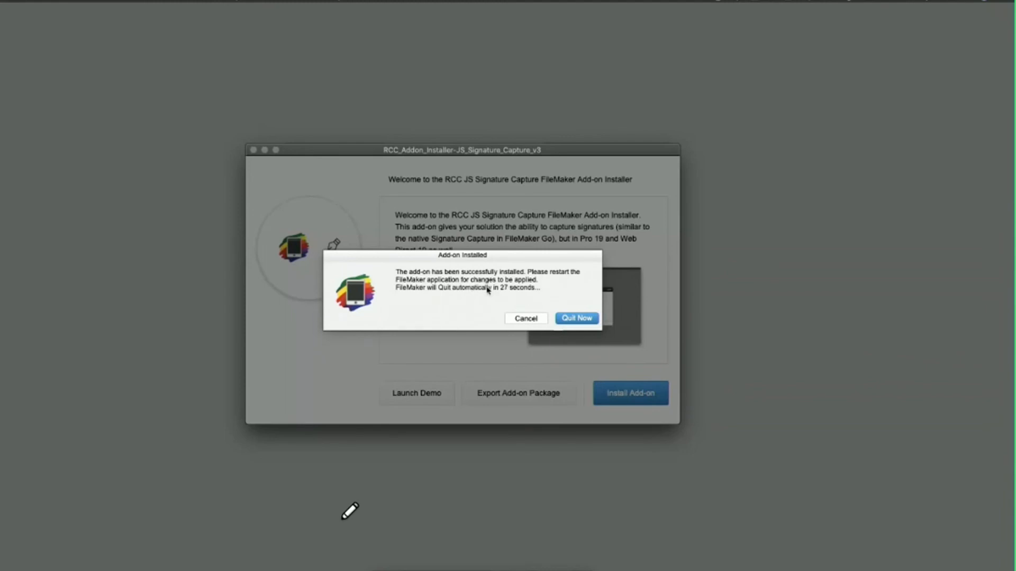
click(535, 319)
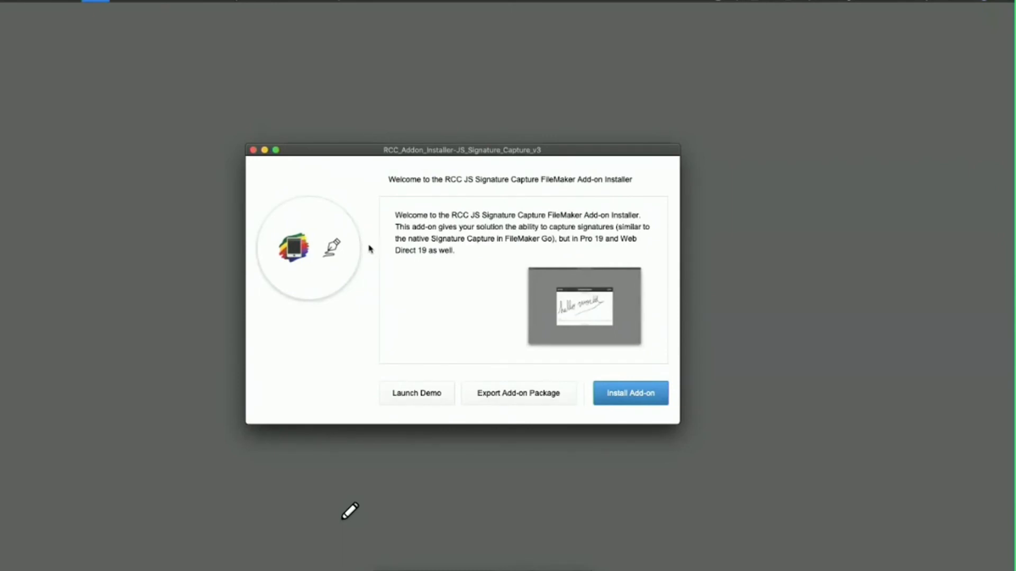
In Layout mode, view the RCC_JS_Signature_Capture entry among the available add-ons, cancel choosing it, return to Browse mode and close the installer
key(super+l)
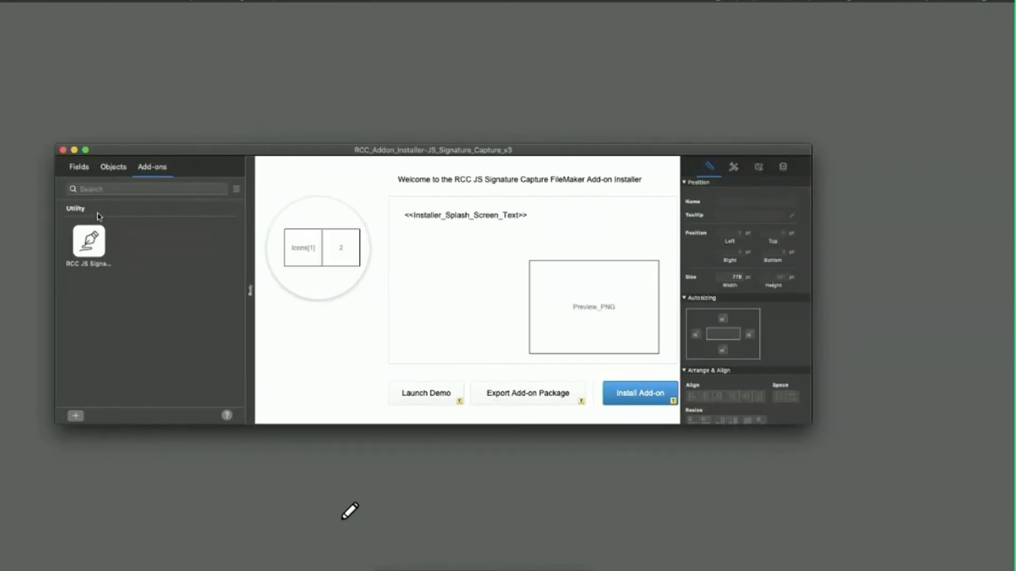
click(76, 416)
scroll(363, 249, down, 10)
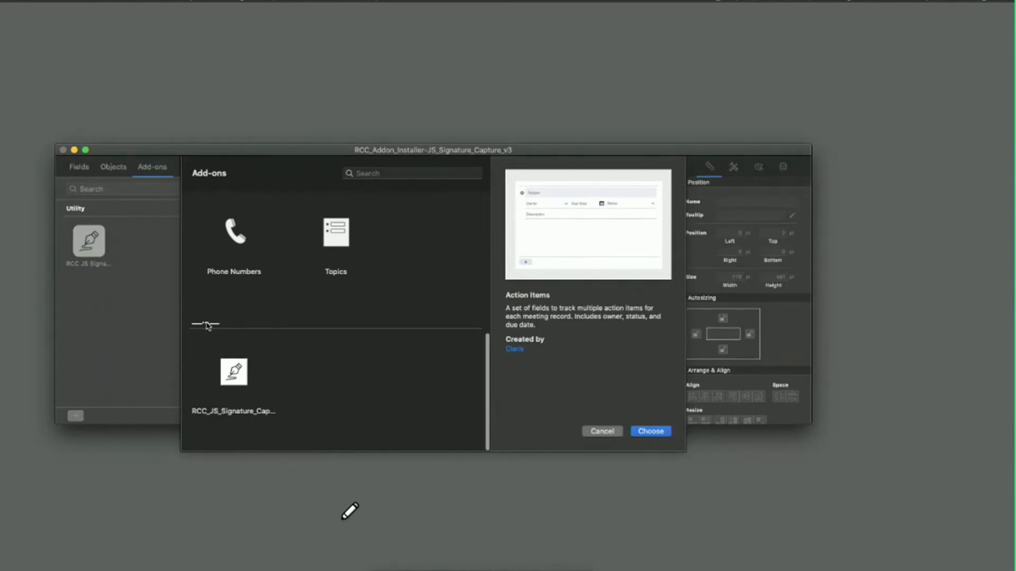
click(229, 382)
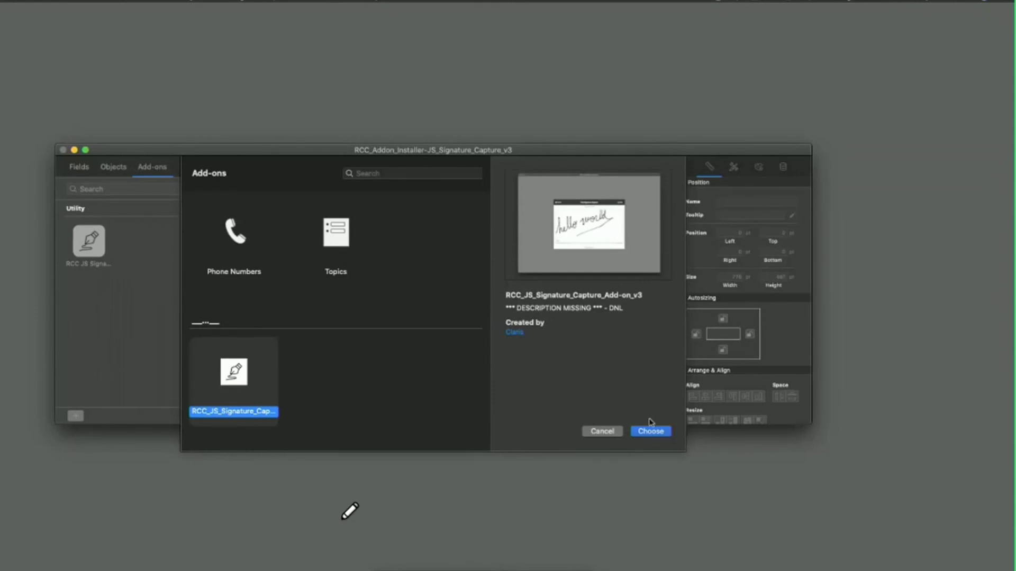
click(615, 433)
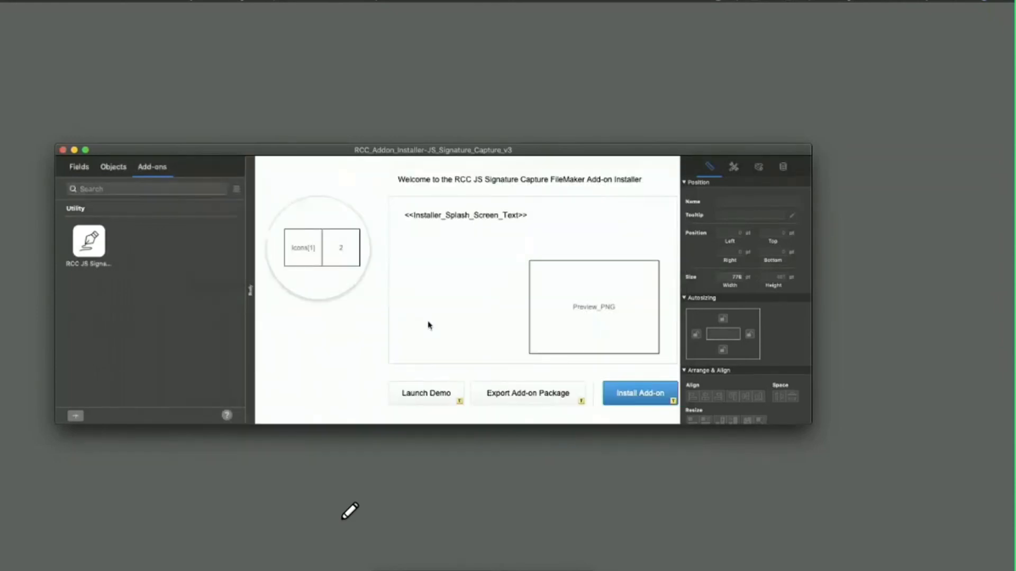
key(super+b)
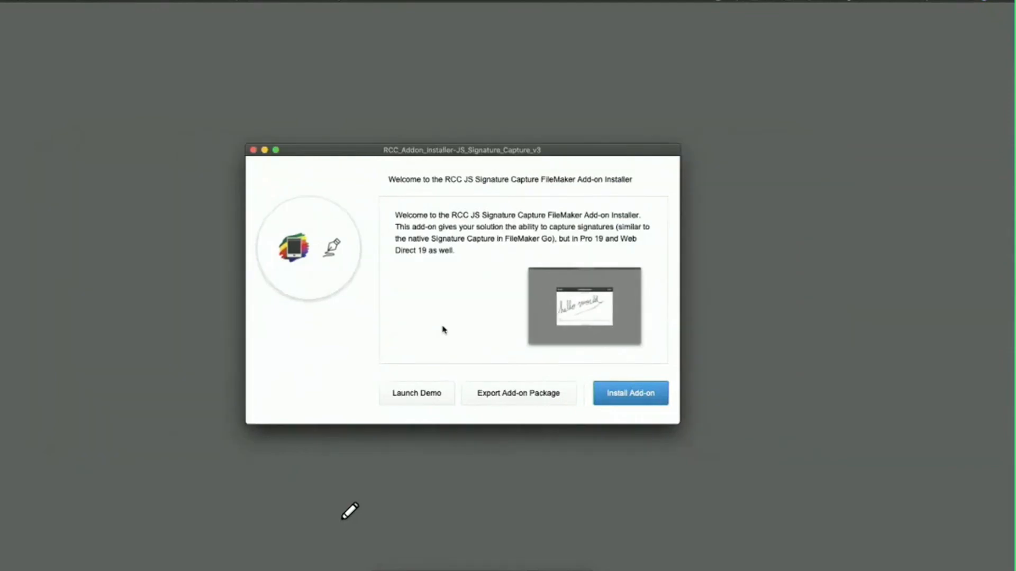
click(252, 150)
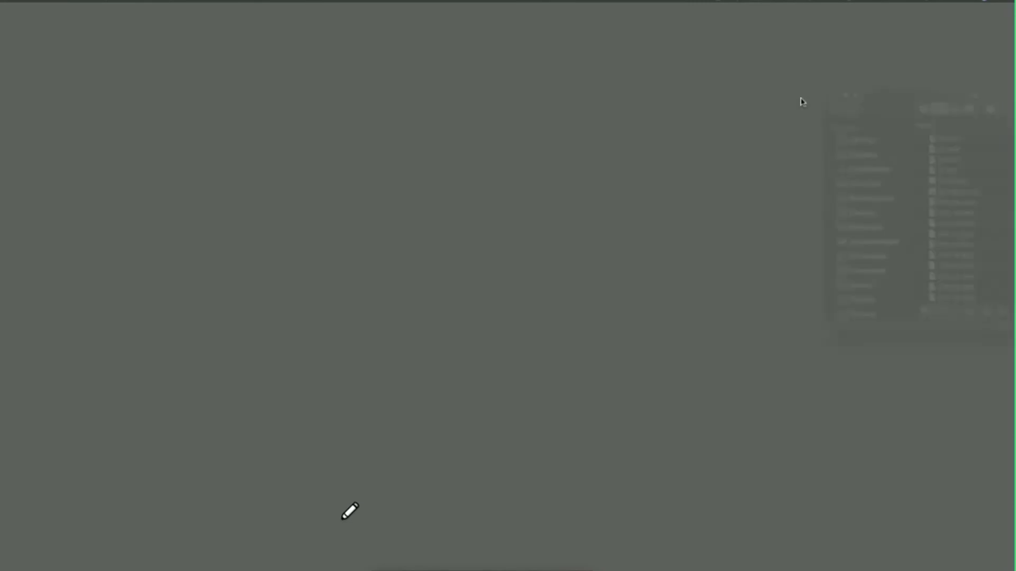
Move the RCC_JS_Signature_Capture_Add-on_v3 folder window to mid-screen and look through its list of files
drag(803, 102, 283, 162)
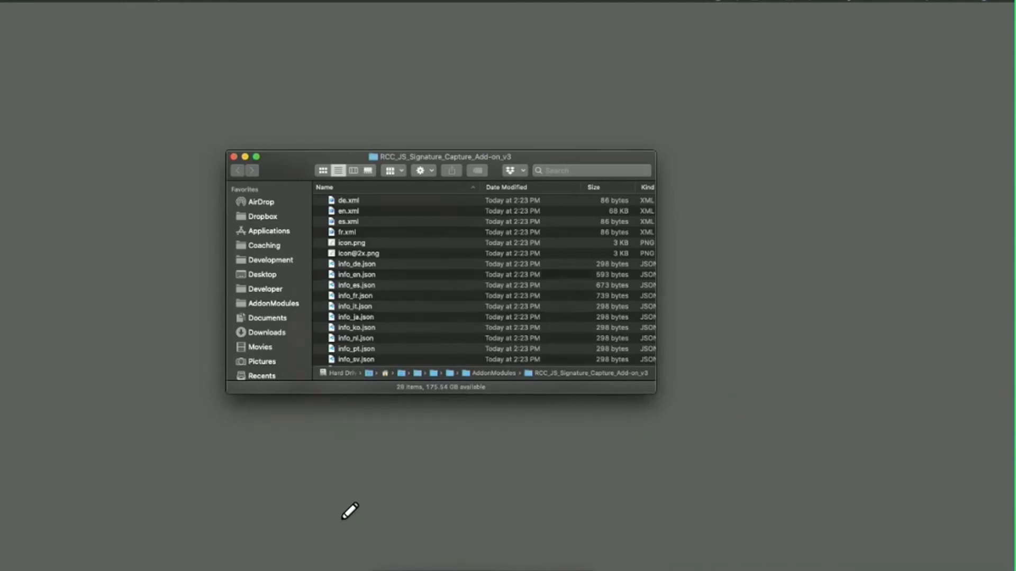
click(342, 520)
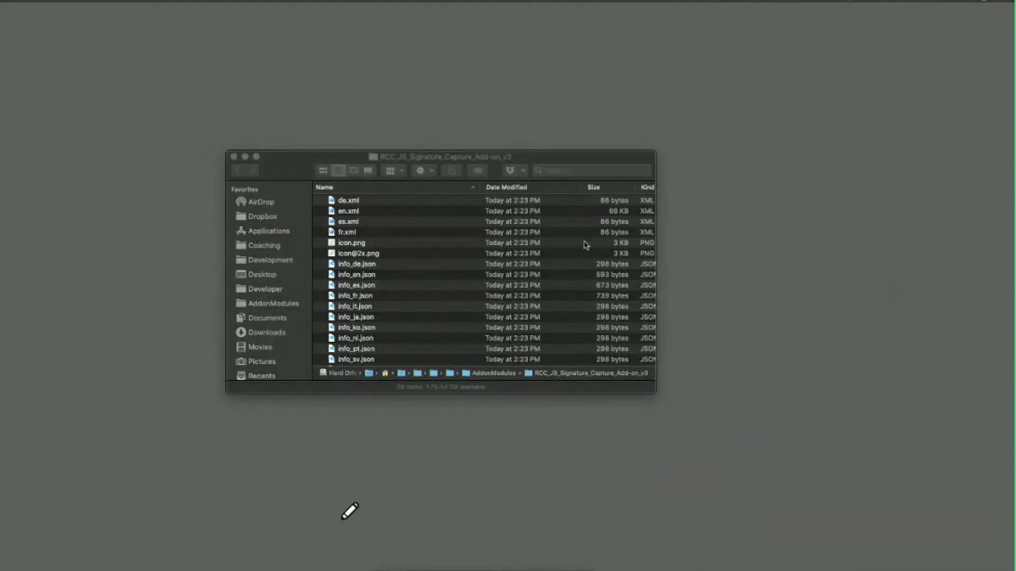
click(375, 252)
scroll(422, 320, down, 10)
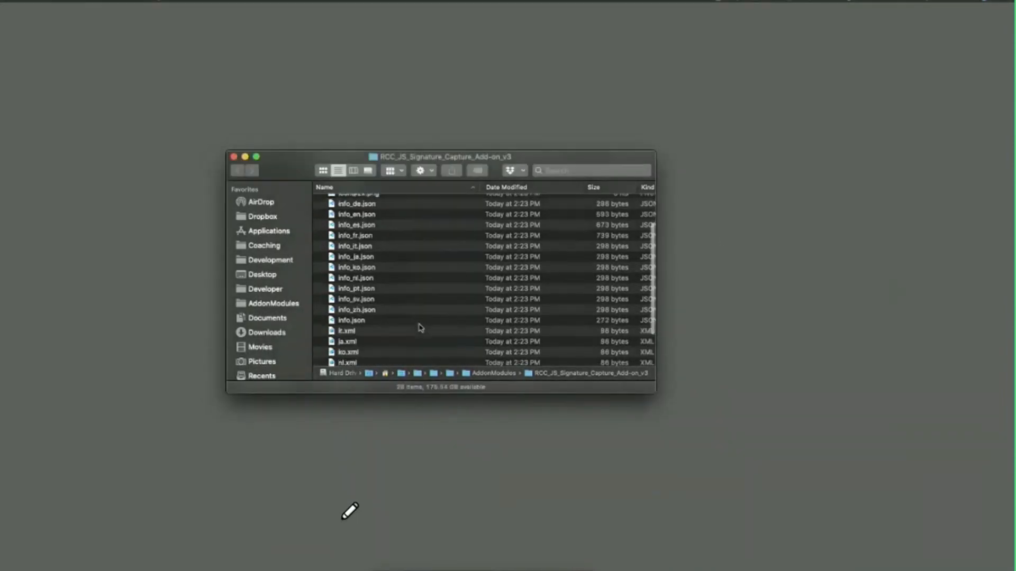
scroll(420, 328, up, 10)
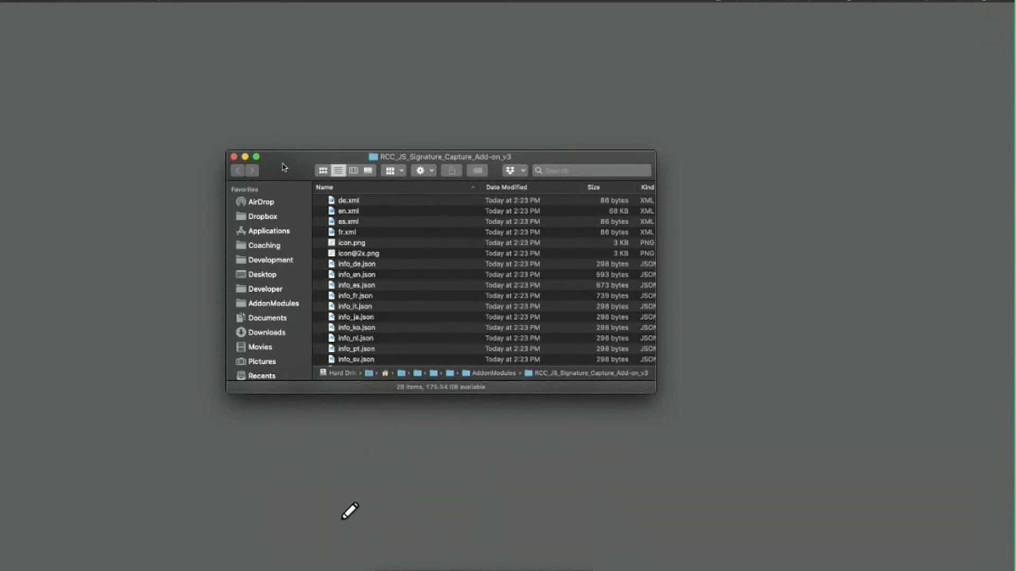
Examine the localized info JSON files, language XML files, icons and preview.png in the add-on module folder
drag(290, 165, 167, 157)
scroll(264, 240, down, 5)
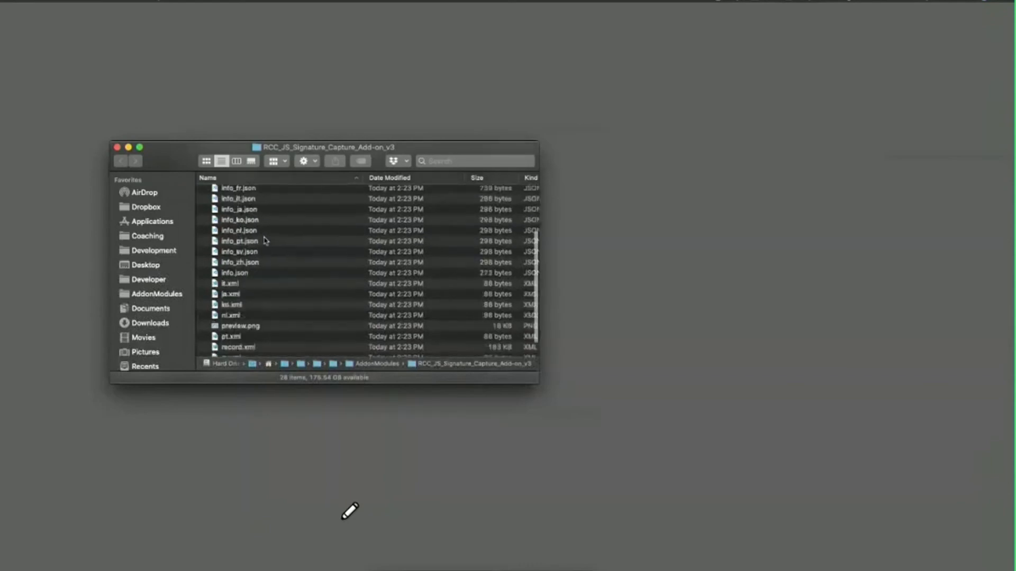
scroll(263, 236, up, 5)
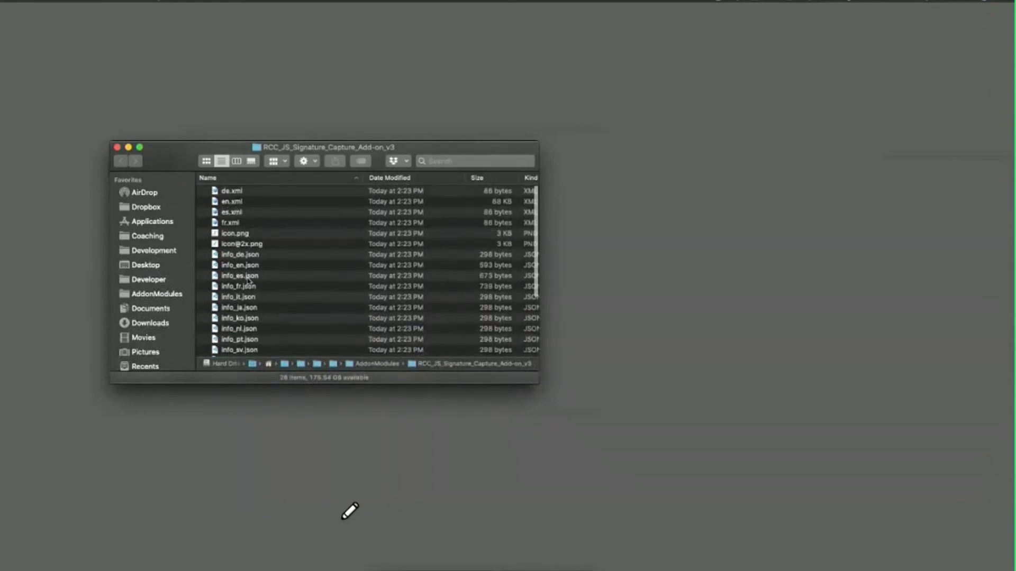
scroll(252, 283, down, 3)
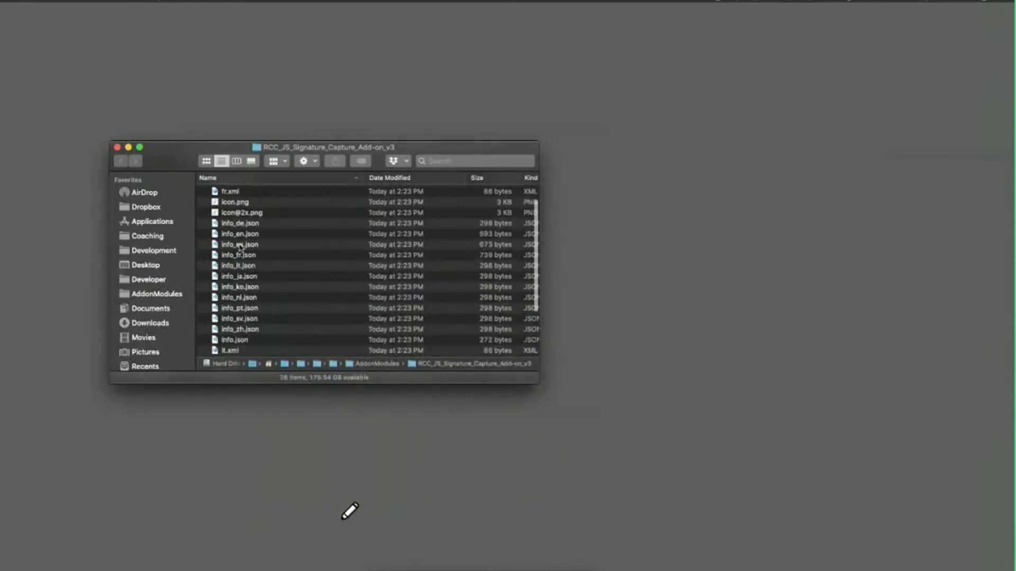
scroll(252, 286, down, 4)
scroll(248, 254, up, 5)
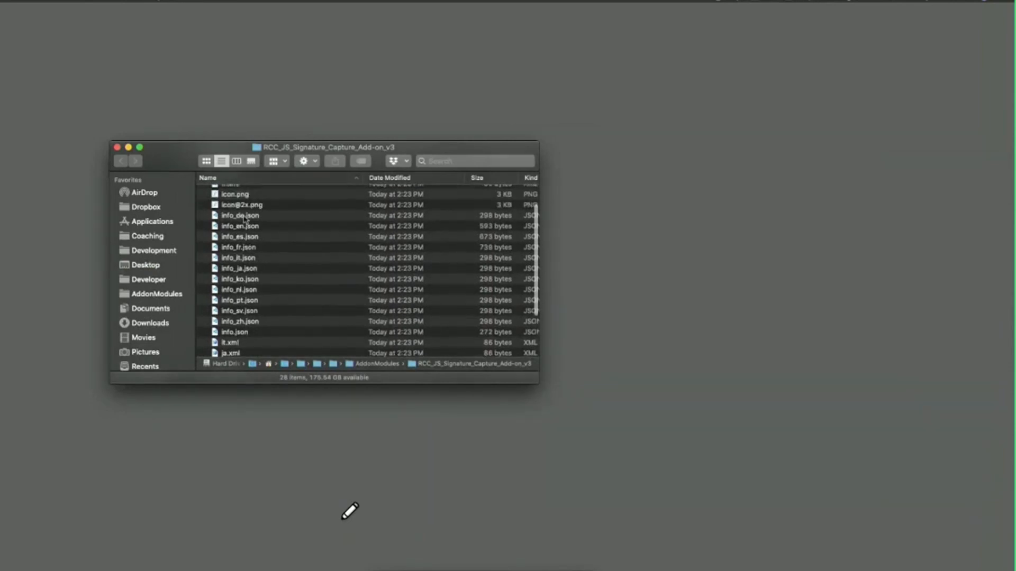
scroll(260, 289, down, 7)
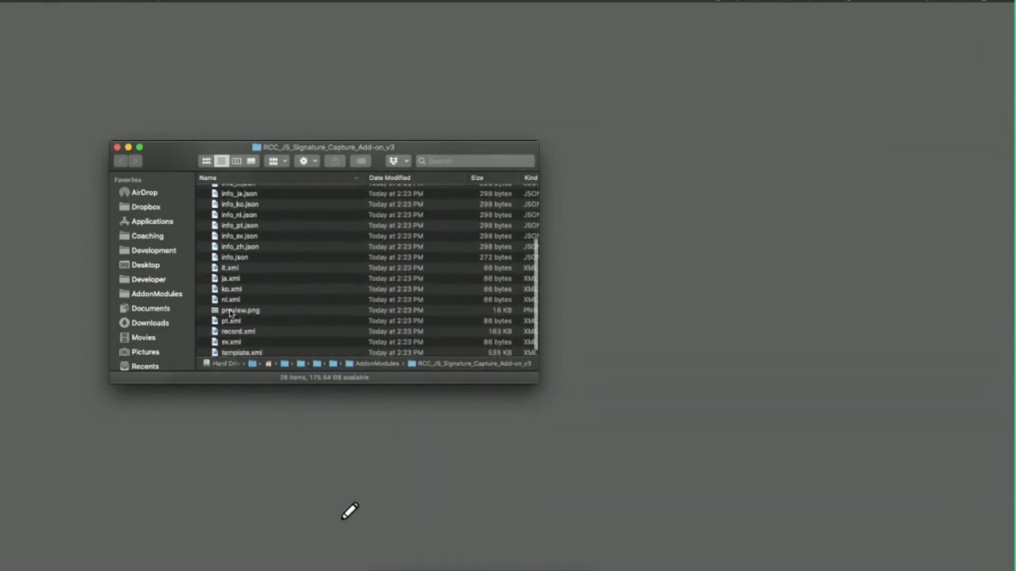
scroll(279, 269, up, 9)
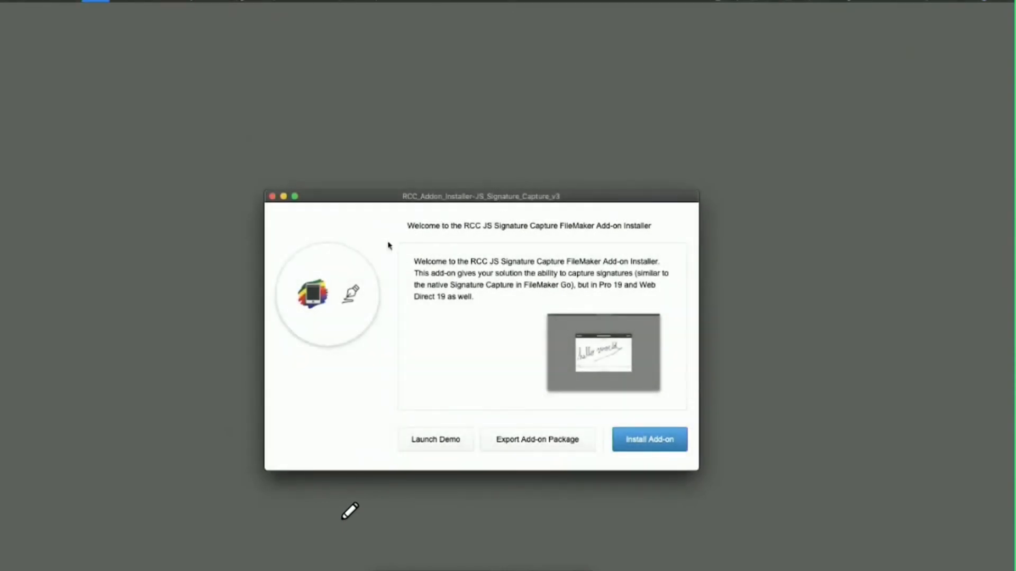
In Layout mode, review the RCC JS Signature Capture add-on's description, creator, tables, layouts and scripts among the available add-ons, and cancel choosing it
key(super+l)
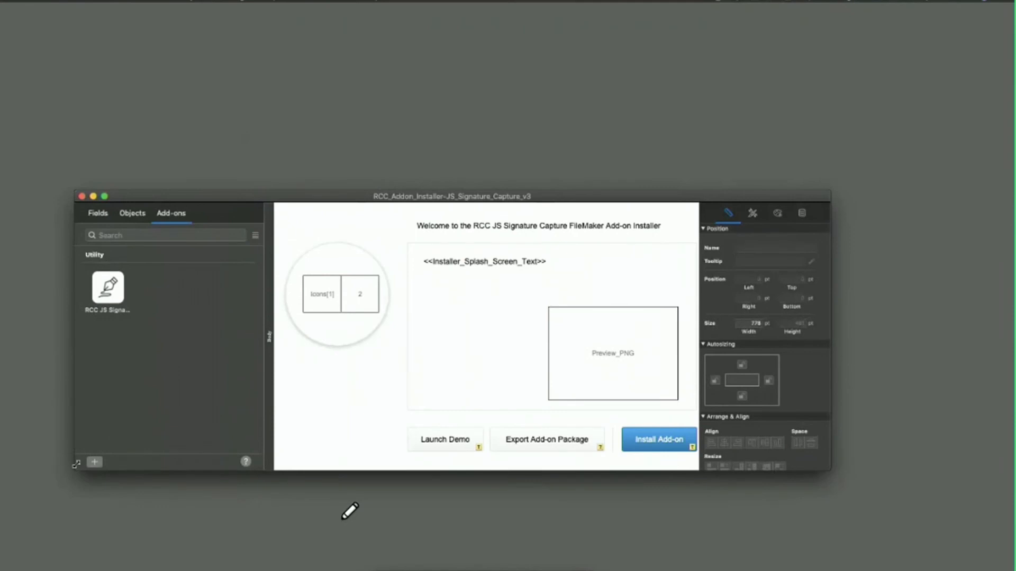
click(94, 462)
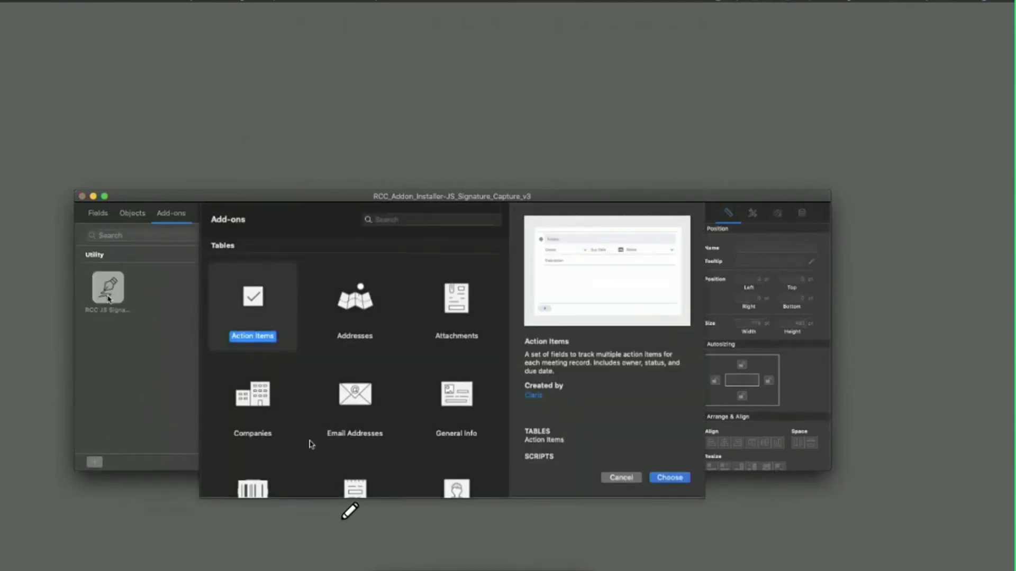
scroll(304, 468, down, 5)
scroll(303, 470, down, 3)
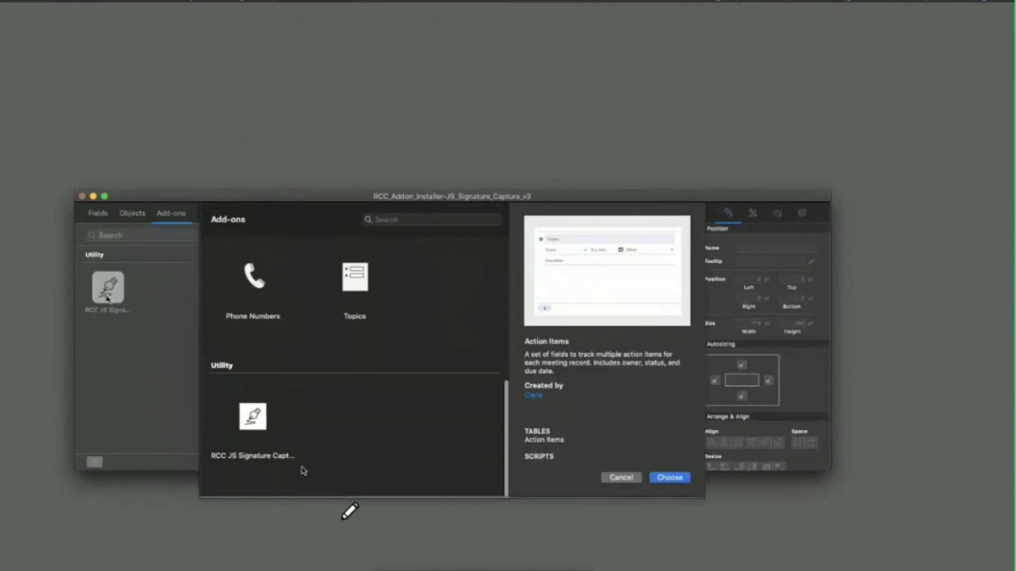
click(255, 433)
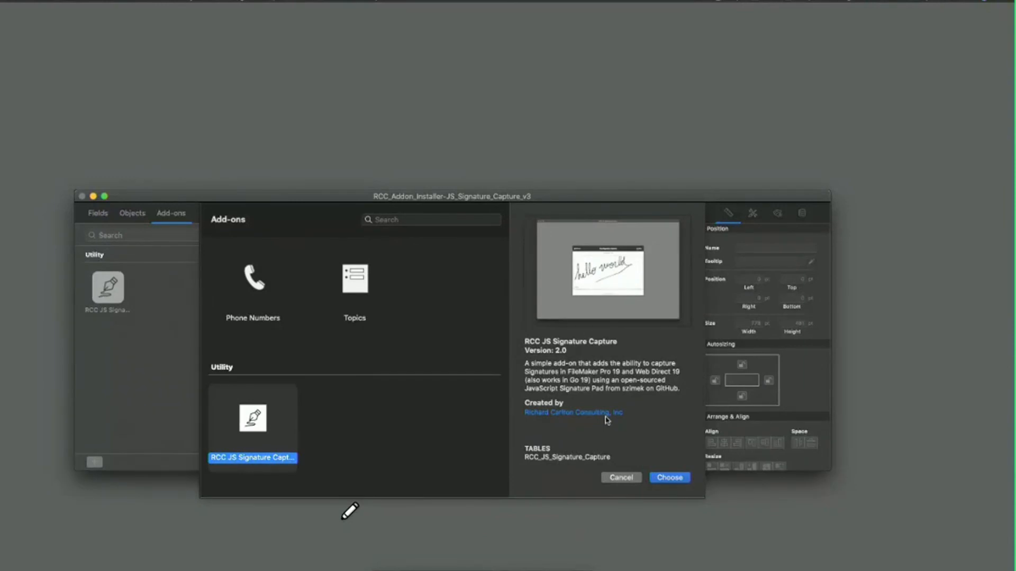
scroll(600, 424, down, 3)
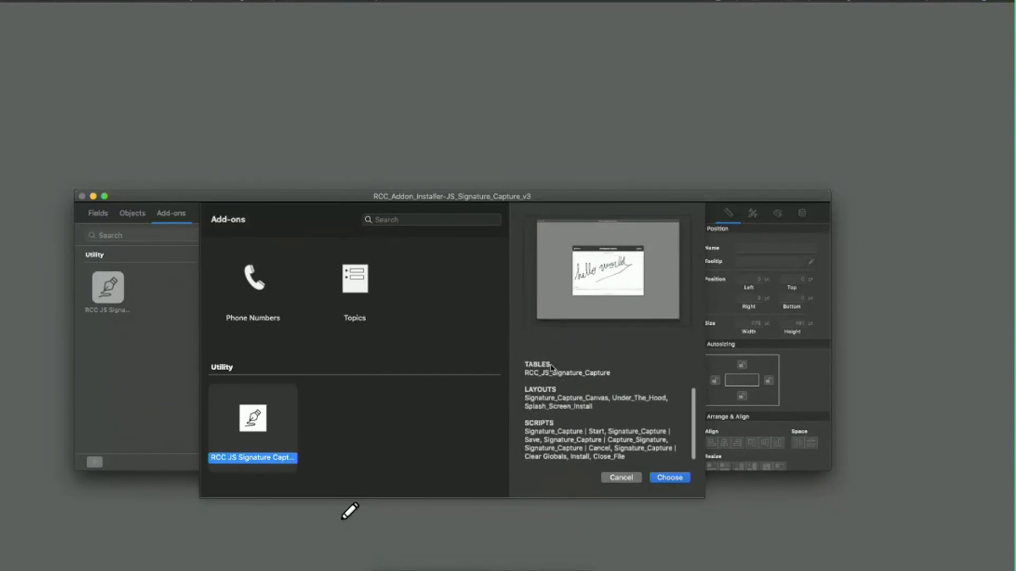
scroll(561, 457, up, 5)
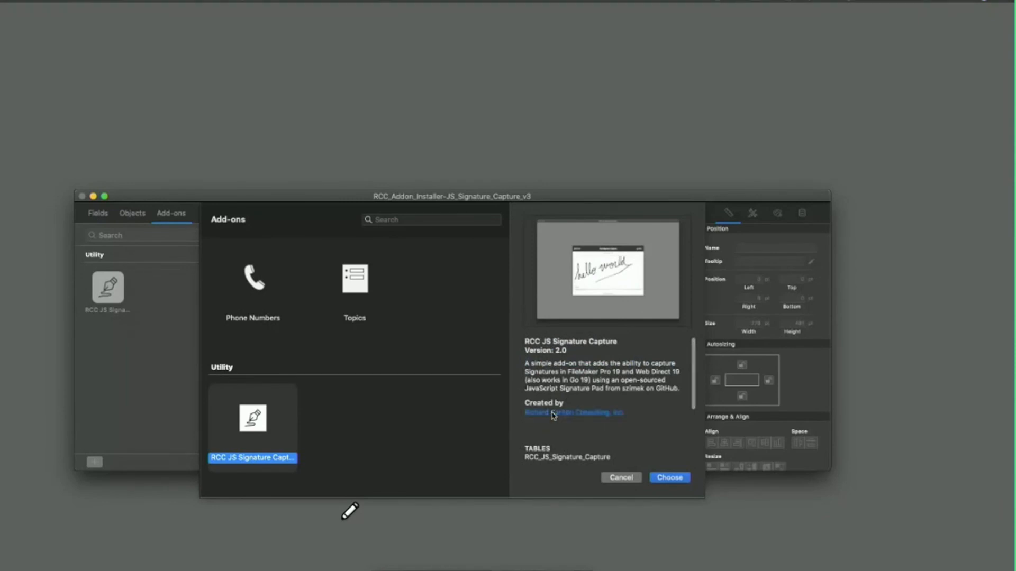
click(553, 416)
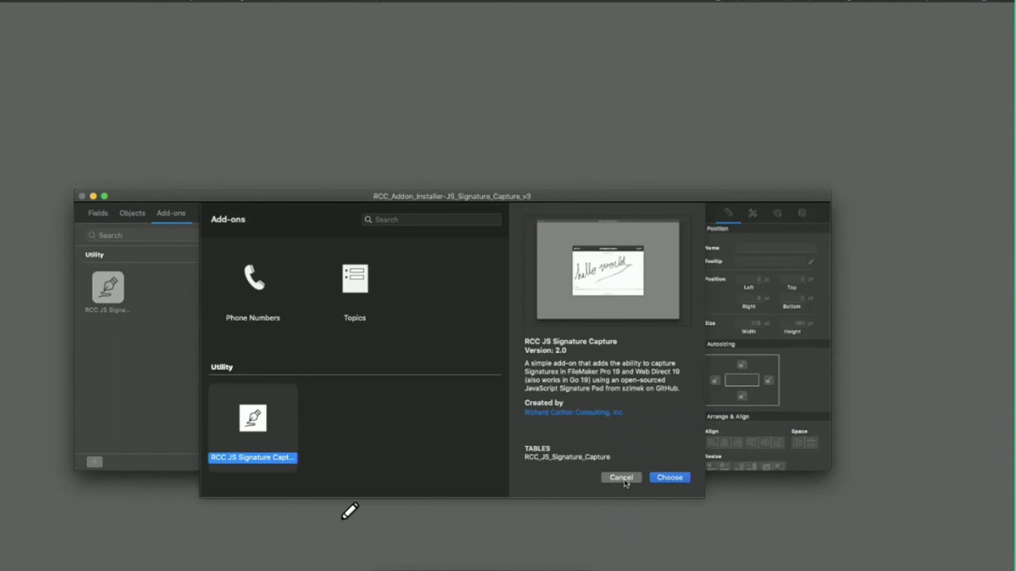
click(342, 520)
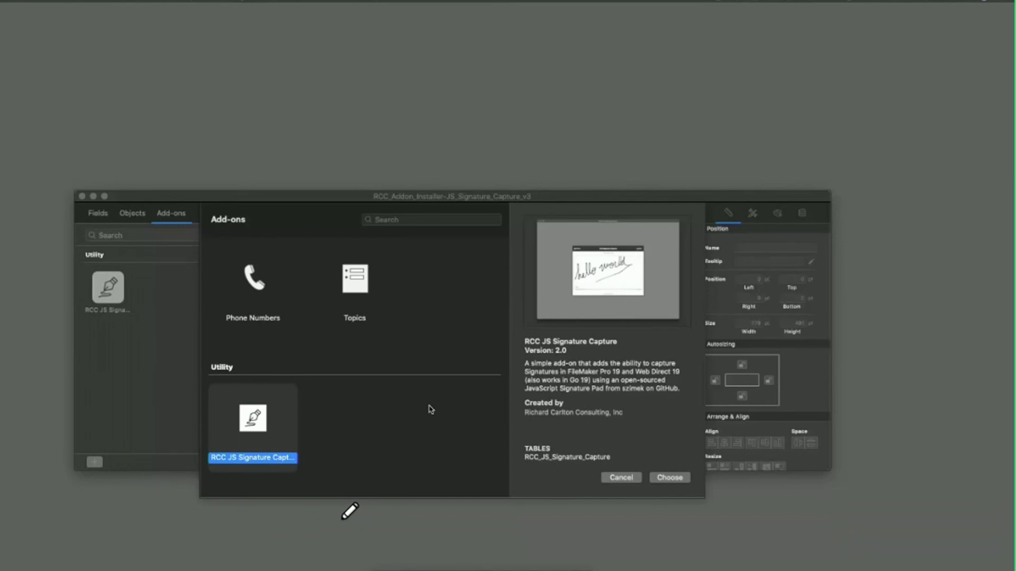
click(618, 478)
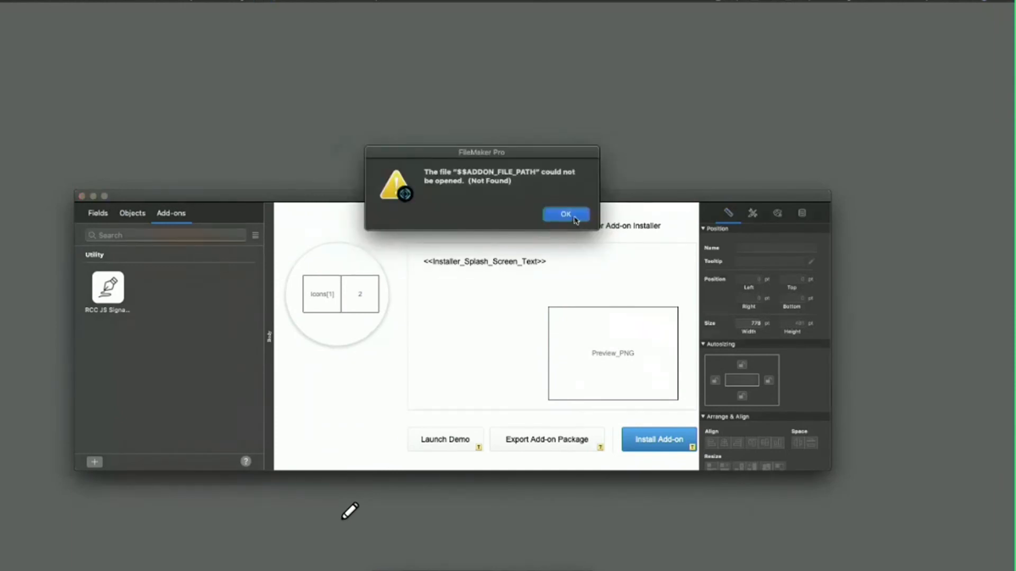
Dismiss the missing add-on file alerts and cancel choosing a file to open
click(572, 217)
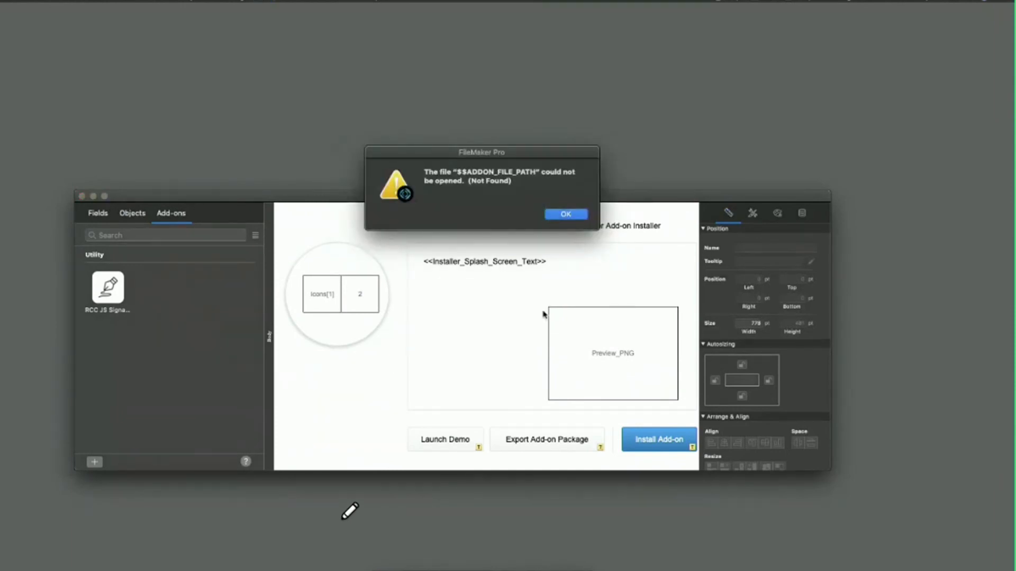
key(Return)
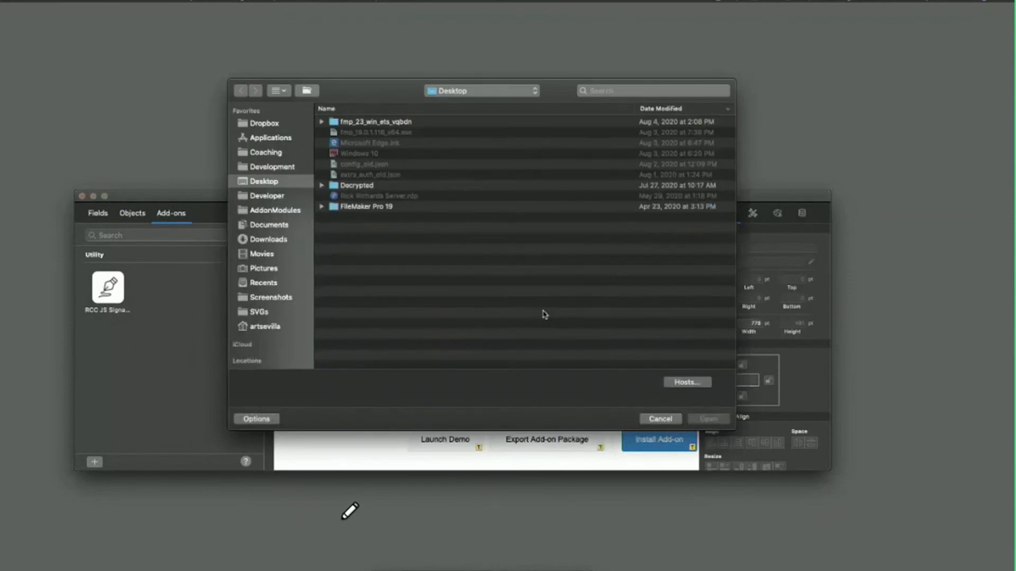
click(666, 424)
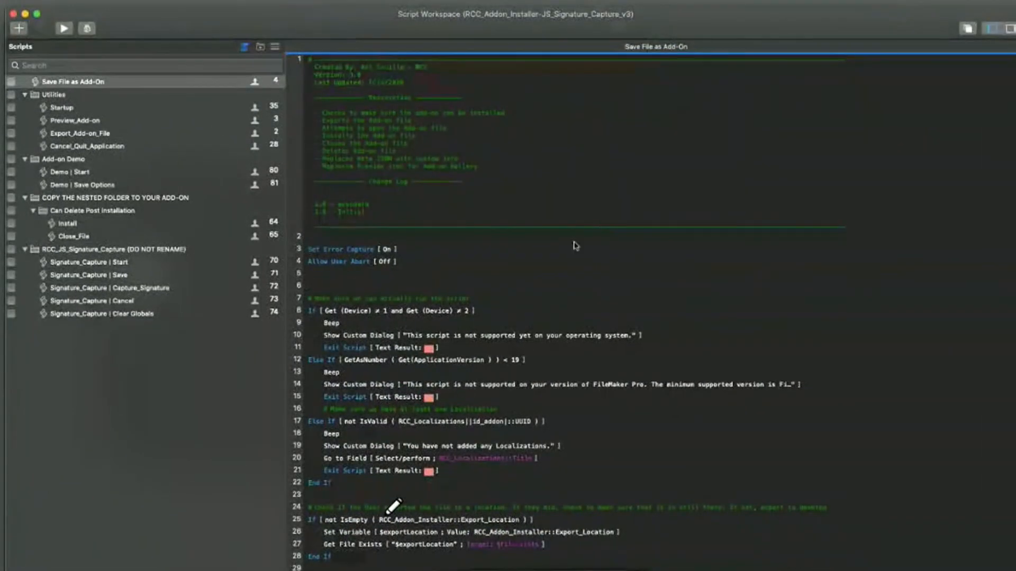
Examine the Save File as Add-On script, including its "Opening Add-on File" dialog step and the $fileExists block on lines 38 to 51
scroll(569, 258, down, 10)
scroll(568, 257, down, 3)
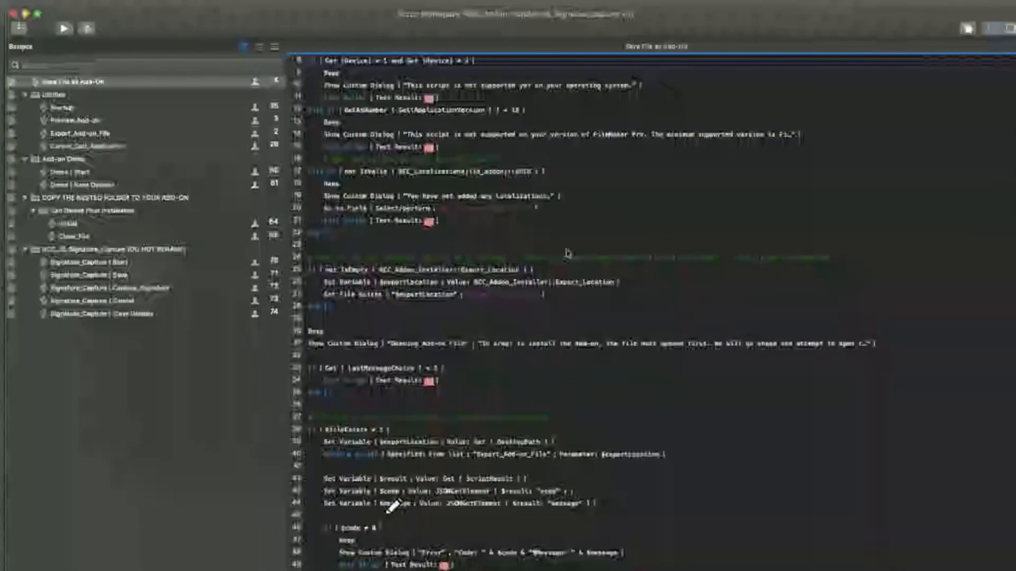
click(442, 289)
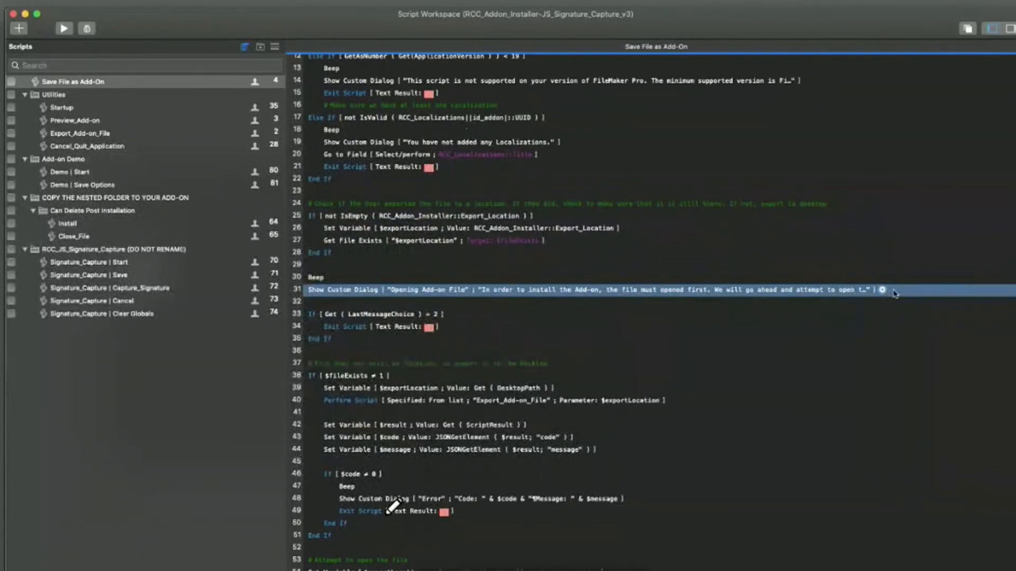
scroll(614, 402, down, 3)
scroll(613, 403, down, 2)
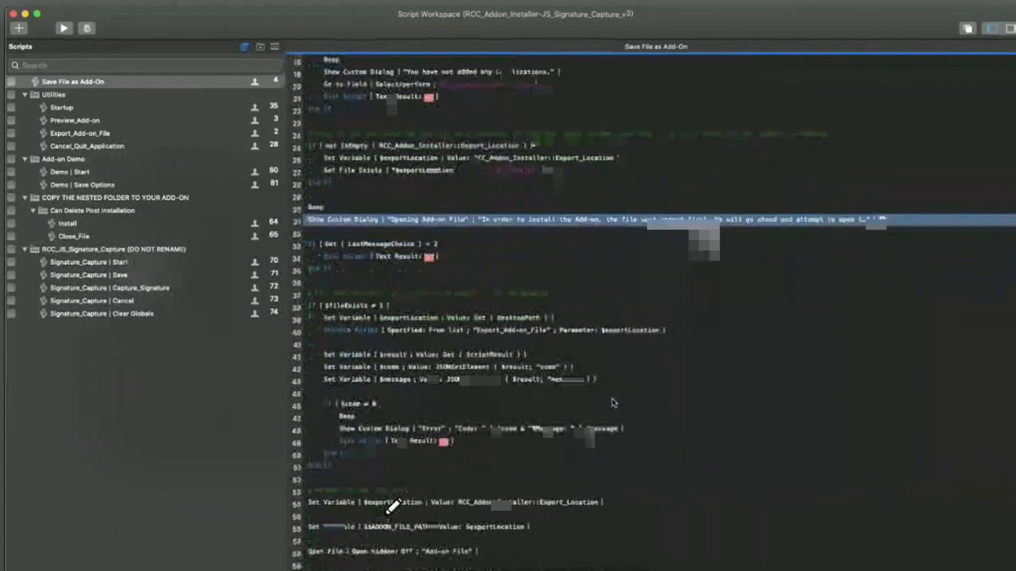
click(338, 295)
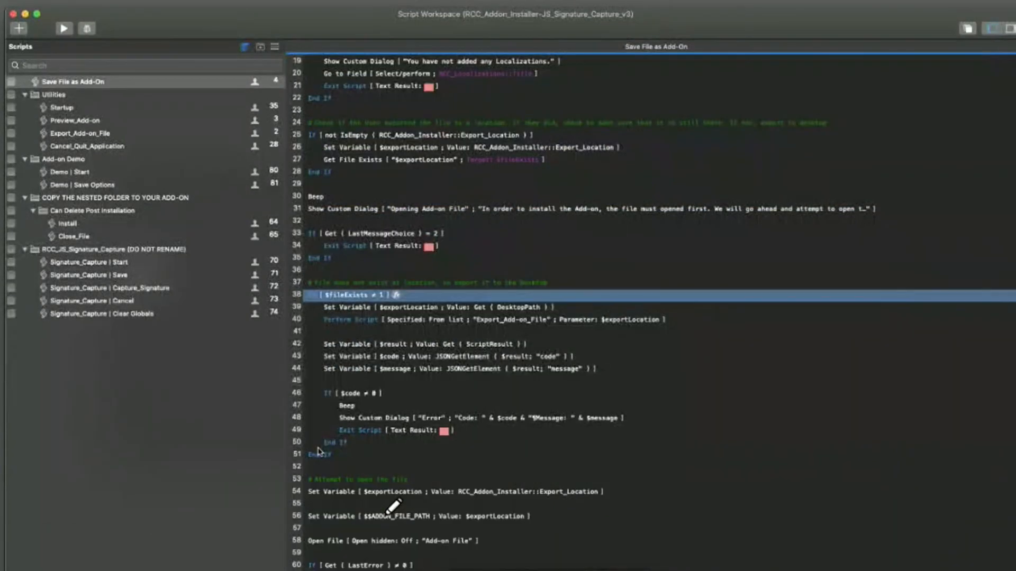
shift+click(319, 453)
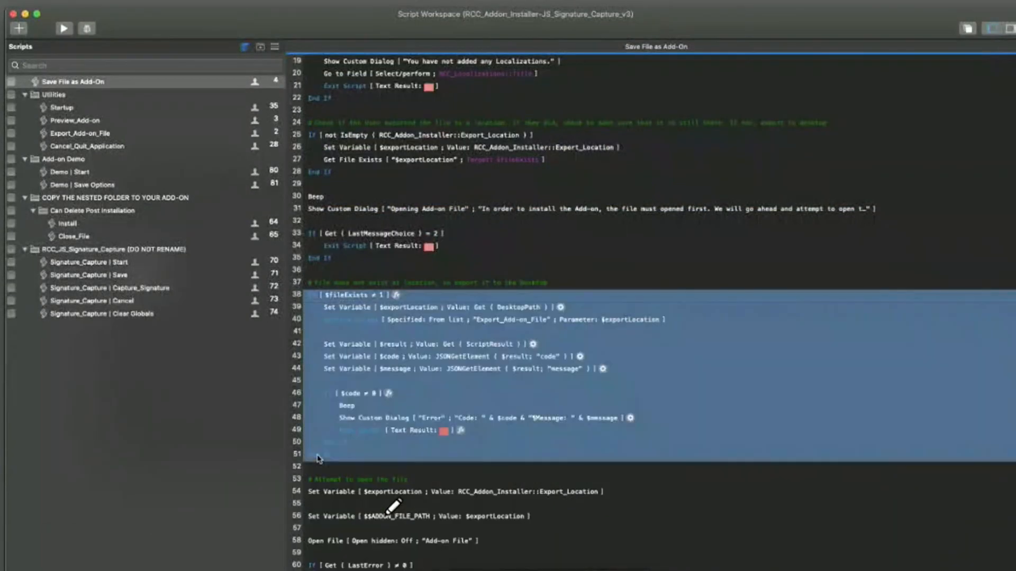
click(440, 274)
mouse_move(419, 293)
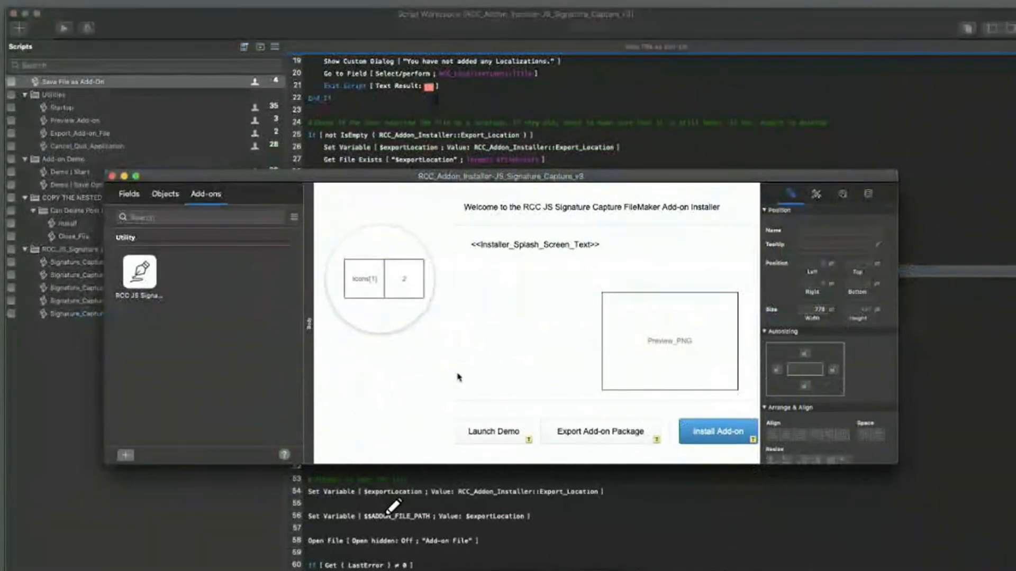
Show the RCC_Addon_Installer_Configuration layout in Browse mode, with its window enlarged and moved up to reveal the whole record
key(super+alt+s)
click(172, 224)
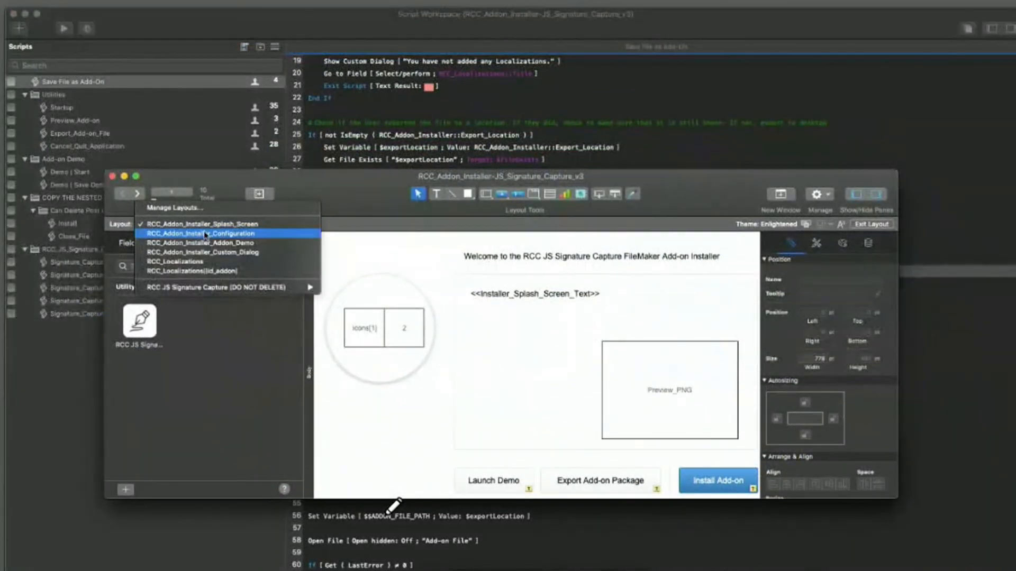
click(180, 233)
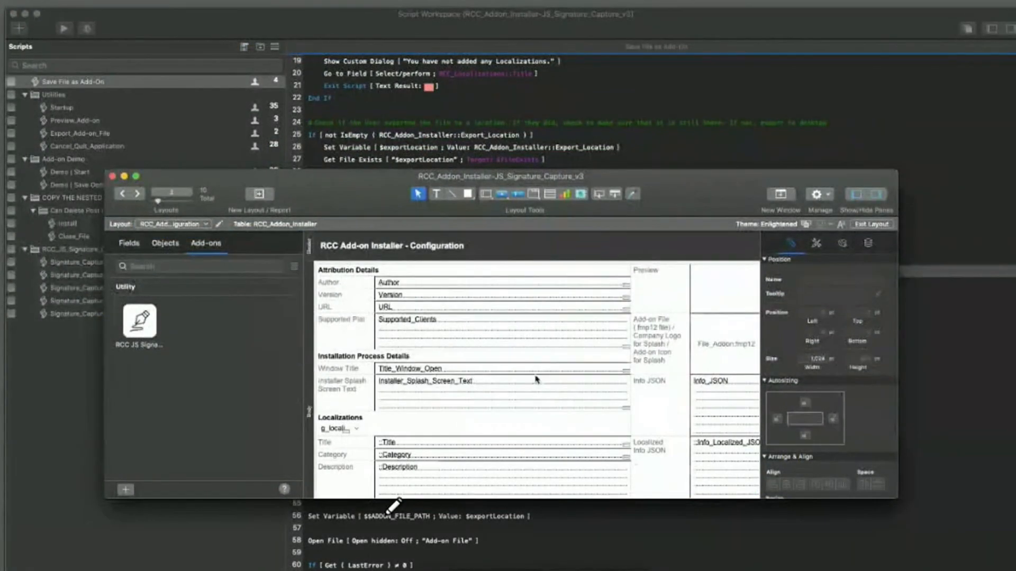
key(super+b)
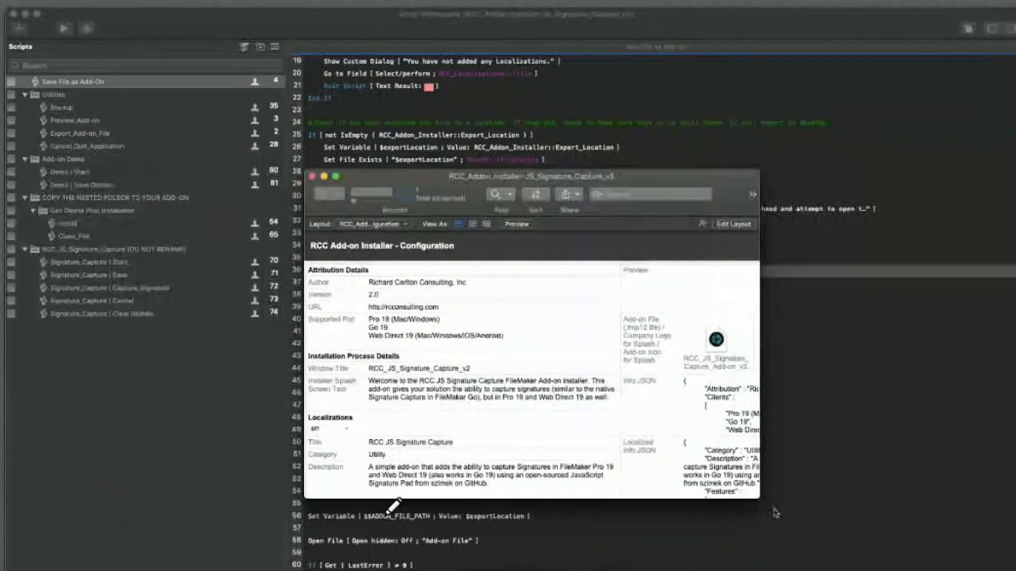
drag(761, 497, 966, 570)
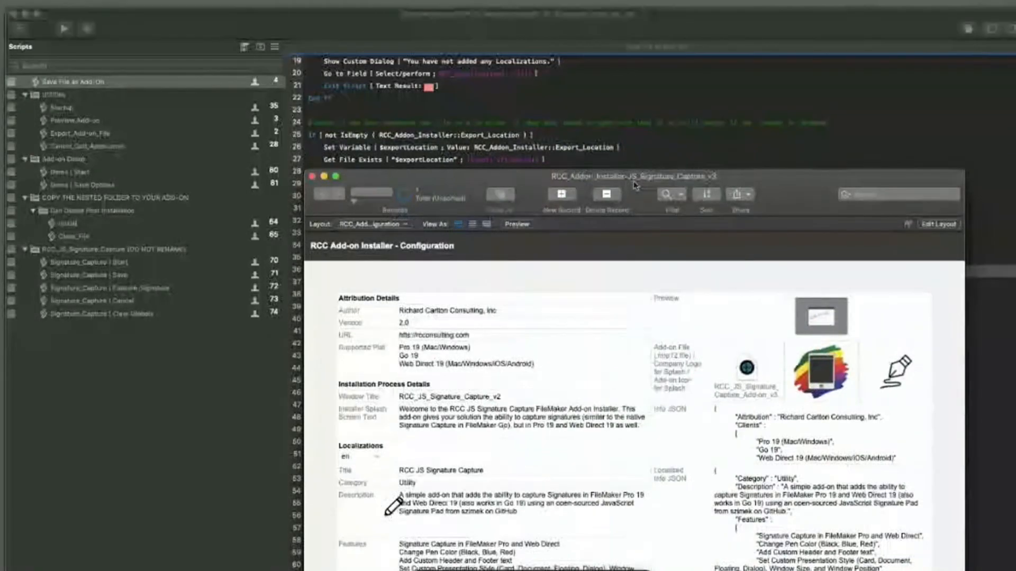
drag(636, 186, 555, 148)
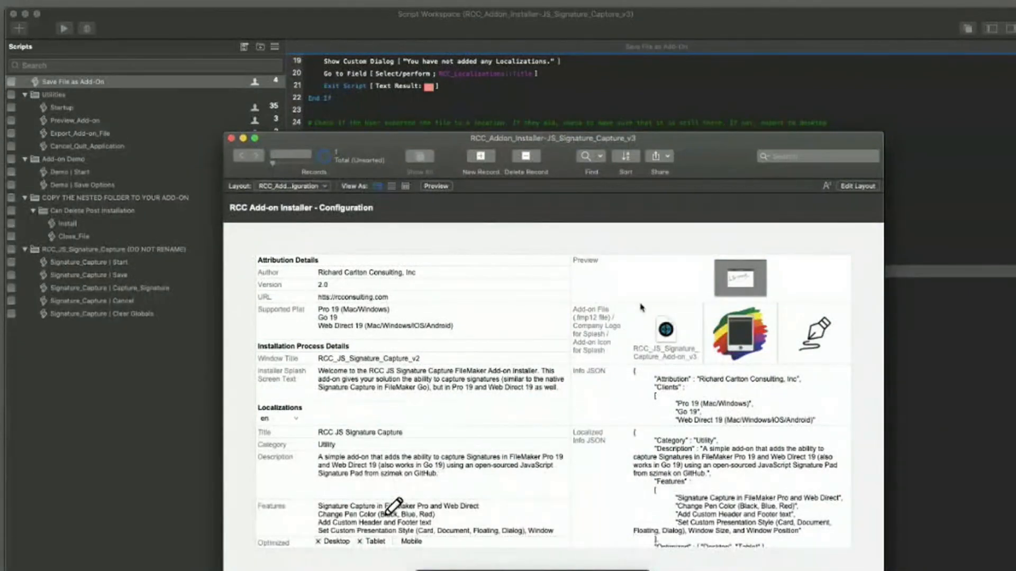
Examine the container holding the RCC_JS_Signature_Capture_Add-on_v3 file in the configuration record
click(665, 329)
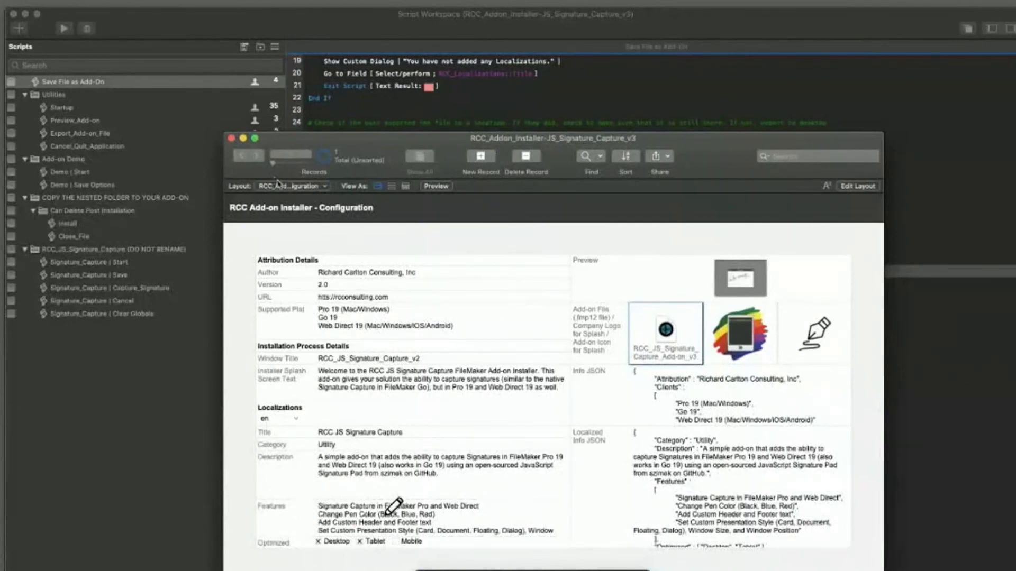
click(597, 289)
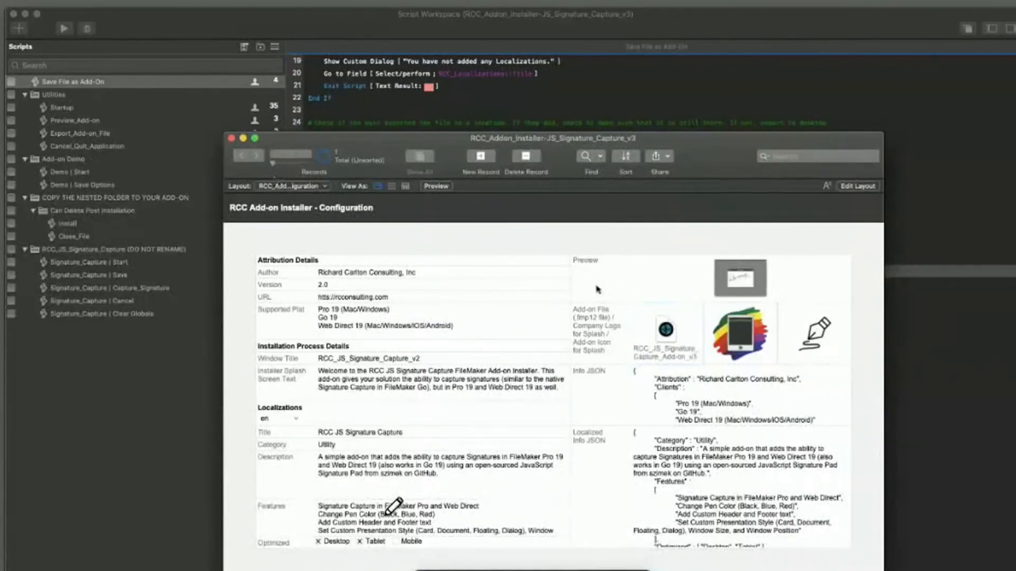
click(682, 351)
In the Script Workspace, look over the RCC_JS_Signature_Capture (DO NOT RENAME) script folder and leave it collapsed
click(124, 364)
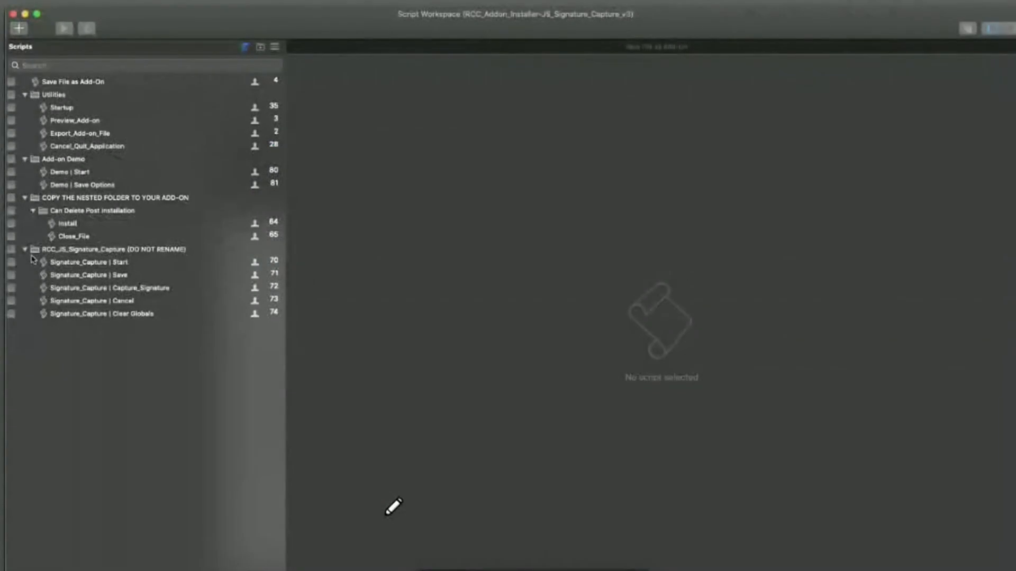
click(26, 249)
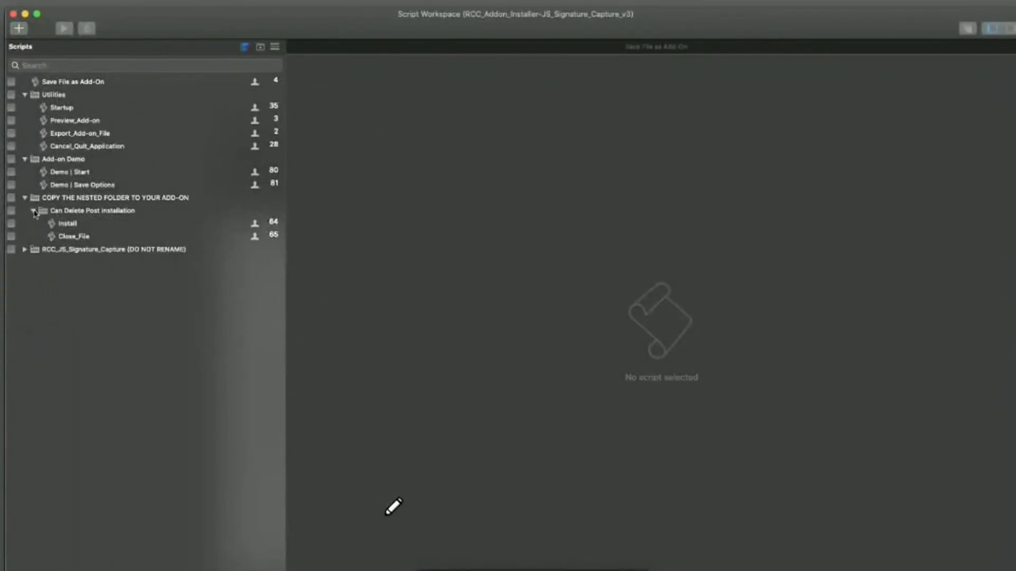
click(24, 249)
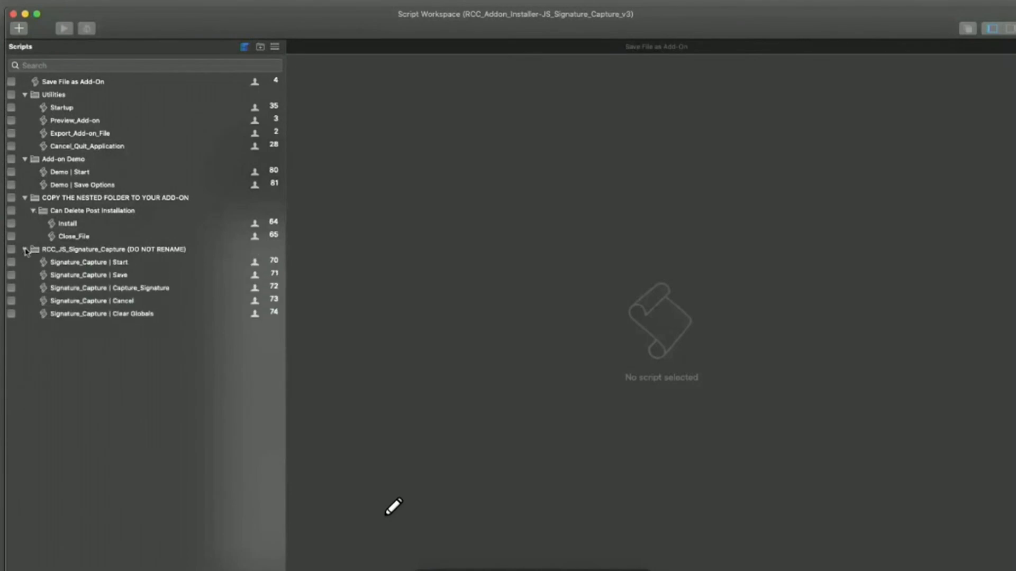
click(129, 253)
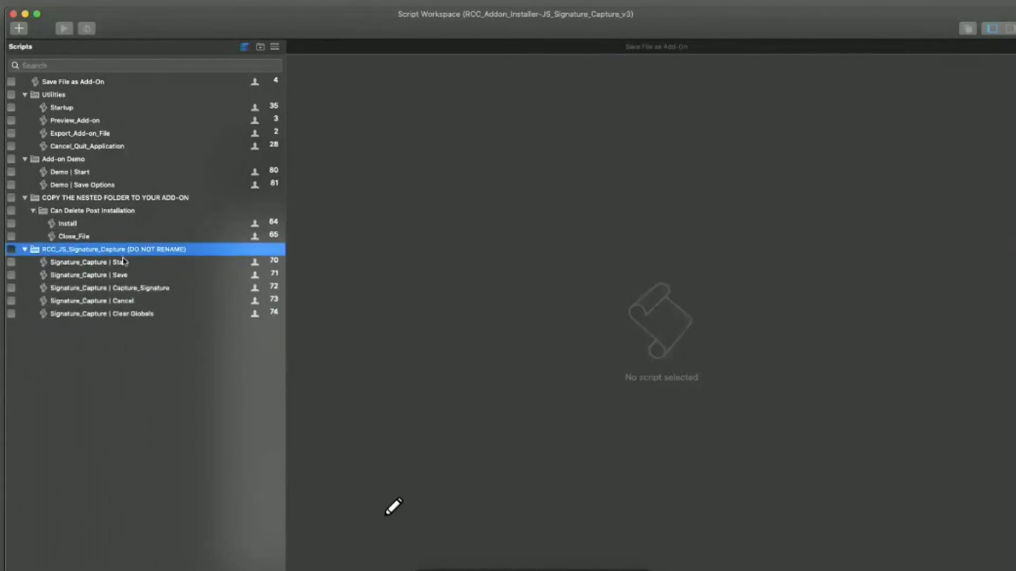
click(25, 251)
Look at the Install and Close_File scripts inside the Can Delete Post Installation folder, leaving that folder selected and expanded
click(62, 228)
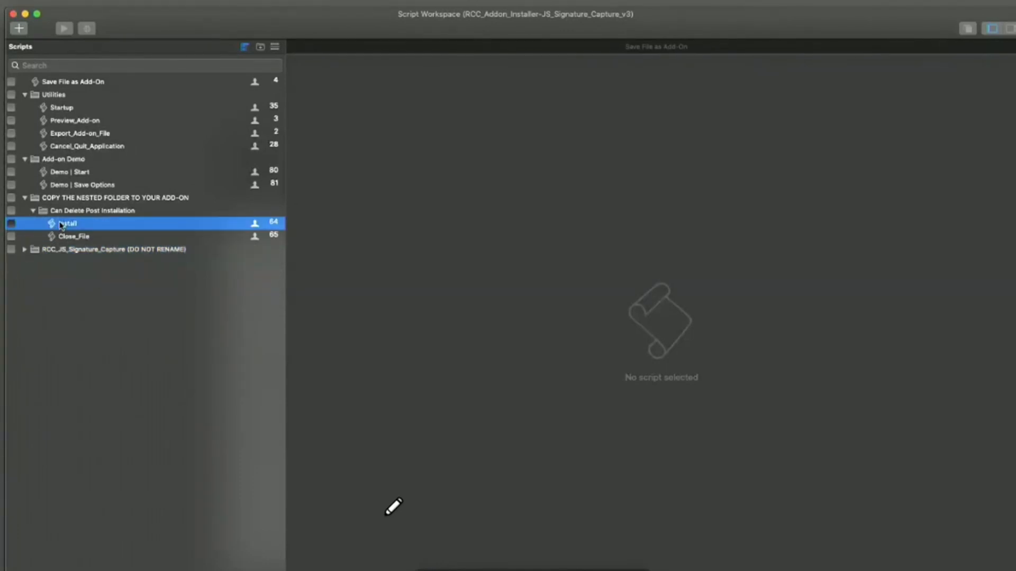
click(71, 236)
shift+click(67, 221)
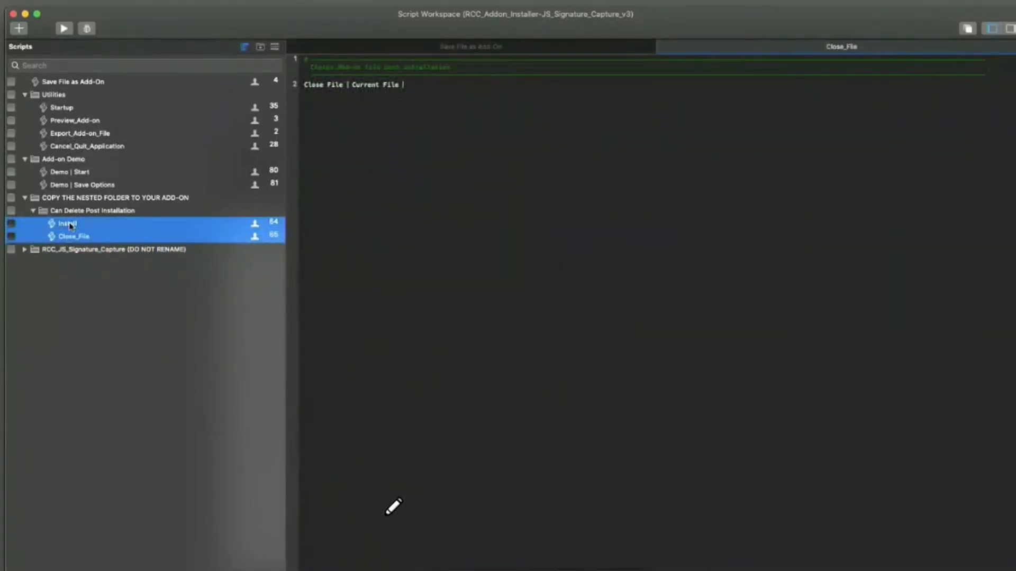
click(68, 212)
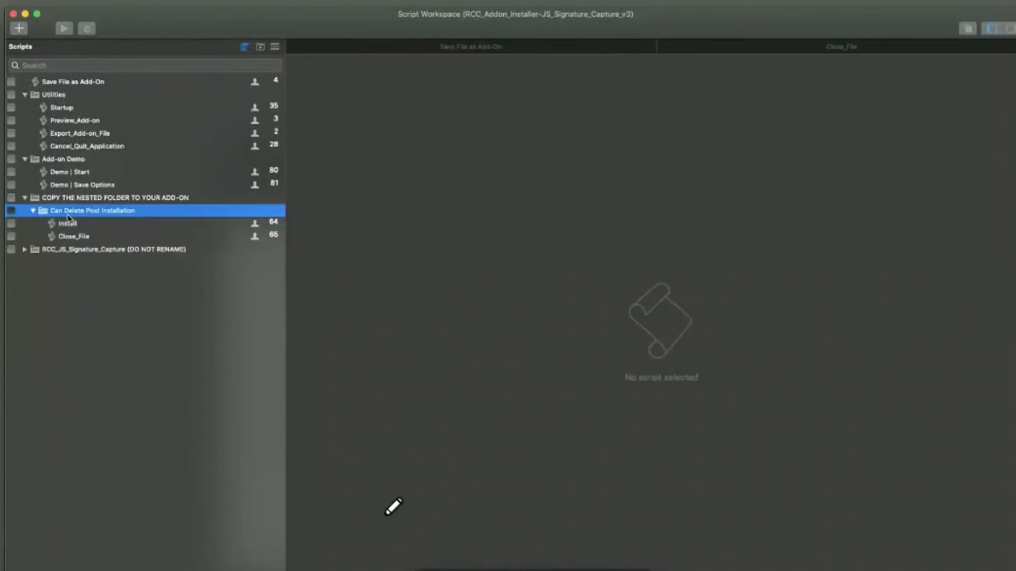
click(33, 211)
click(33, 211)
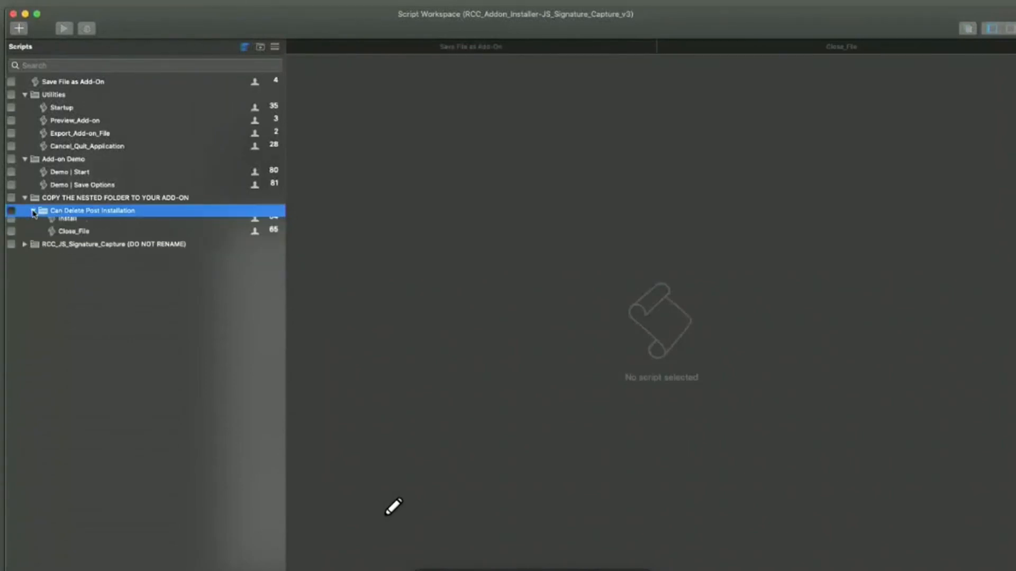
Bring up the RCC_JS_Signature_Capture_Add-on_v3 file window in front of the Script Workspace
key(ctrl+Down)
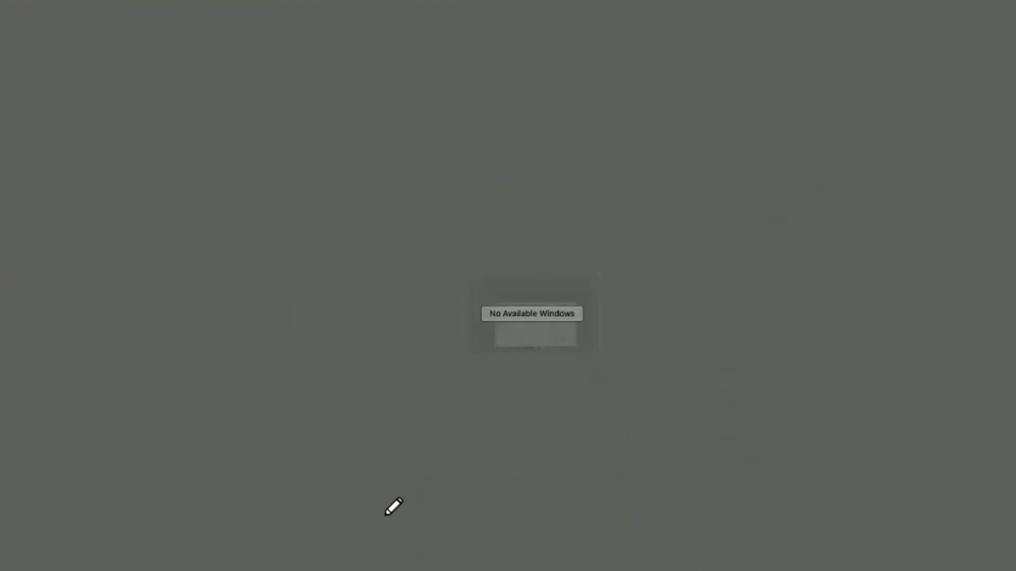
key(Escape)
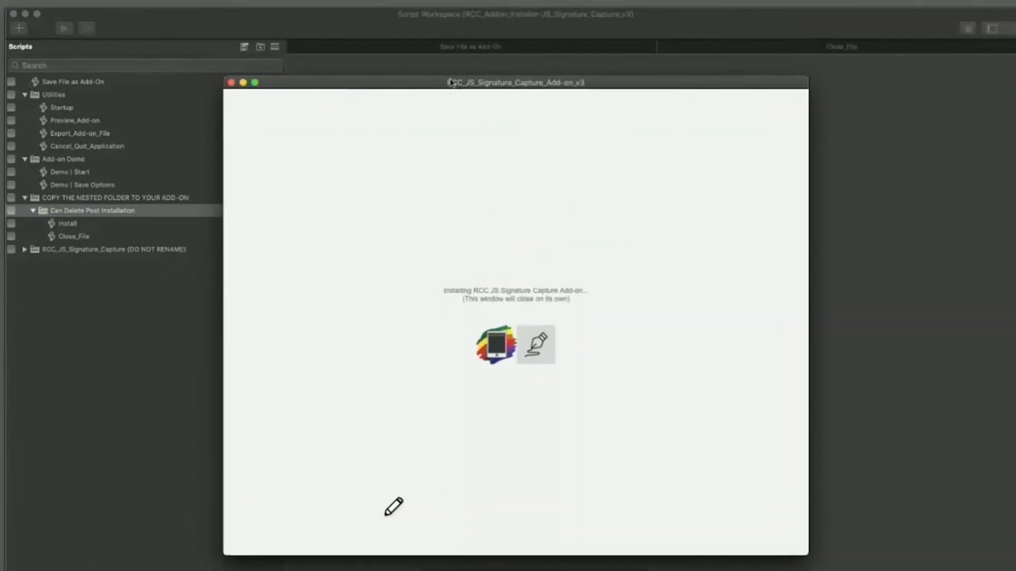
Show the status toolbar in the add-on file window and switch to the __FMAddonTemplateDirectives_en layout
key(ctrl+Down)
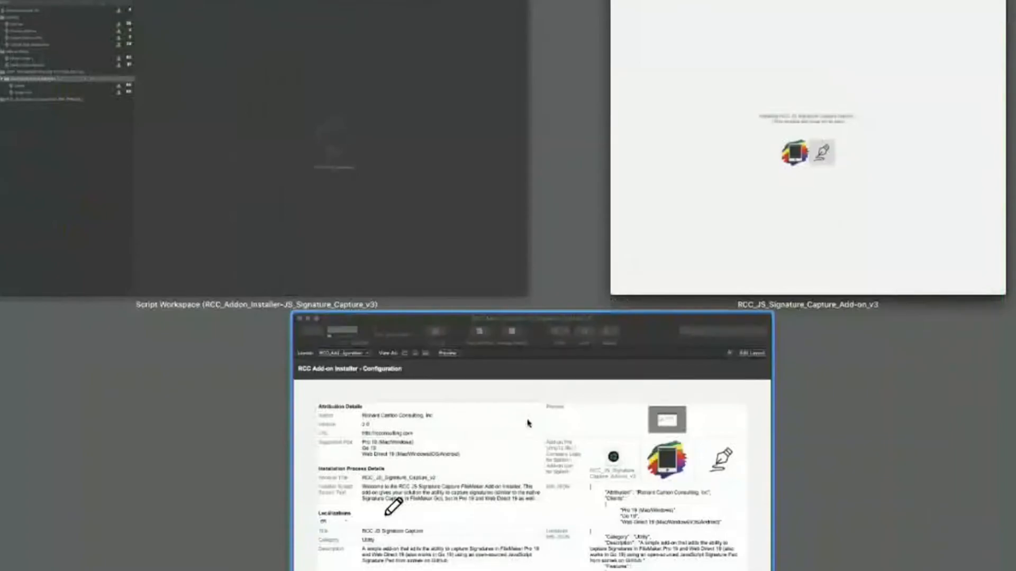
click(528, 421)
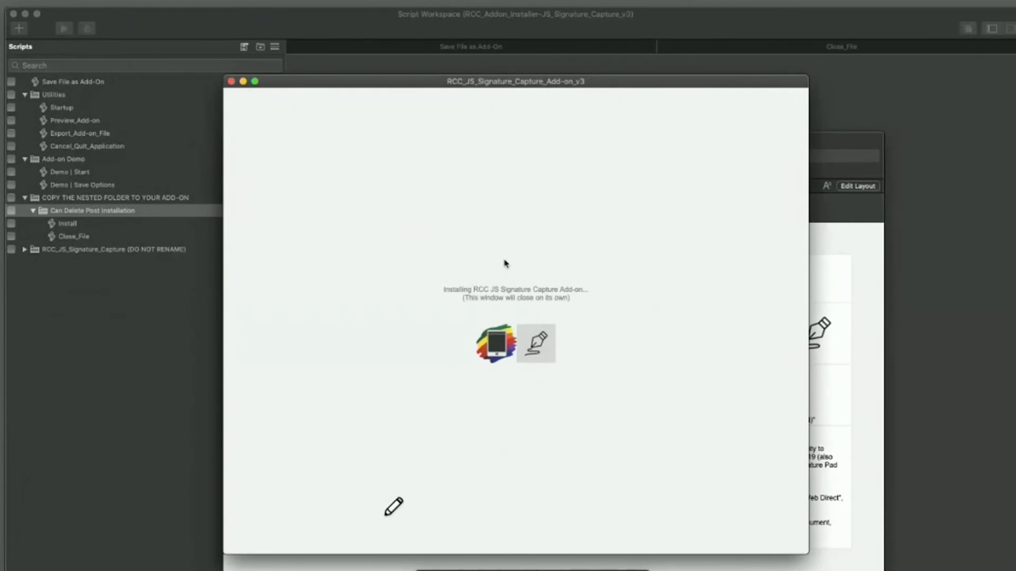
key(alt+super+s)
click(312, 130)
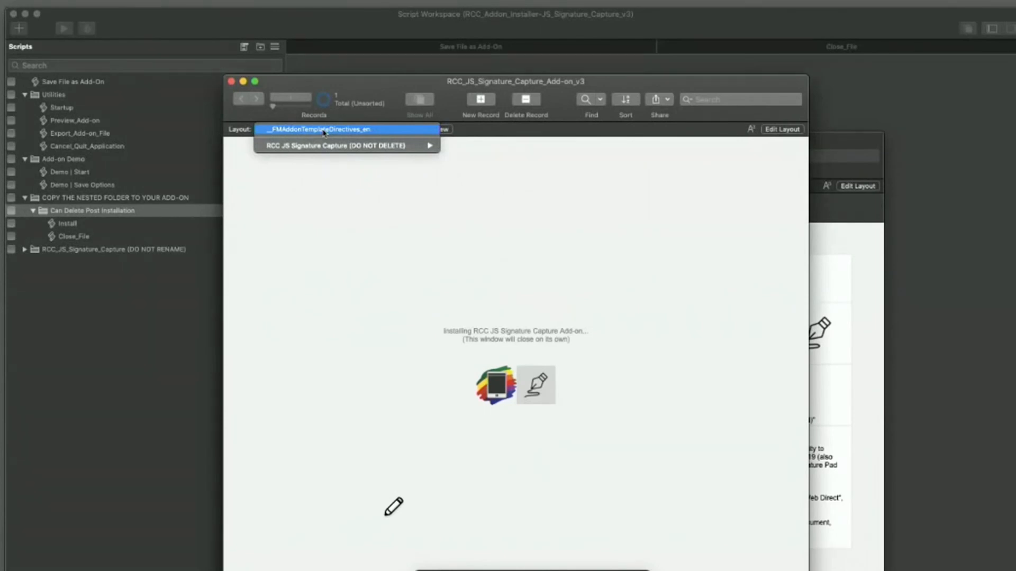
click(326, 132)
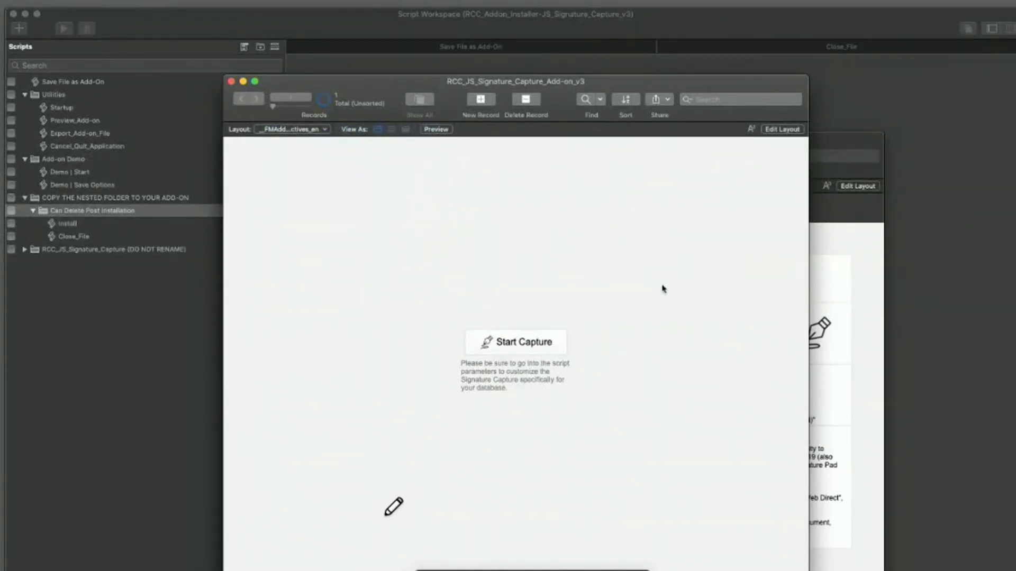
In Layout mode, select the Start Capture object group, inspect its object name, and deselect it
key(super+l)
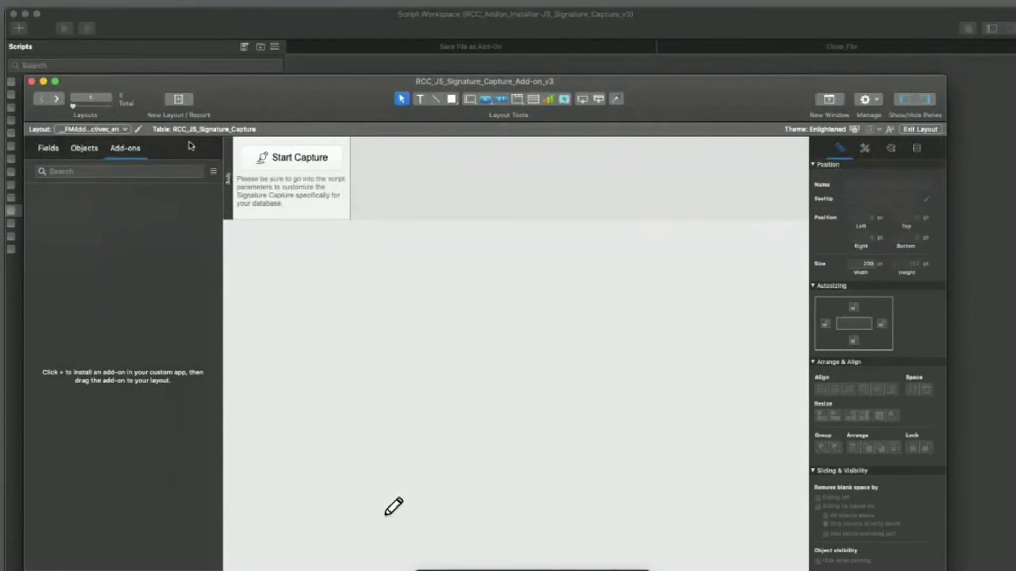
click(268, 166)
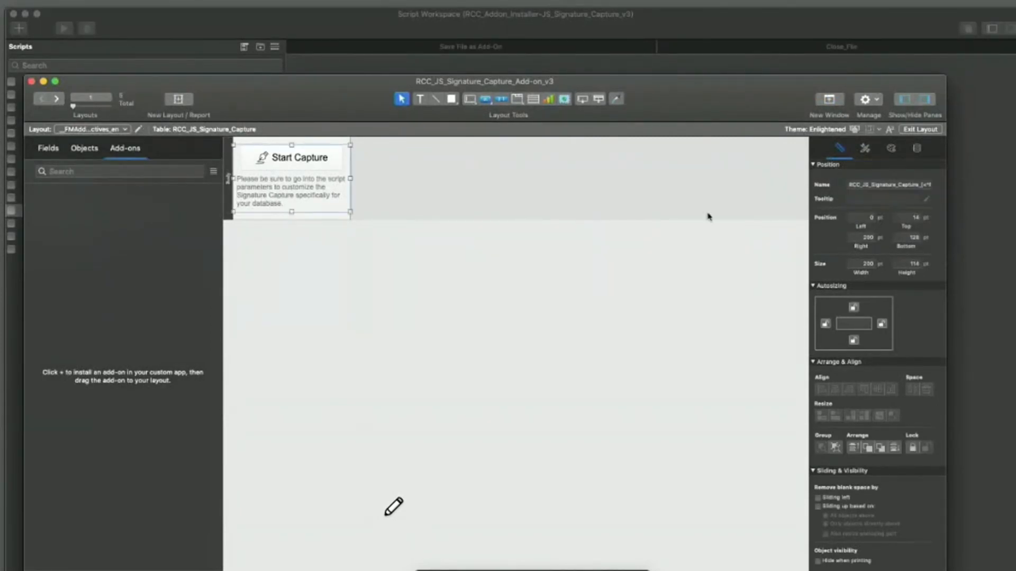
click(889, 185)
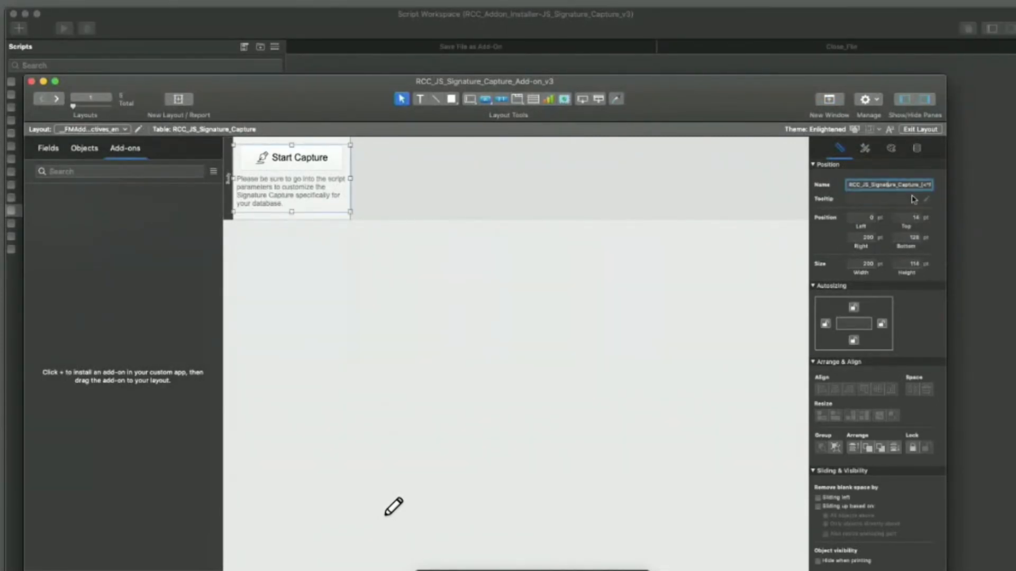
key(Right)
click(598, 350)
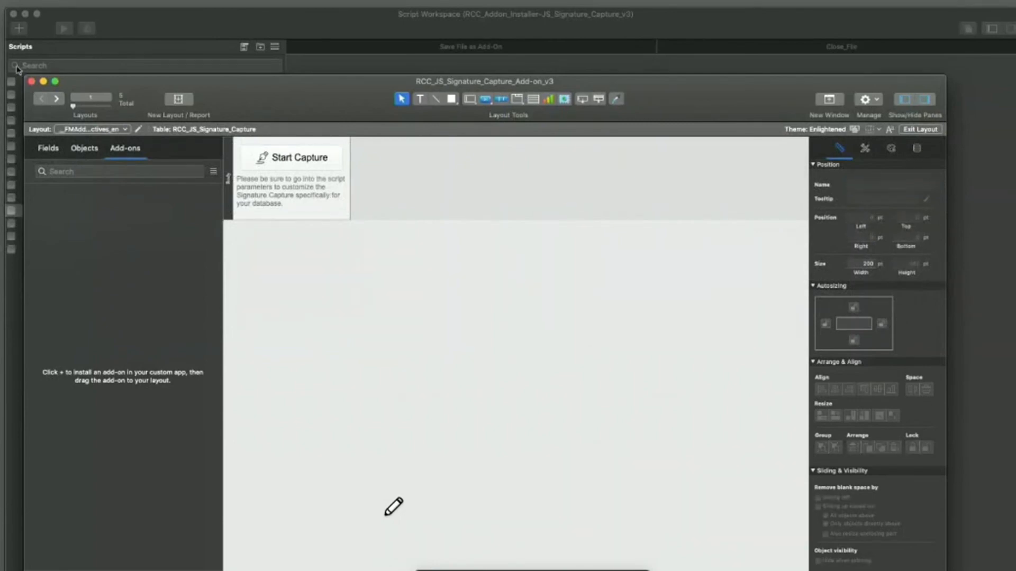
Look through the layouts in the RCC JS Signature Capture (DO NOT DELETE) folder and its DELETE ME POST INSTALLATION subfolder without switching layouts
click(94, 130)
mouse_move(129, 147)
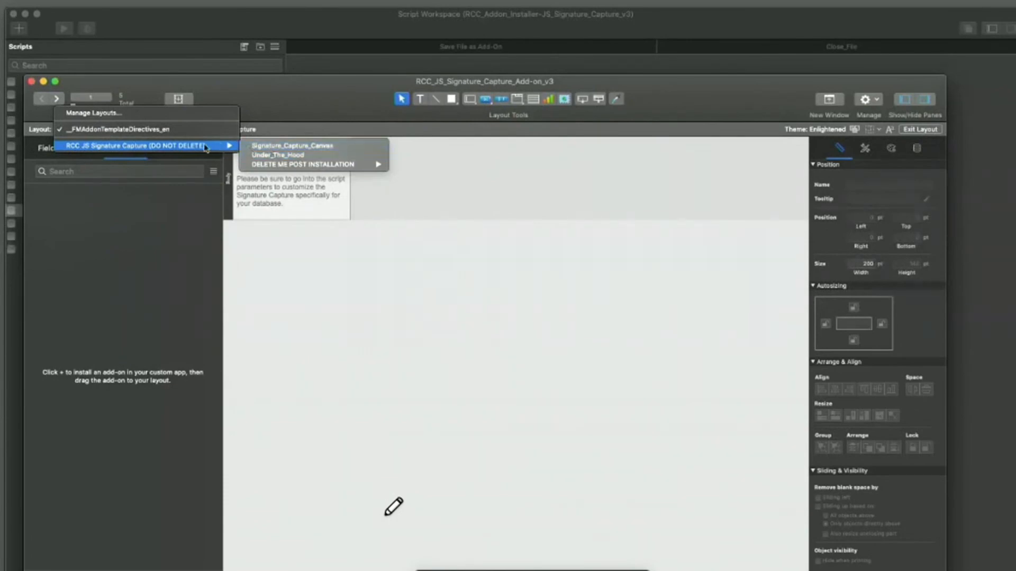
mouse_move(292, 165)
mouse_move(220, 147)
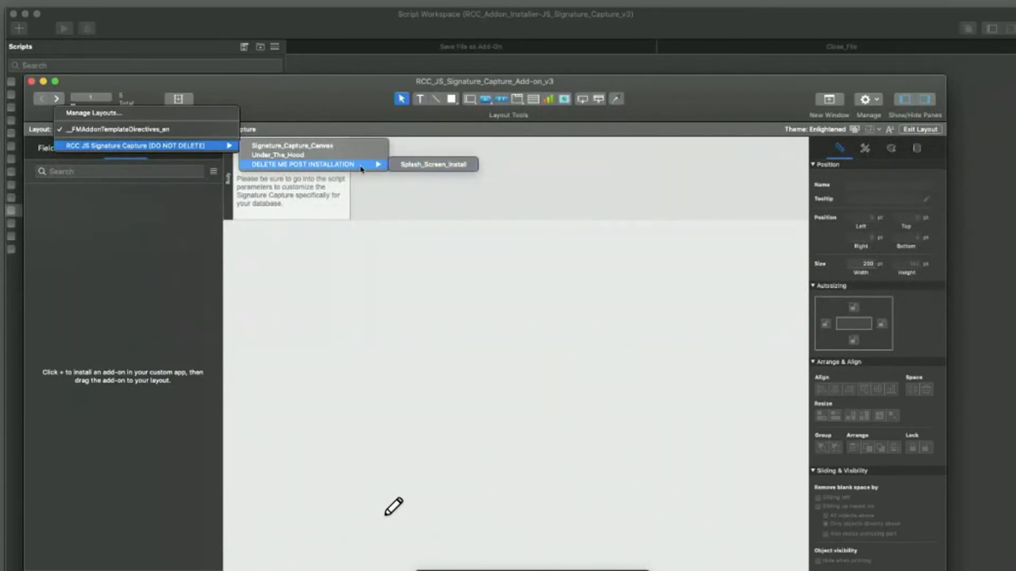
click(429, 347)
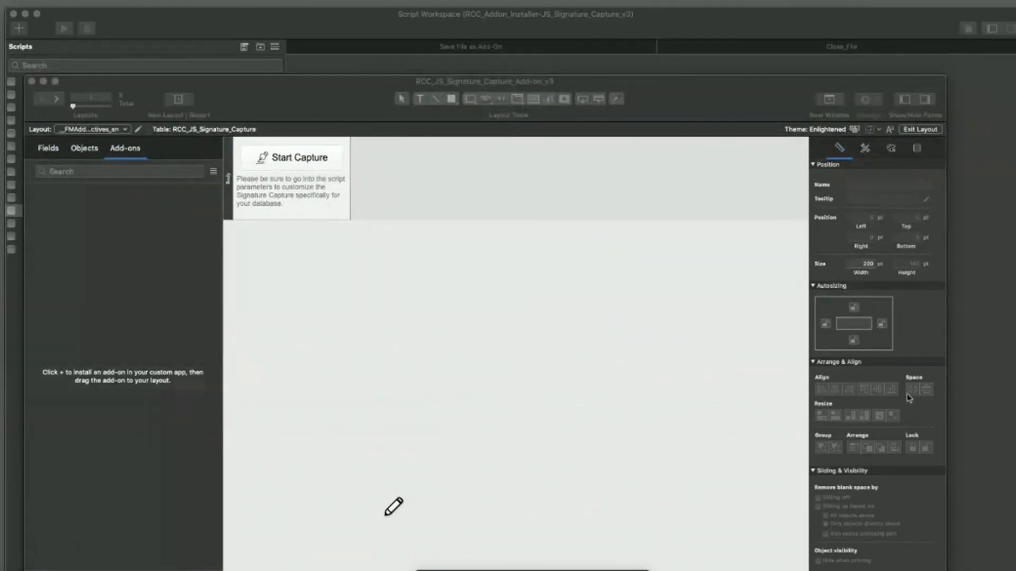
Highlight the RCC_JS_Signature_Capture (DO NOT RENAME) folder in the installer's Script Workspace, and return to the add-on file window
click(221, 11)
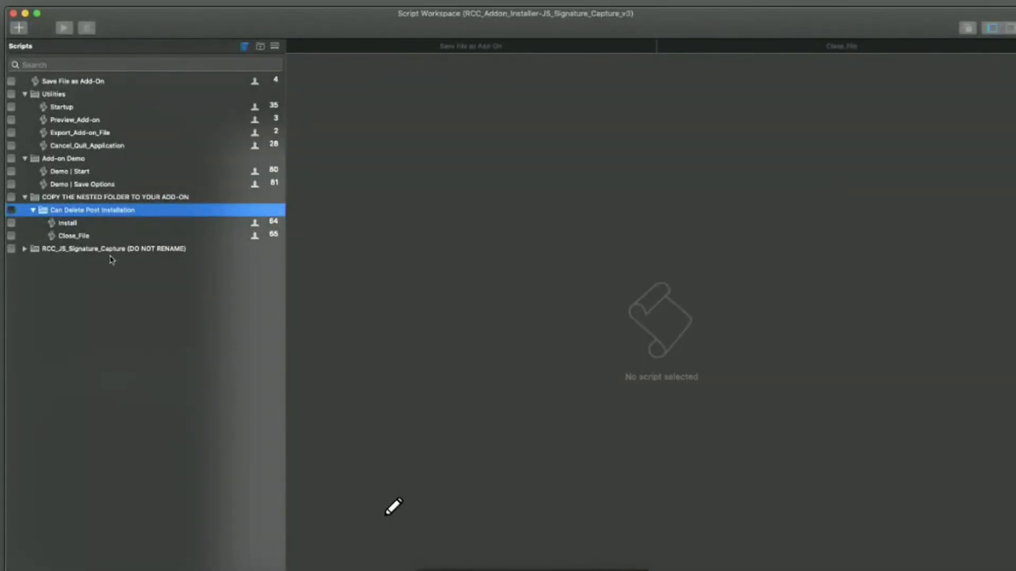
click(33, 250)
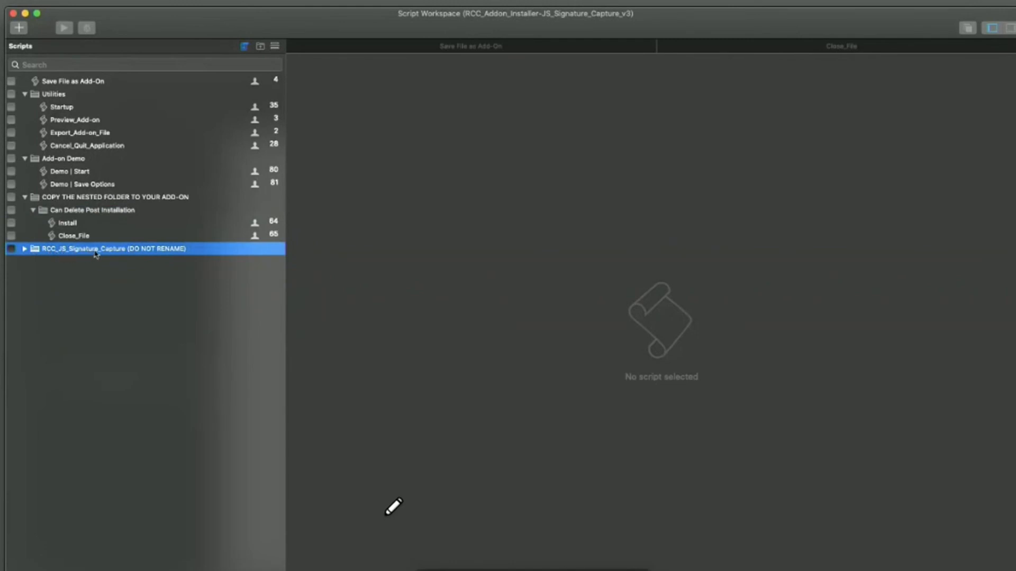
key(ctrl+Up)
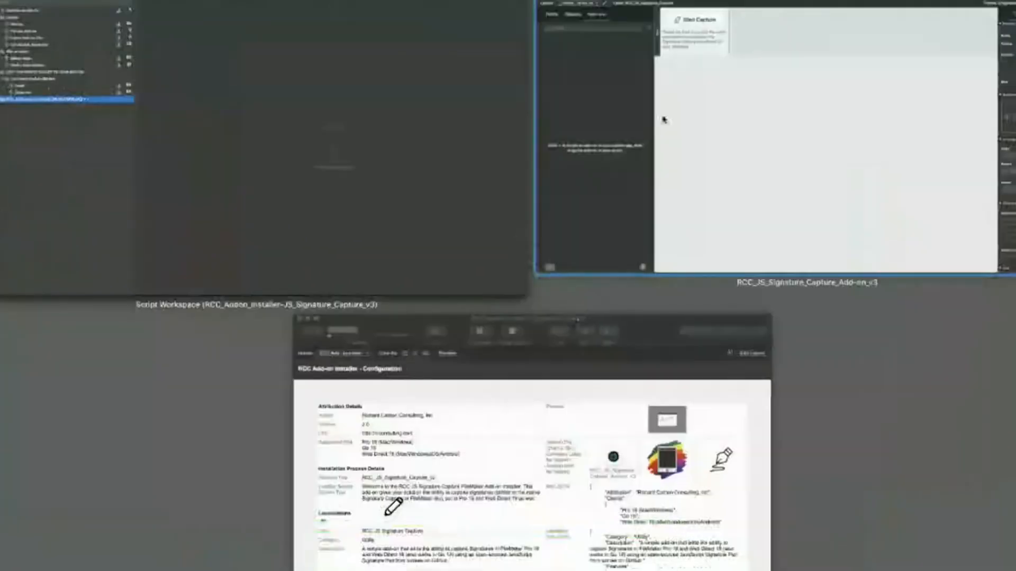
click(698, 182)
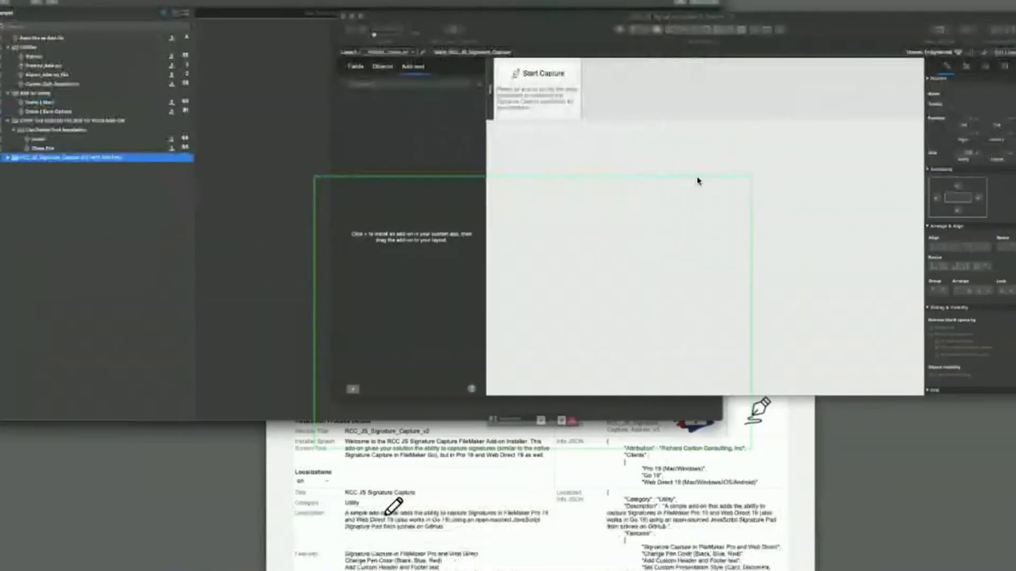
Open the add-on file's Script Workspace and show the contents of its RCC_JS_Signature_Capture (DO NOT RENAME) folder
key(super+shift+s)
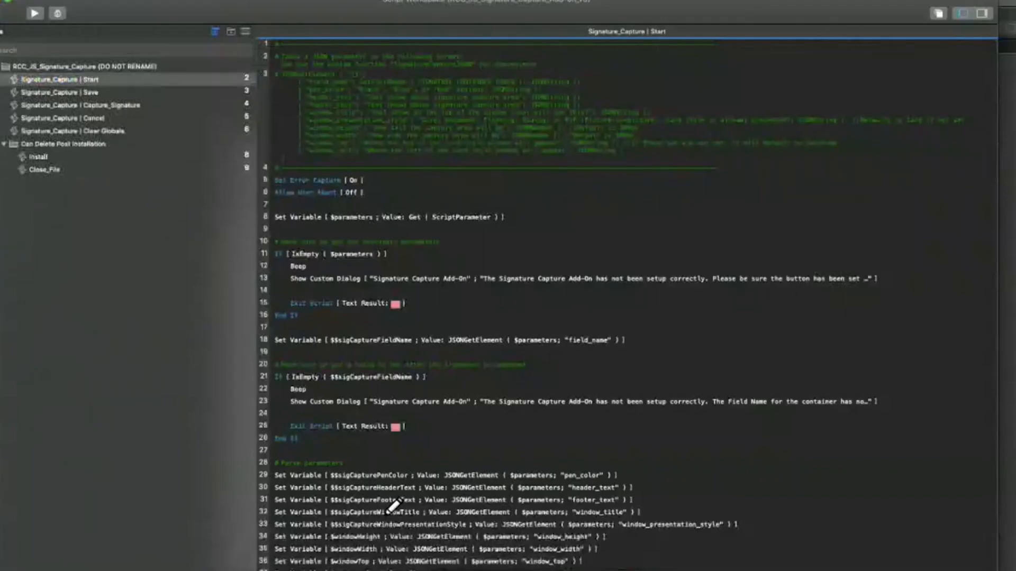
click(4, 66)
click(15, 70)
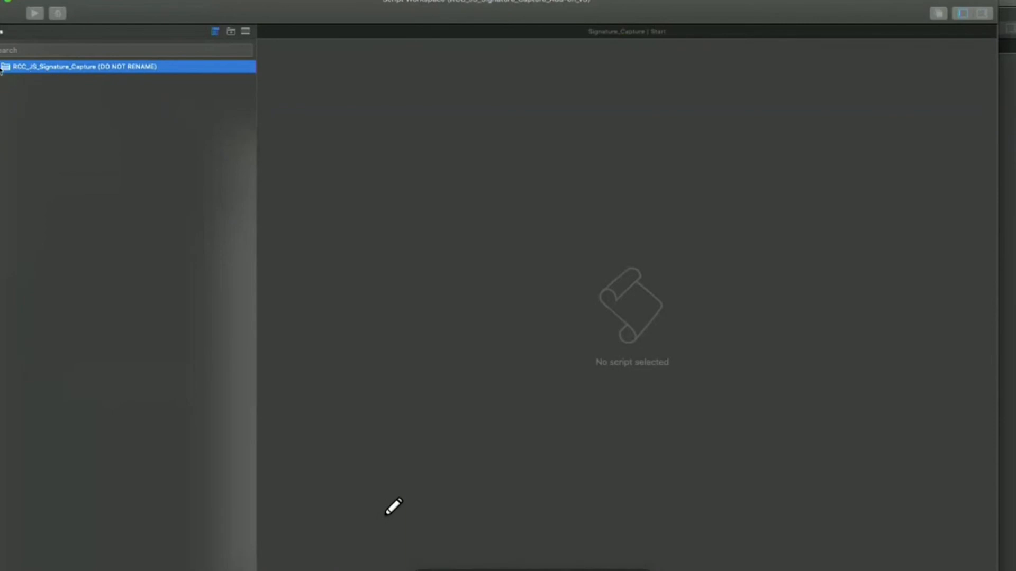
click(3, 67)
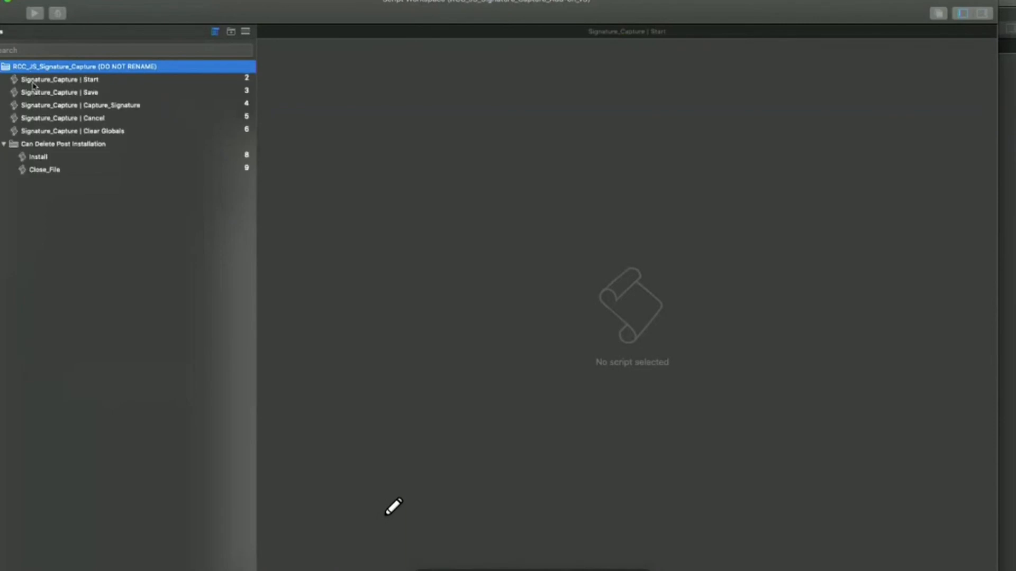
Point out the five Signature_Capture scripts and the Can Delete Post Installation folder, leaving the parent script folder collapsed
click(33, 81)
shift+click(40, 130)
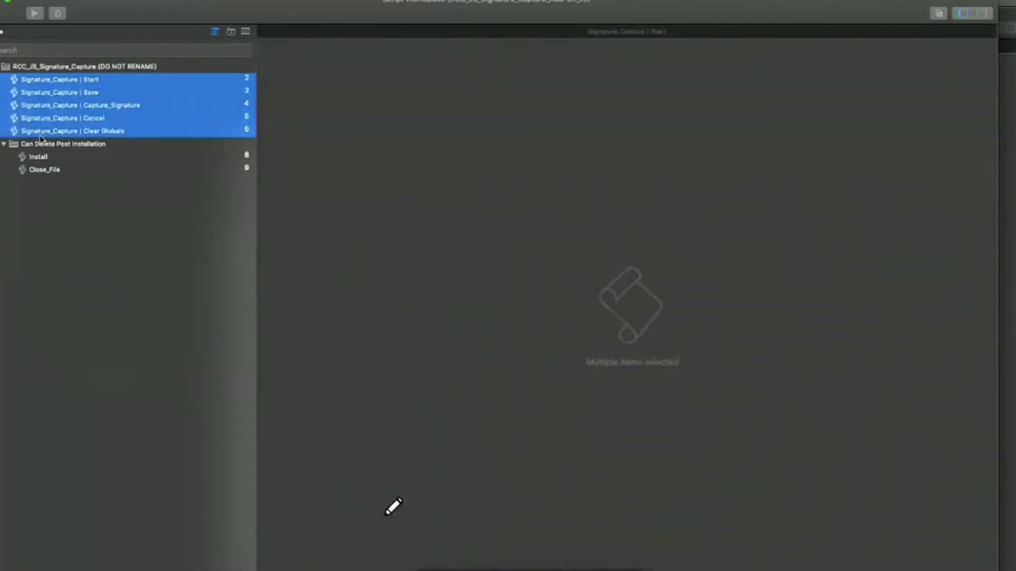
click(38, 144)
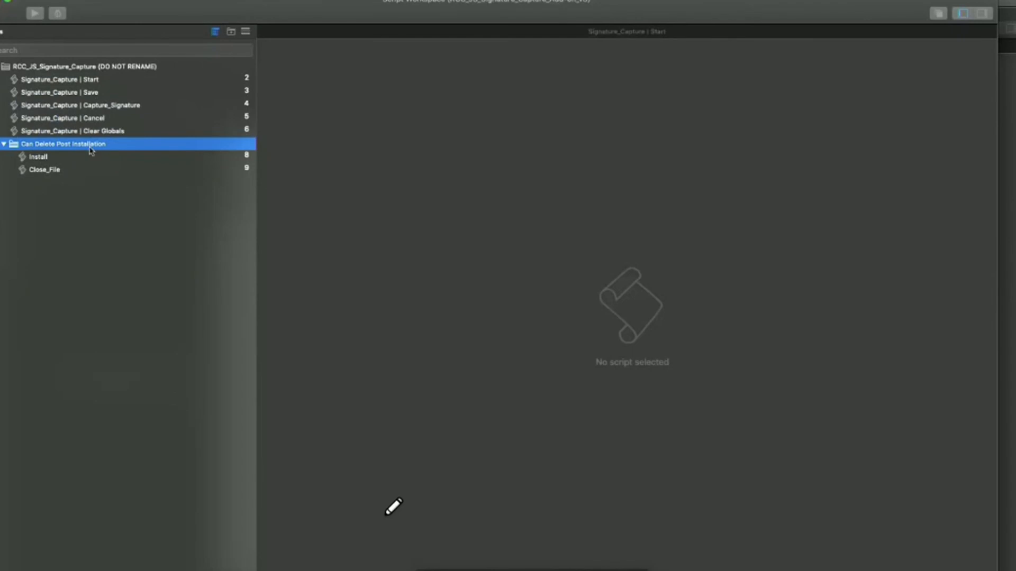
click(5, 144)
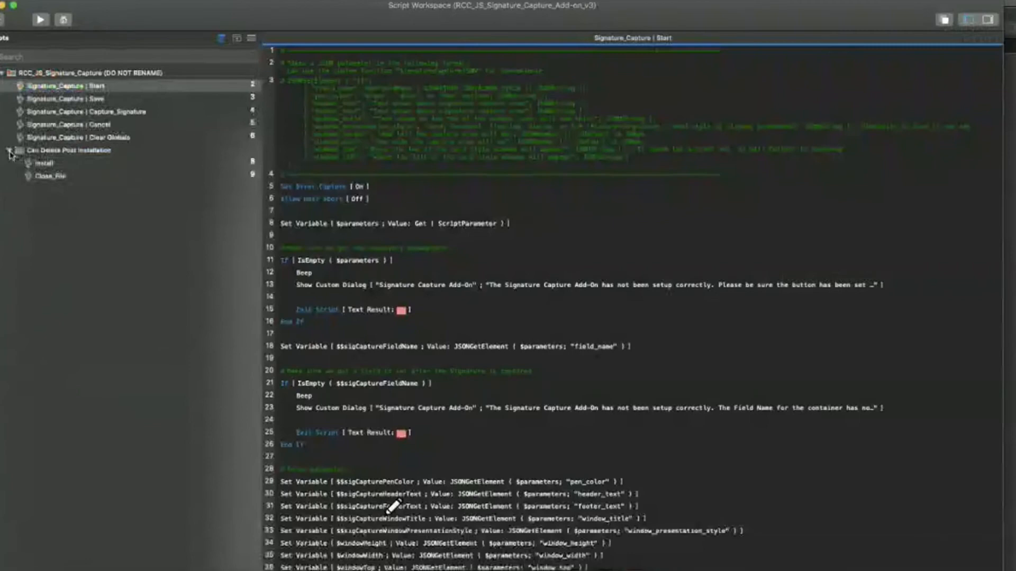
click(4, 87)
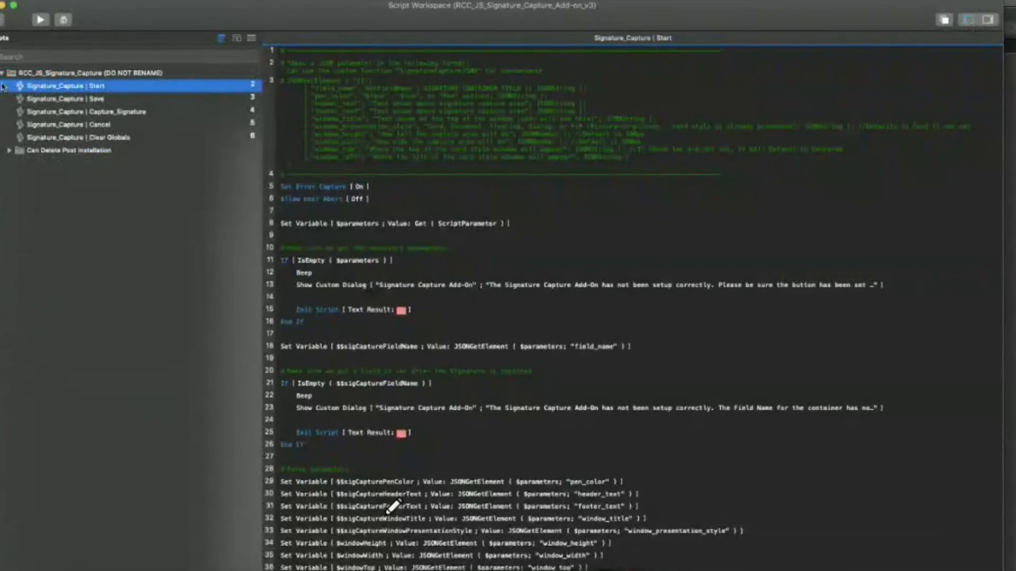
click(2, 74)
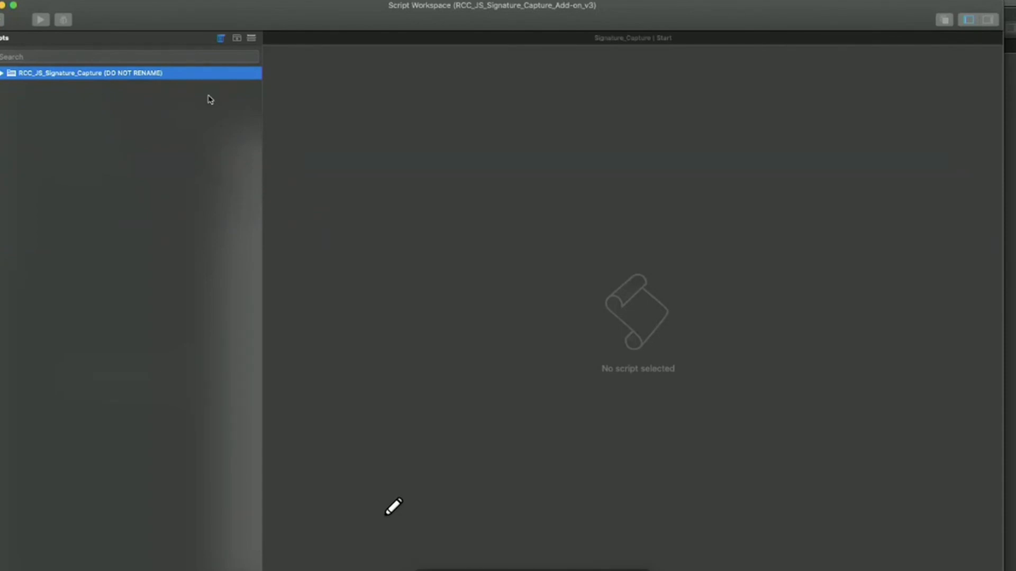
Open Manage Layouts for the add-on file and review Signature_Capture_Canvas and Under_The_Hood inside the RCC JS Signature Capture (DO NOT DELETE) folder
key(super+shift+l)
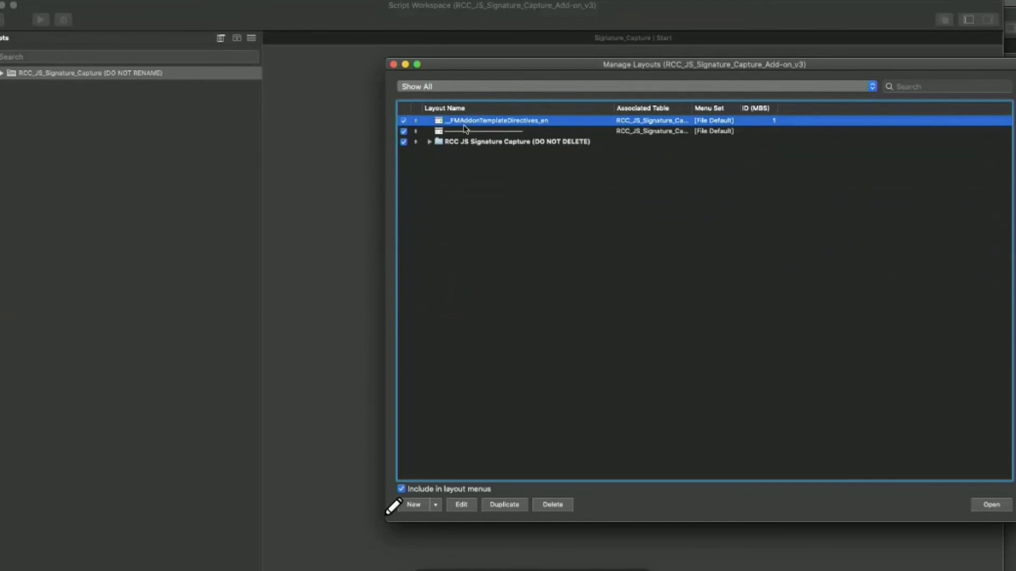
click(487, 145)
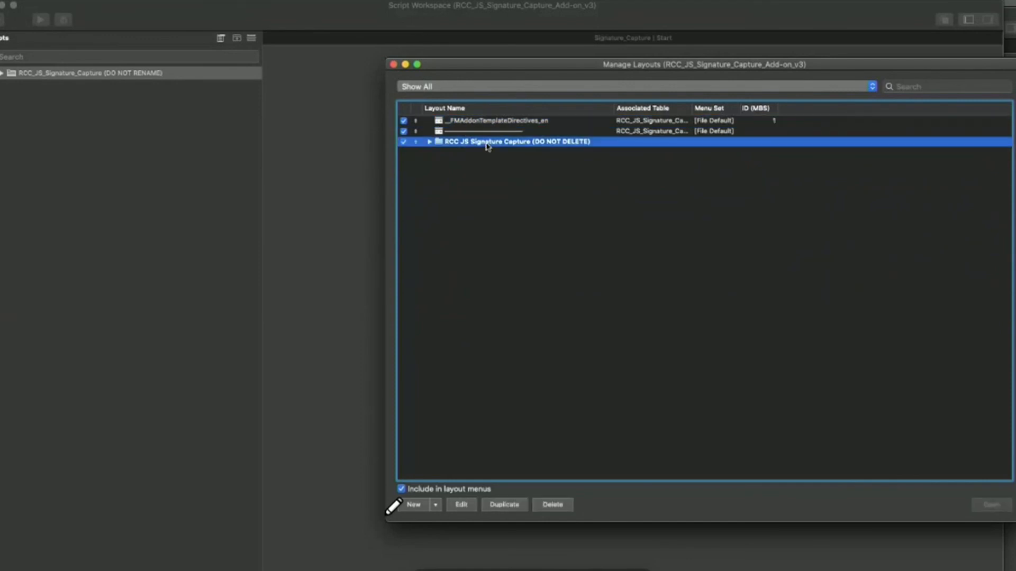
click(429, 141)
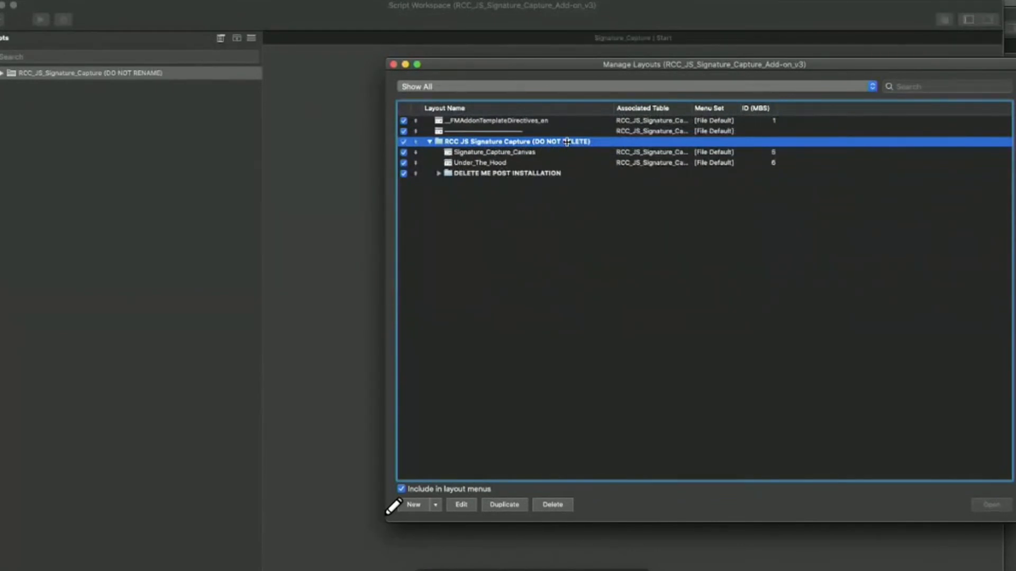
click(507, 154)
click(510, 163)
click(513, 153)
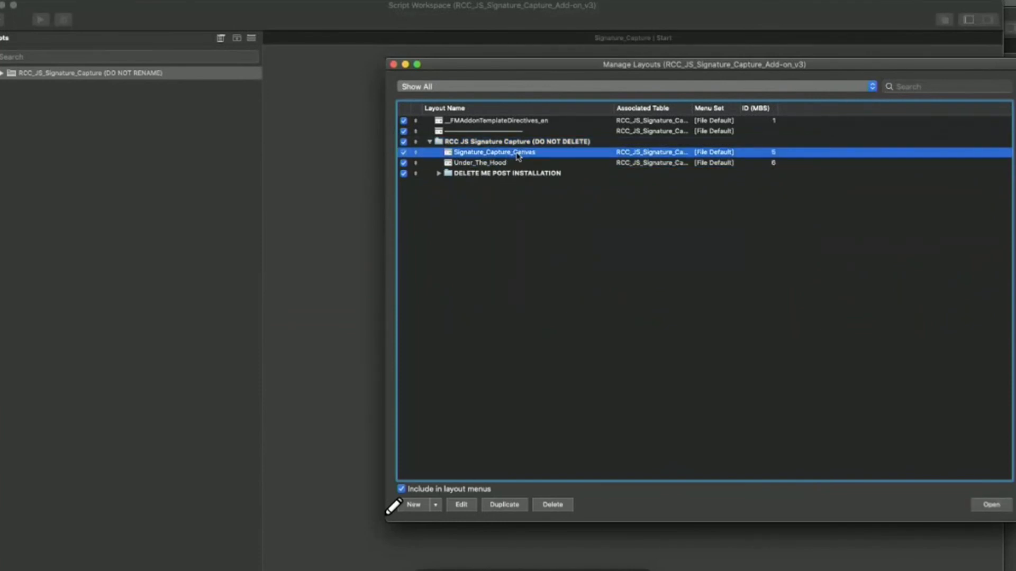
click(504, 165)
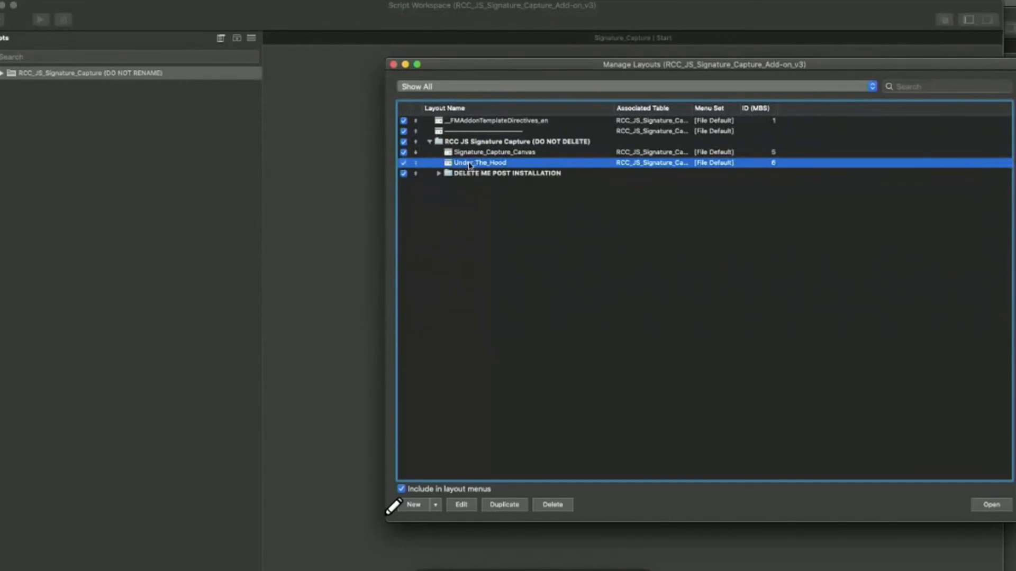
Check the Splash_Screen_Install layout inside DELETE ME POST INSTALLATION, collapse both layout folders, and close Manage Layouts
click(439, 174)
click(496, 185)
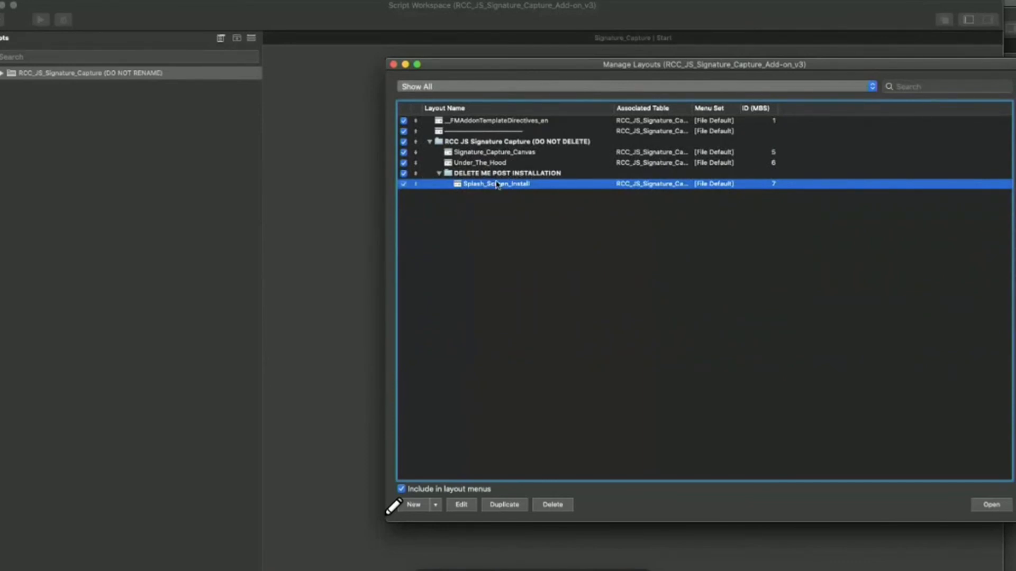
click(439, 174)
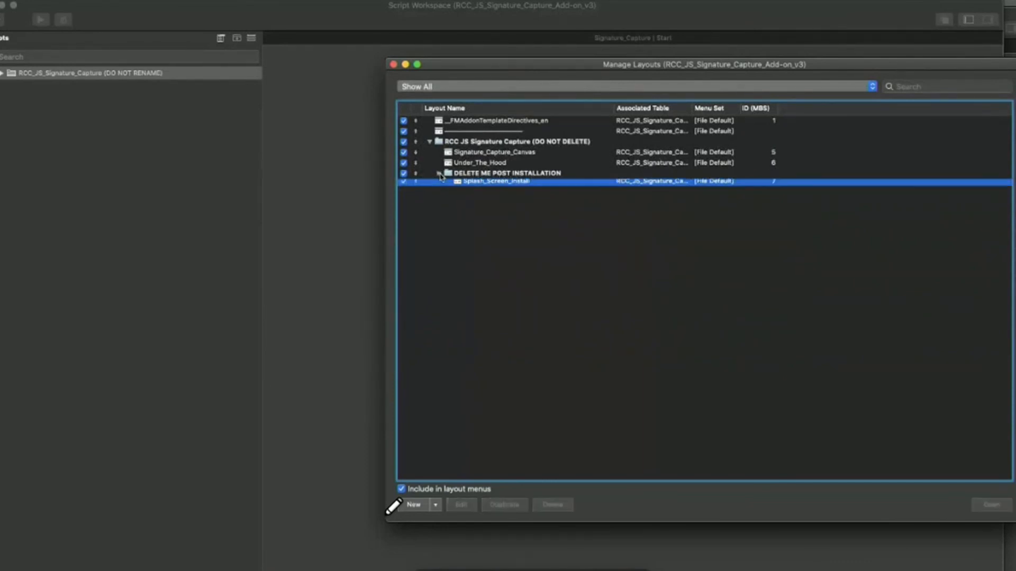
click(429, 142)
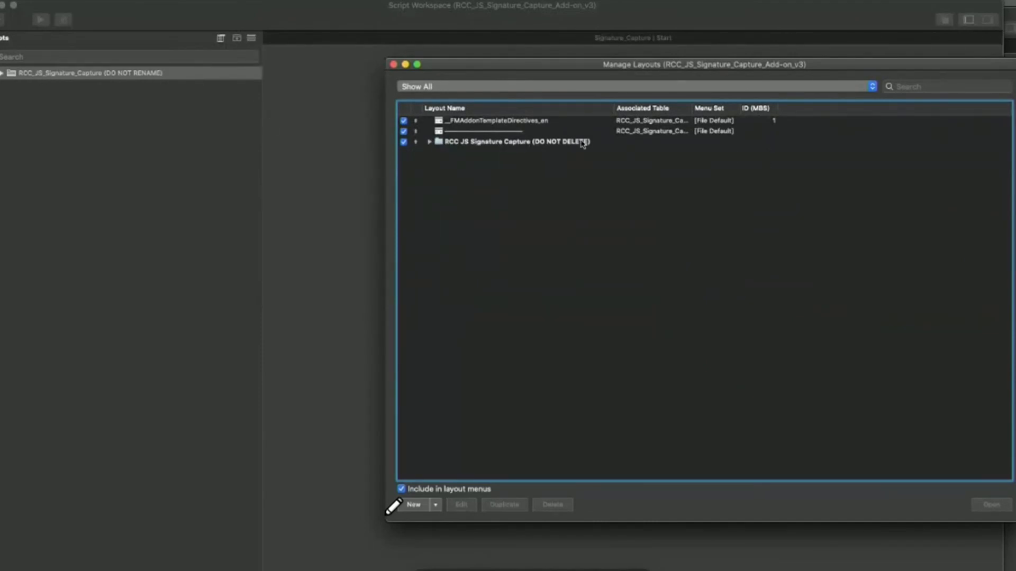
click(393, 65)
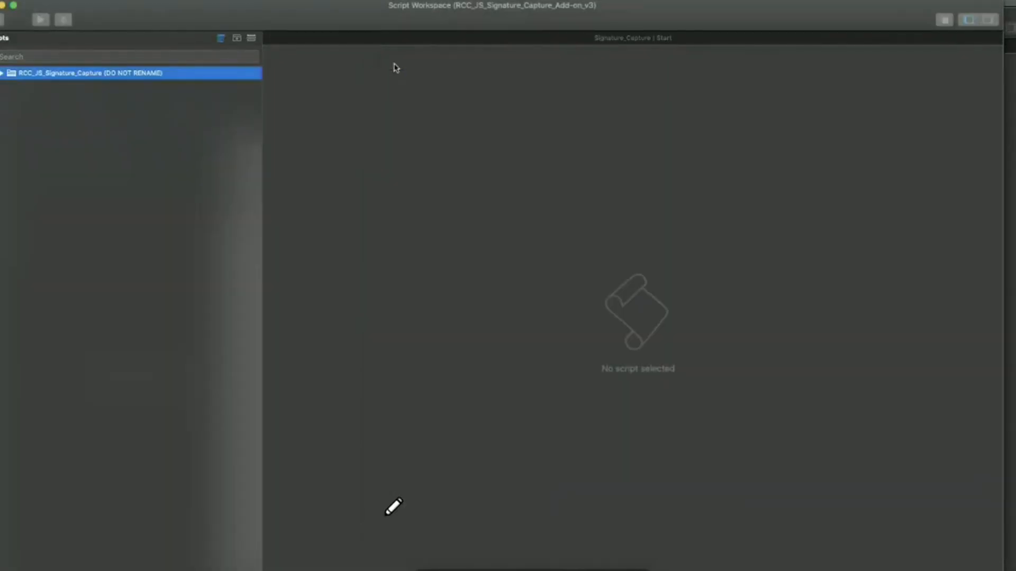
Open the add-on file's relationships graph, widen the RCC_JS_Signature_Capture table occurrence to show its full name, and move it away from the graph's corner
key(super+shift+d)
click(555, 53)
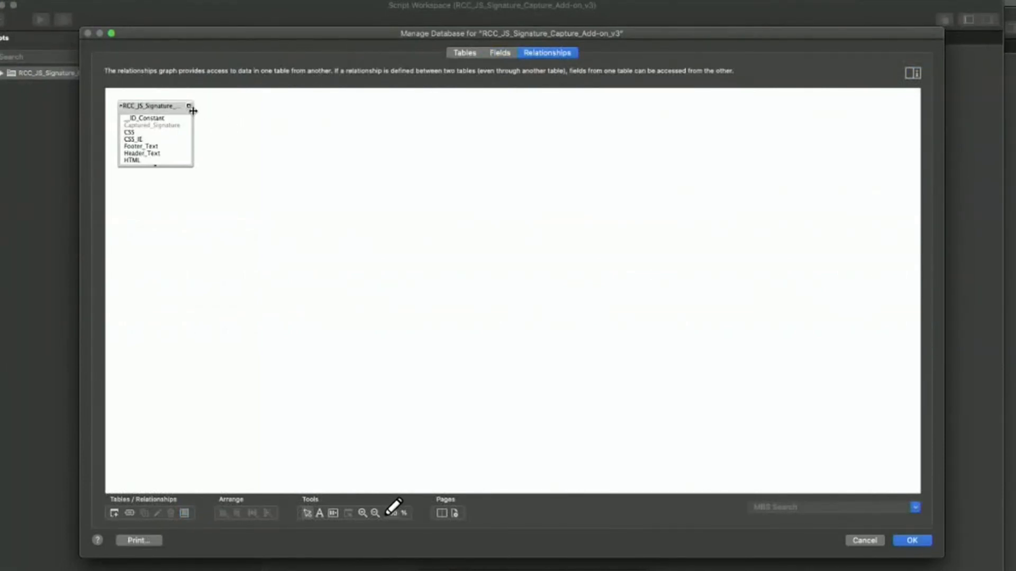
drag(194, 121, 281, 122)
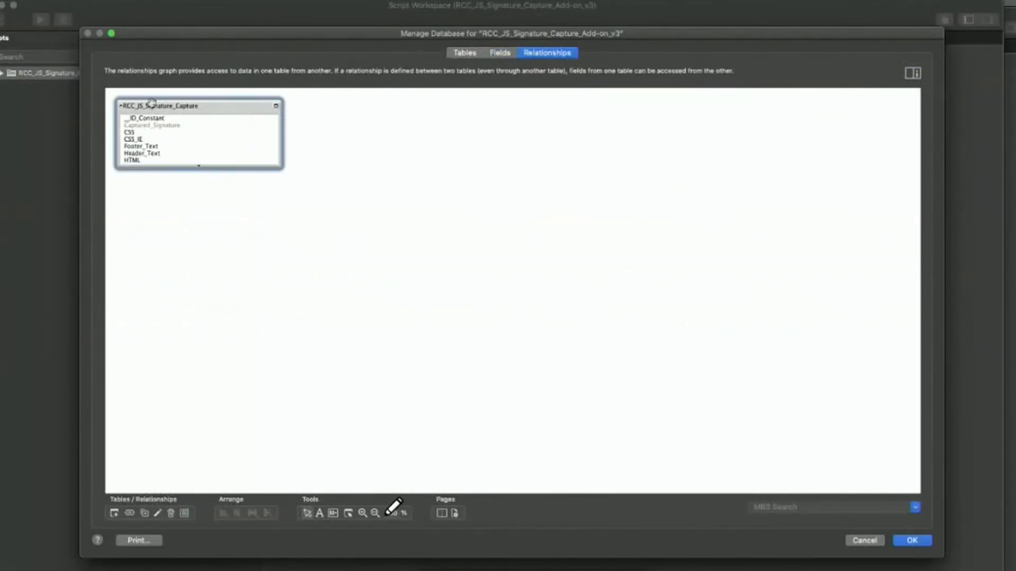
drag(169, 109, 211, 154)
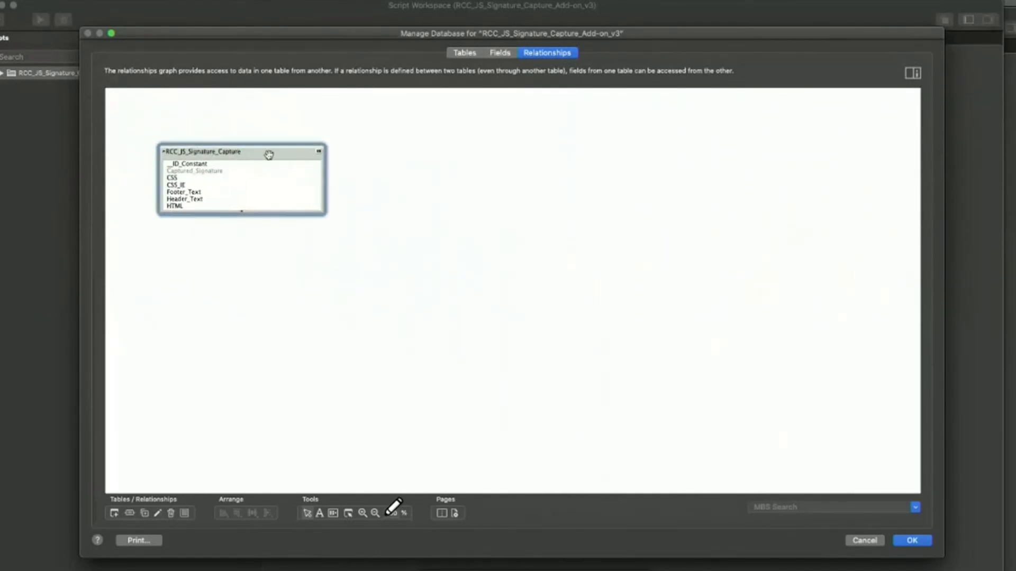
Collapse the RCC_JS_Signature_Capture table occurrence to its title, and leave Manage Database discarding all changes
click(319, 153)
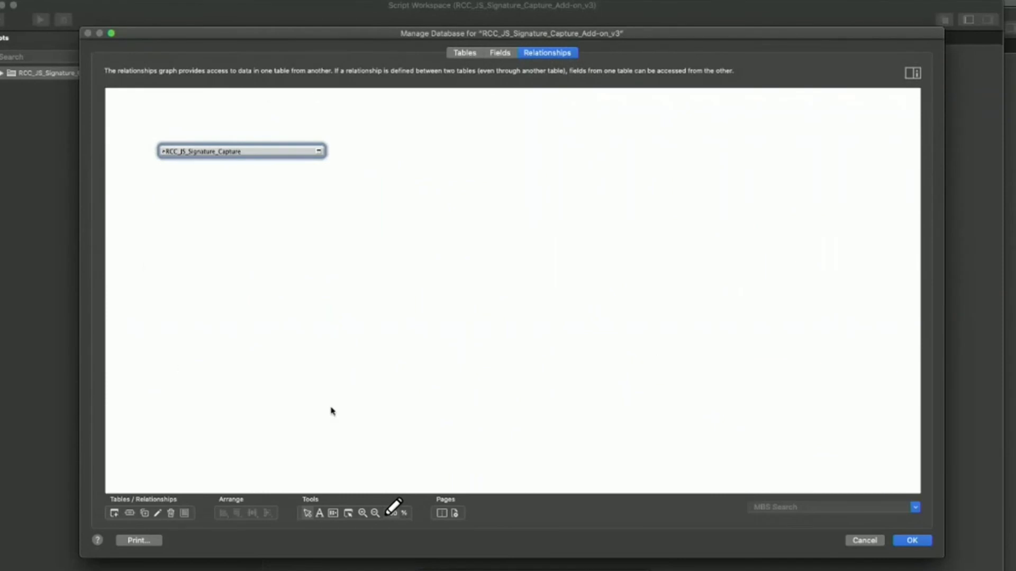
click(870, 542)
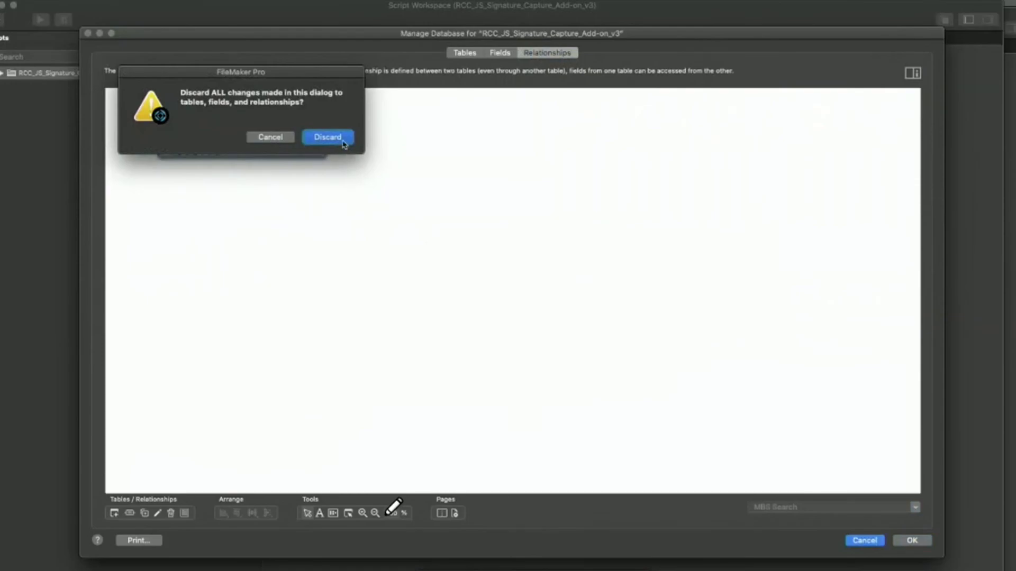
click(340, 141)
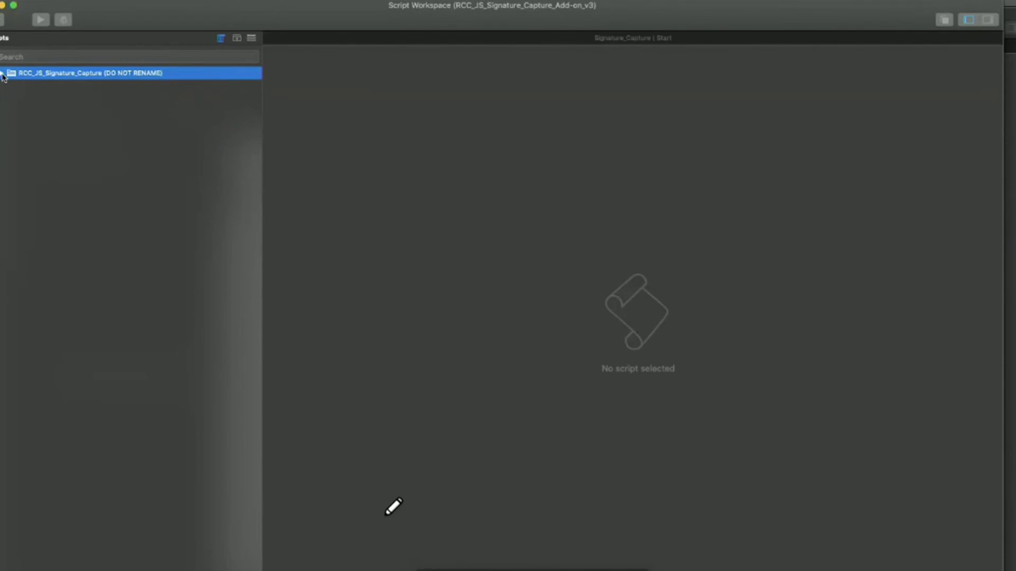
Reopen the add-on file's relationships graph, move the RCC_JS_Signature_Capture table occurrence away from the corner, and look at the occurrence colour options
click(121, 167)
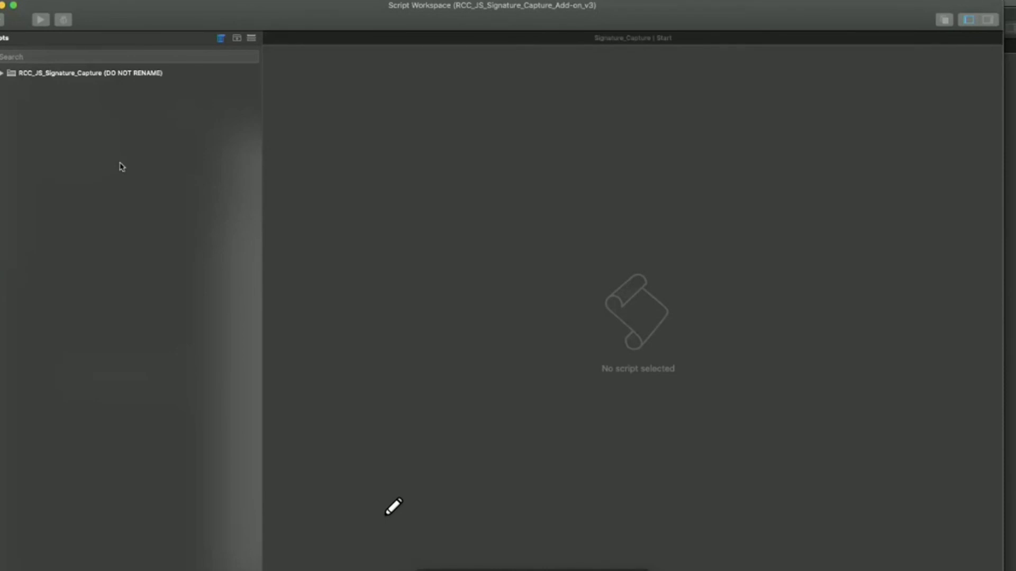
key(super+shift+d)
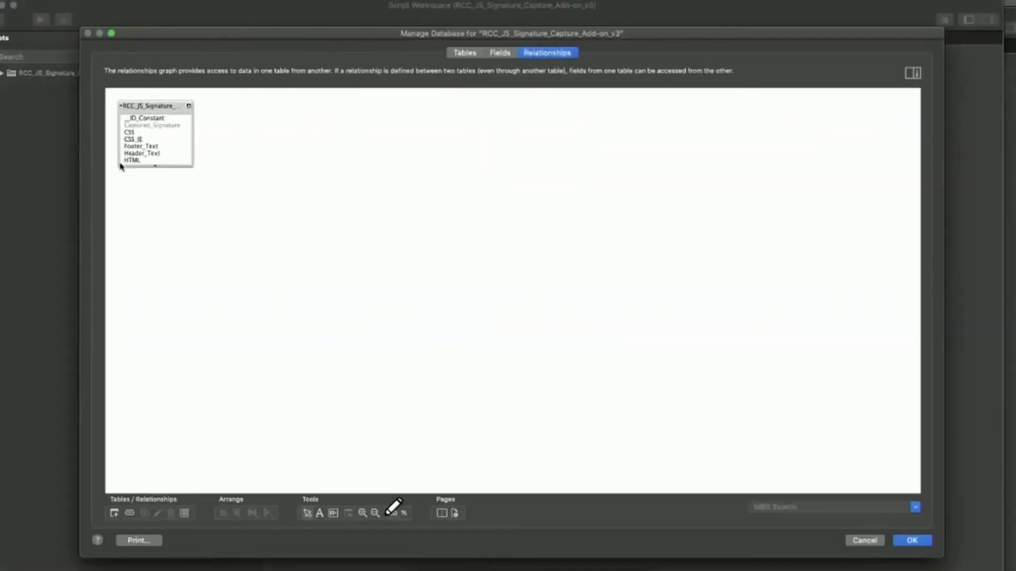
click(186, 115)
drag(185, 115, 259, 169)
click(186, 515)
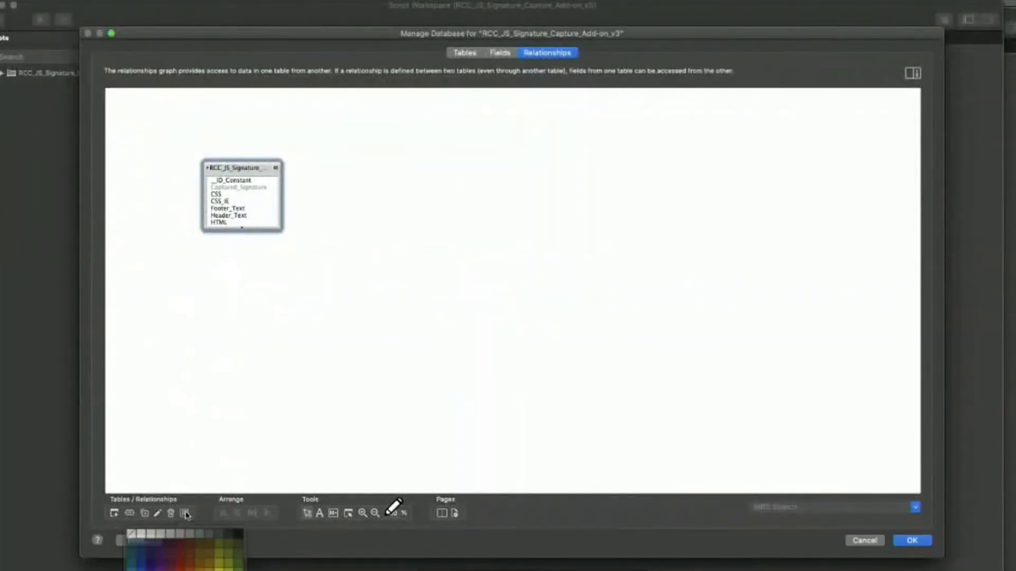
click(197, 466)
click(198, 445)
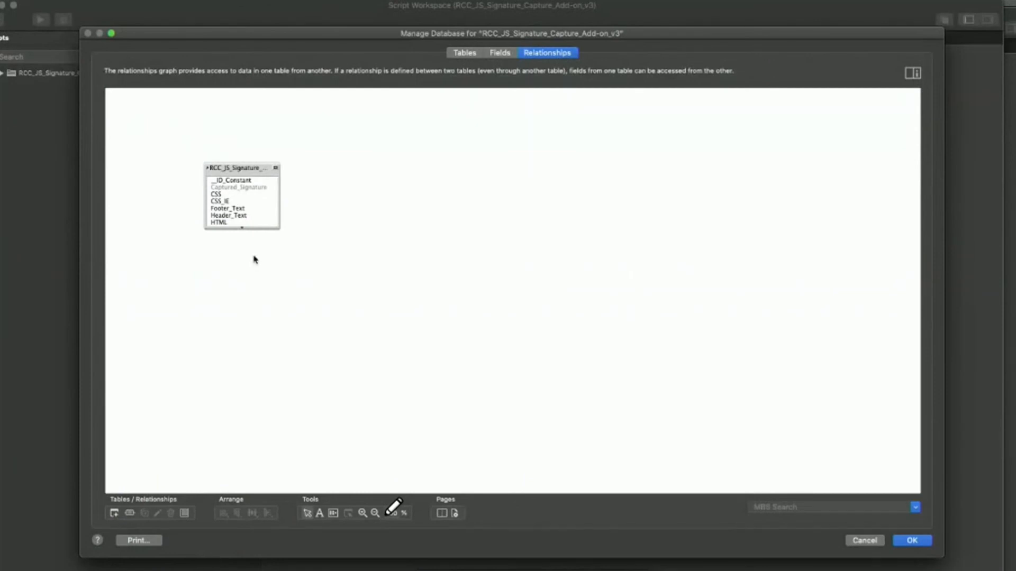
click(241, 166)
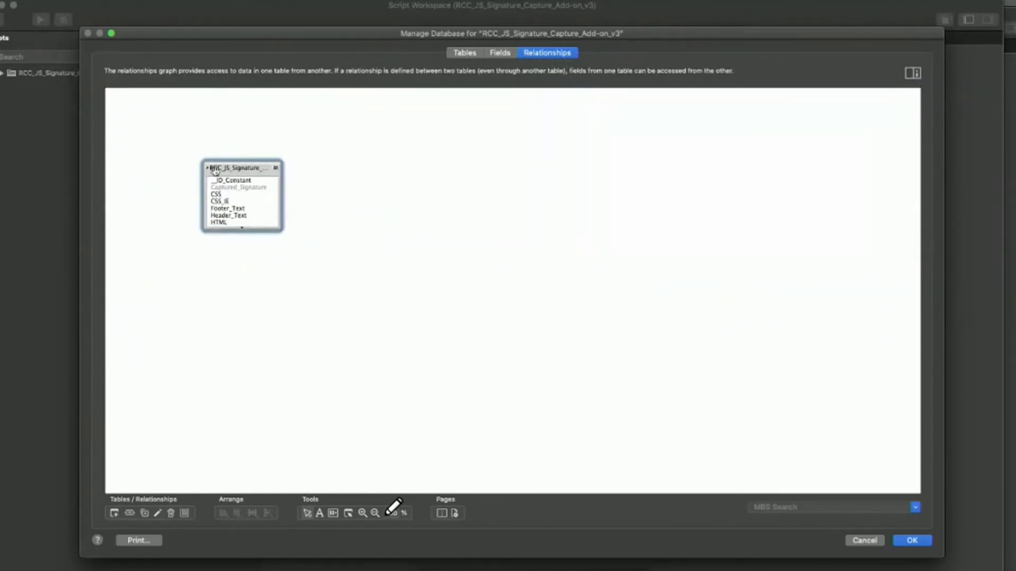
drag(214, 171, 414, 191)
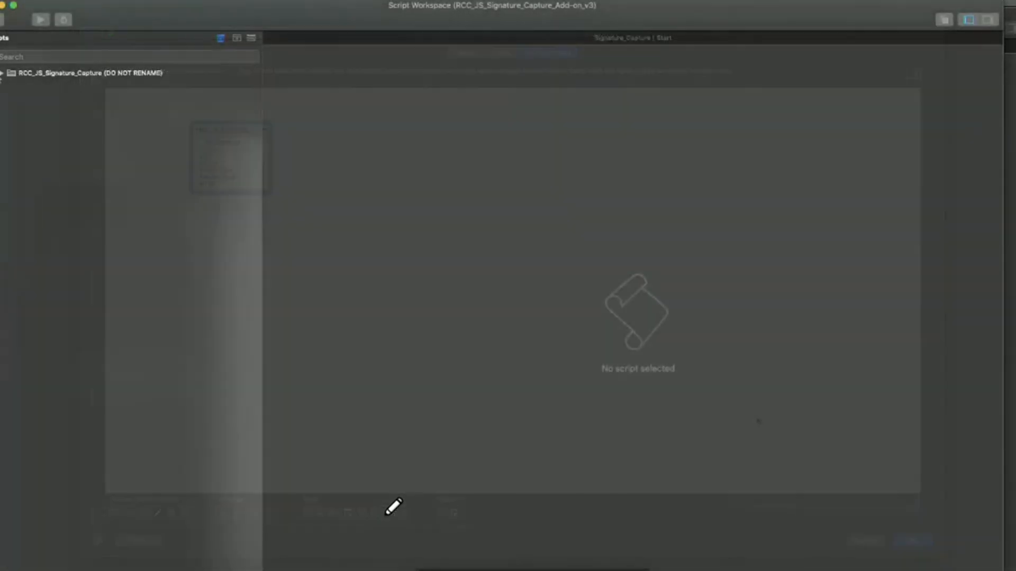
Return to the add-on file's layout window and display the Signature_Capture_Canvas layout from the RCC JS Signature Capture (DO NOT DELETE) folder
click(2, 73)
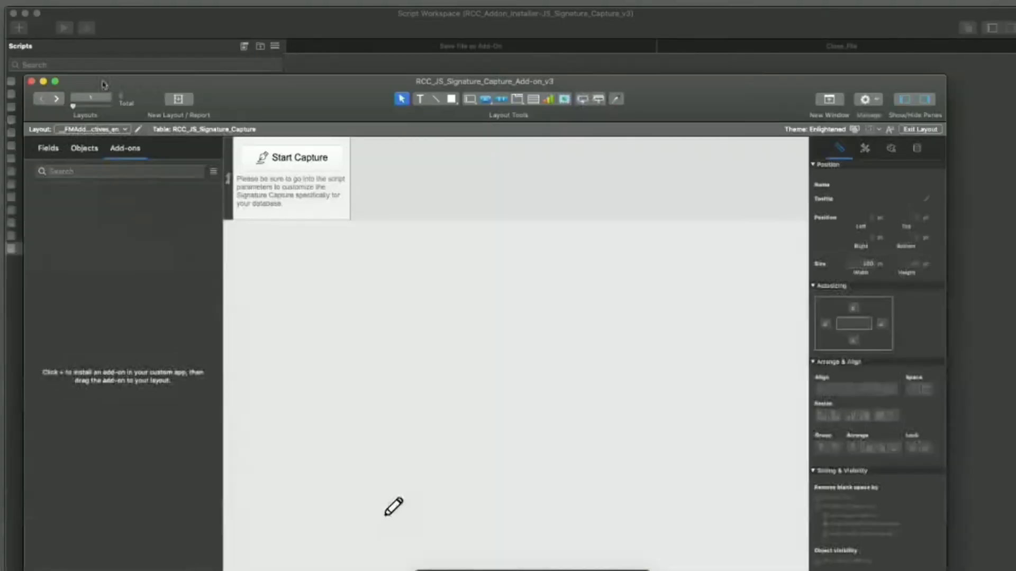
click(31, 82)
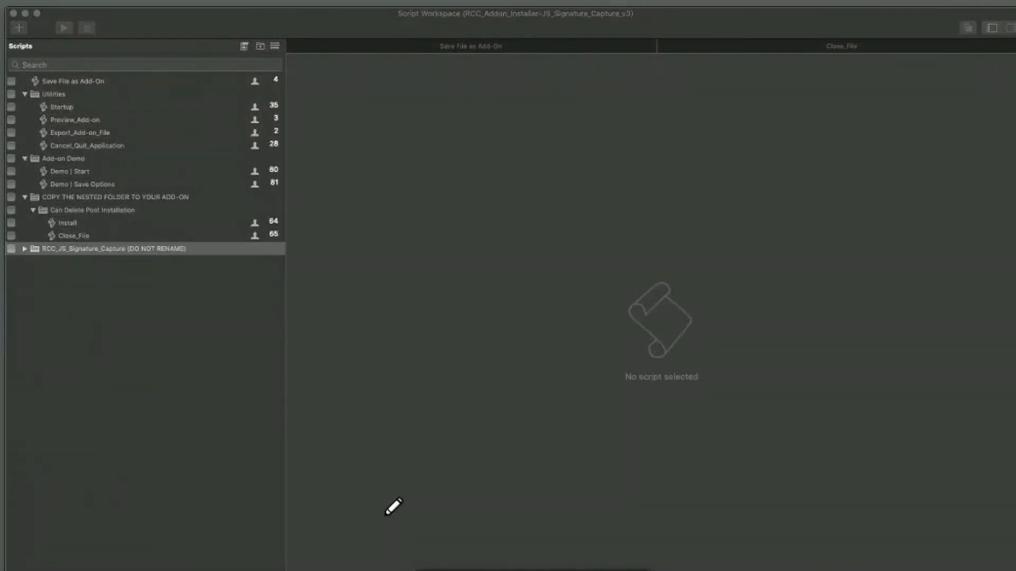
drag(1, 87, 247, 67)
click(145, 102)
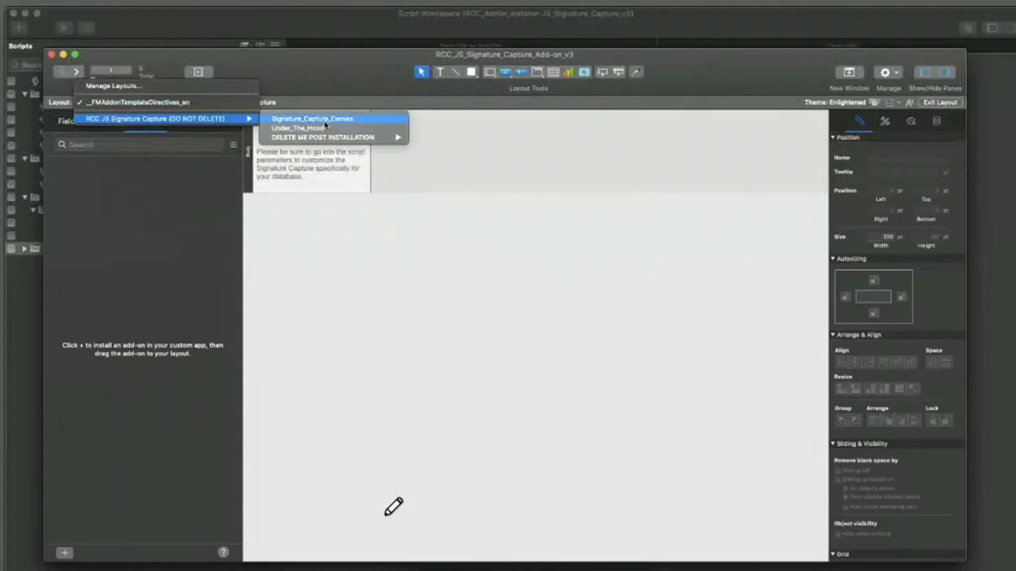
click(322, 136)
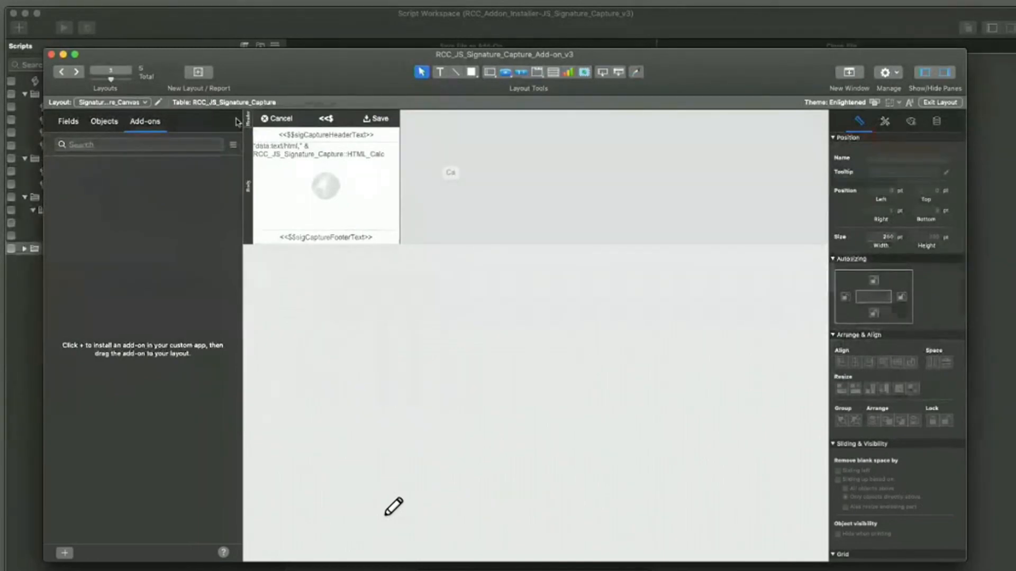
Display the add-on file's Under_The_Hood layout, and move the add-on window out of the way of the installer's scripts
click(140, 102)
mouse_move(228, 135)
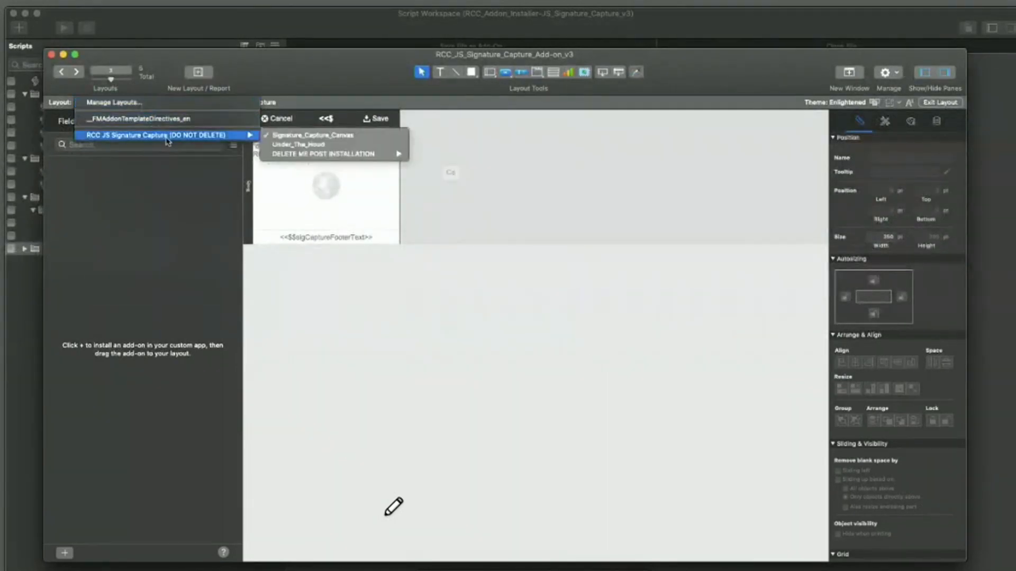
click(313, 144)
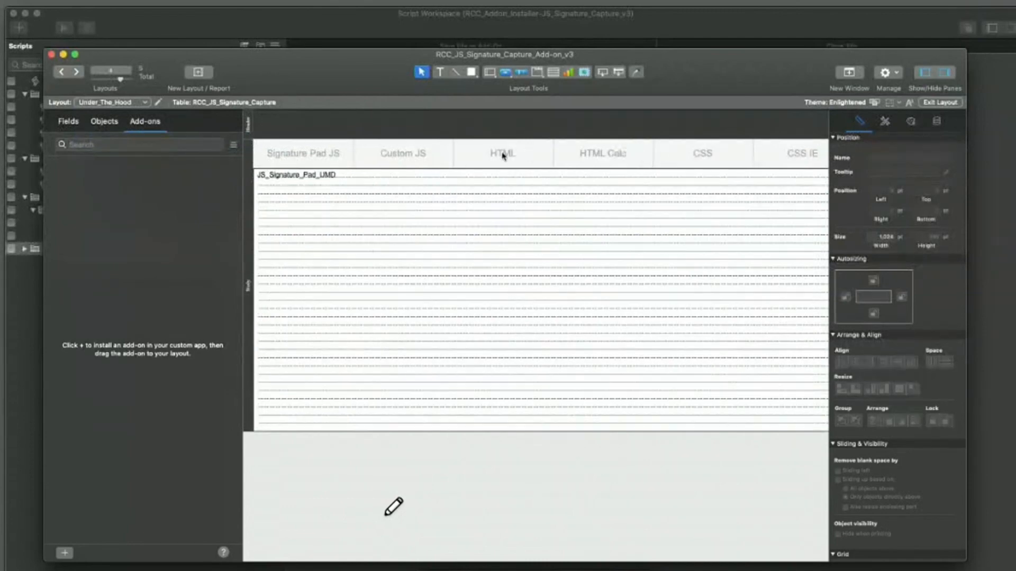
click(102, 102)
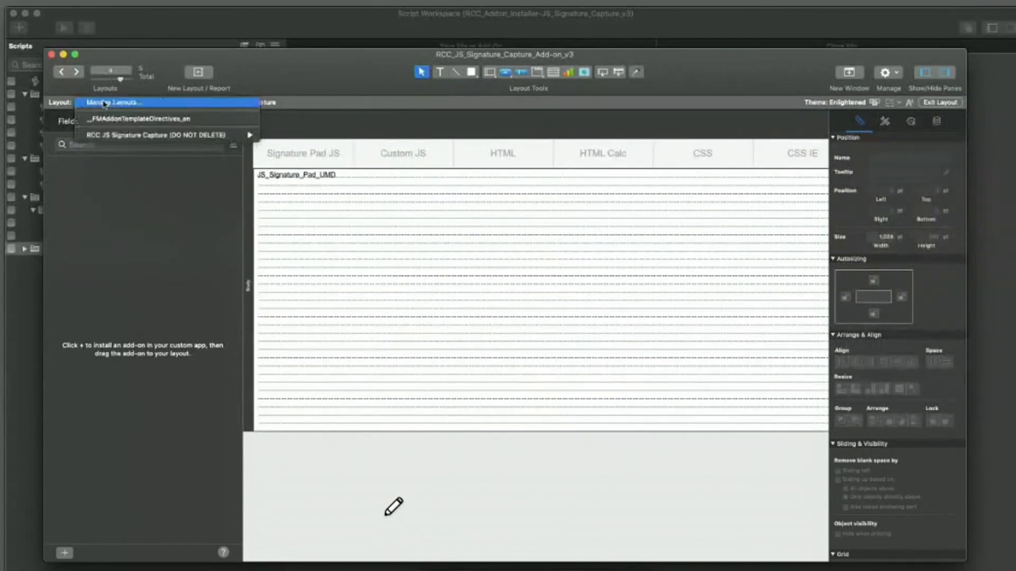
click(156, 79)
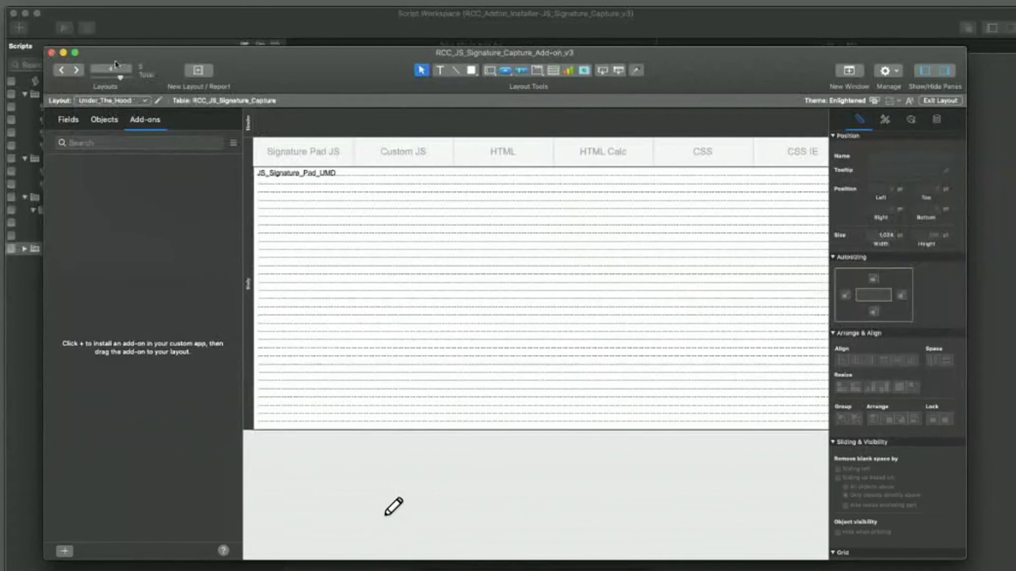
drag(116, 66, 1015, 109)
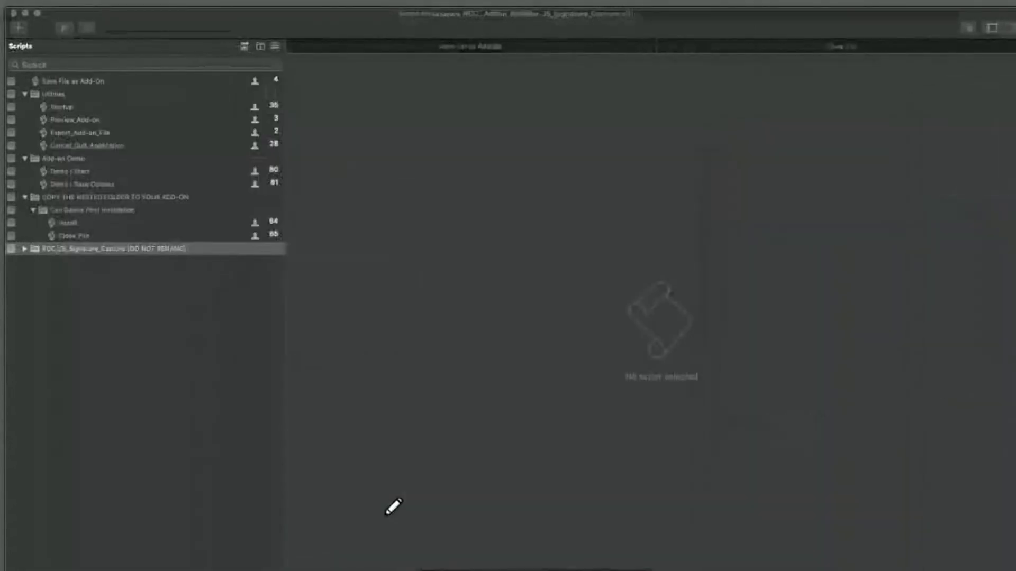
Open the installer's Save File as Add-On script and review its checks, file export and Open File steps
click(513, 95)
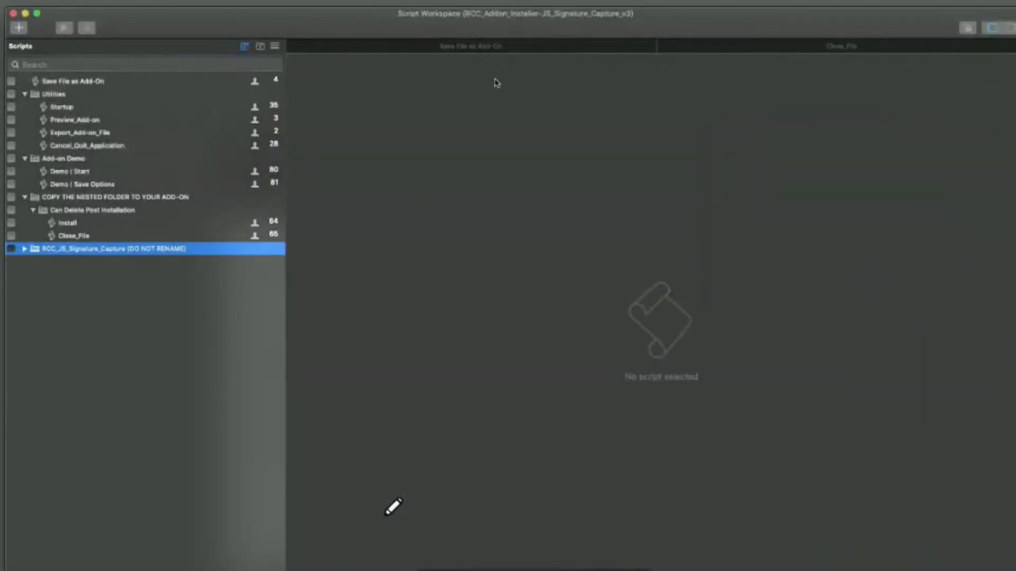
click(469, 46)
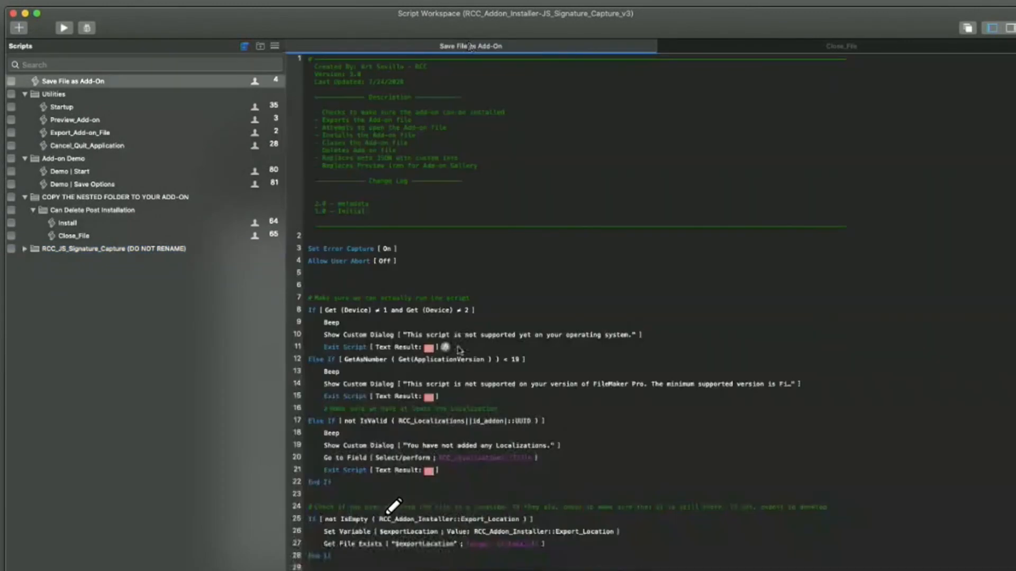
scroll(458, 344, down, 3)
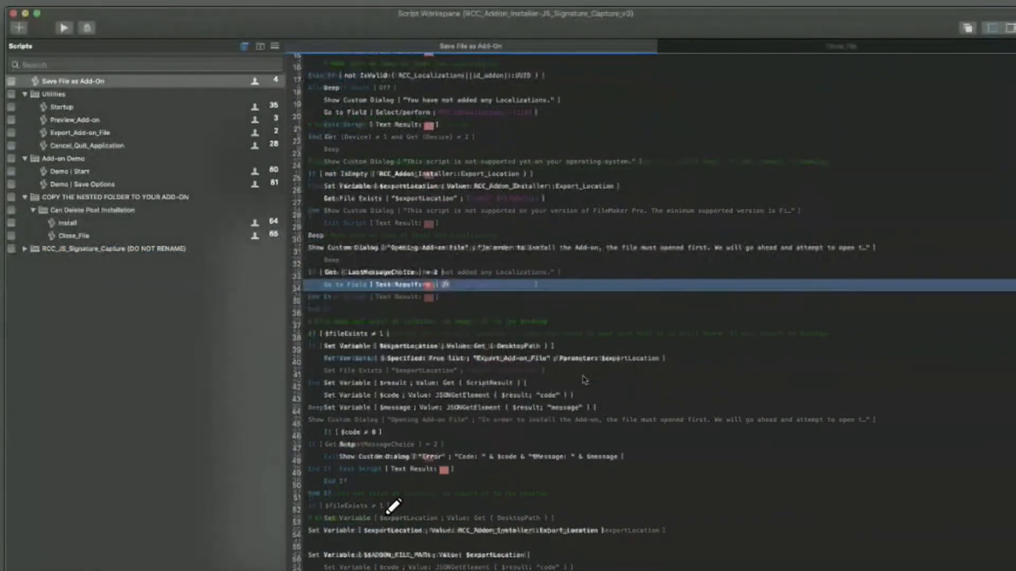
scroll(545, 381, down, 5)
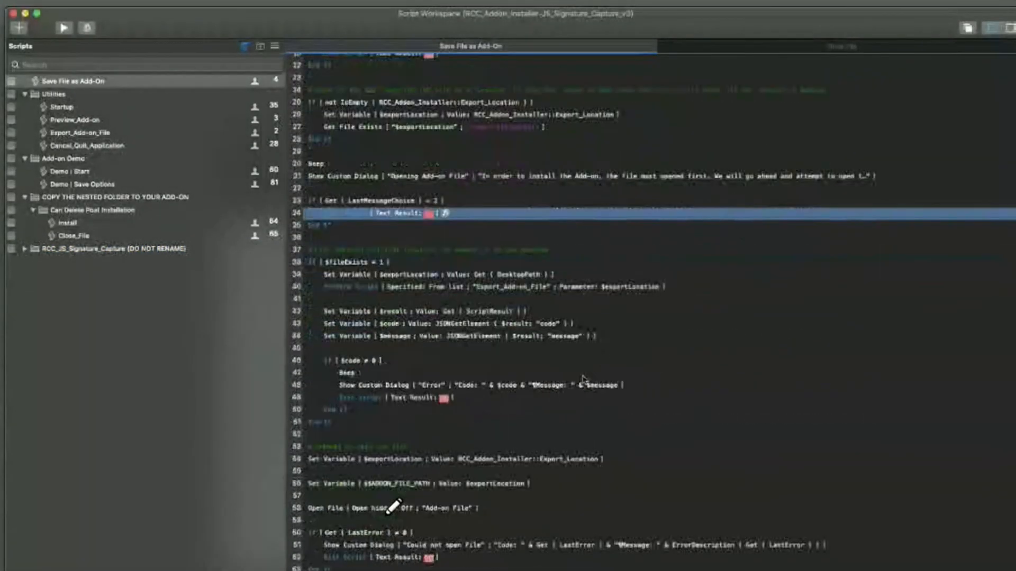
scroll(432, 399, down, 2)
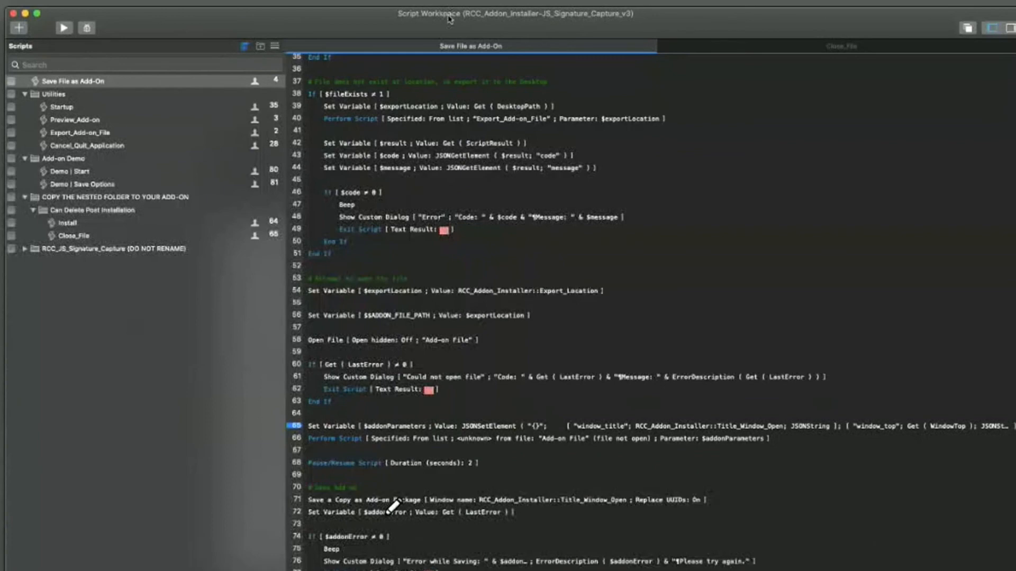
Show the installer's RCC_Addon_Installer_Splash_Screen layout alongside the add-on file's installing splash window, and move that window away
drag(449, 19, 449, 530)
click(302, 188)
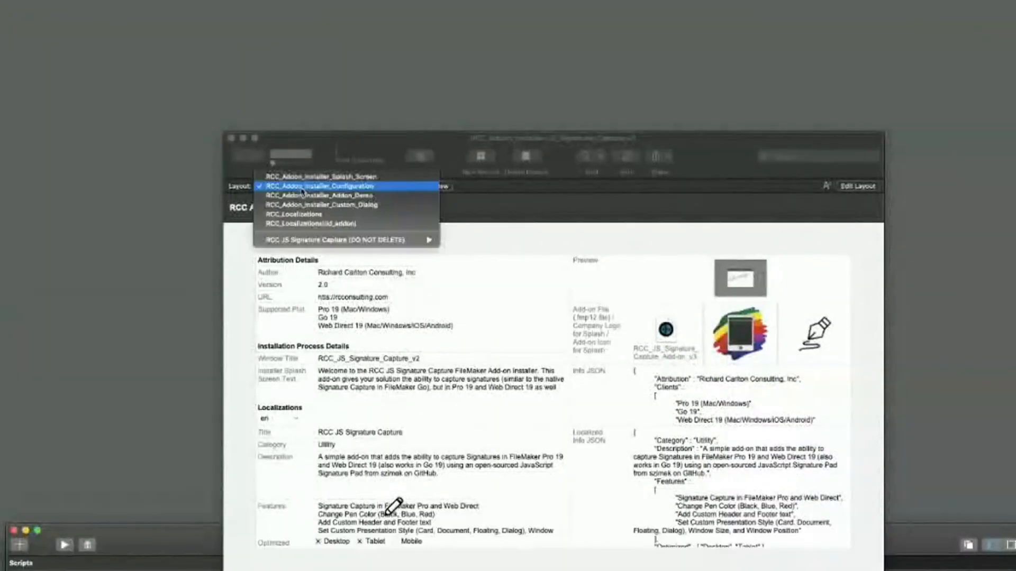
click(306, 177)
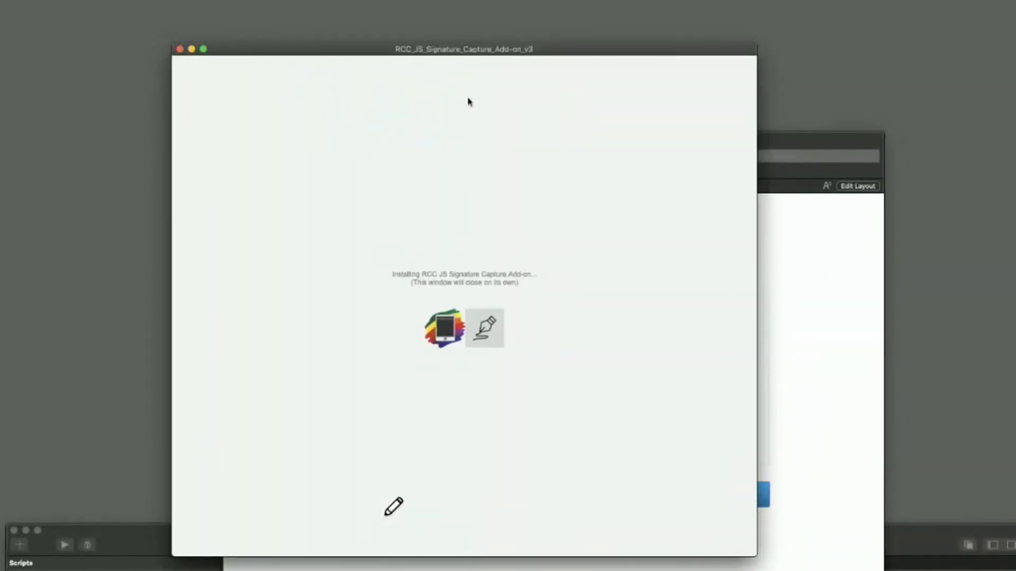
drag(315, 49, 480, 248)
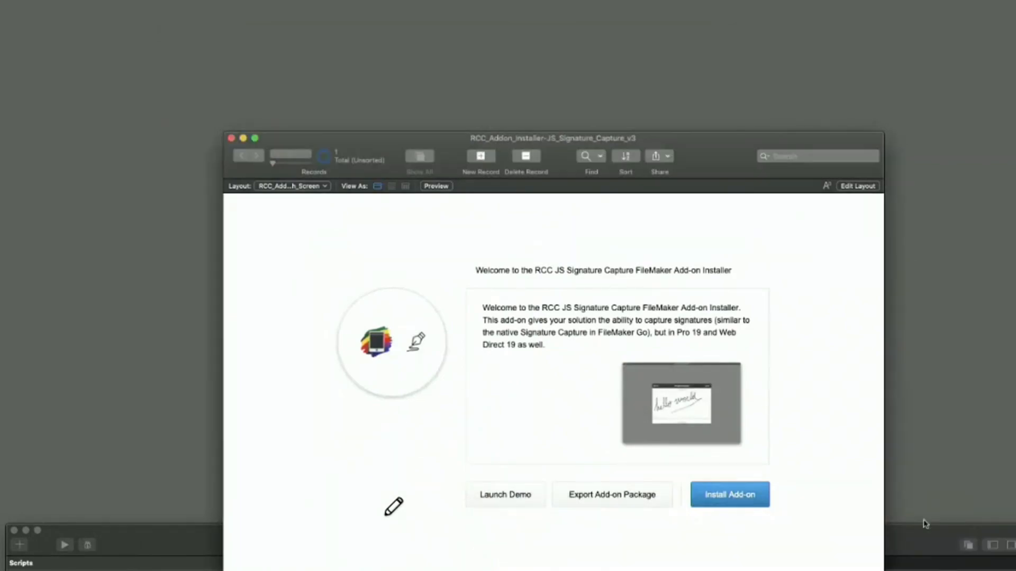
Bring the Save File as Add-On script back into view and review its save, Delete File and info.json steps
click(901, 533)
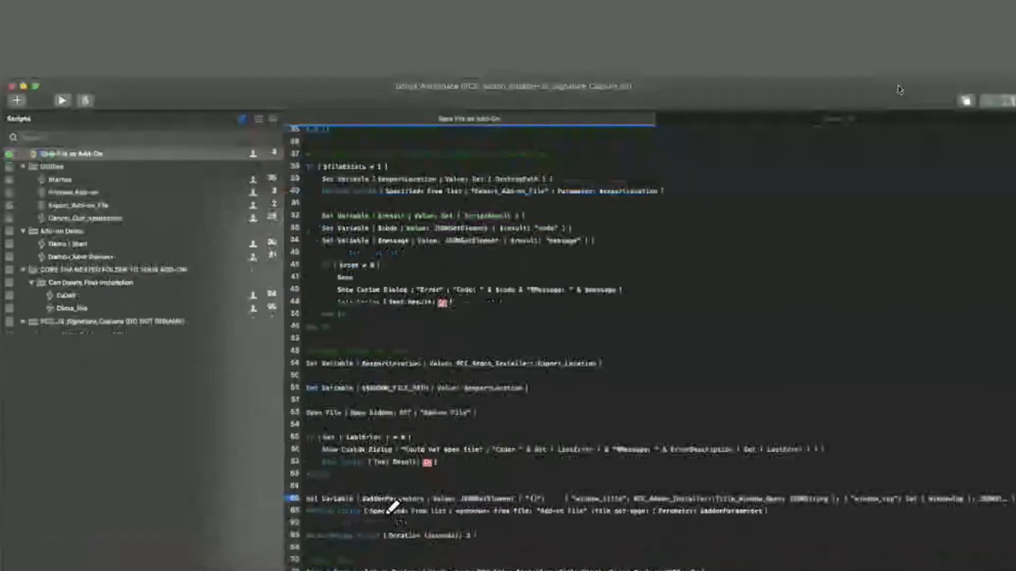
scroll(489, 360, down, 4)
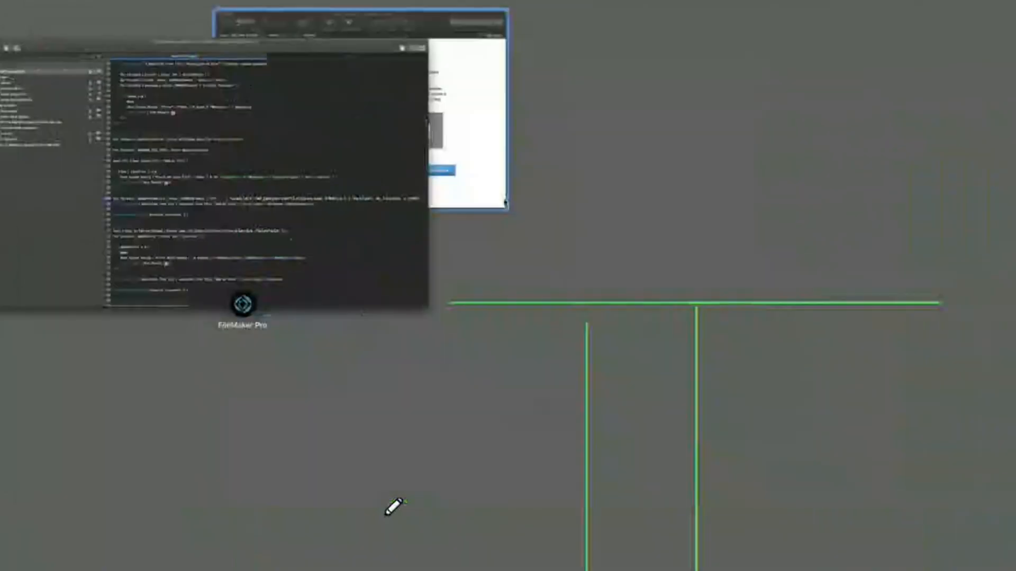
click(494, 180)
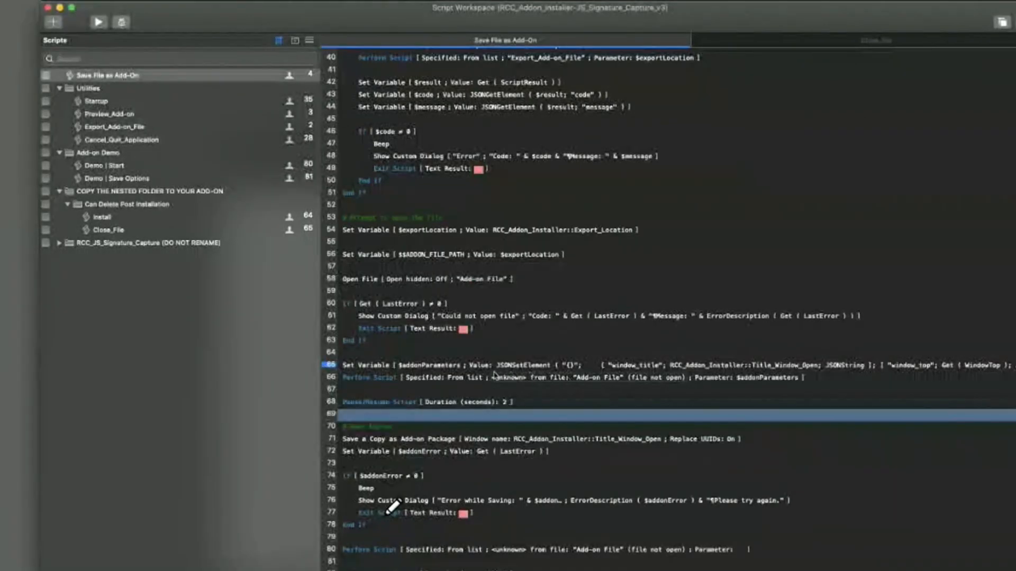
scroll(470, 450, down, 5)
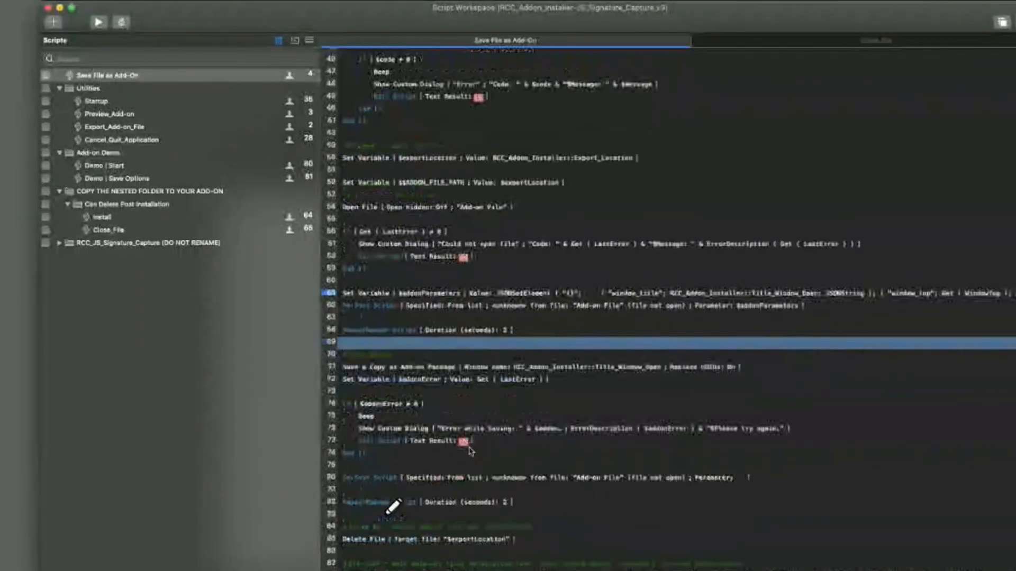
scroll(470, 450, down, 7)
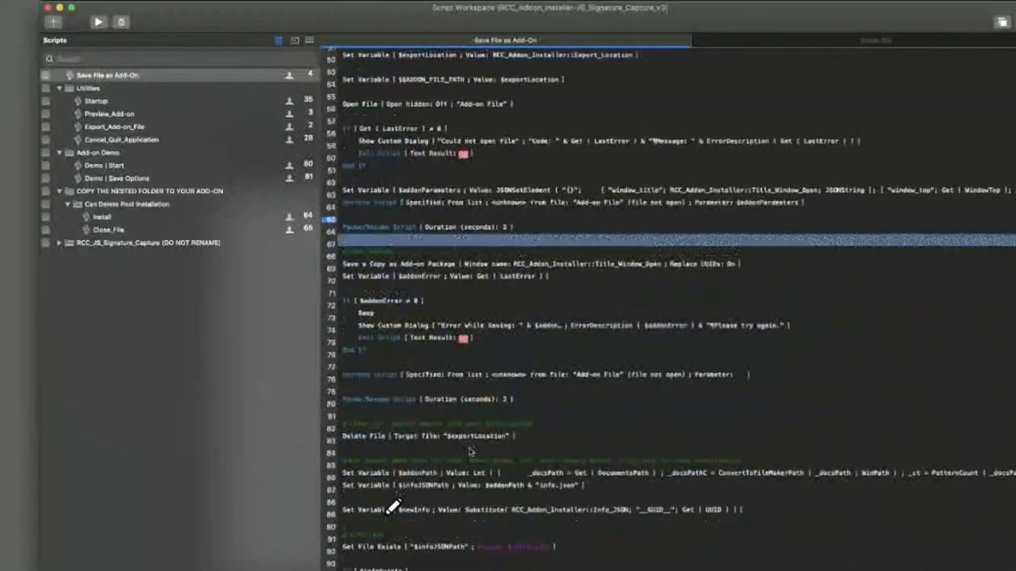
scroll(421, 431, down, 3)
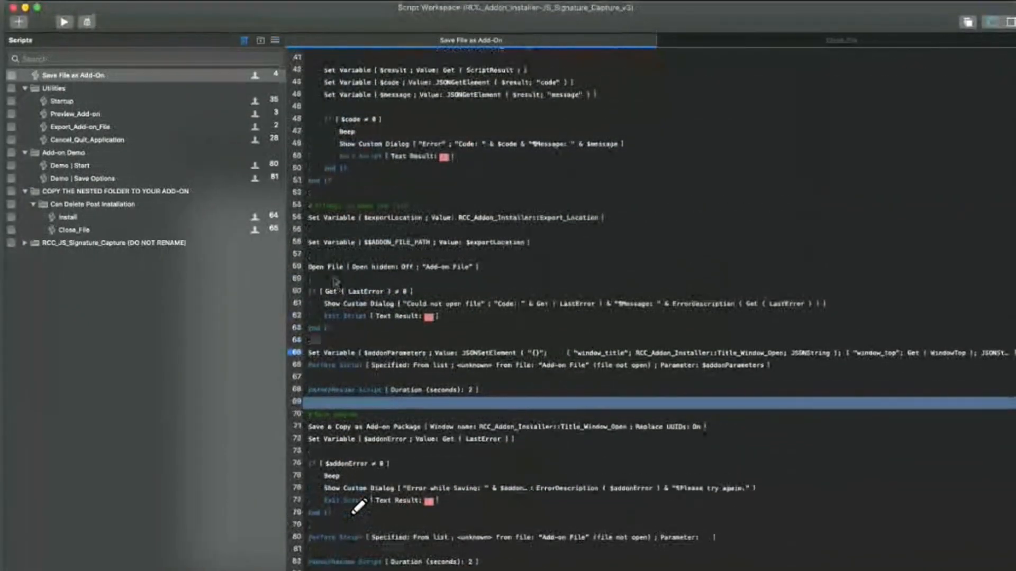
Highlight the script's Open File step, and the $addonParameters Set Variable step together with the Perform Script step that uses it
click(334, 267)
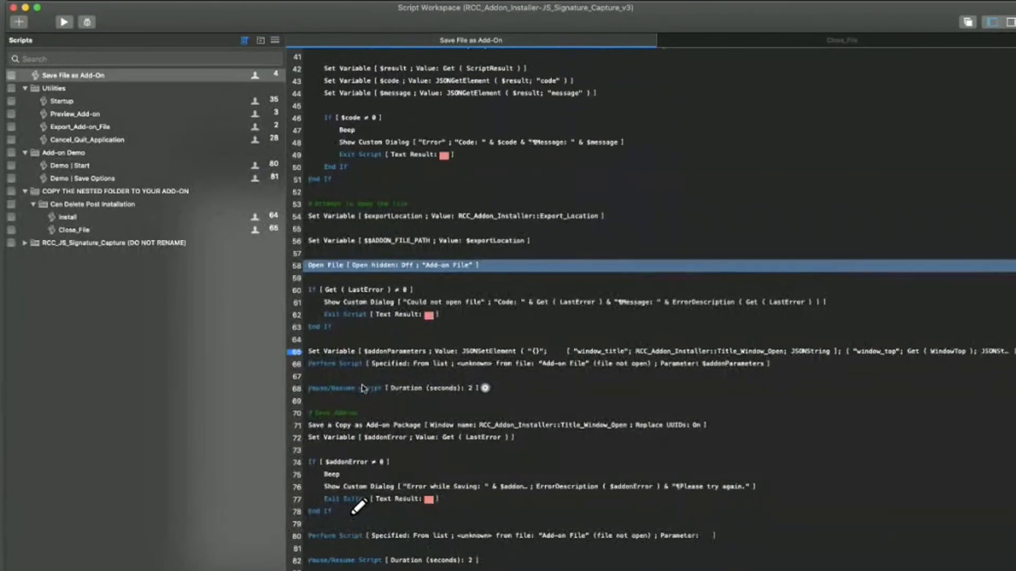
scroll(341, 320, down, 4)
click(339, 267)
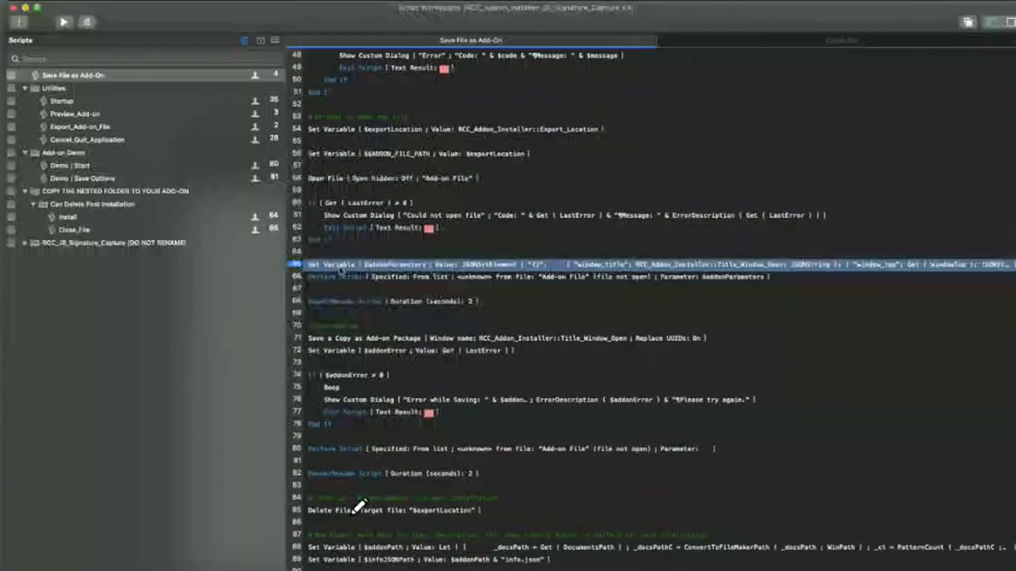
shift+click(343, 277)
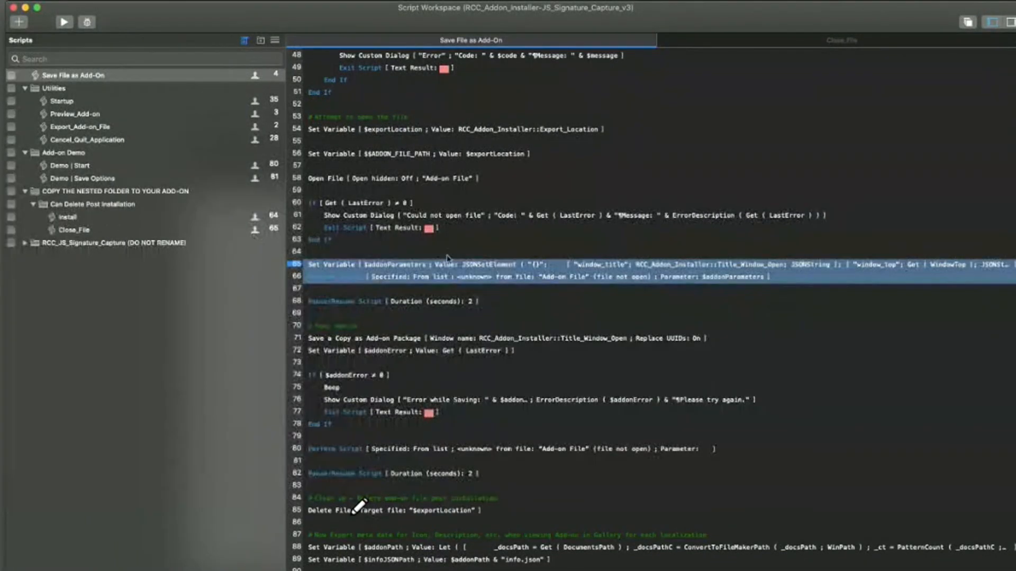
Inspect the value calculation of the script's $addonParameters Set Variable step, then close its options without changing anything
click(386, 281)
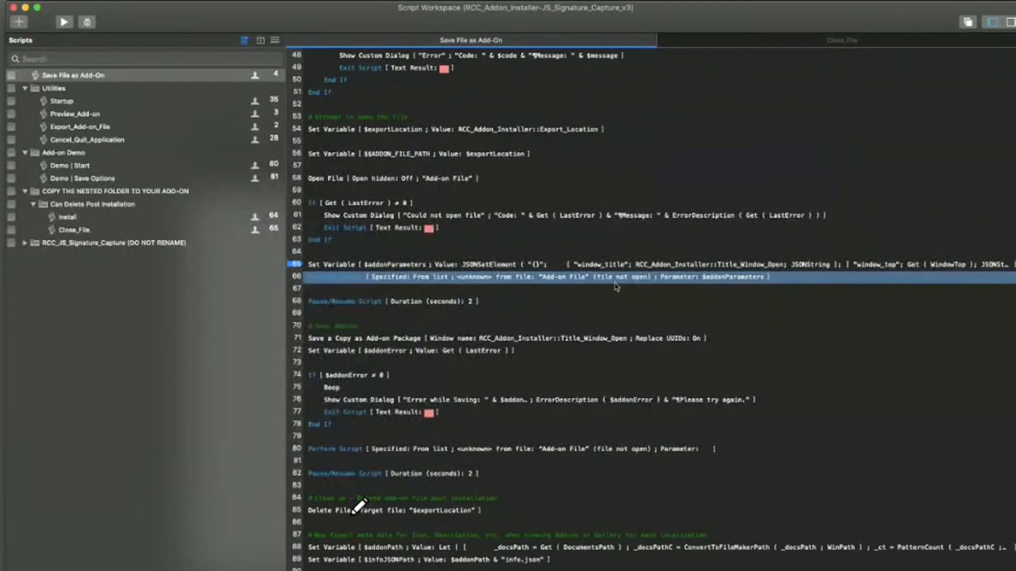
click(741, 264)
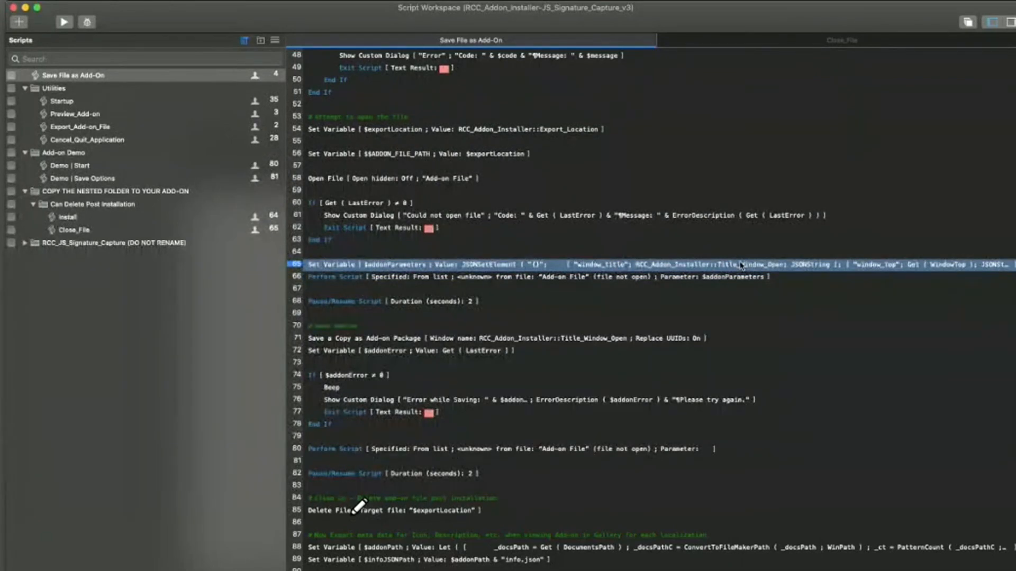
double_click(741, 265)
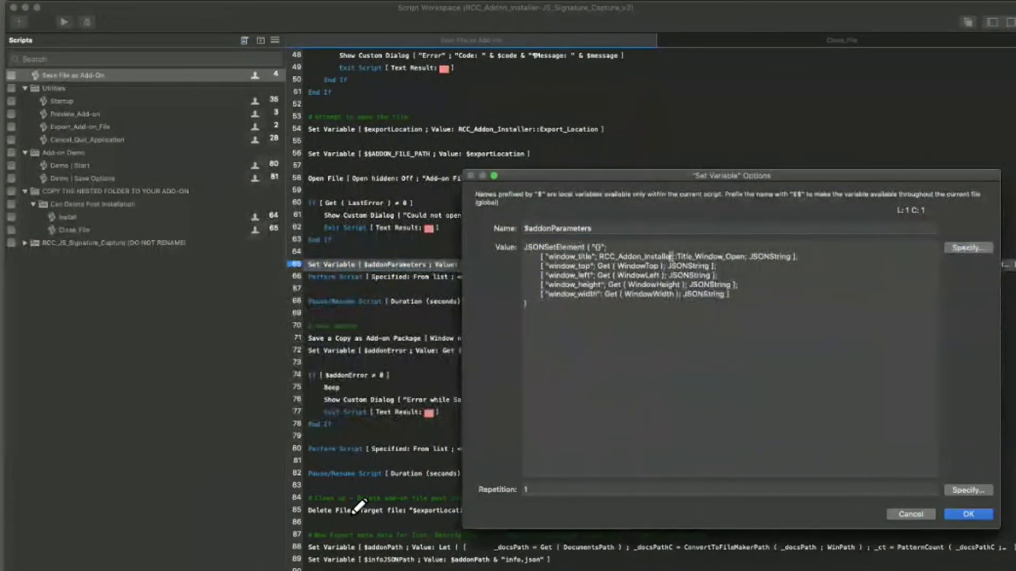
click(670, 256)
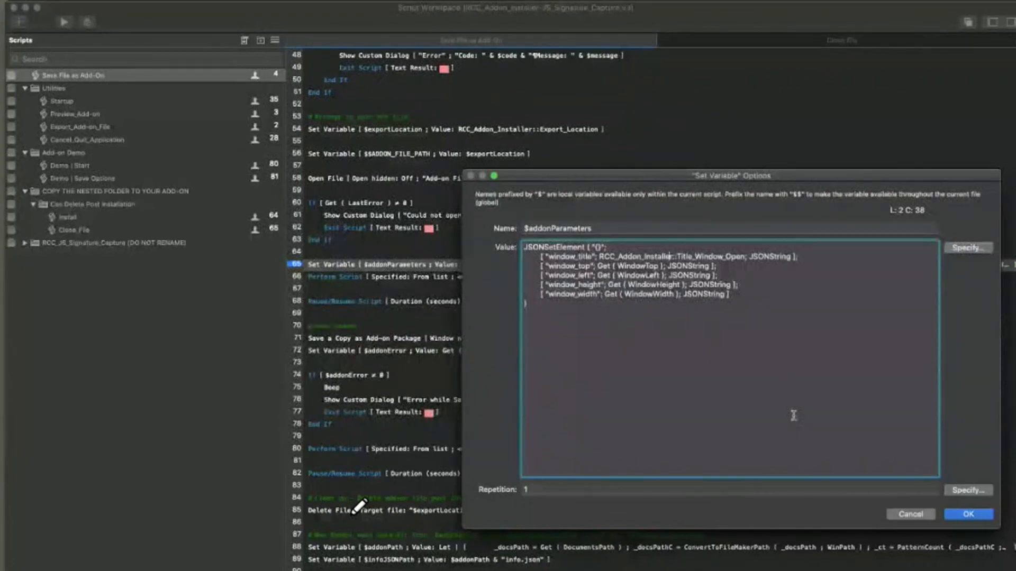
click(916, 514)
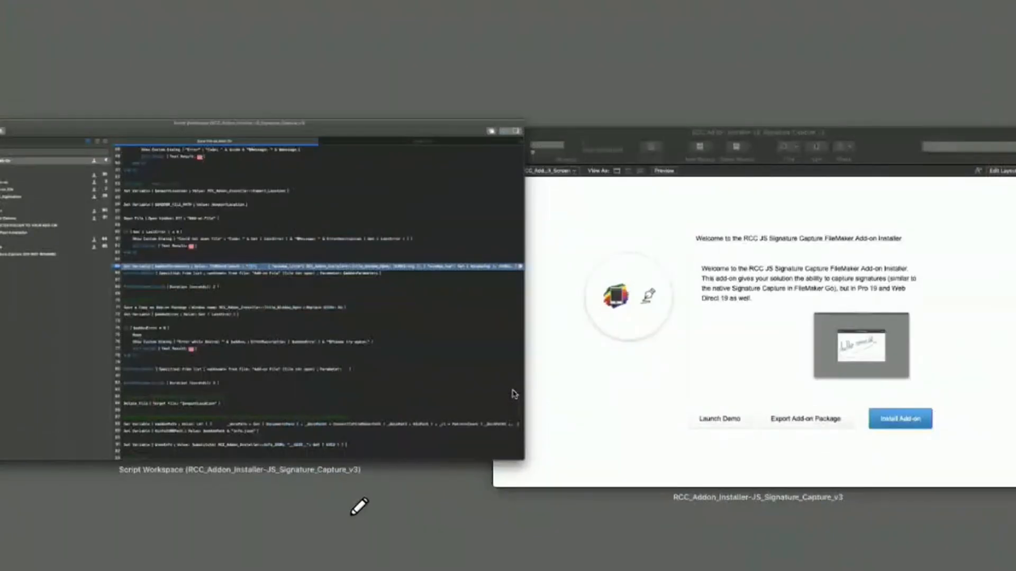
Show the Window Title field on the installer's Configuration layout and return to the Save File as Add-On script
click(582, 365)
click(259, 186)
click(365, 274)
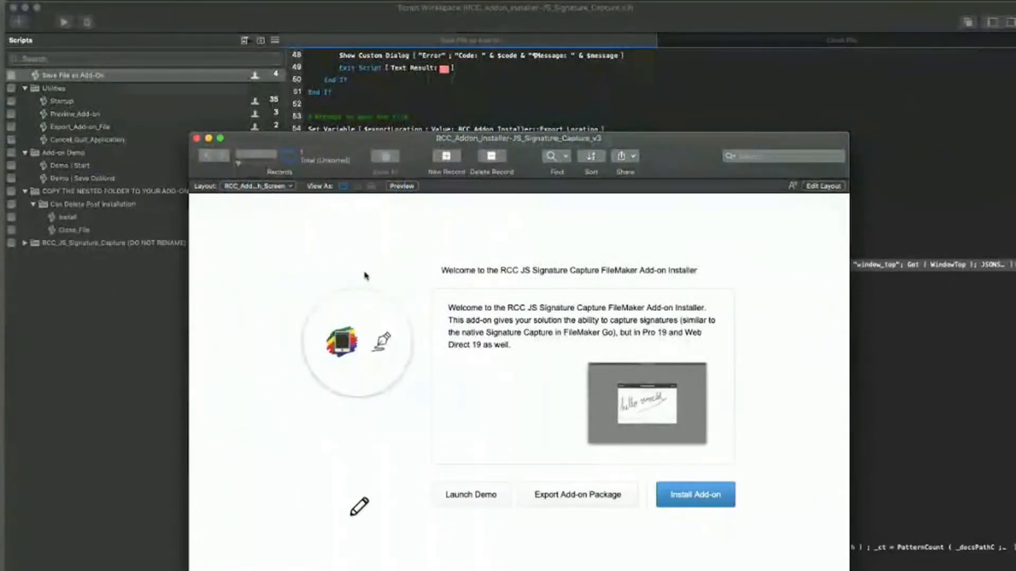
click(336, 358)
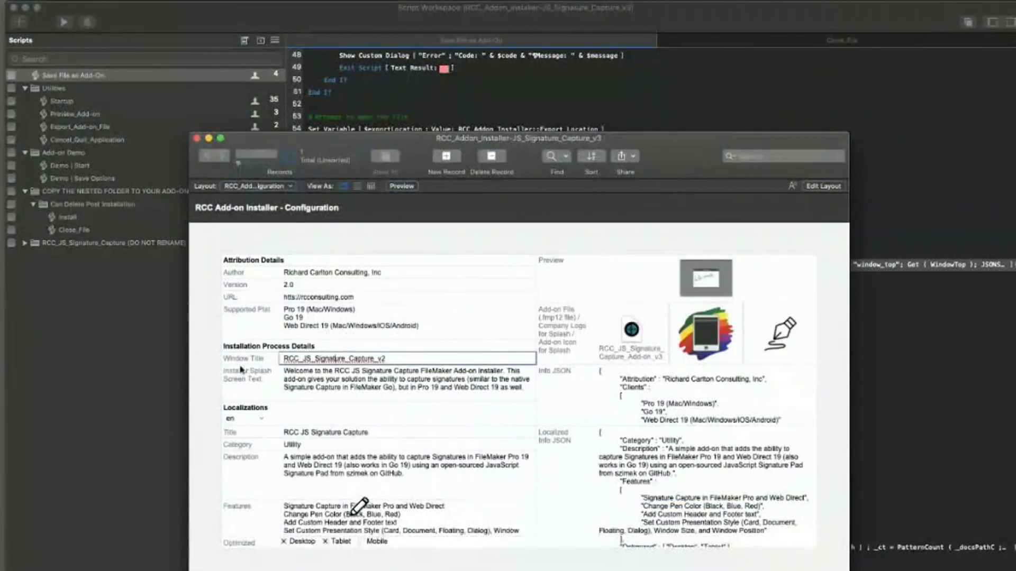
triple_click(401, 359)
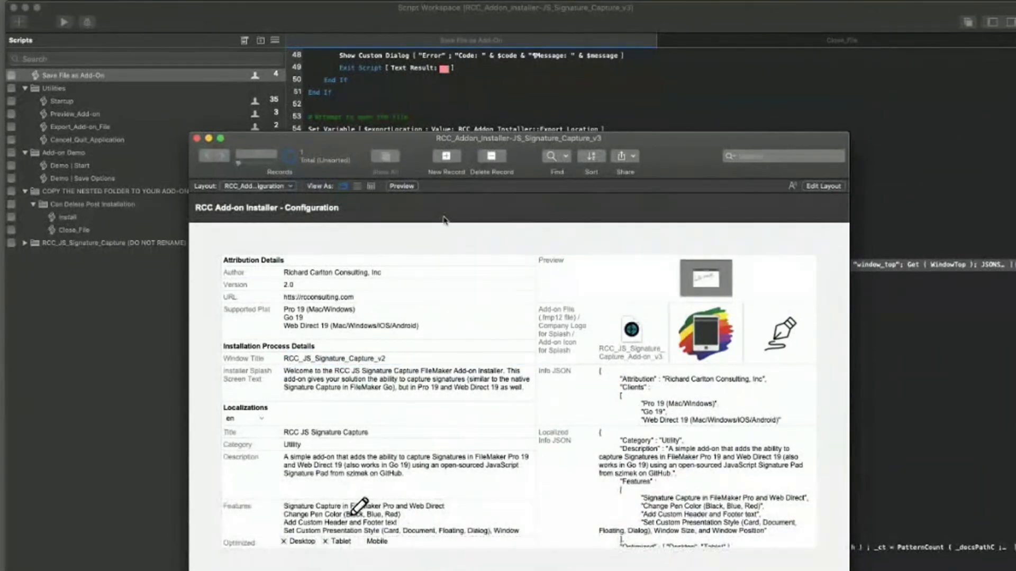
click(930, 305)
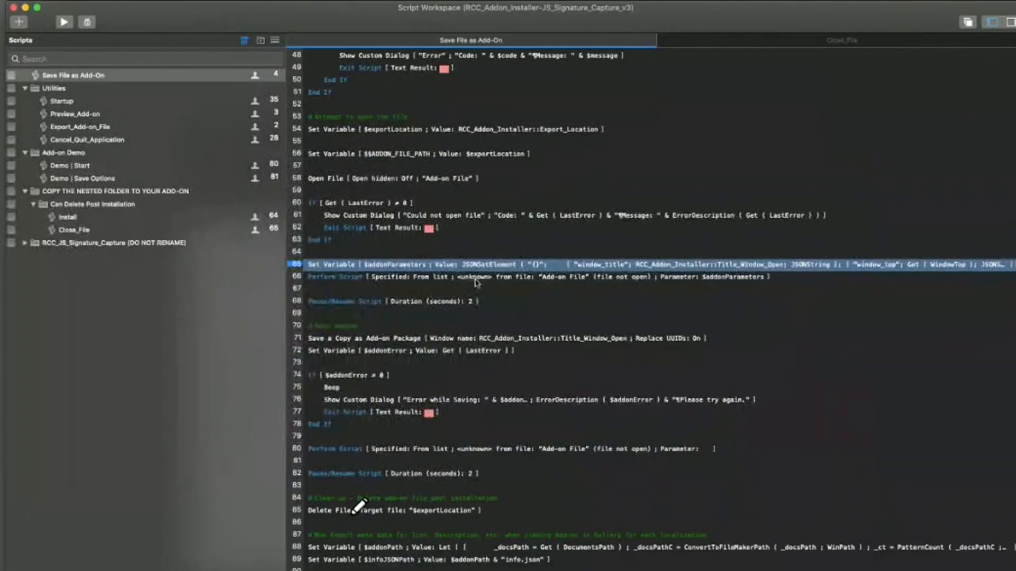
Highlight the Perform Script and Pause steps, and inspect the Save a Copy as Add-on Package step's window name calculation without changing it
click(392, 276)
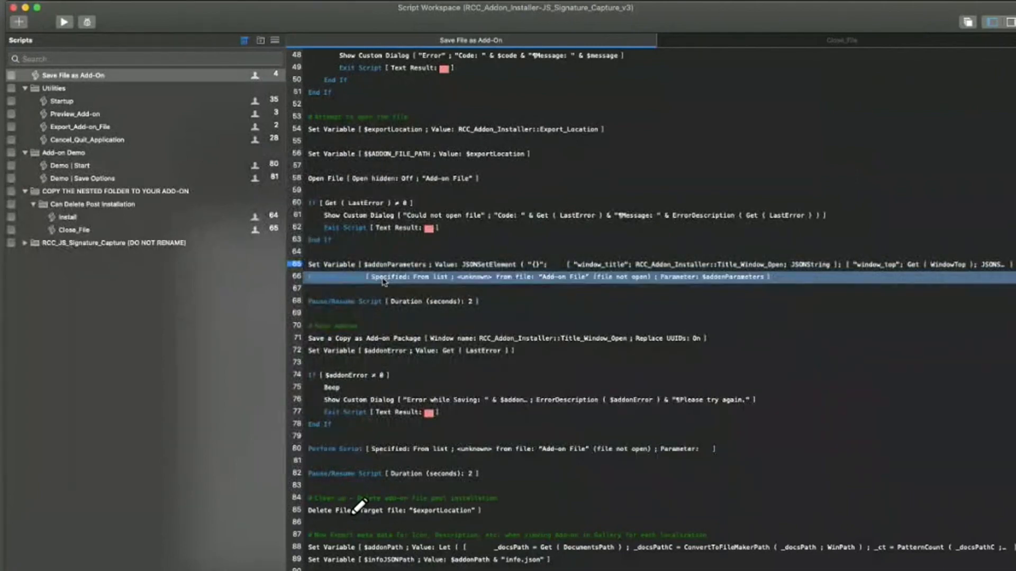
click(359, 305)
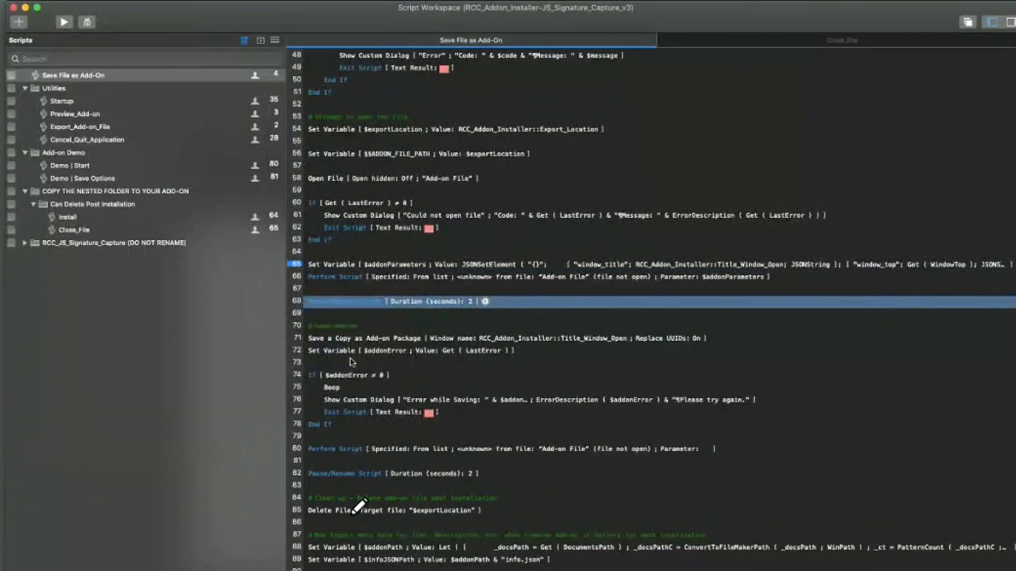
click(329, 339)
scroll(329, 340, down, 3)
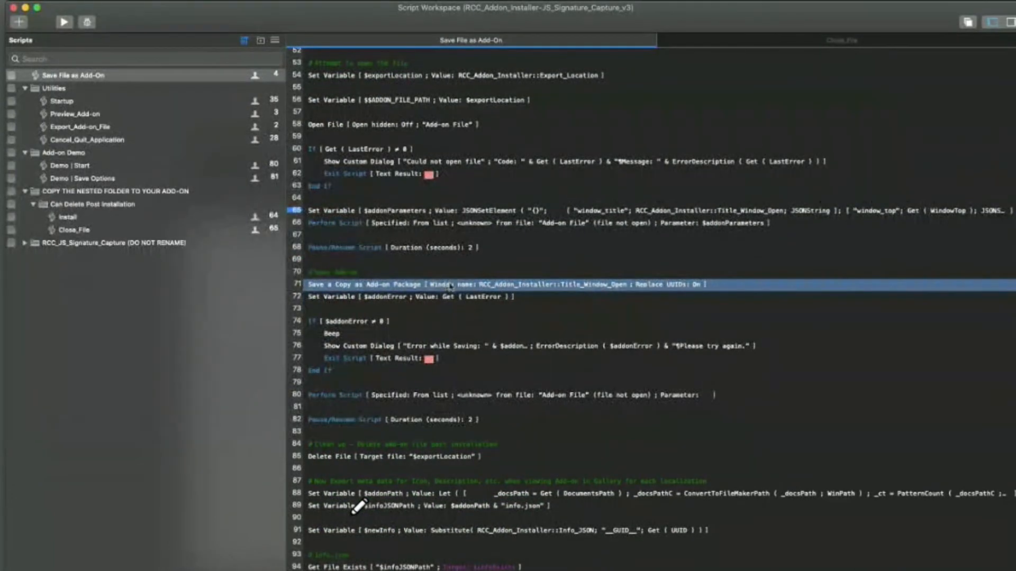
click(587, 285)
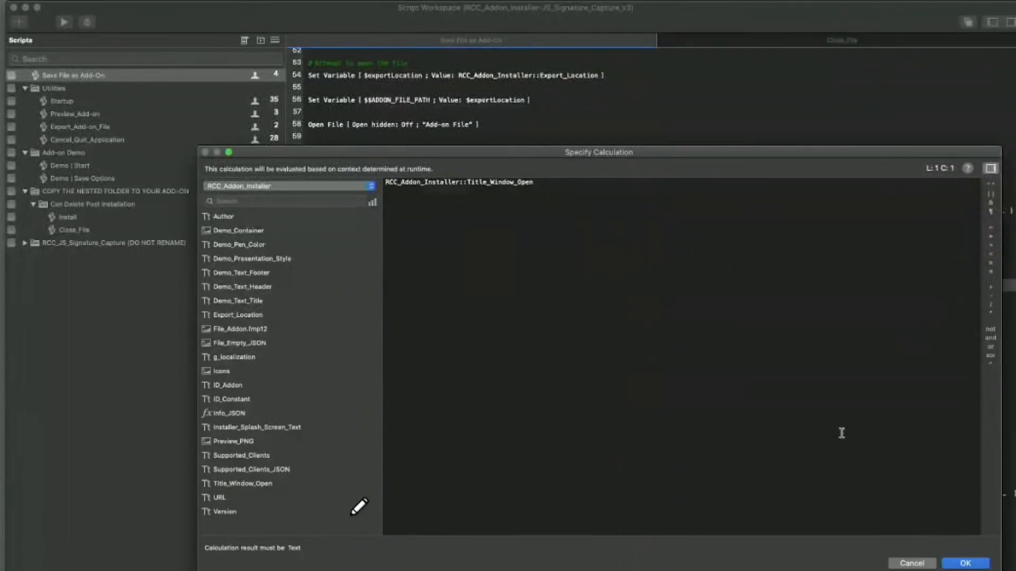
click(934, 563)
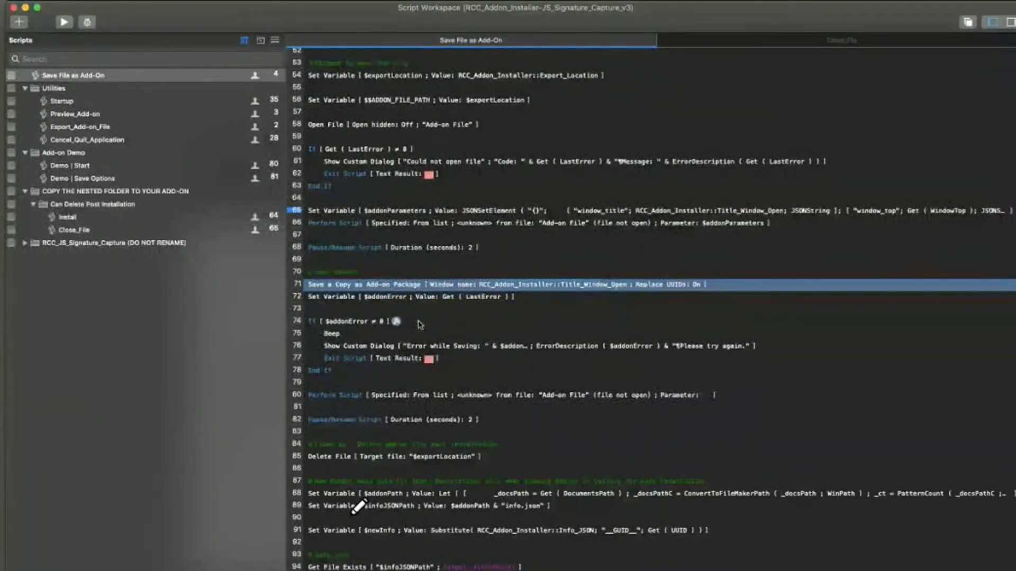
Highlight the $addonError step and the second Perform Script, Pause/Resume Script and Delete File steps that follow it
scroll(419, 324, down, 3)
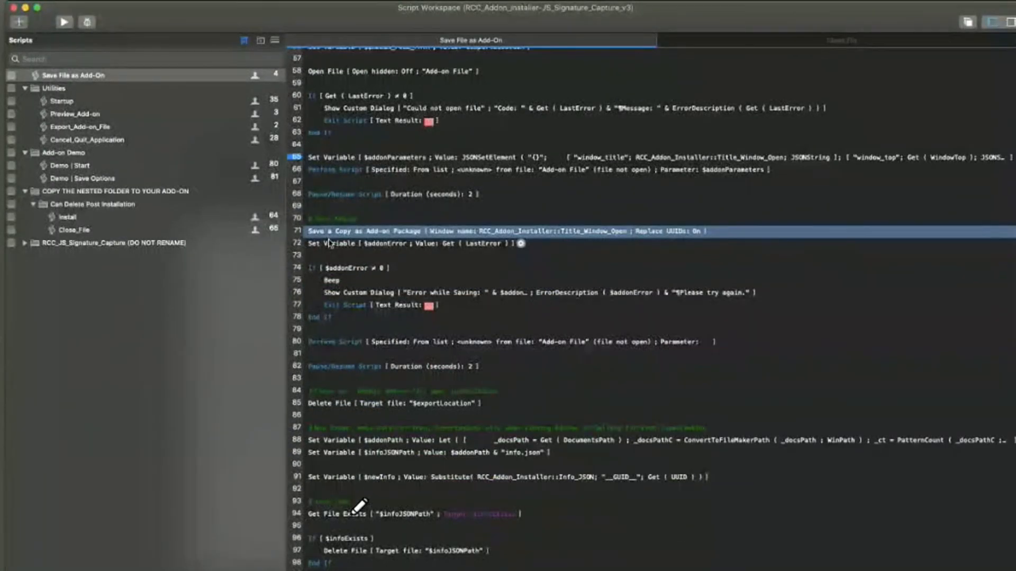
click(330, 243)
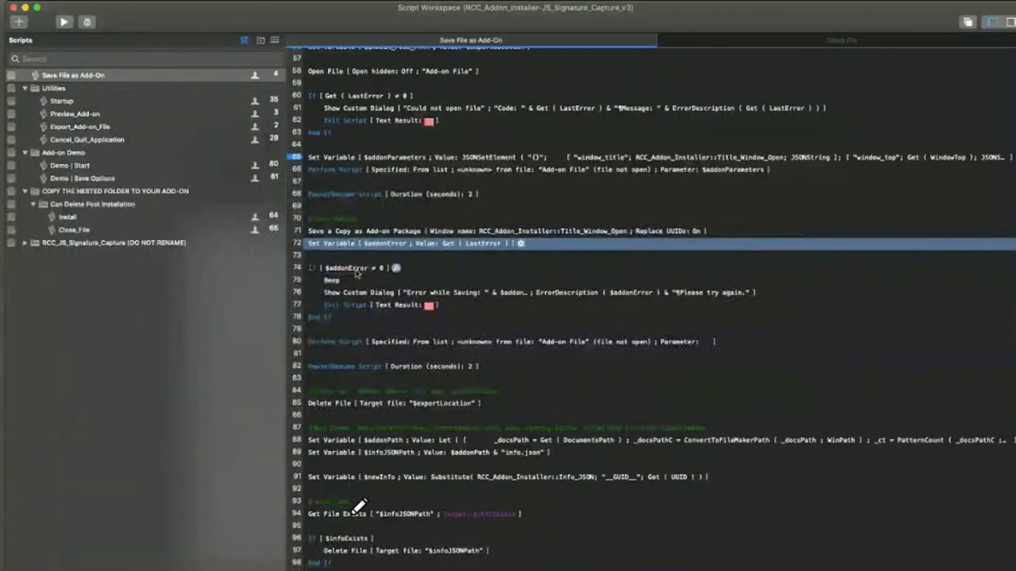
scroll(356, 274, down, 3)
click(339, 285)
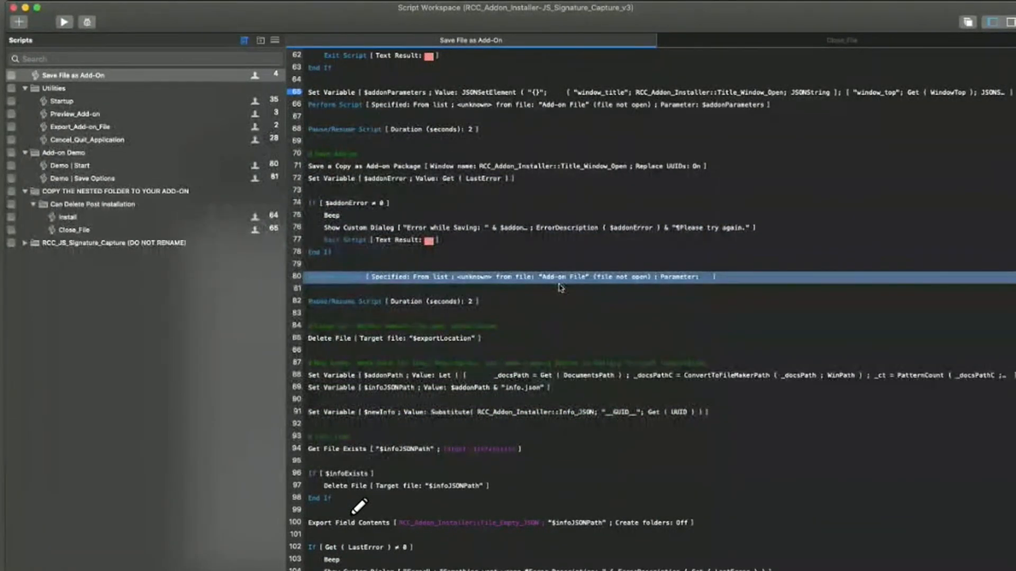
click(343, 303)
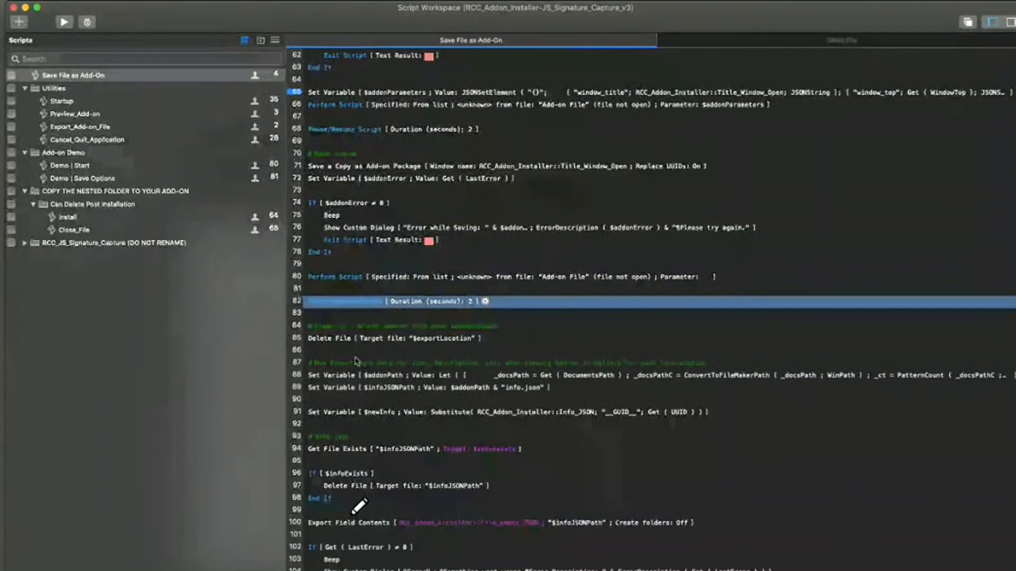
click(360, 341)
scroll(354, 370, down, 1)
scroll(351, 386, down, 1)
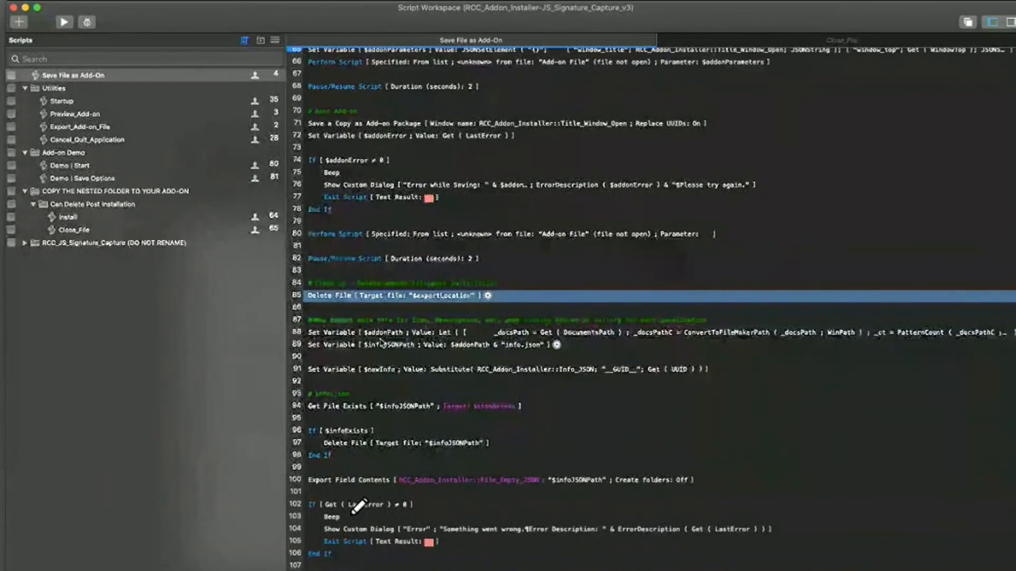
Highlight the $addonPath Set Variable step and the clean-up comment above Delete File while reviewing the metadata export steps
scroll(381, 342, down, 3)
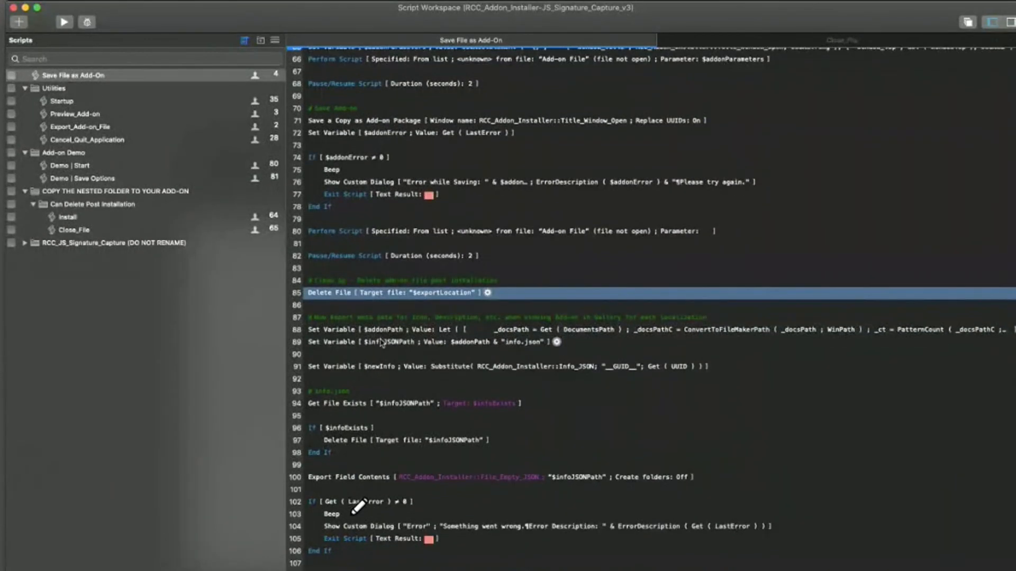
scroll(382, 343, down, 2)
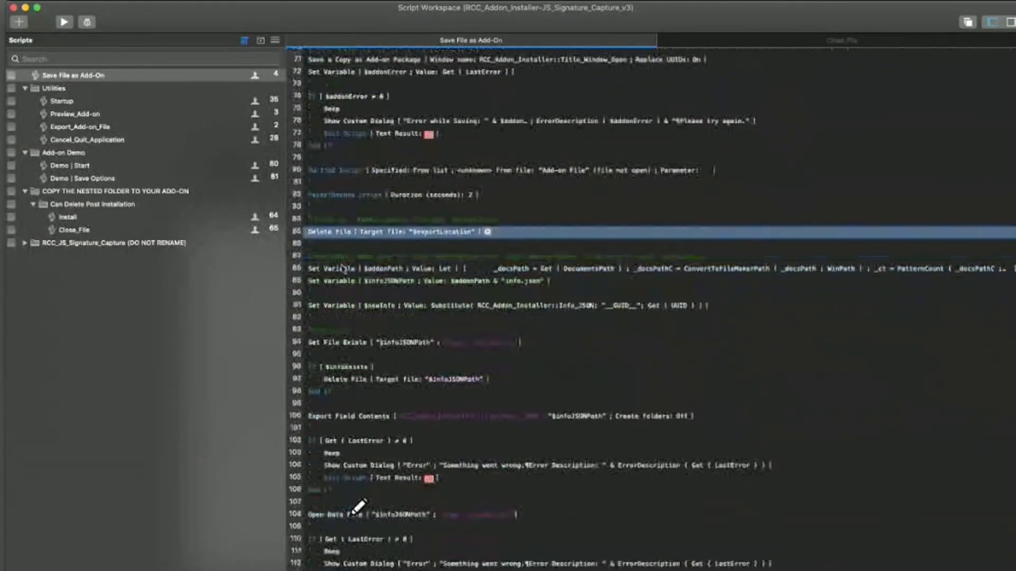
click(344, 270)
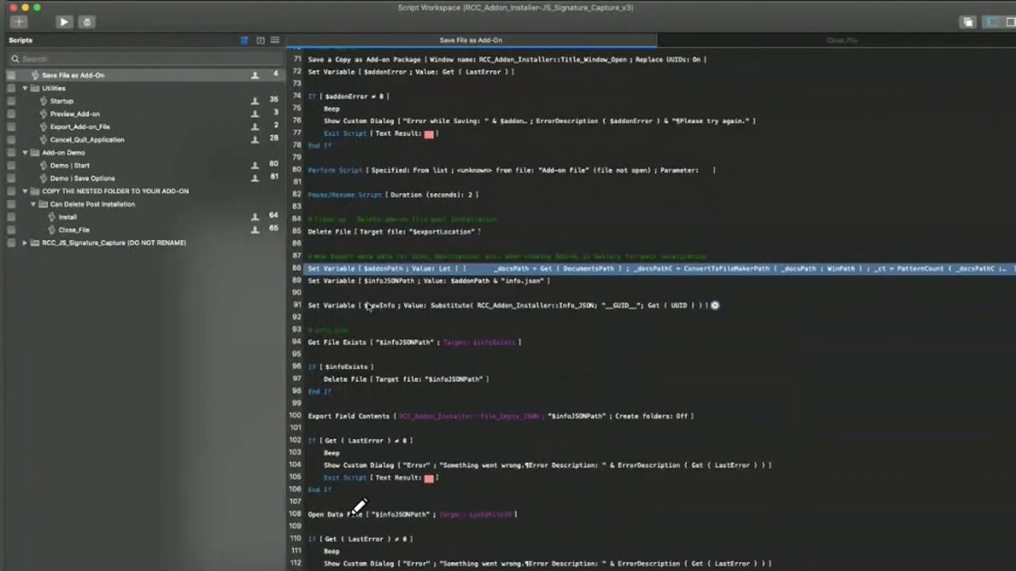
scroll(369, 307, down, 1)
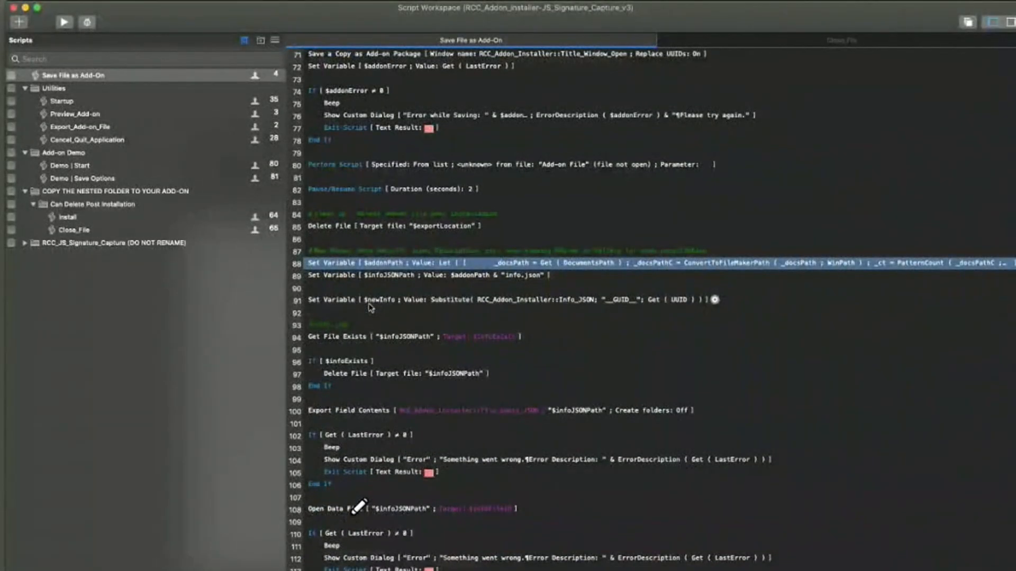
click(349, 212)
scroll(348, 203, up, 4)
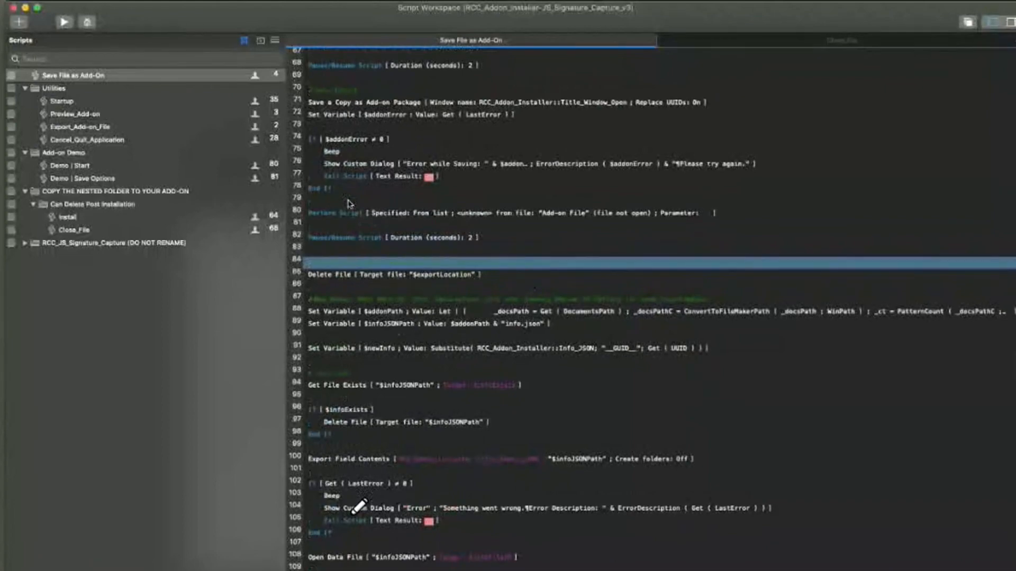
scroll(349, 204, up, 2)
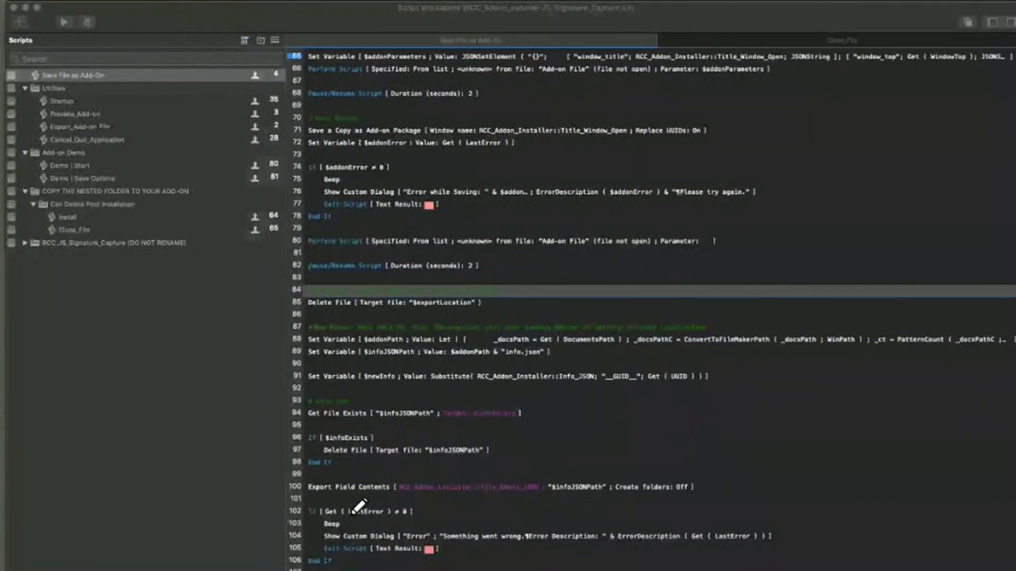
Bring the Finder's AddonModules window into view, expand the RCC_JS_Signature_Capture_Add-on_v3 folder to examine its files, and close the window
drag(1015, 93, 512, 92)
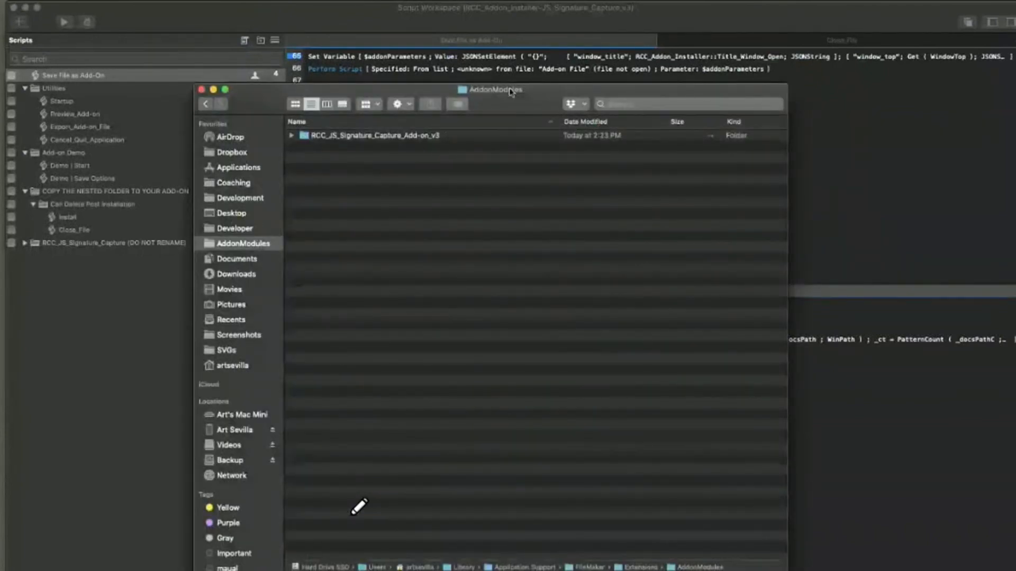
click(323, 136)
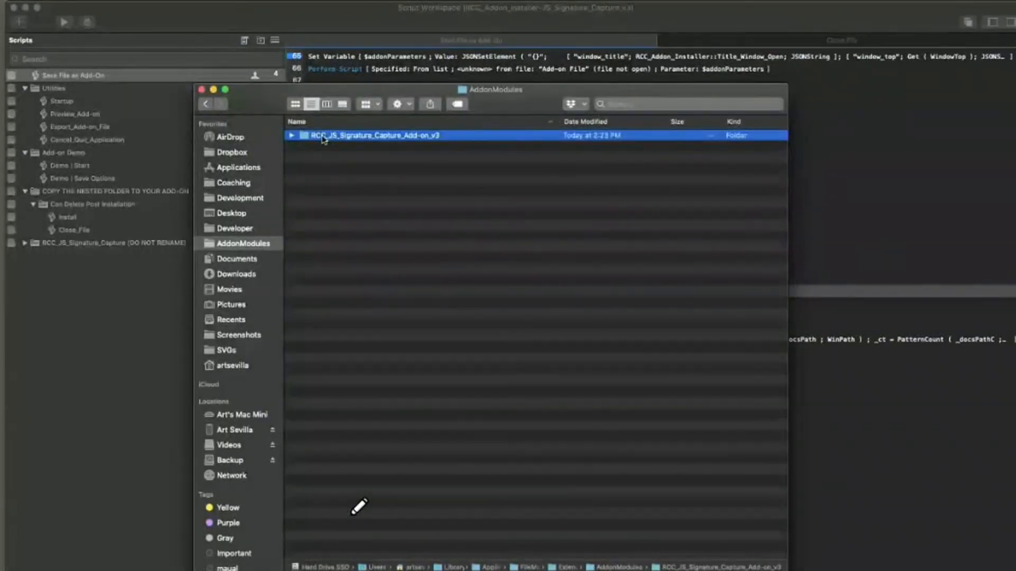
key(Right)
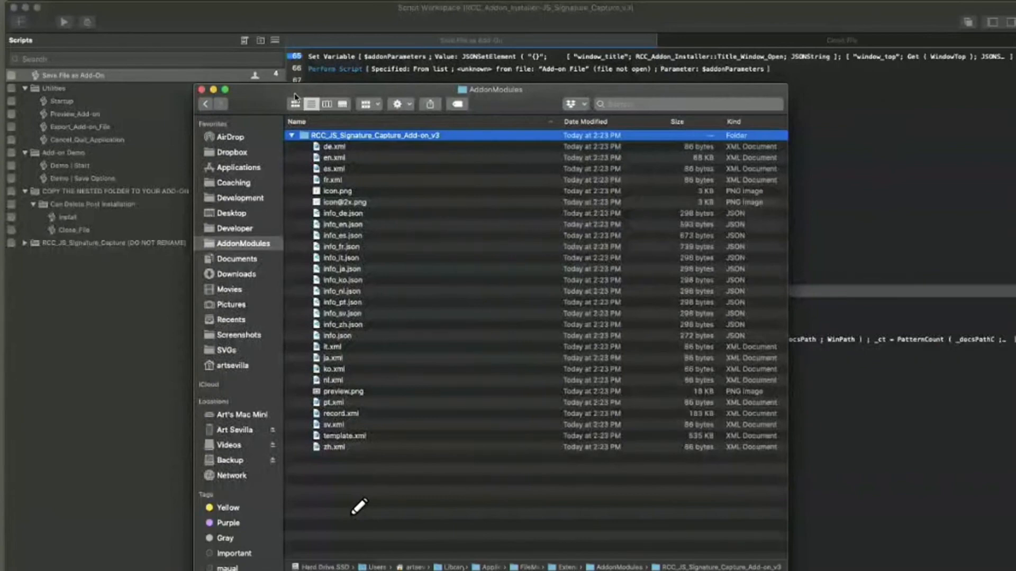
key(super+w)
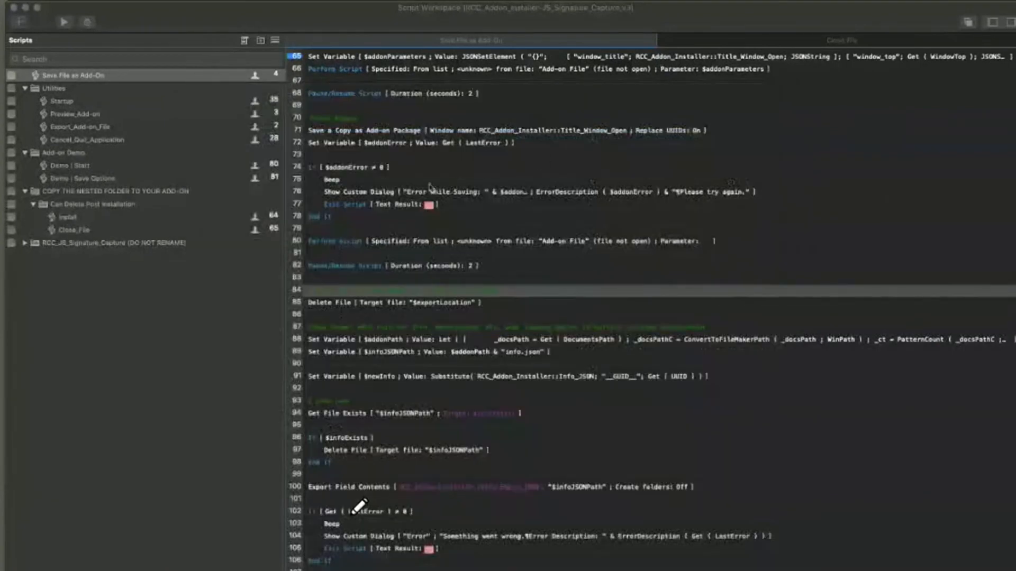
Highlight the Save a Copy as Add-on Package step and the $newInfo Set Variable step in the script
scroll(400, 178, up, 2)
scroll(381, 169, up, 1)
click(367, 161)
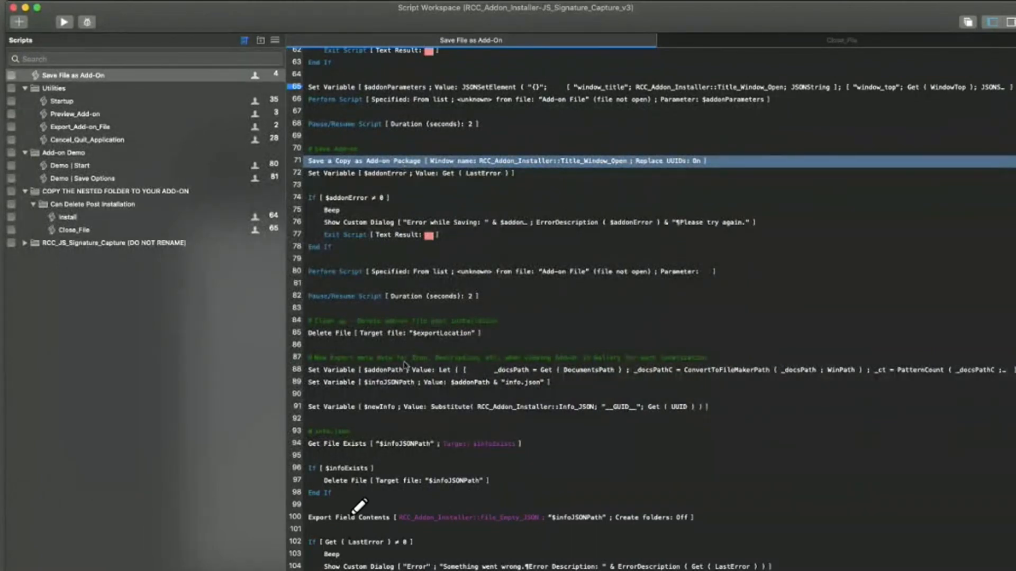
scroll(405, 365, down, 2)
click(449, 359)
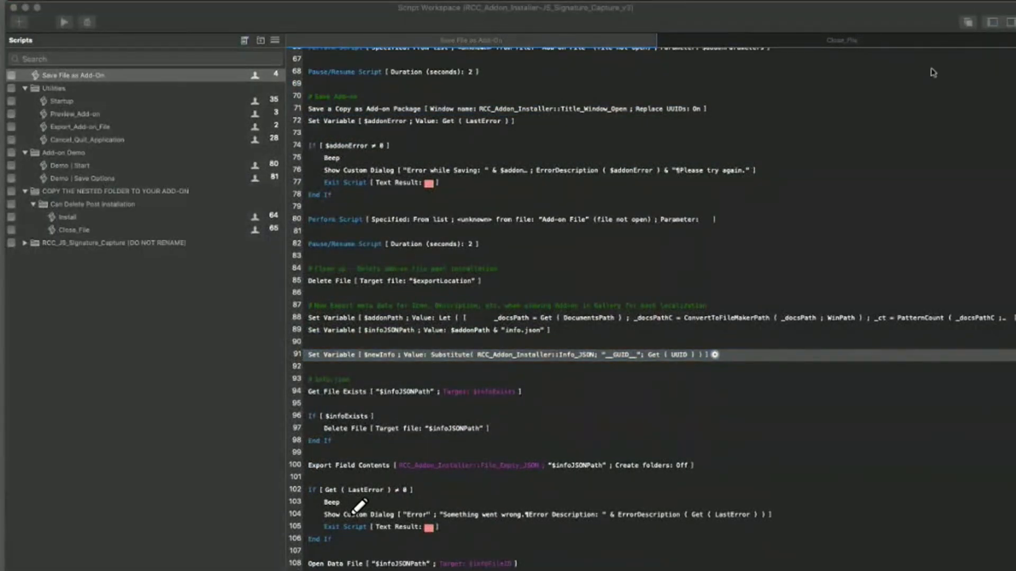
click(408, 112)
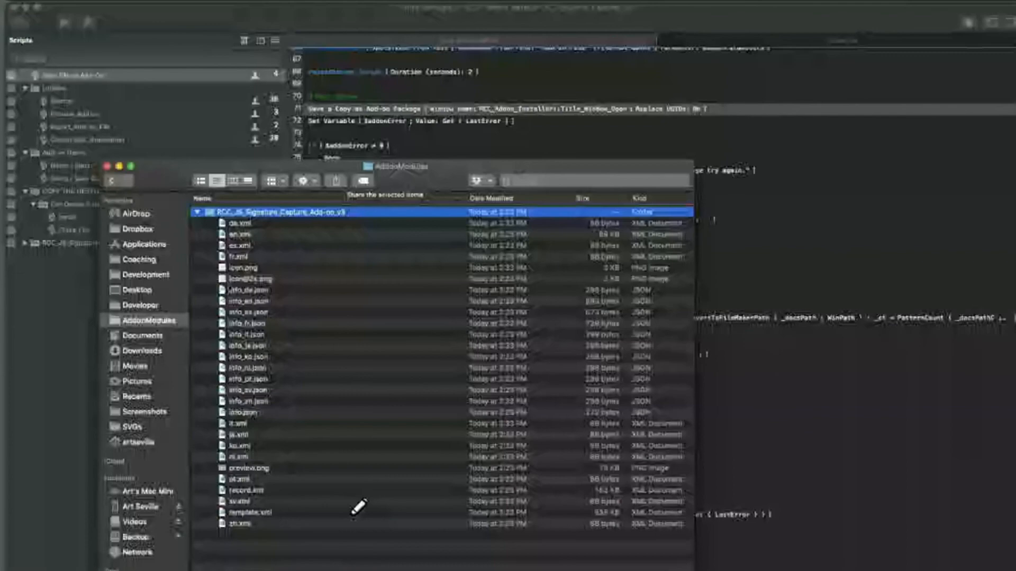
click(248, 280)
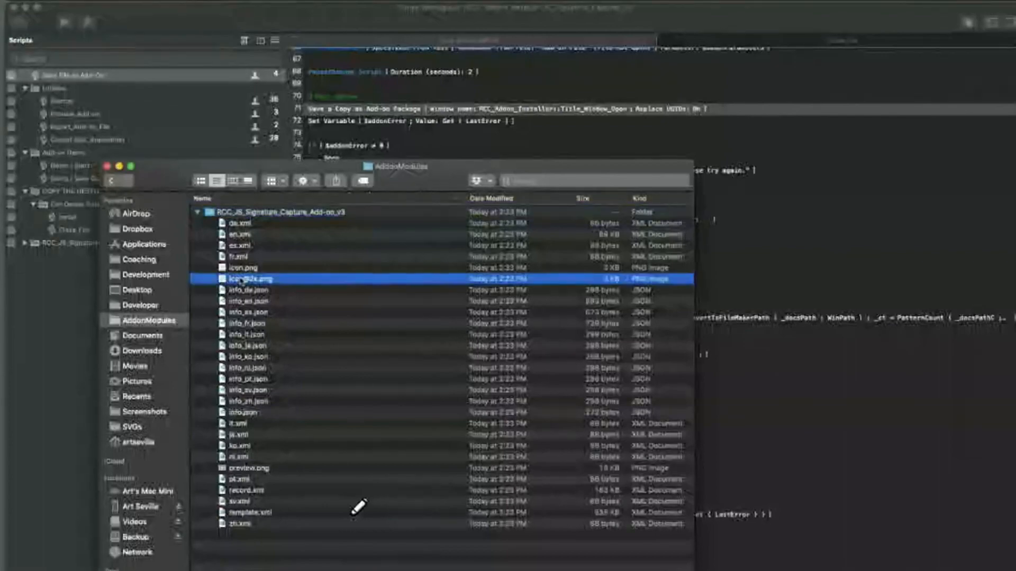
shift+click(243, 268)
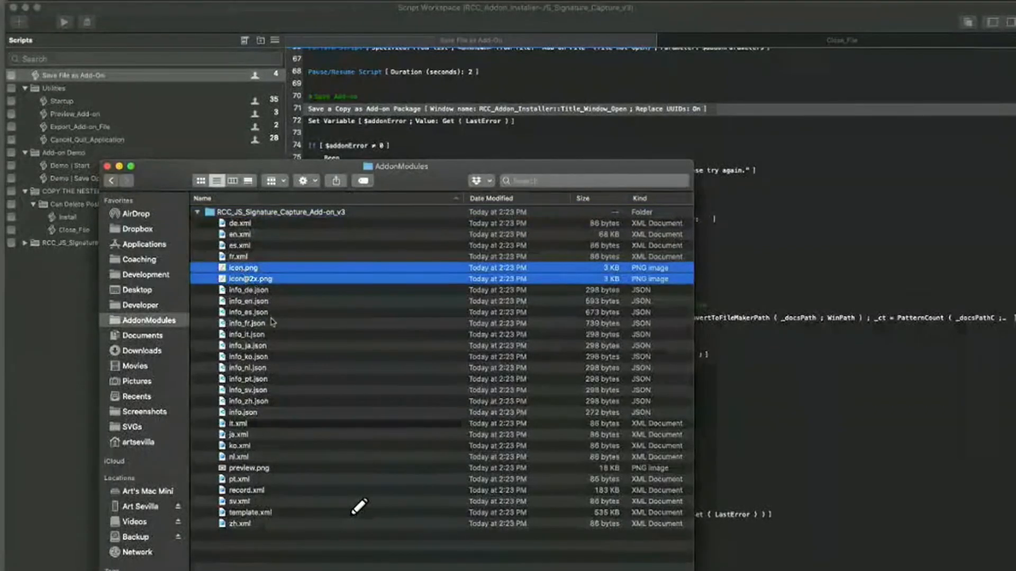
click(262, 291)
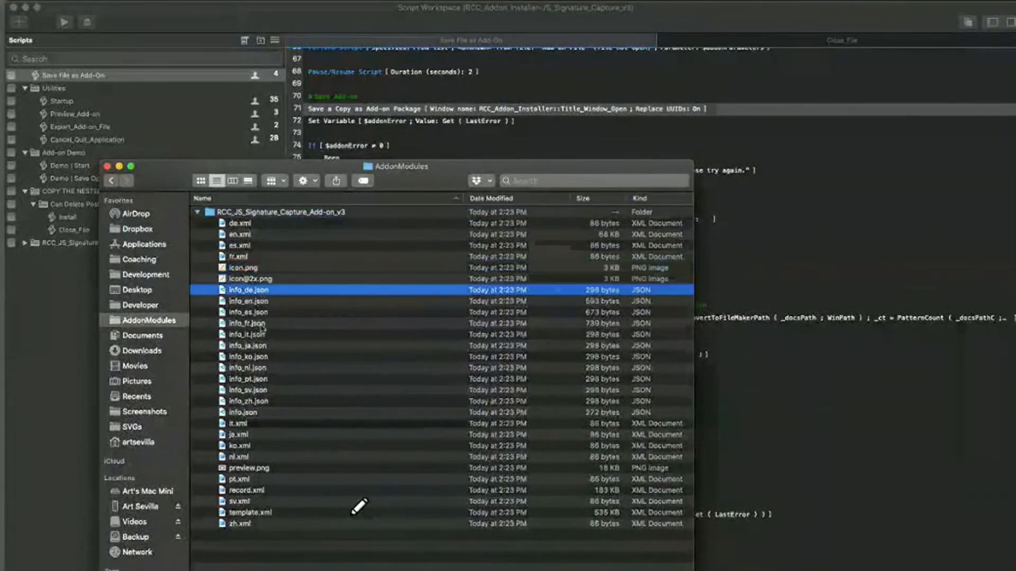
super+click(259, 369)
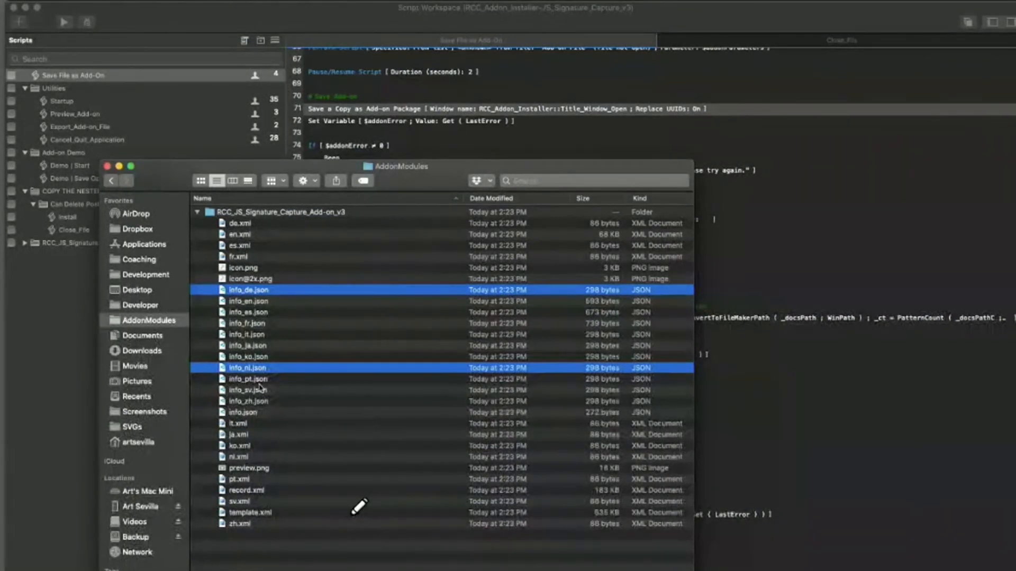
click(279, 281)
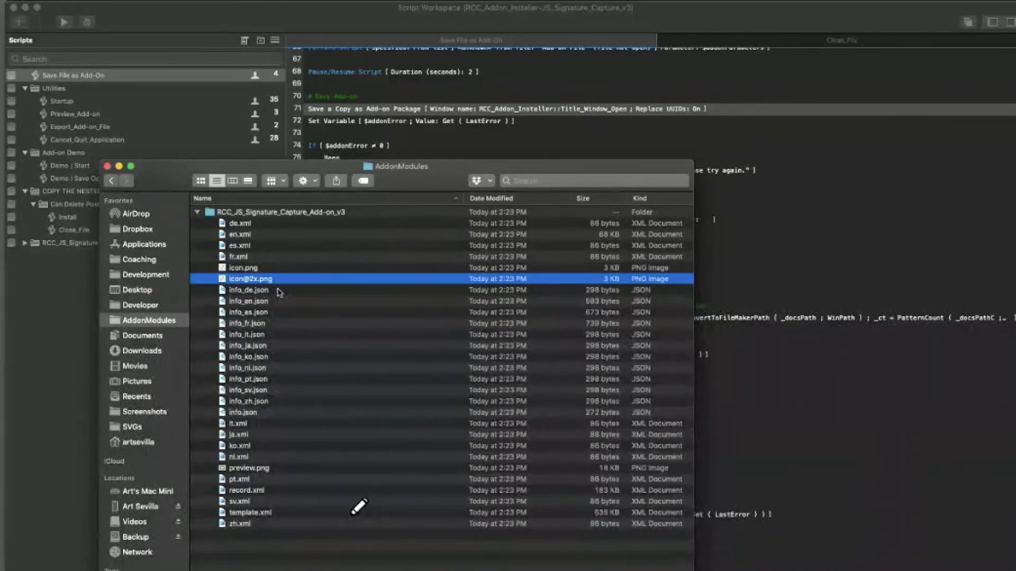
Return to the Script Workspace and highlight the Save a Copy as Add-on Package step and the $addonPath Set Variable step
click(384, 137)
click(364, 110)
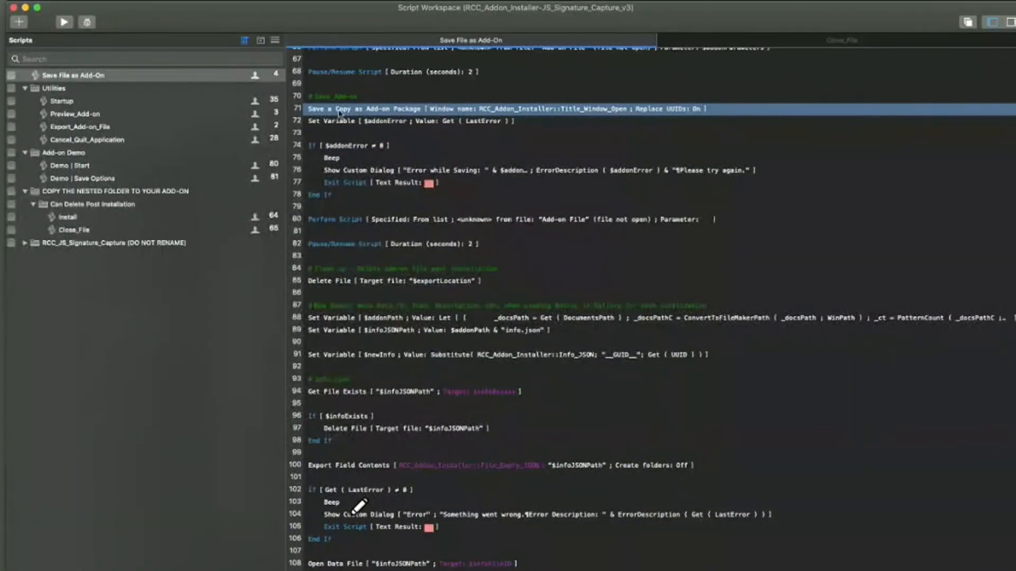
scroll(338, 175, down, 3)
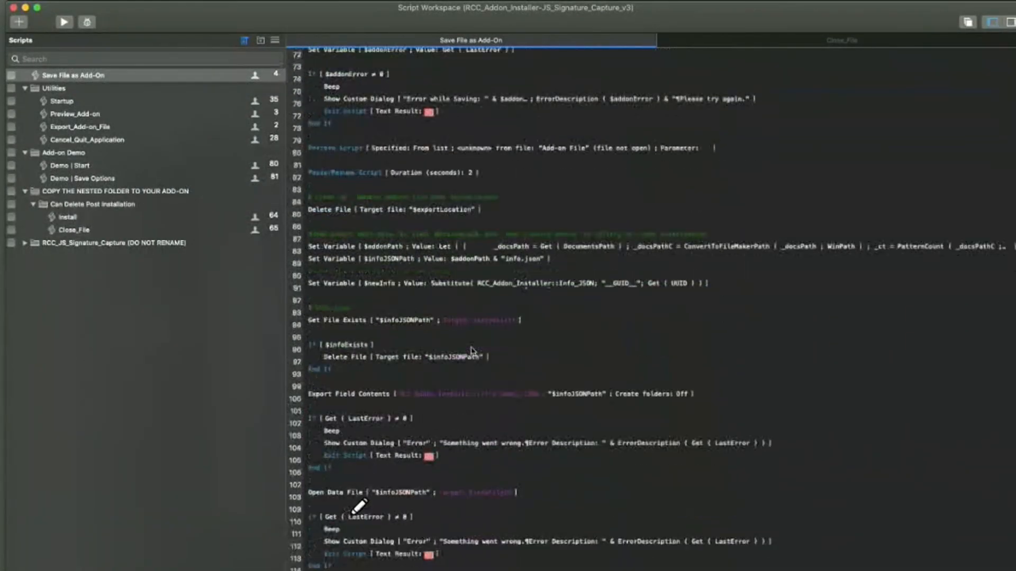
click(332, 240)
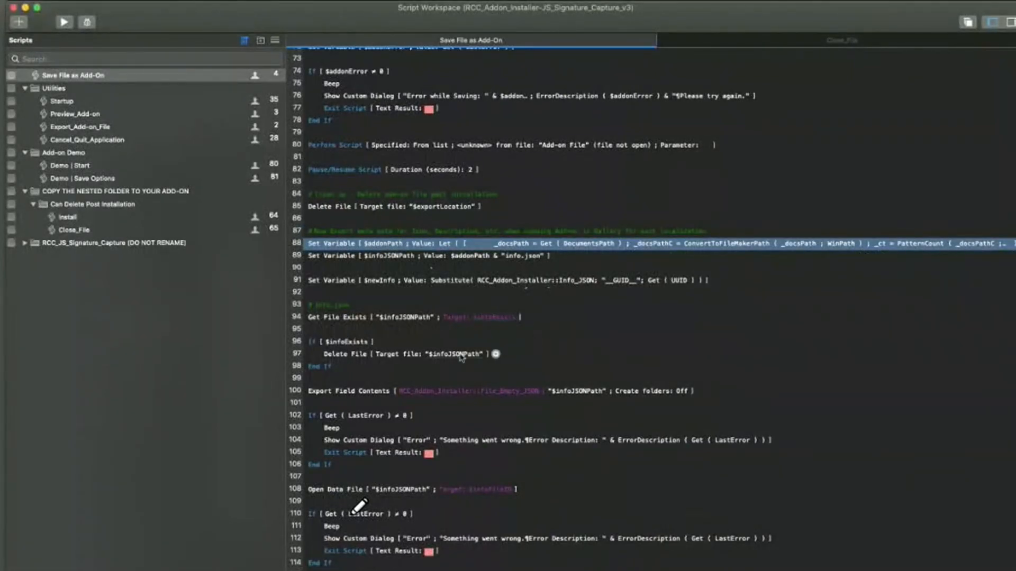
scroll(463, 352, down, 2)
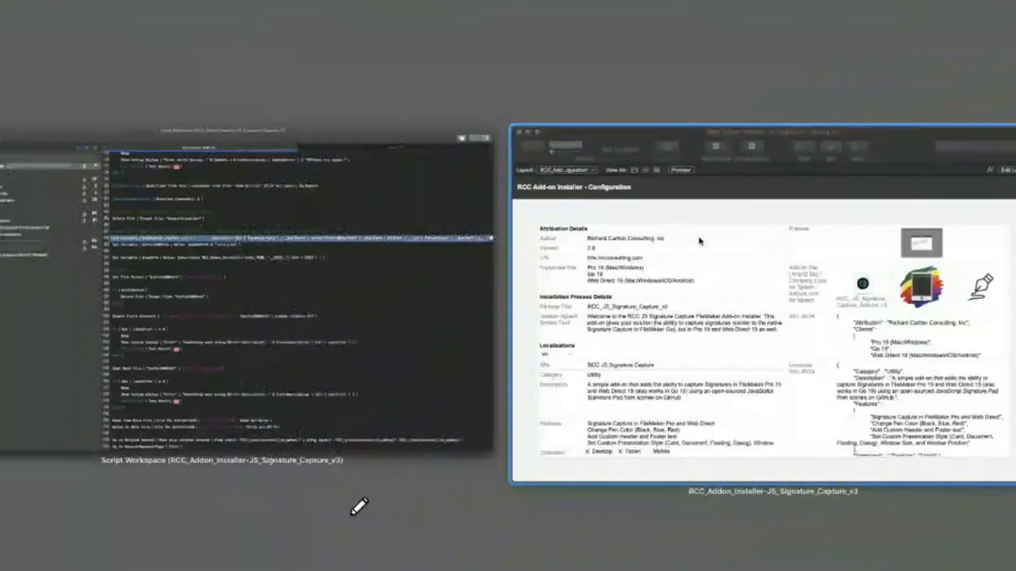
Switch to the RCC Add-on Installer configuration window and examine the Info JSON and Localized Info JSON fields
click(699, 240)
click(727, 403)
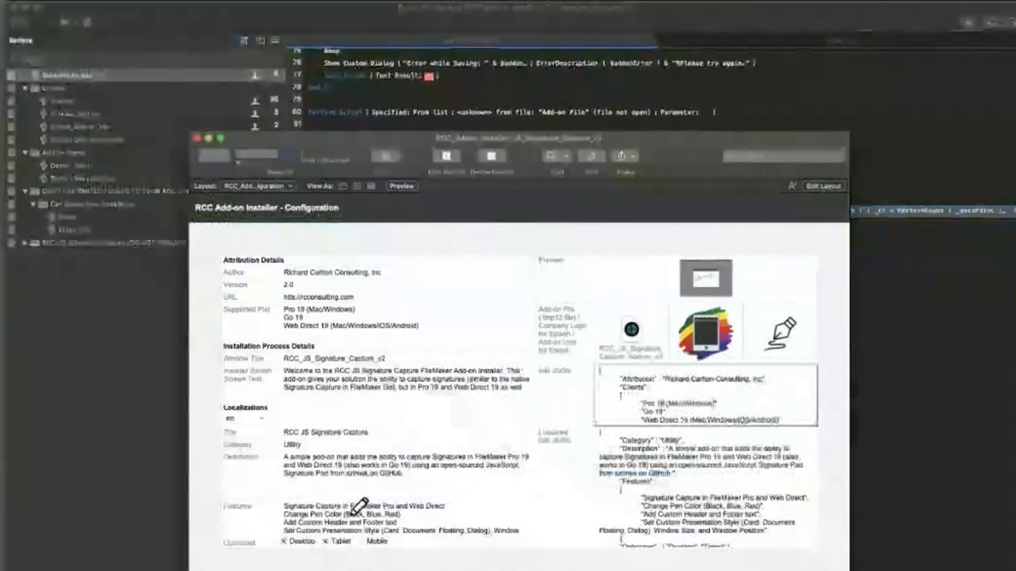
scroll(727, 403, down, 3)
scroll(727, 404, up, 3)
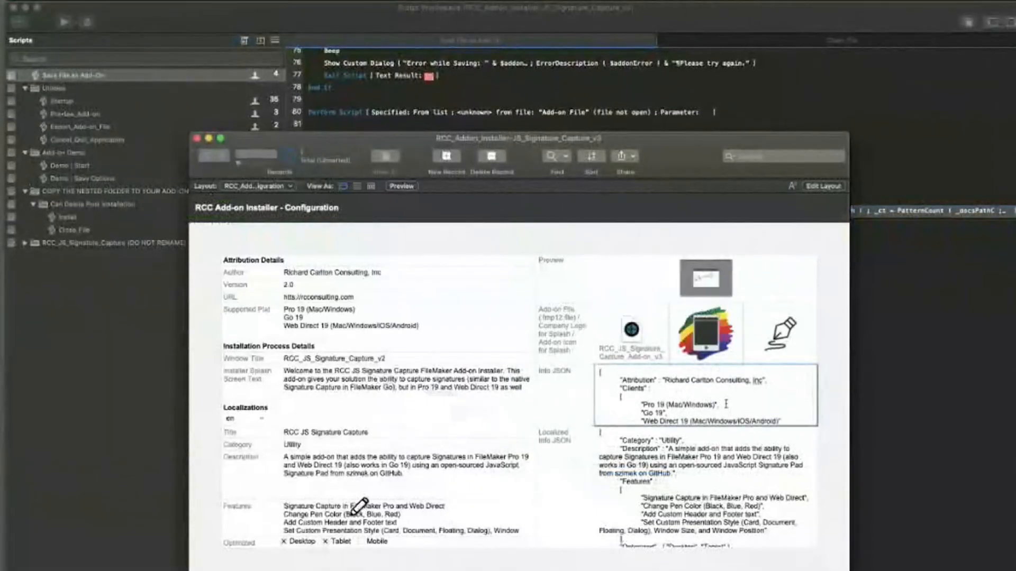
click(730, 466)
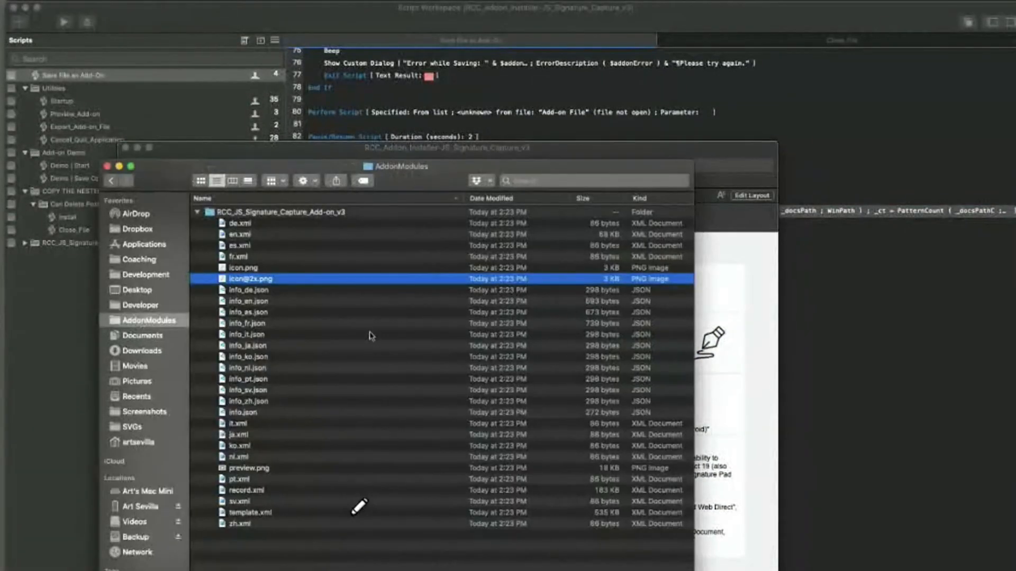
Highlight the info_en.json and info.json files in the Finder's AddonModules window
click(274, 305)
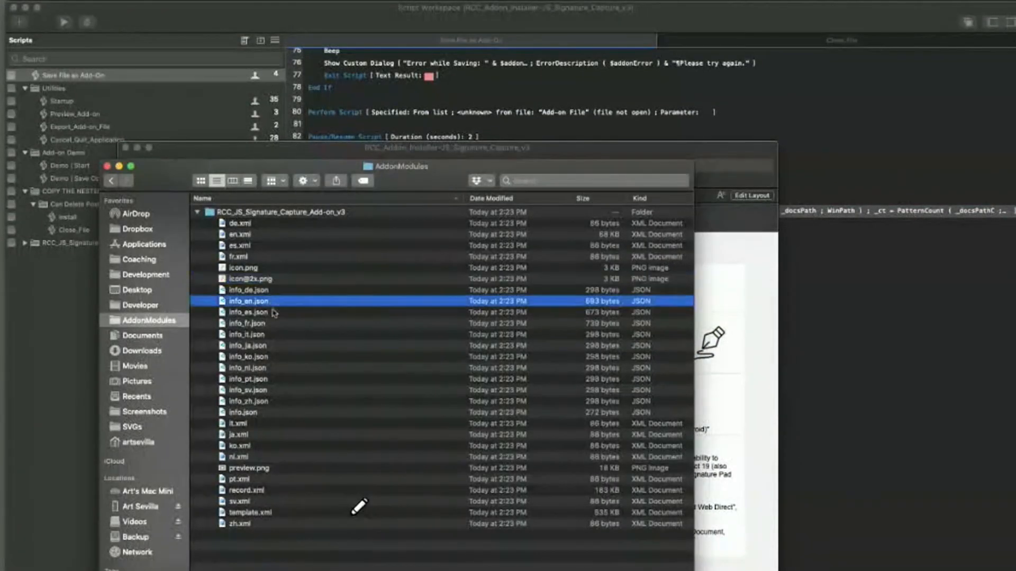
click(243, 415)
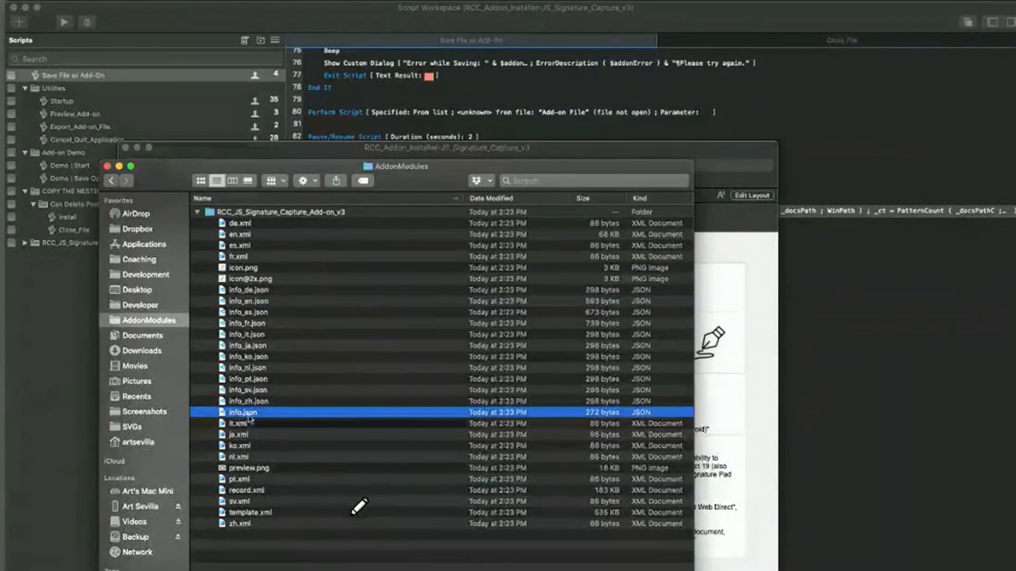
Preview the contents of info.json and info_en.json in the RCC_JS_Signature_Capture_Add-on_v3 folder
click(239, 304)
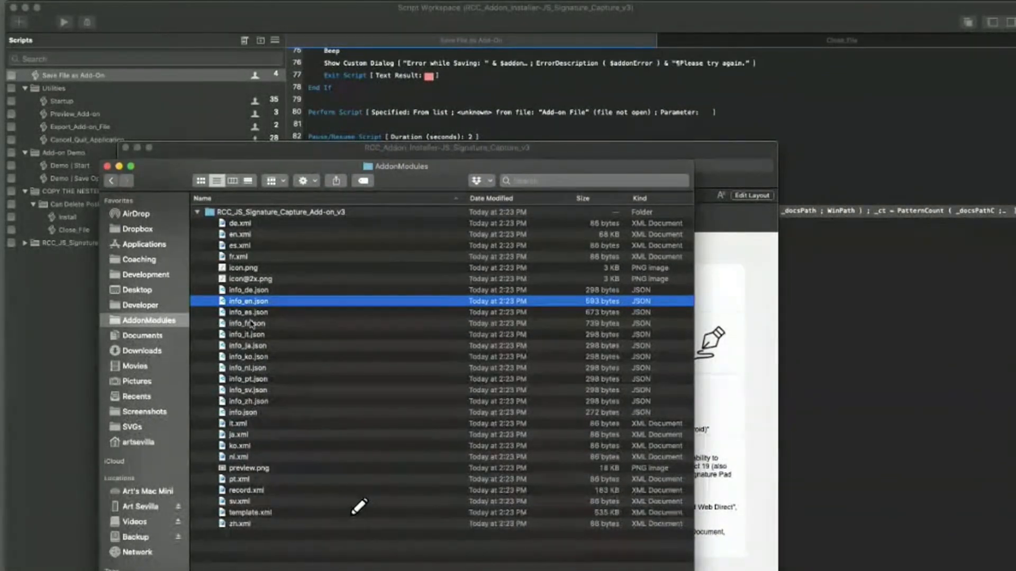
click(241, 414)
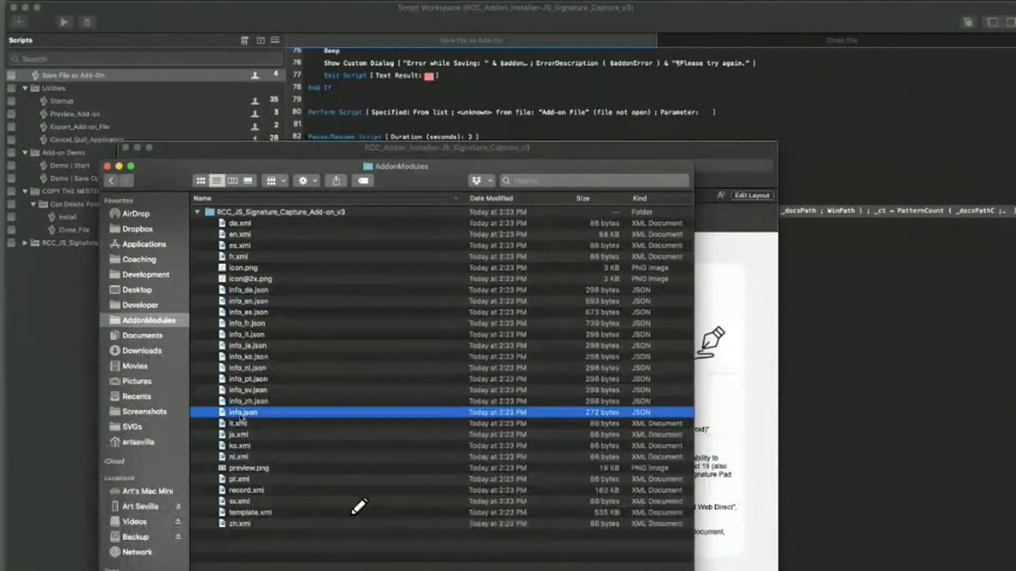
key(space)
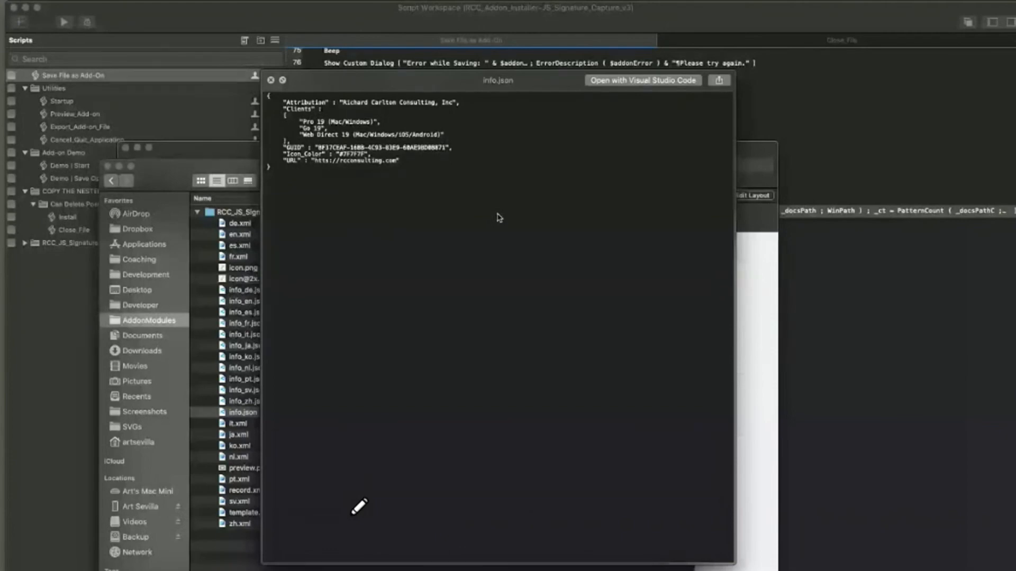
key(space)
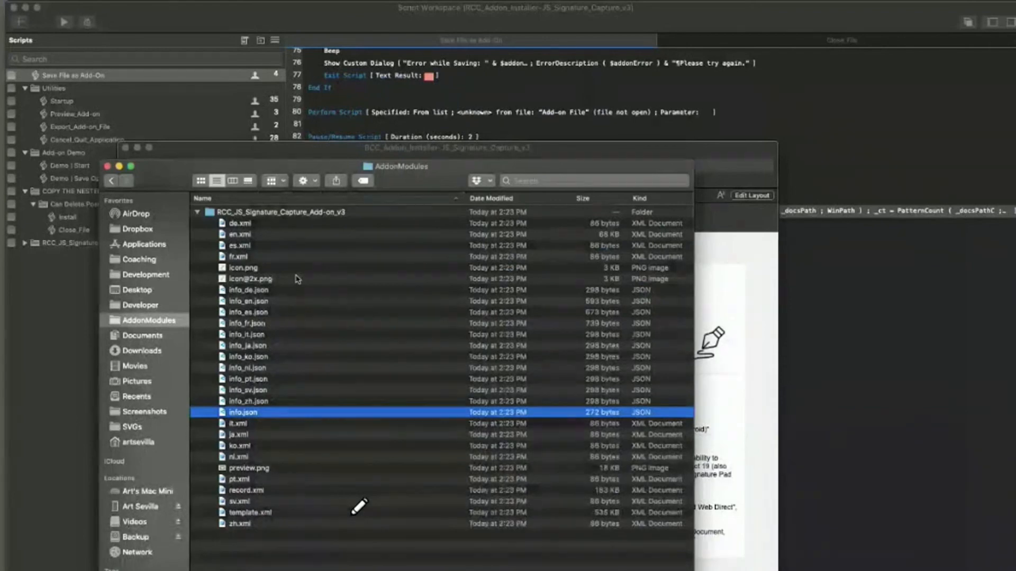
click(296, 301)
key(space)
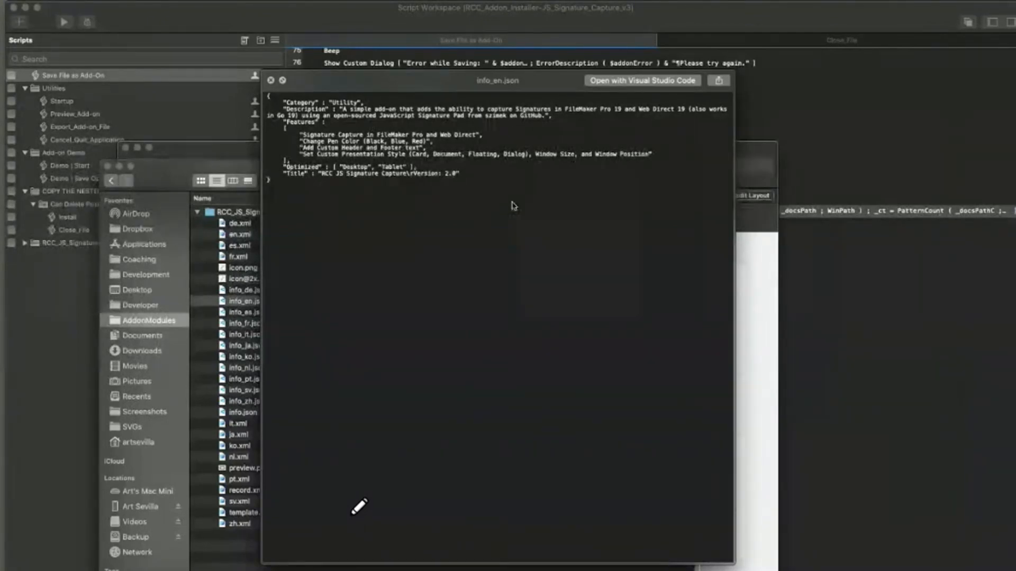
key(space)
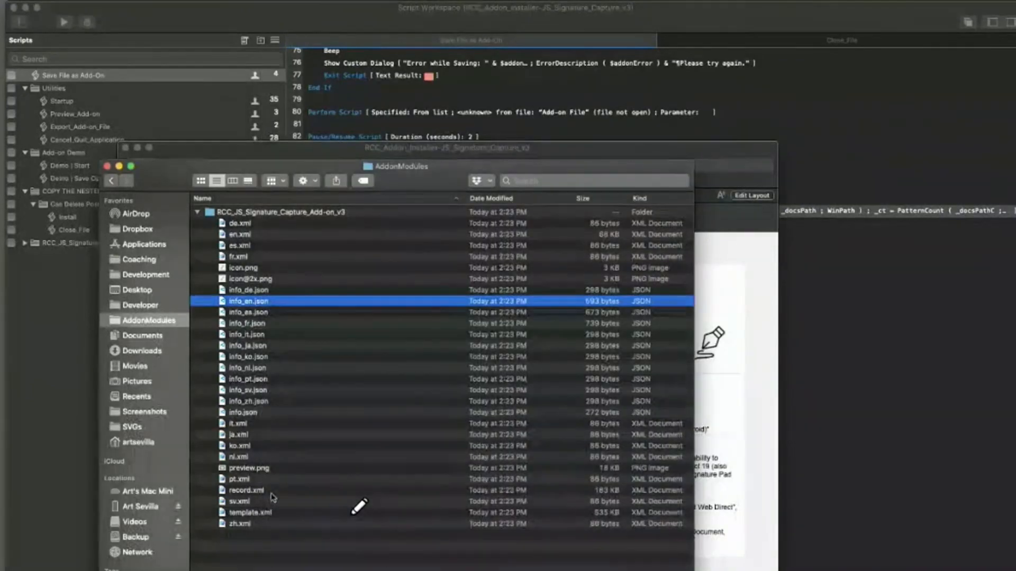
click(270, 468)
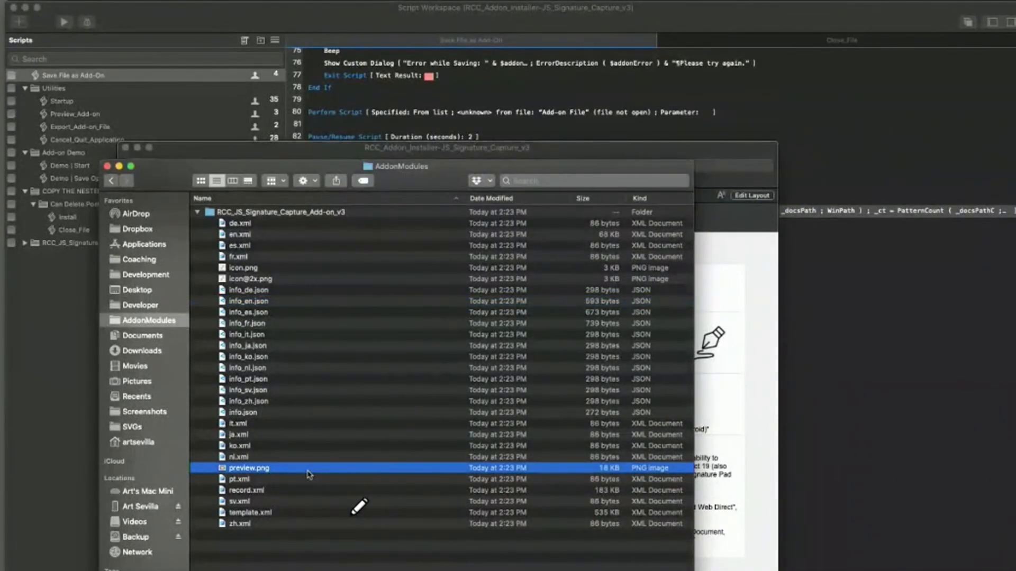
click(254, 267)
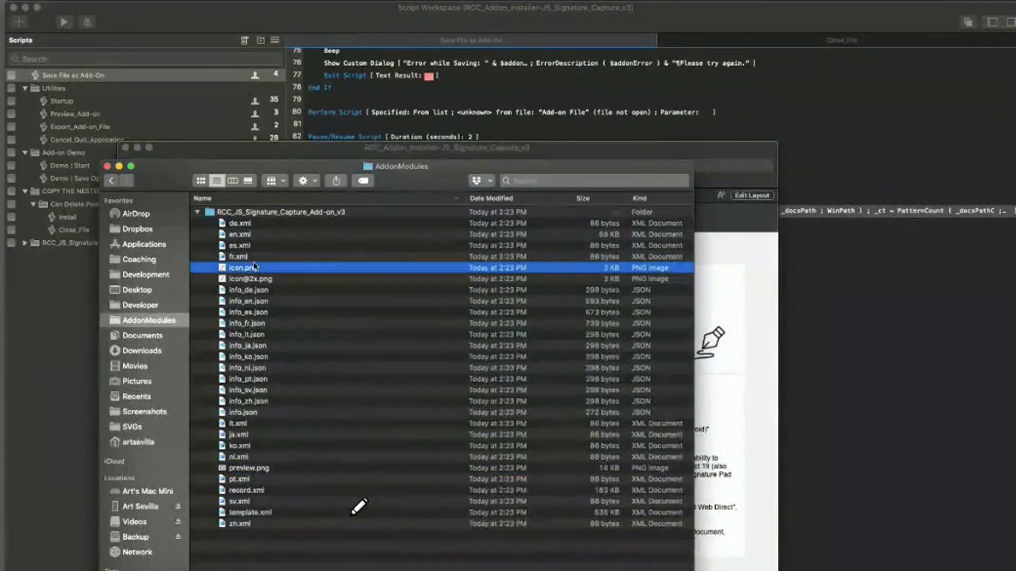
key(space)
key(Down)
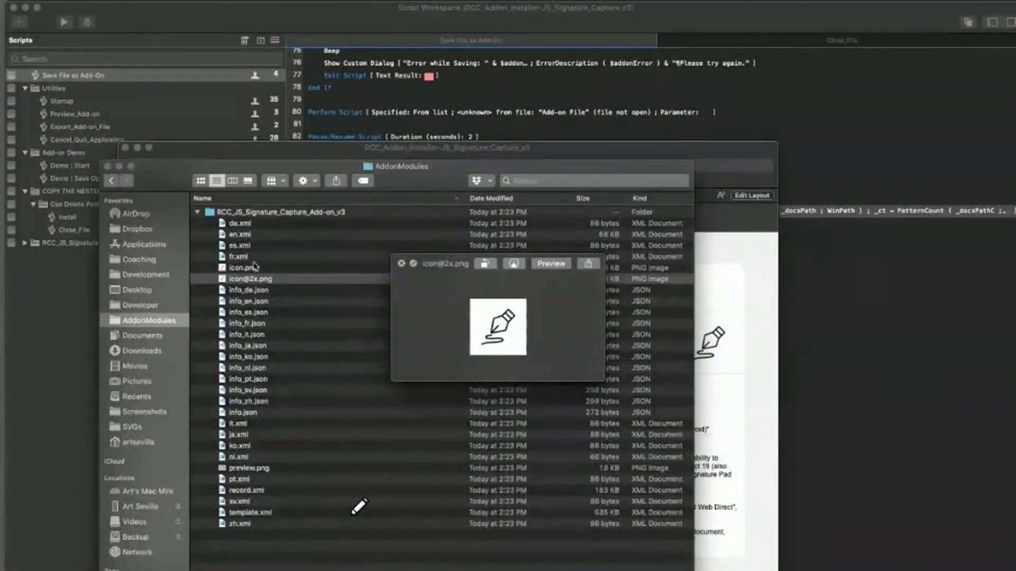
click(256, 471)
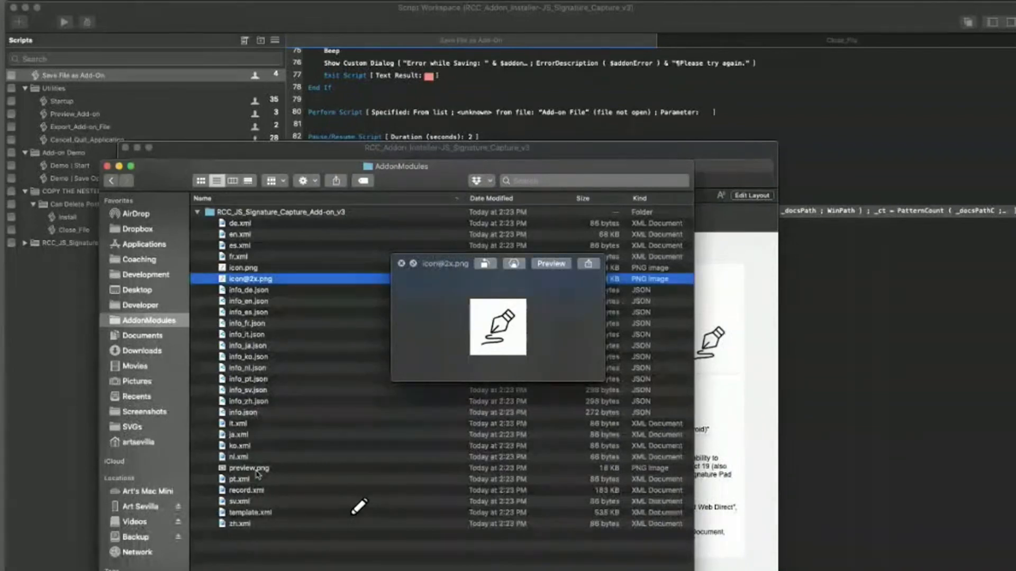
click(258, 474)
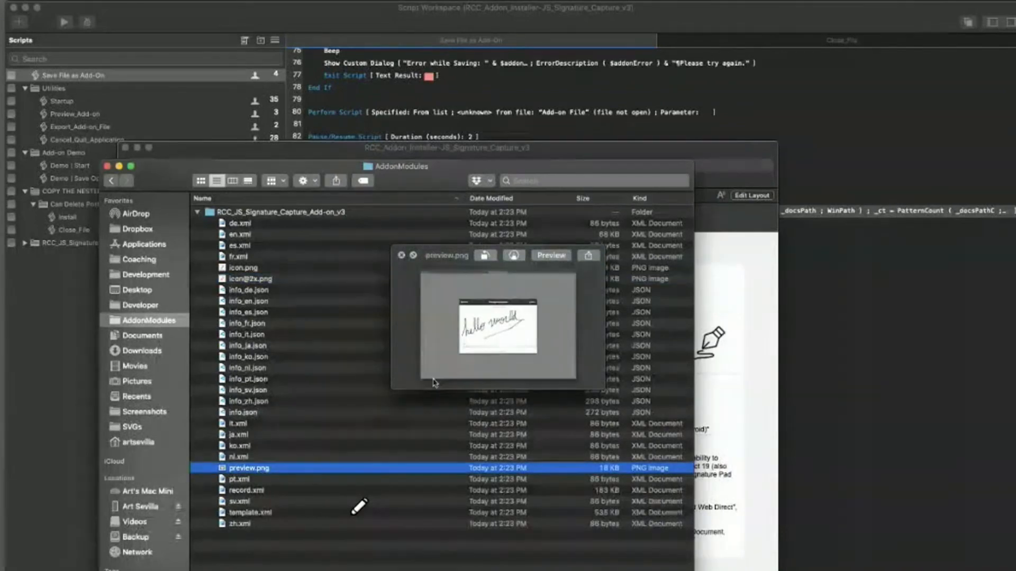
key(space)
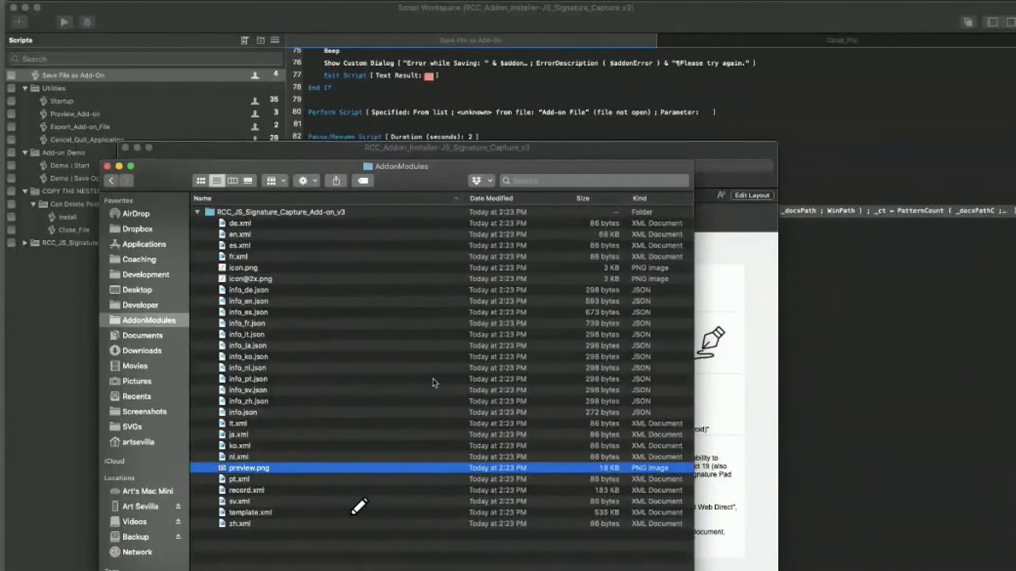
Switch to FileMaker's Script Workspace and review the Save File as Add-On script from the Save a Copy as Add-on Package step onward
key(super+Tab)
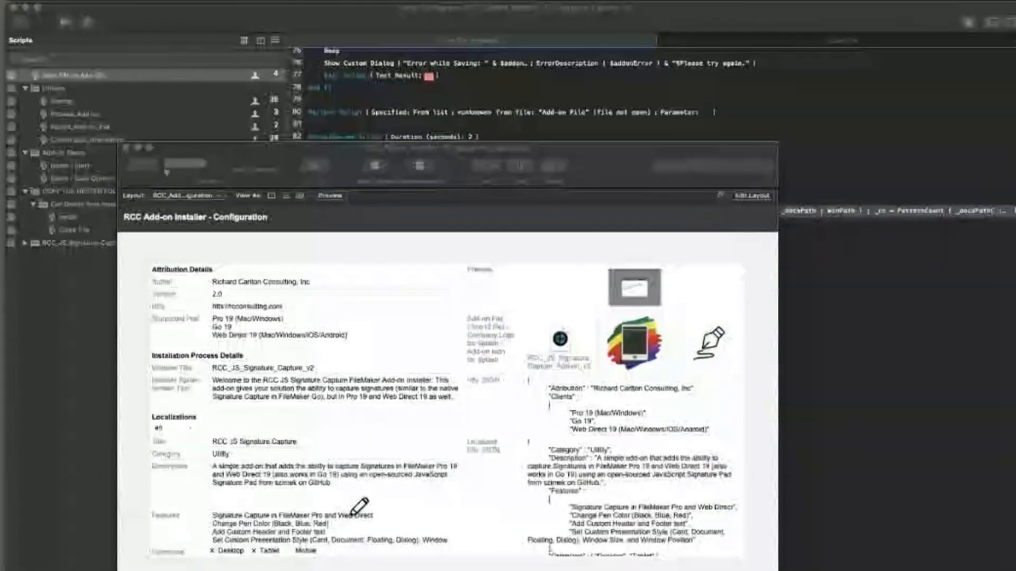
key(super+shift+s)
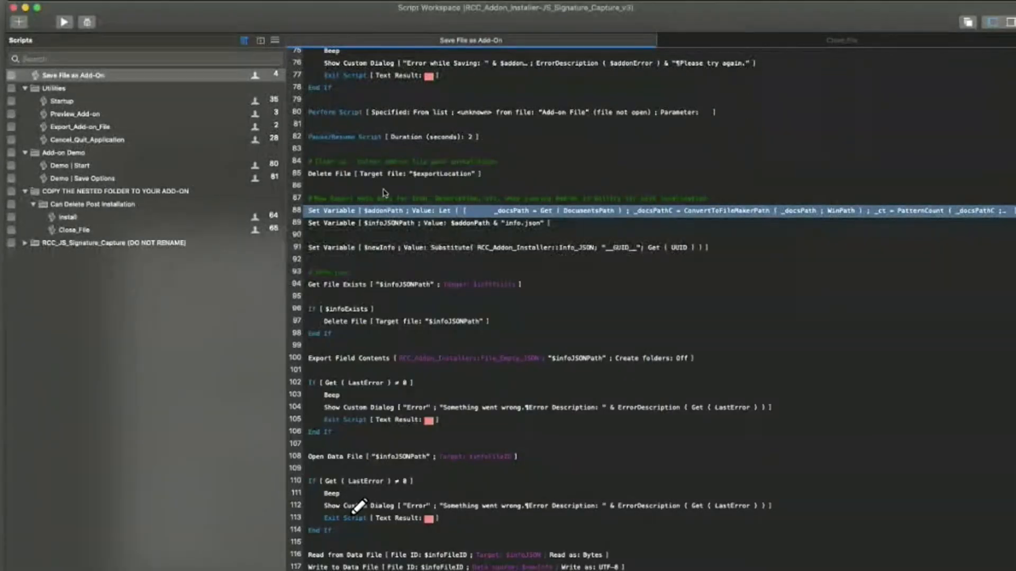
scroll(376, 197, up, 3)
scroll(377, 197, up, 3)
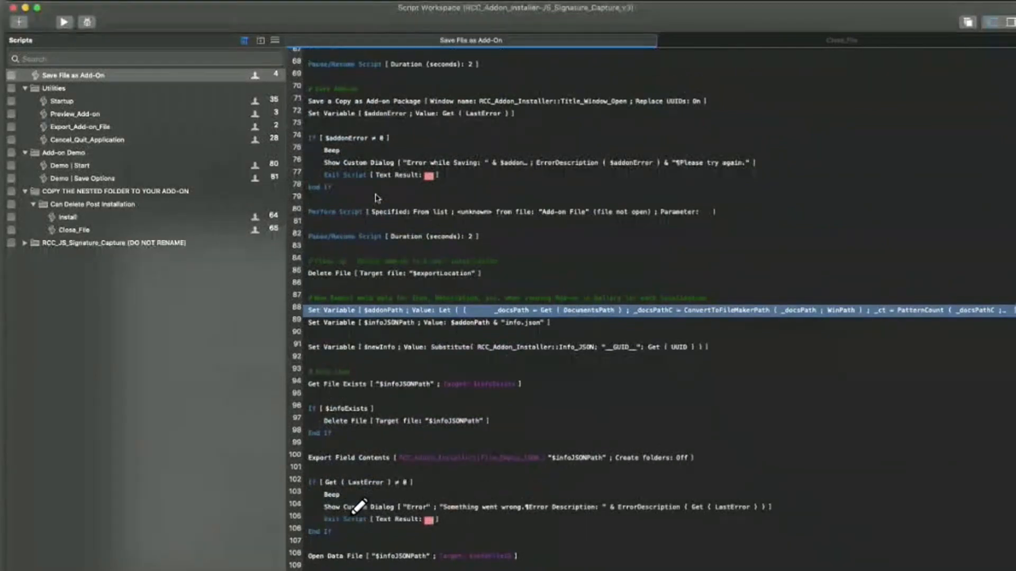
click(450, 134)
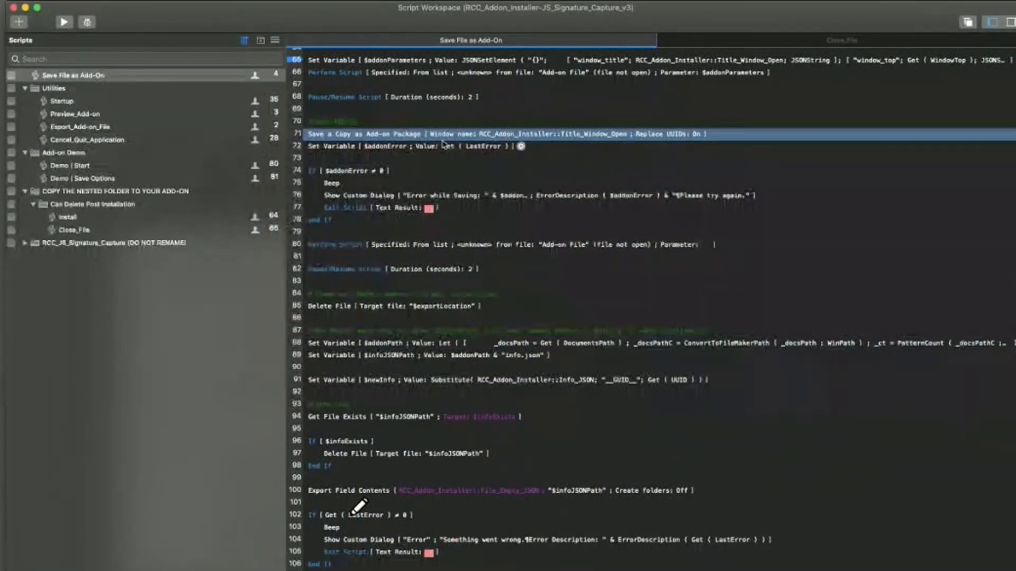
scroll(421, 283, down, 3)
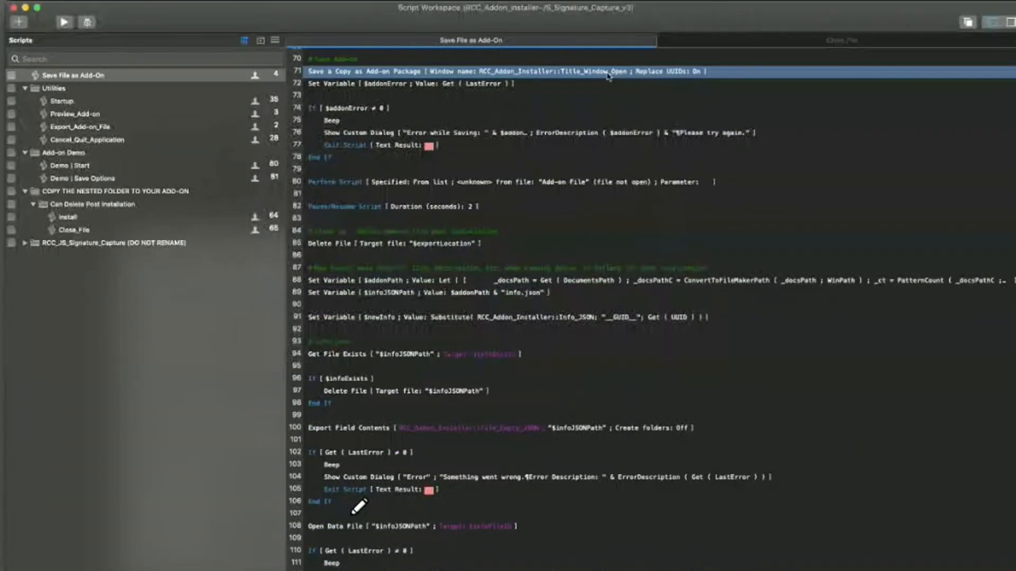
scroll(529, 290, down, 3)
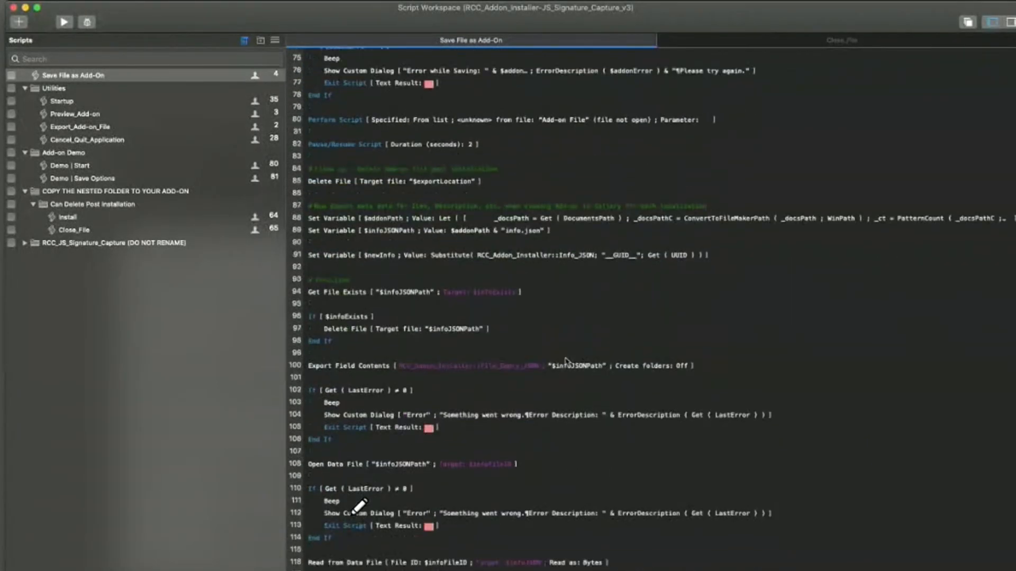
click(416, 256)
scroll(405, 288, down, 2)
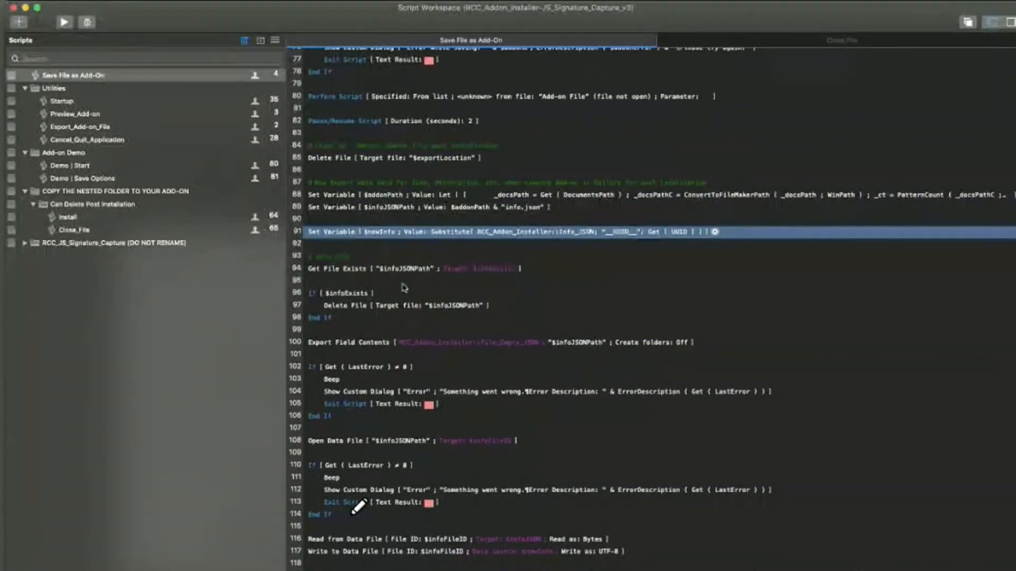
Inspect the calculation of the $addonPath variable, including its Mac and Windows AddonModules paths, and leave it without changes
click(427, 195)
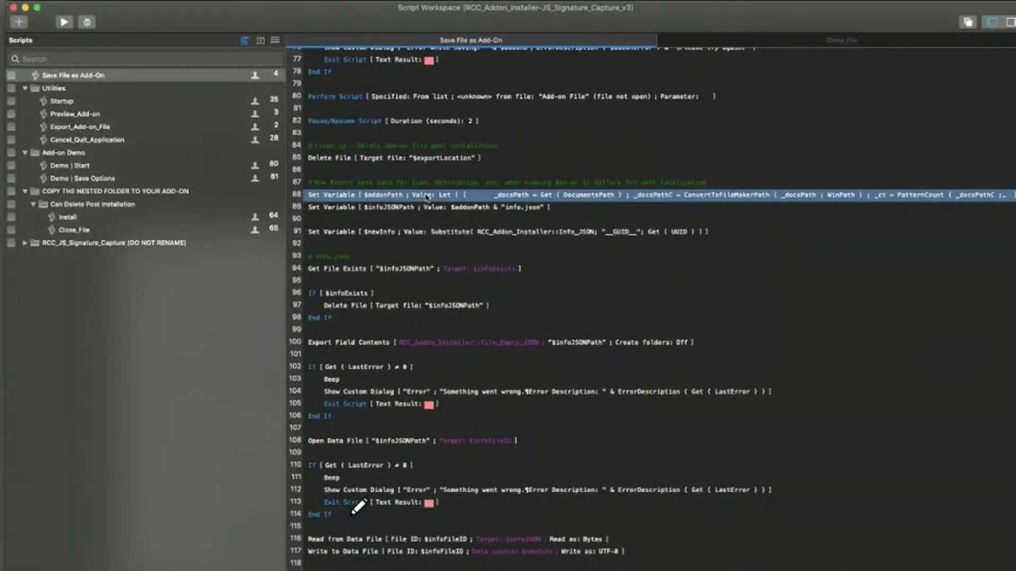
double_click(620, 200)
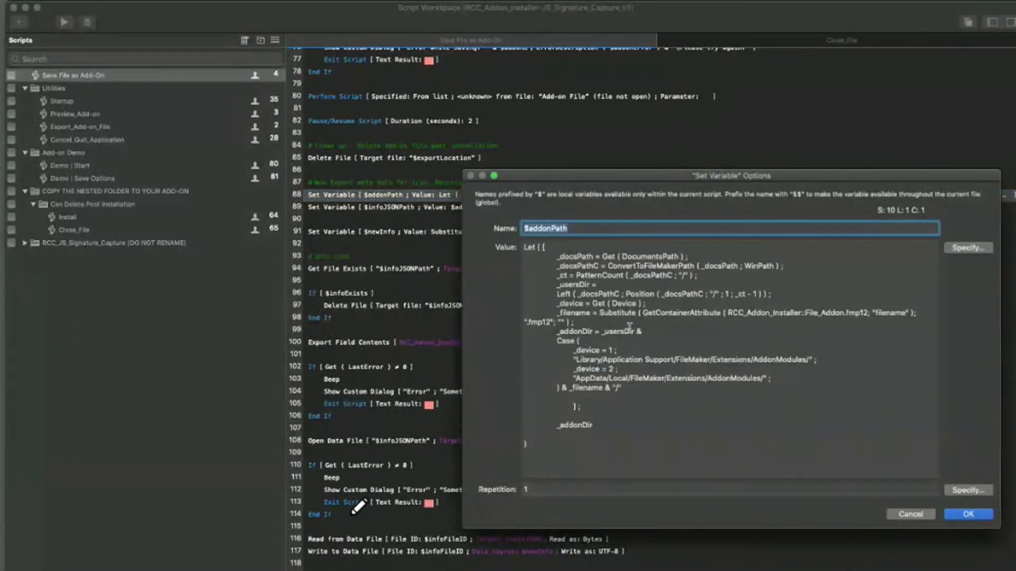
click(664, 380)
click(664, 380)
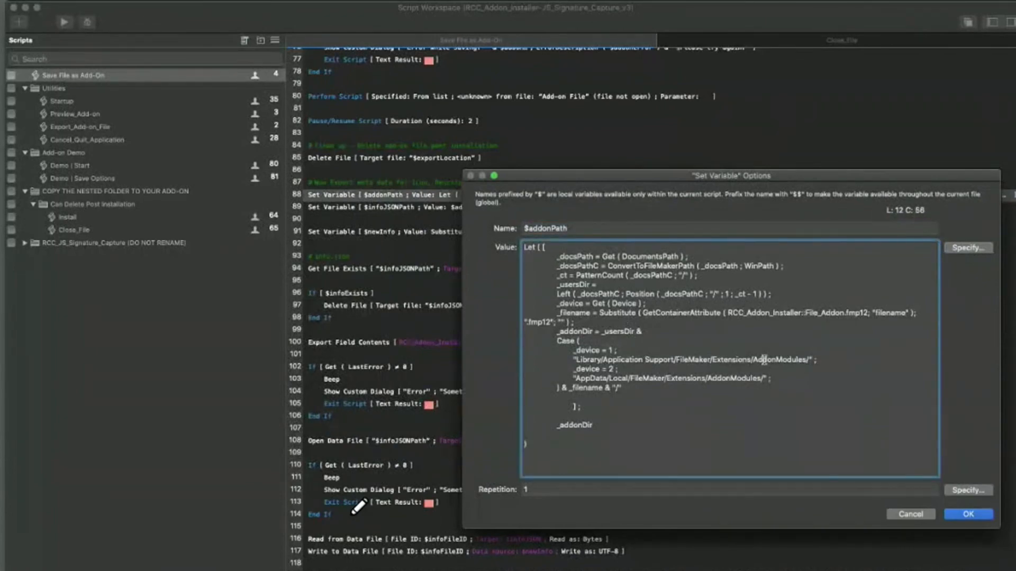
click(721, 378)
click(919, 515)
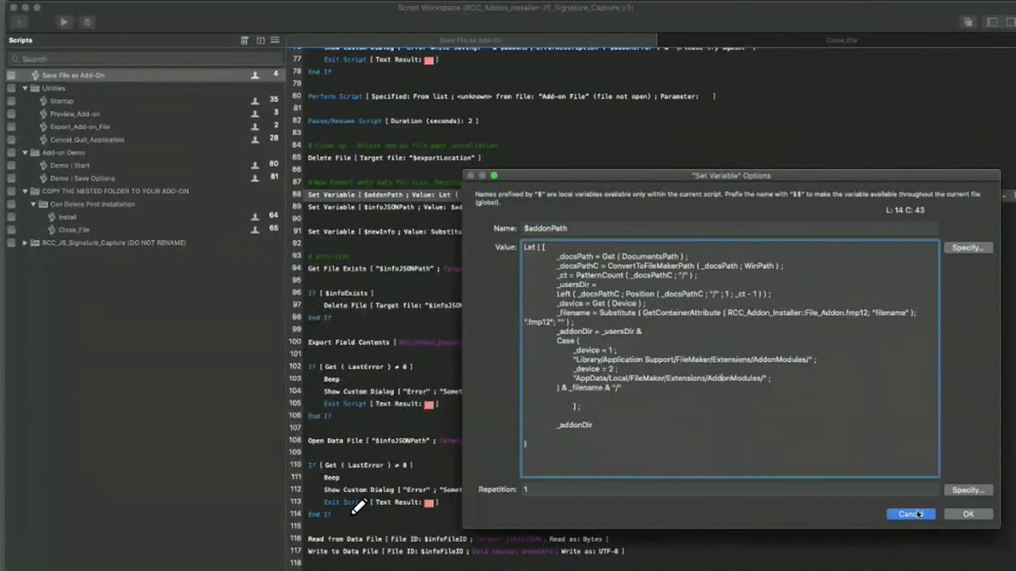
Review the script step that builds $infoJSONPath from $addonPath and "info.json"
scroll(376, 297, down, 1)
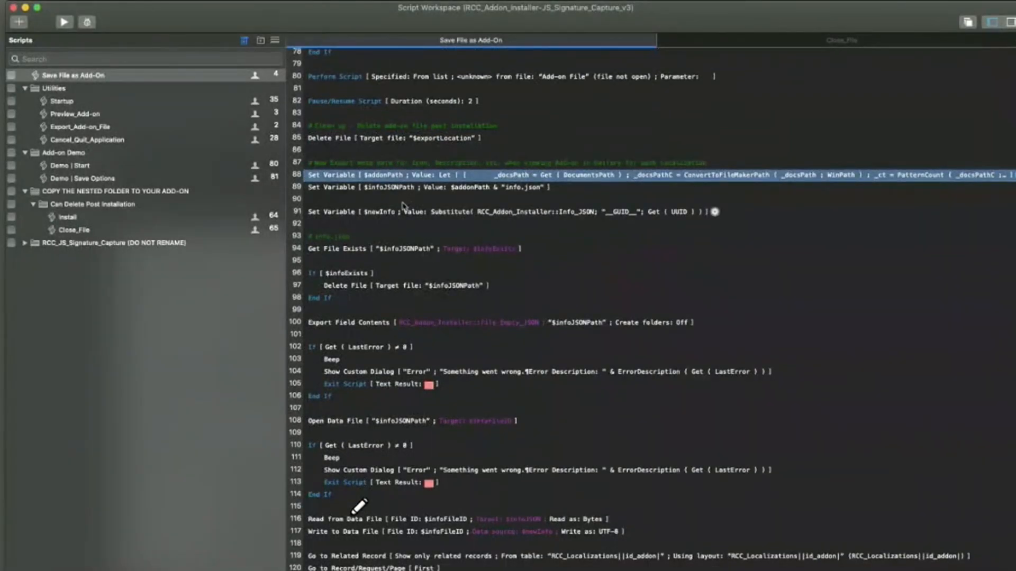
click(404, 207)
click(405, 188)
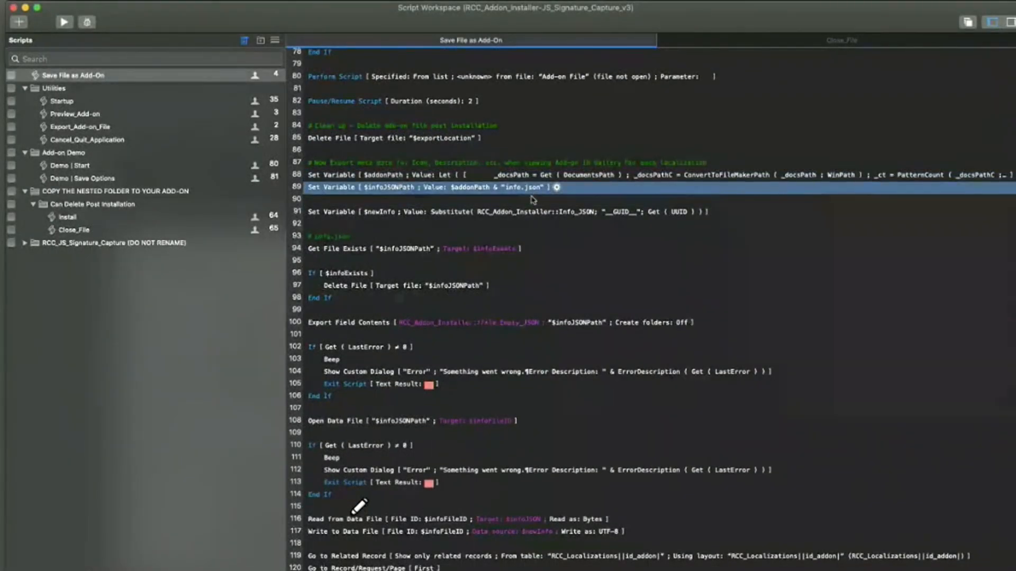
Inspect the $newInfo variable's Substitute calculation, focusing on the __GUID__ placeholder, and close it without changes
click(383, 214)
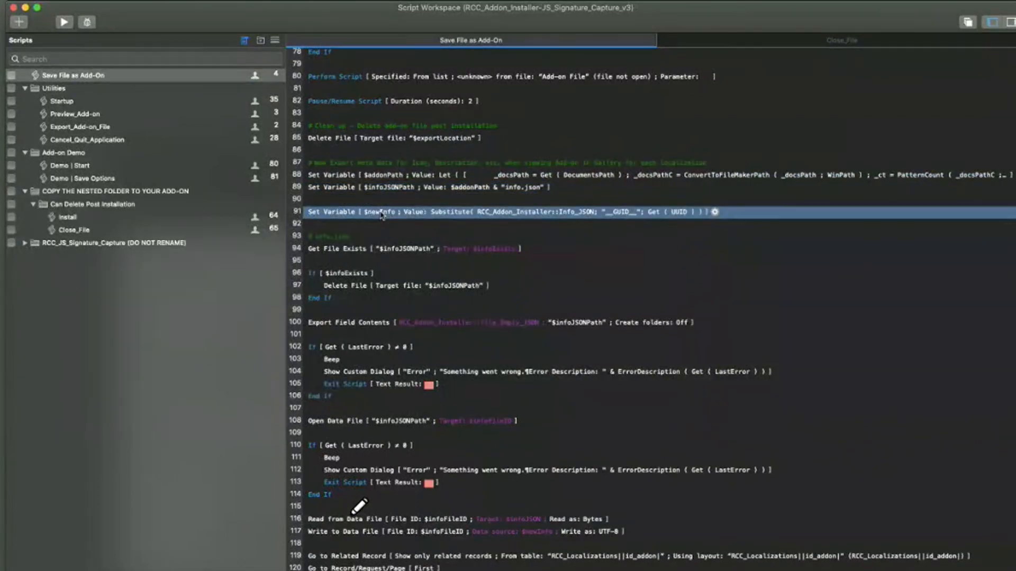
double_click(503, 215)
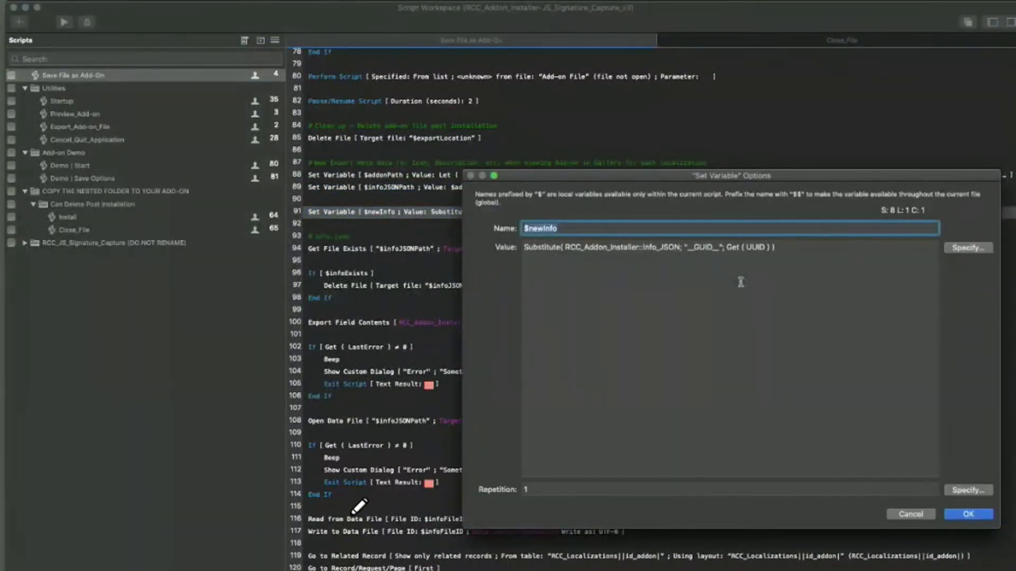
click(757, 247)
click(704, 248)
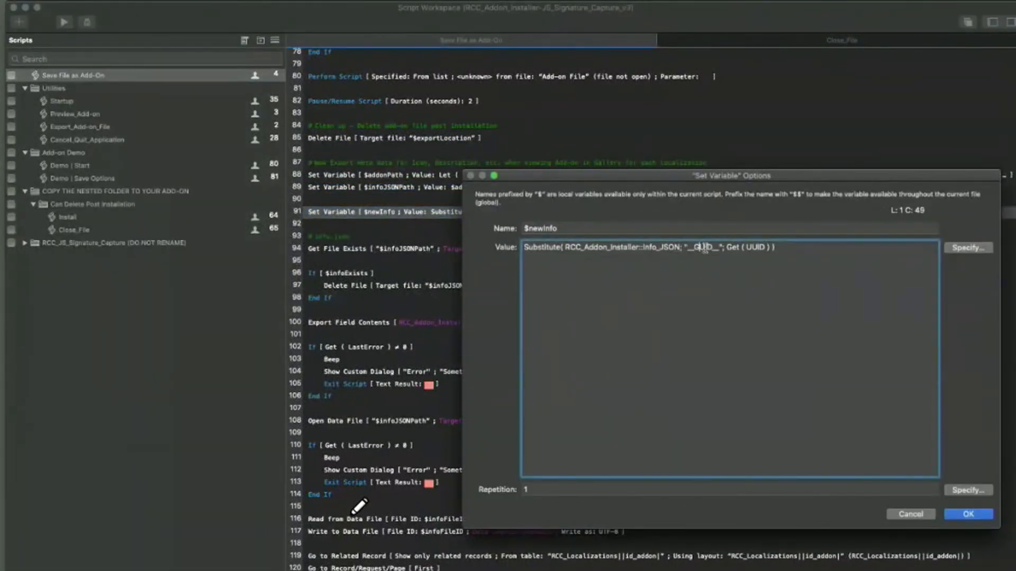
drag(705, 247, 692, 247)
click(706, 247)
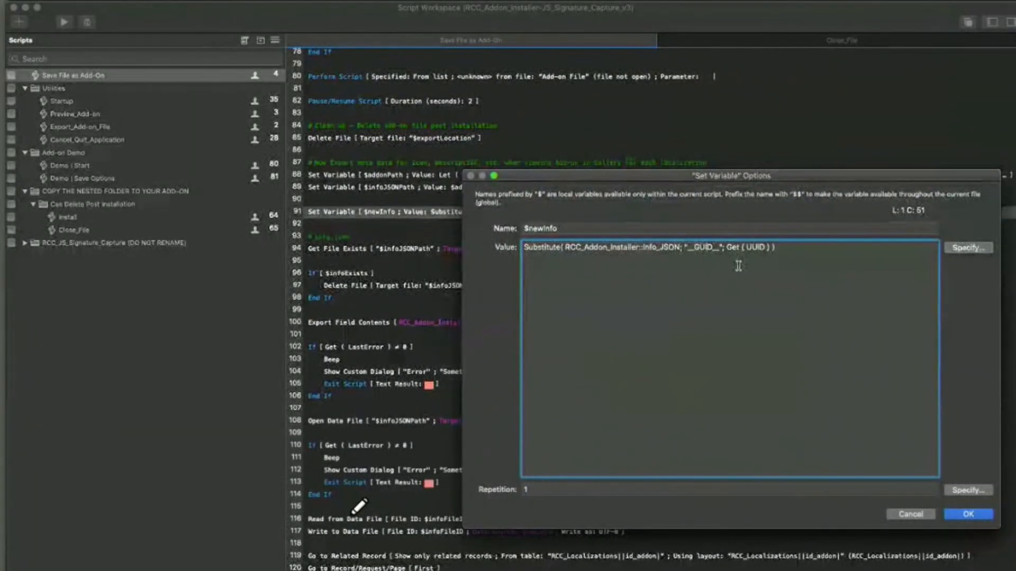
click(900, 514)
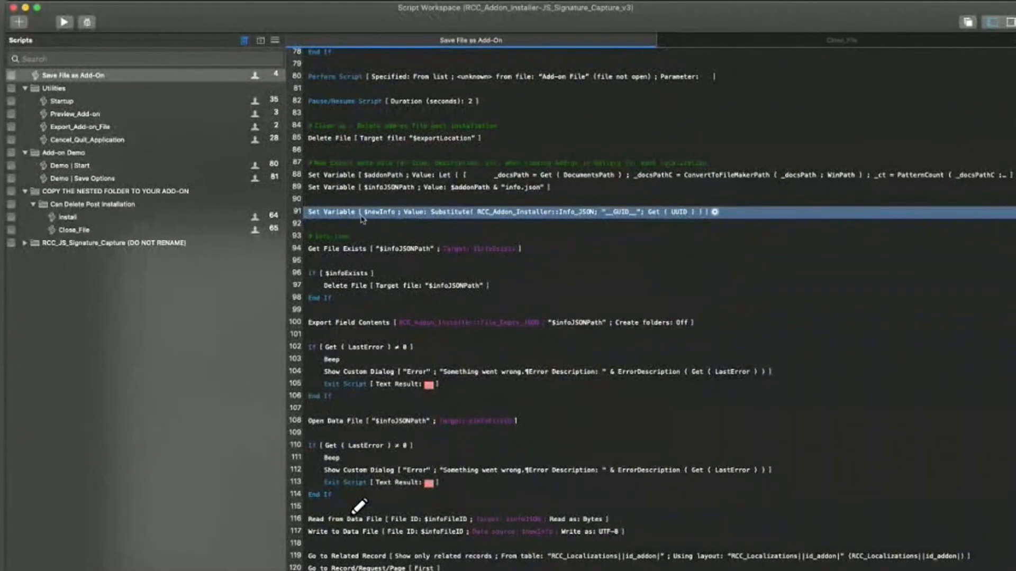
Examine the info.json steps that check for the existing file, delete it and export the empty JSON field contents to $infoJSONPath
scroll(405, 302, down, 2)
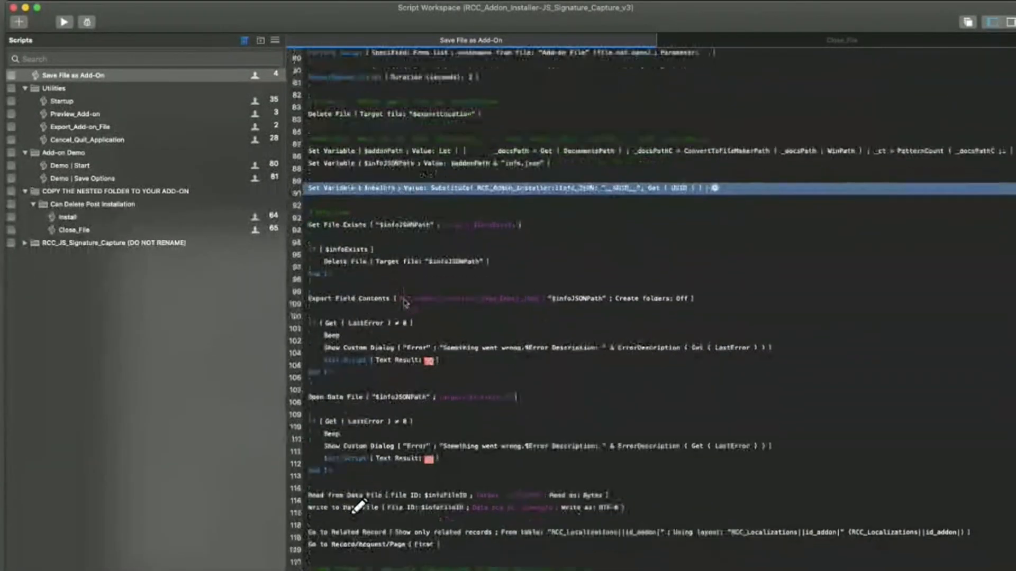
scroll(405, 303, down, 5)
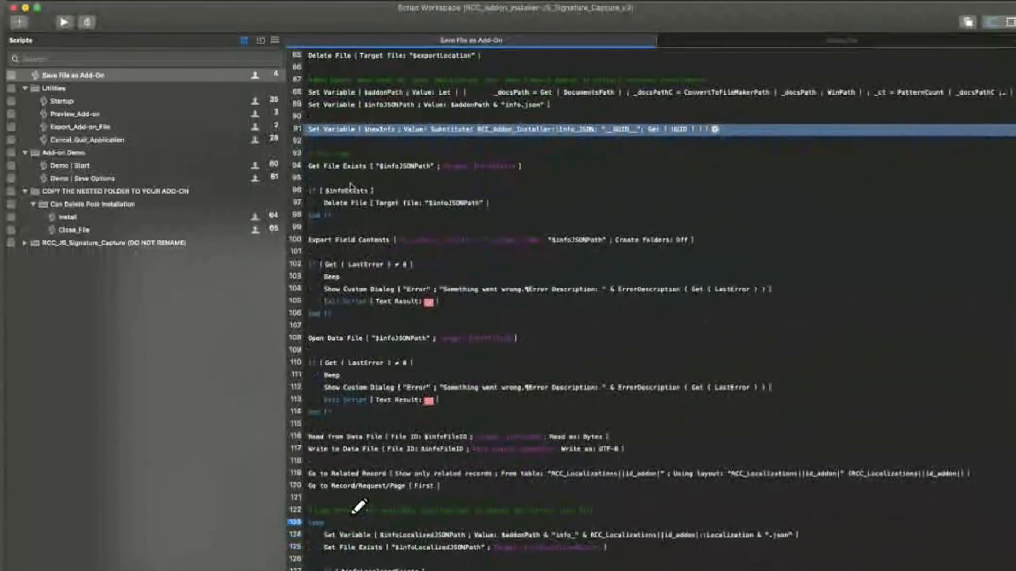
click(331, 165)
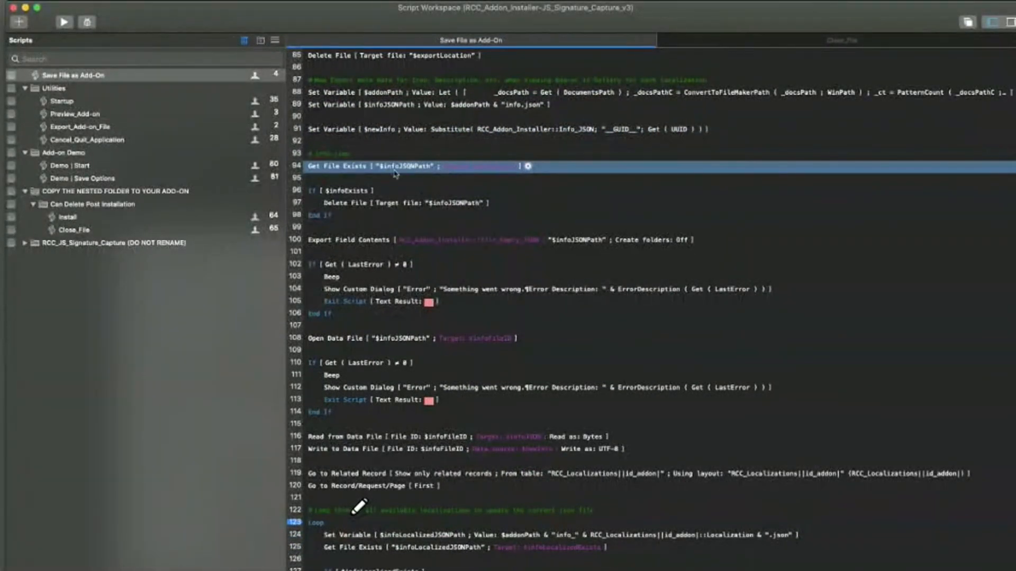
click(355, 205)
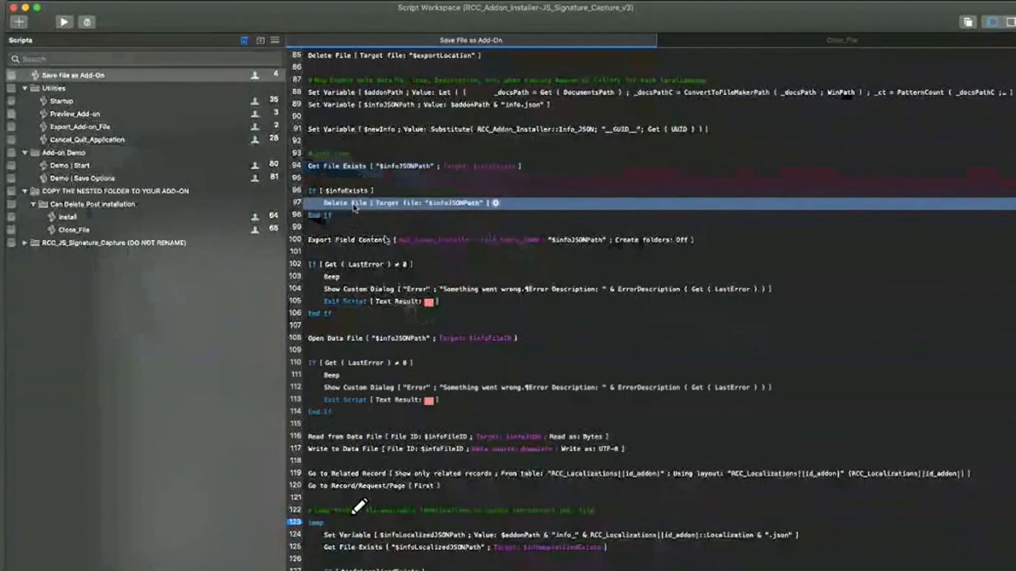
click(363, 242)
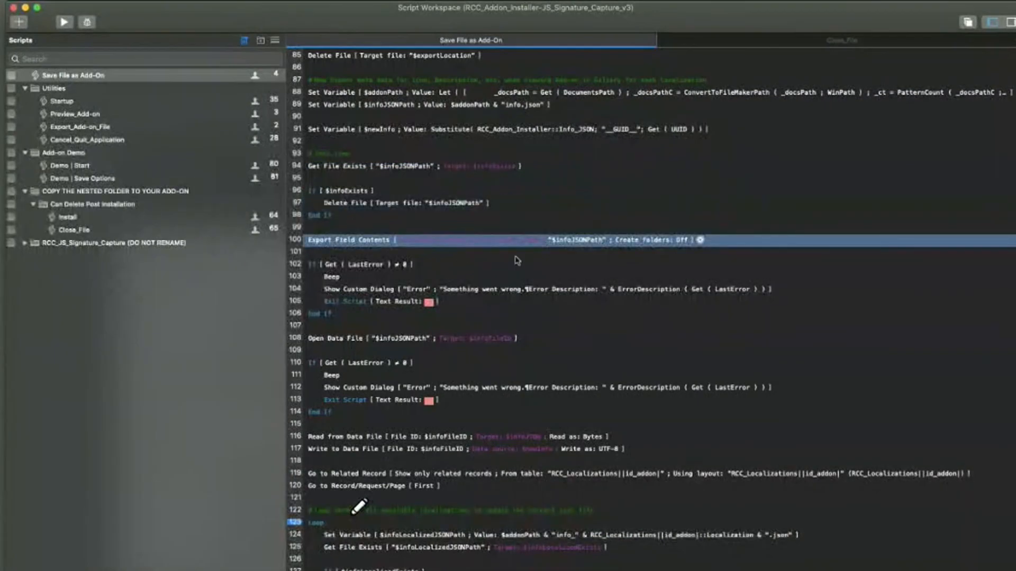
Check the error test after the JSON export and view the info JSON files in the AddonModules folder, selecting info_de.json
click(518, 262)
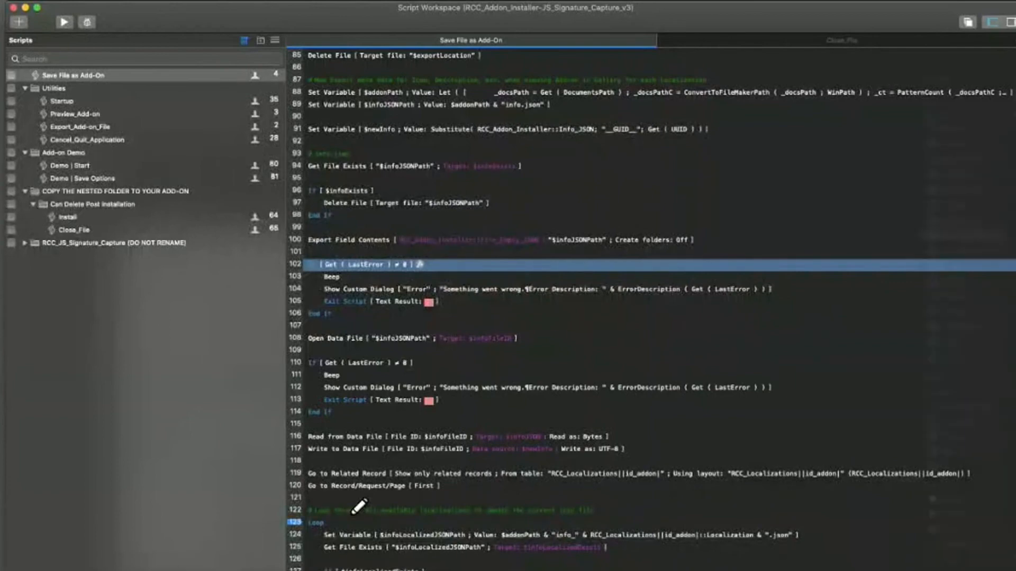
drag(1015, 108, 557, 79)
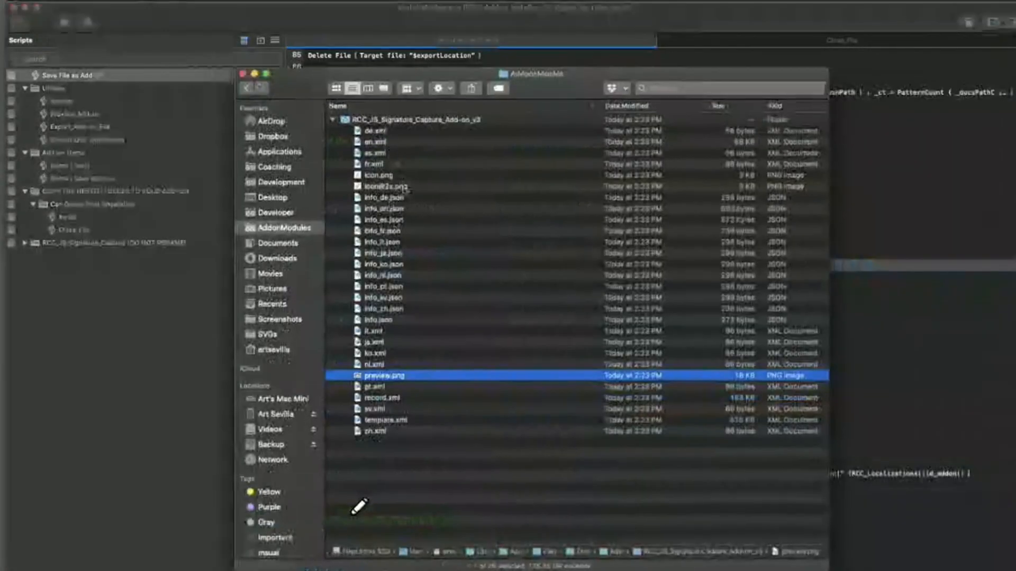
click(402, 186)
click(402, 198)
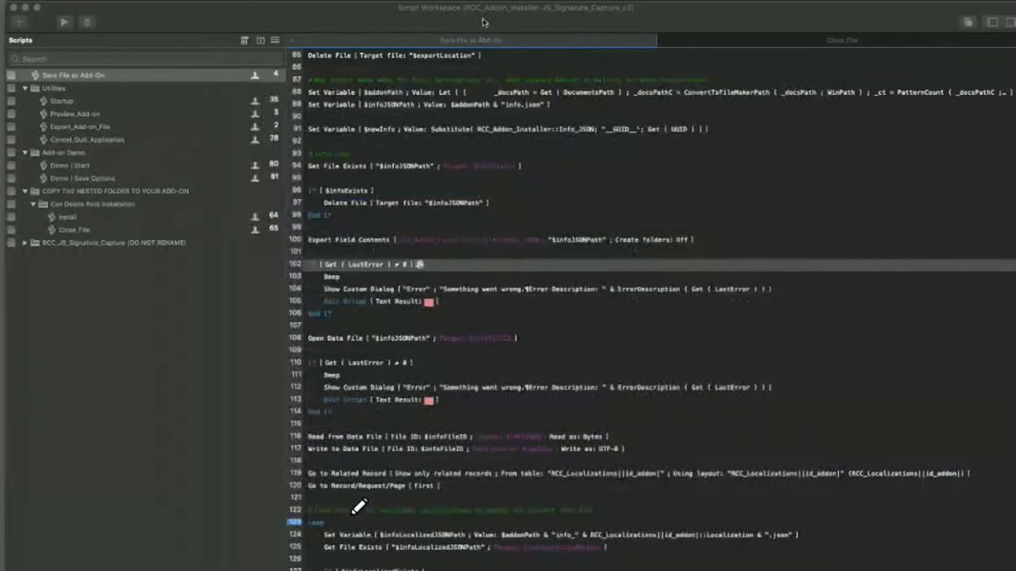
click(484, 22)
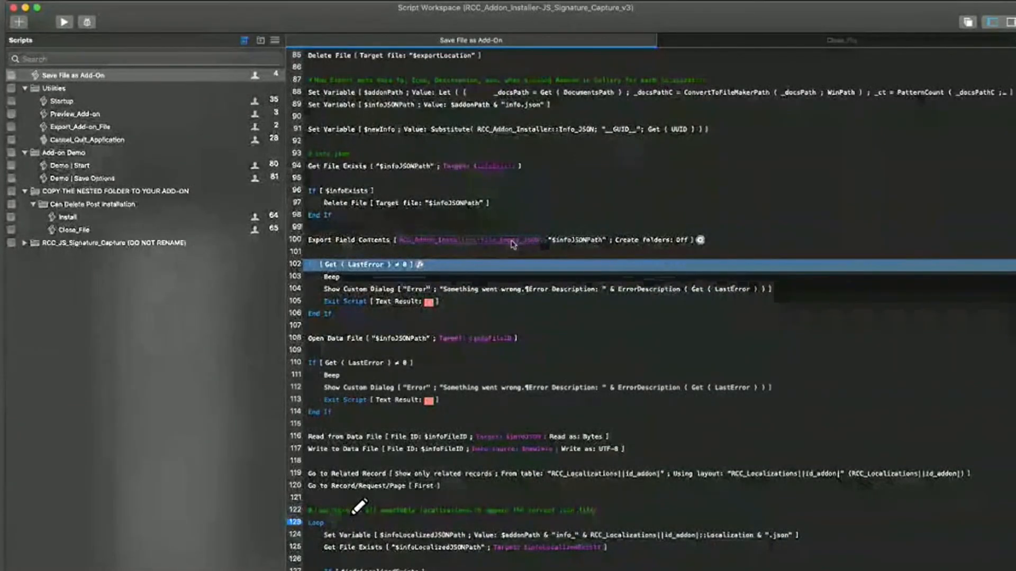
Review the Open Data File step for $infoJSONPath and the error handling that follows it
click(354, 341)
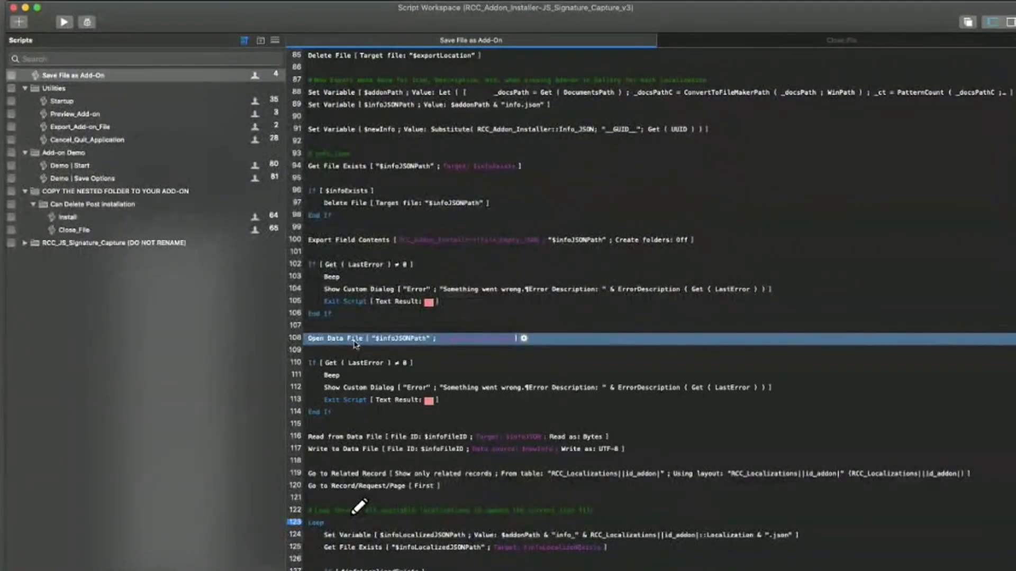
scroll(353, 345, down, 2)
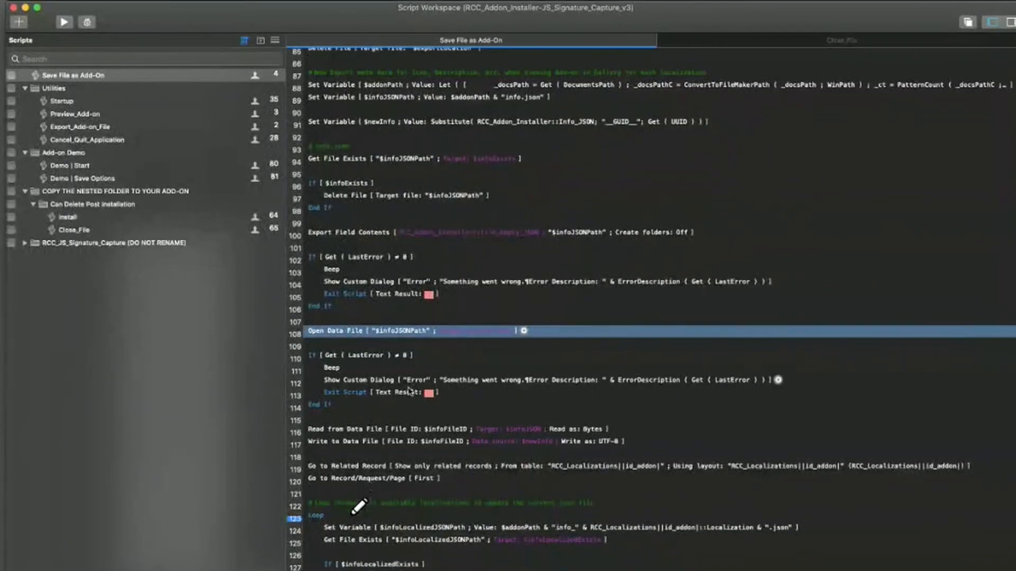
scroll(336, 317, down, 3)
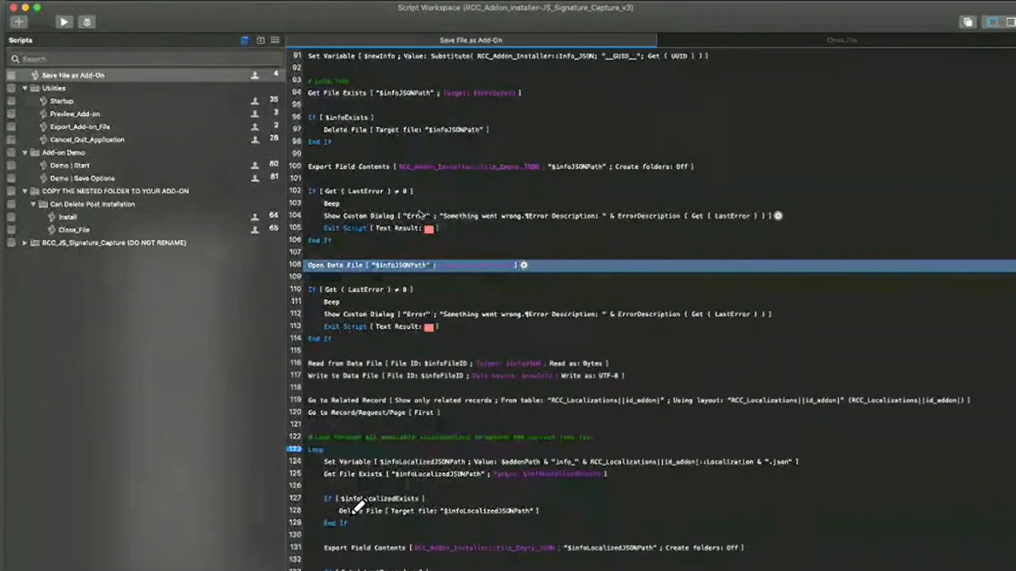
scroll(406, 281, down, 5)
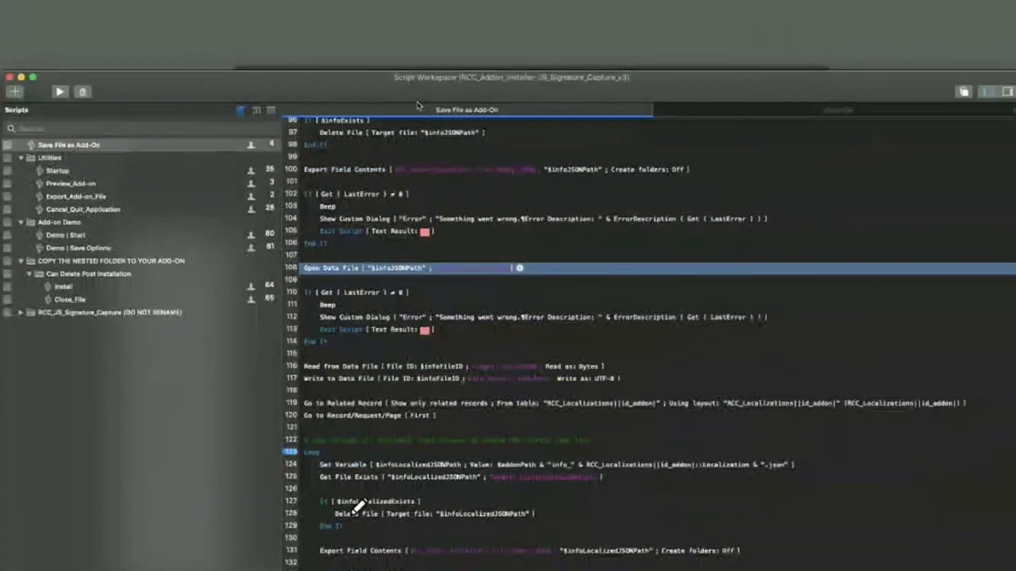
Examine the Info JSON field on the add-on installer's Configuration layout, down to the GUID, icon color and URL entries
drag(423, 25, 420, 351)
click(219, 243)
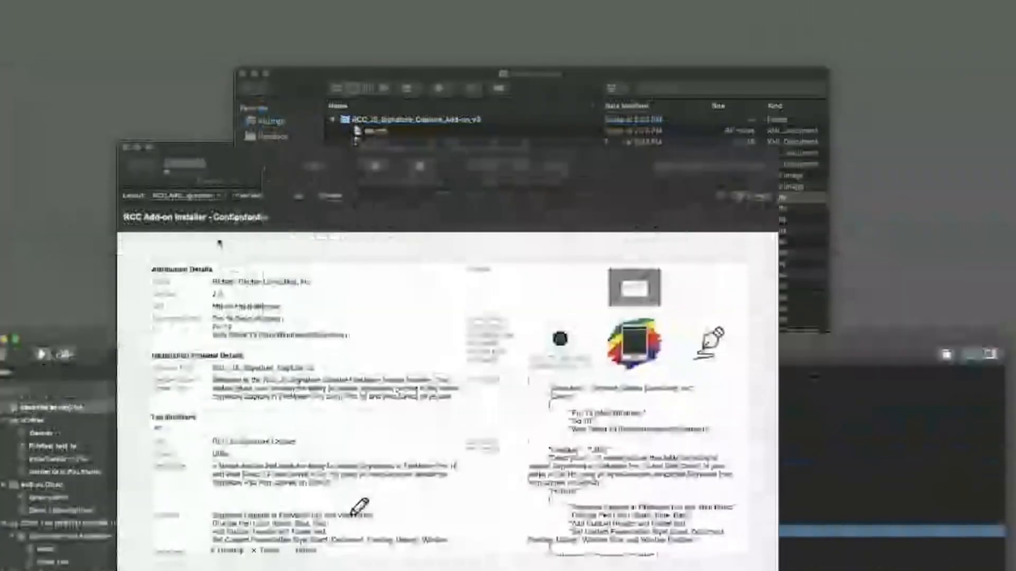
click(567, 404)
scroll(567, 404, down, 5)
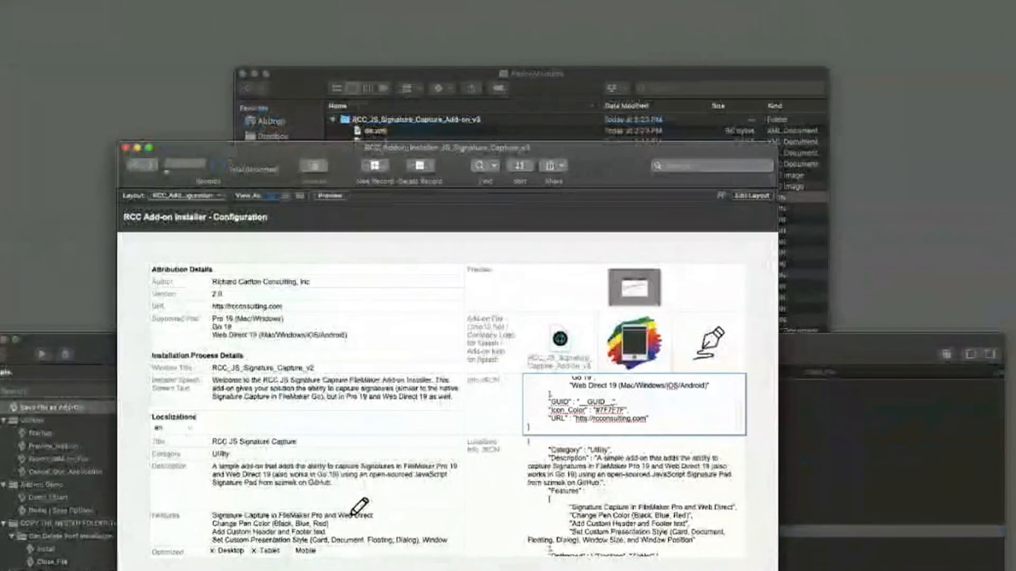
scroll(590, 411, up, 2)
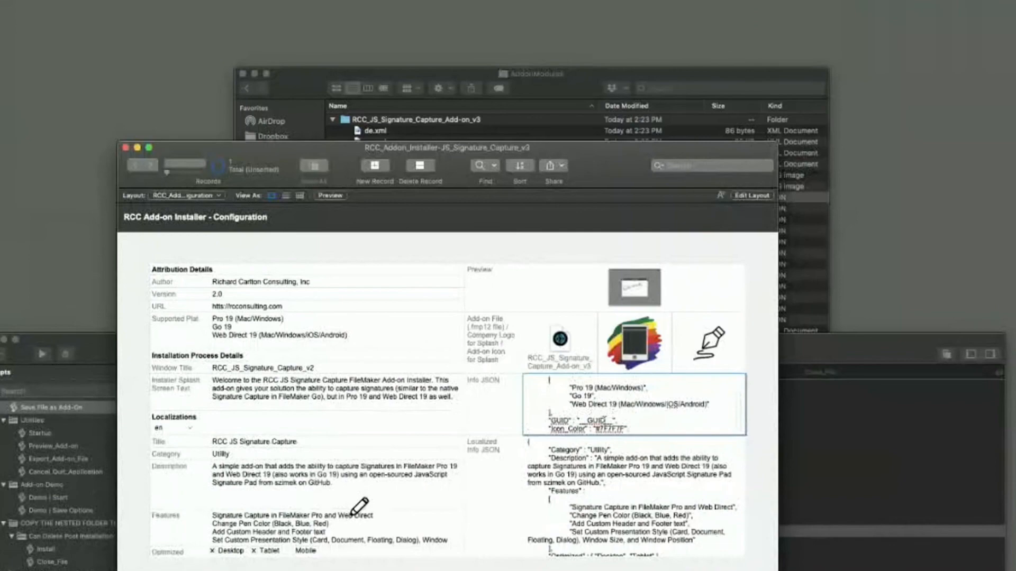
Return to the Save File as Add-On script and review the steps that read from and write to $infoFileID
click(894, 493)
scroll(642, 497, down, 5)
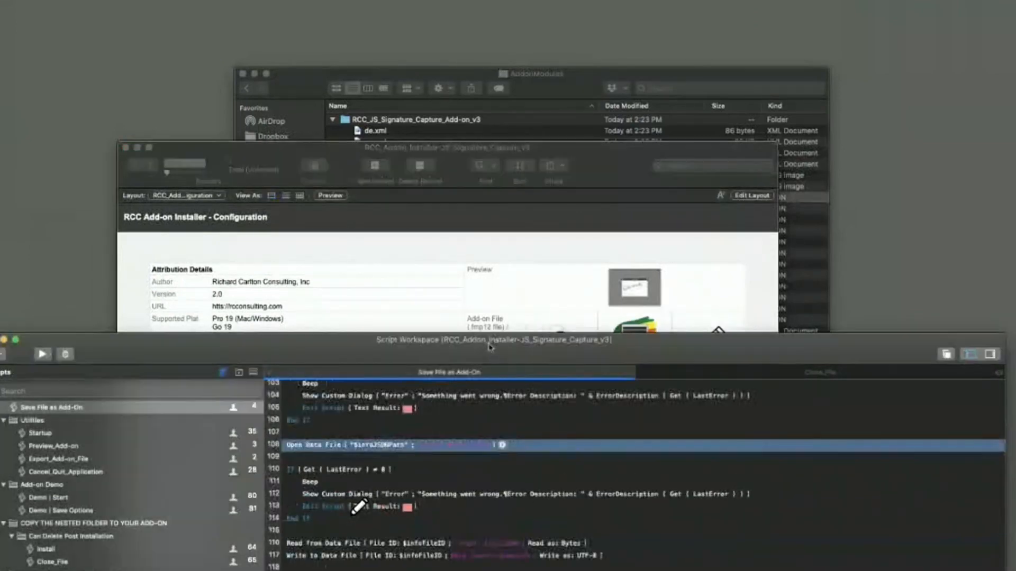
drag(492, 344, 495, 23)
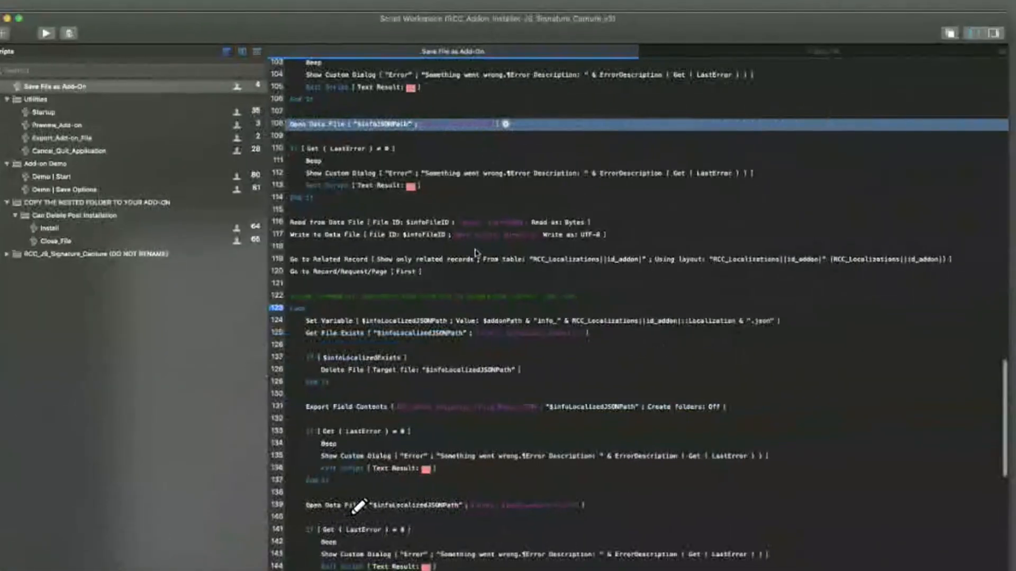
scroll(476, 253, down, 3)
scroll(476, 252, up, 4)
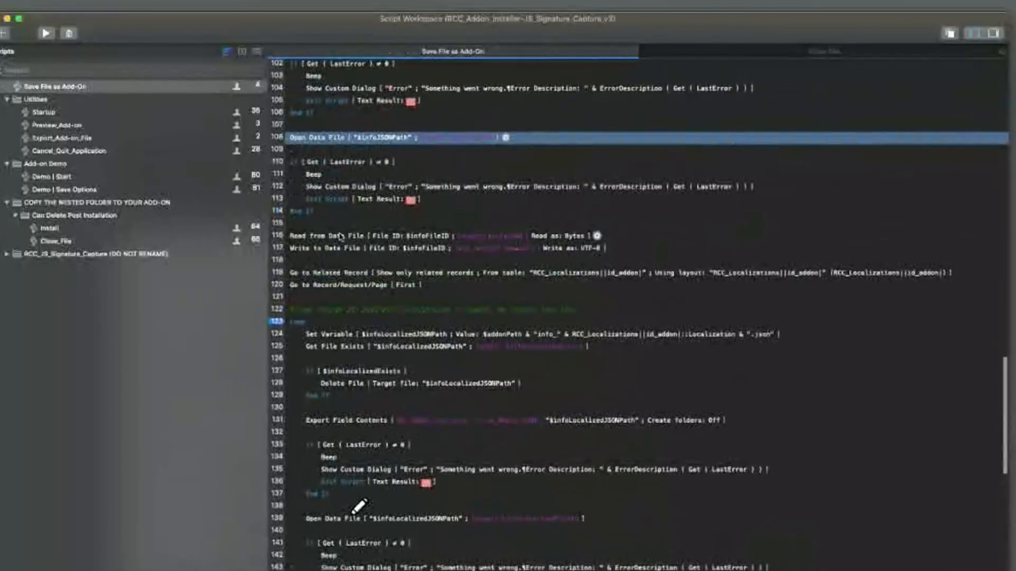
scroll(341, 236, up, 1)
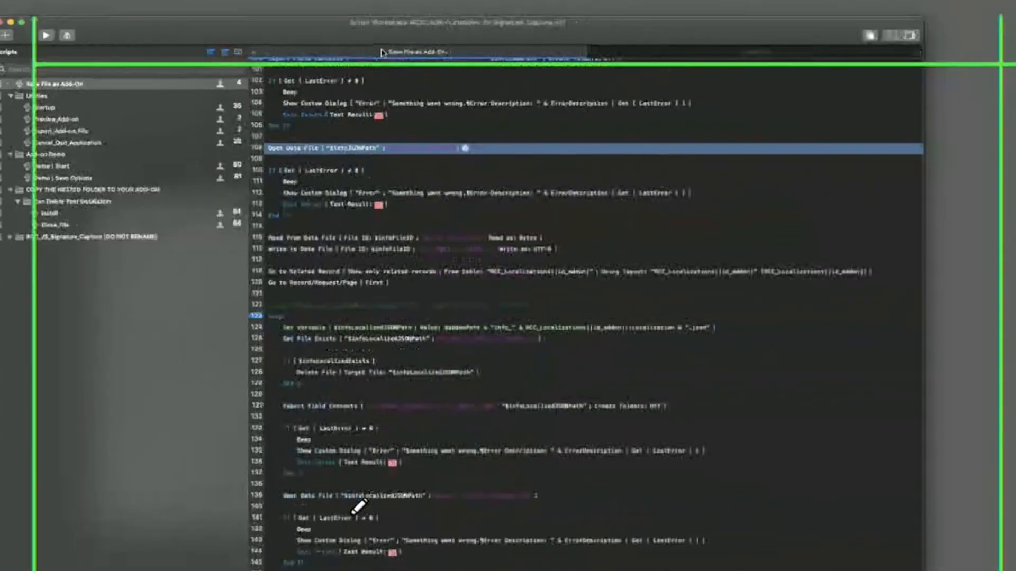
Look over the localized info JSON files in the add-on's folder in Finder, then return to the script's localization loop
key(ctrl+Up)
click(811, 141)
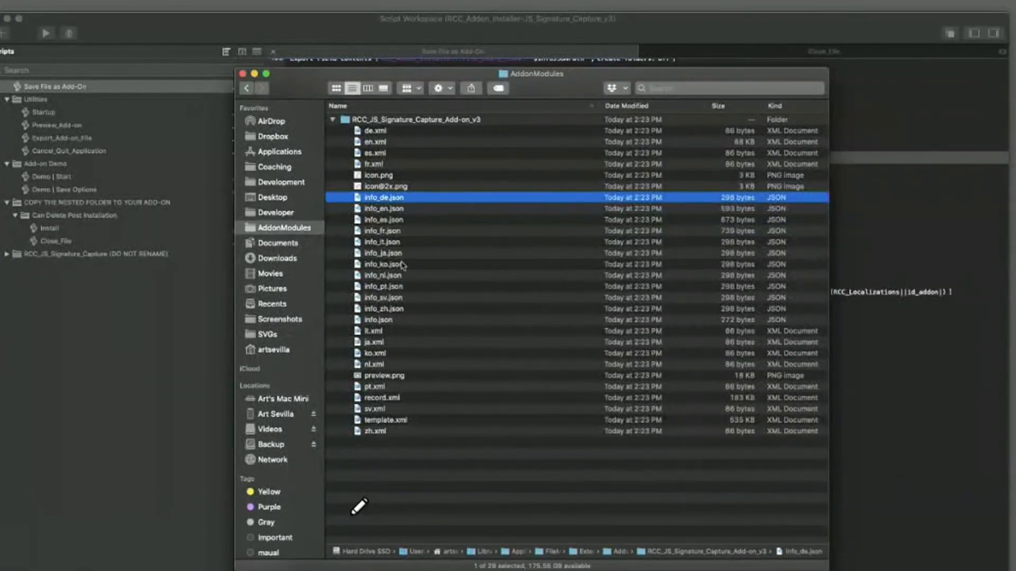
click(405, 19)
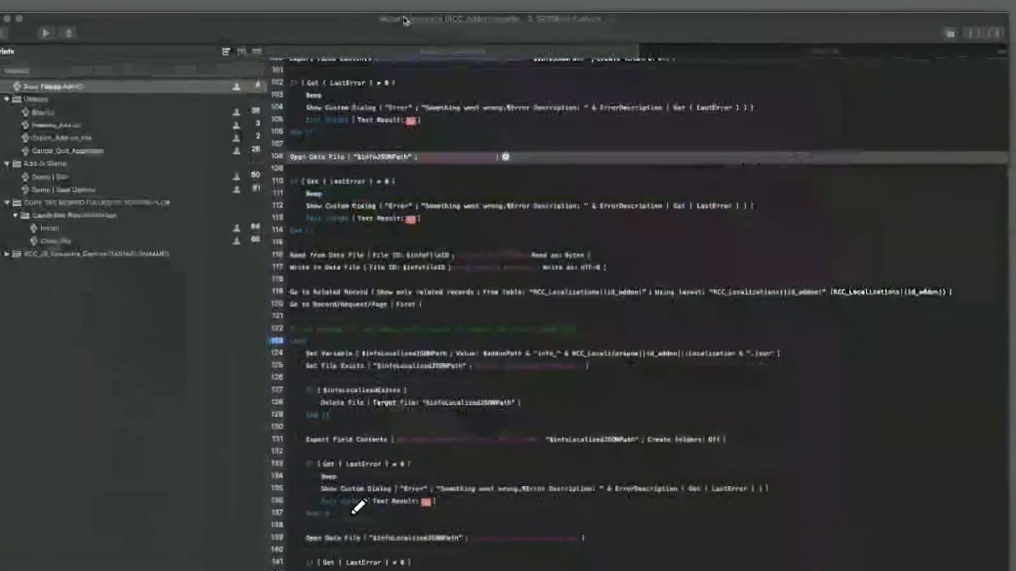
scroll(390, 341, down, 2)
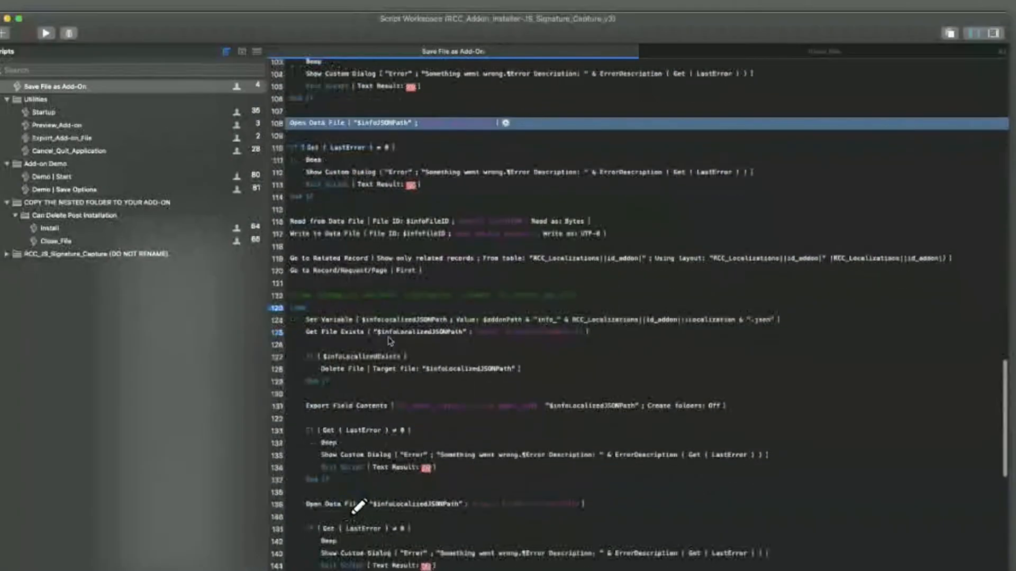
scroll(390, 341, down, 1)
Check the Info JSON field on the Configuration layout once more and go back to the script
key(ctrl+Up)
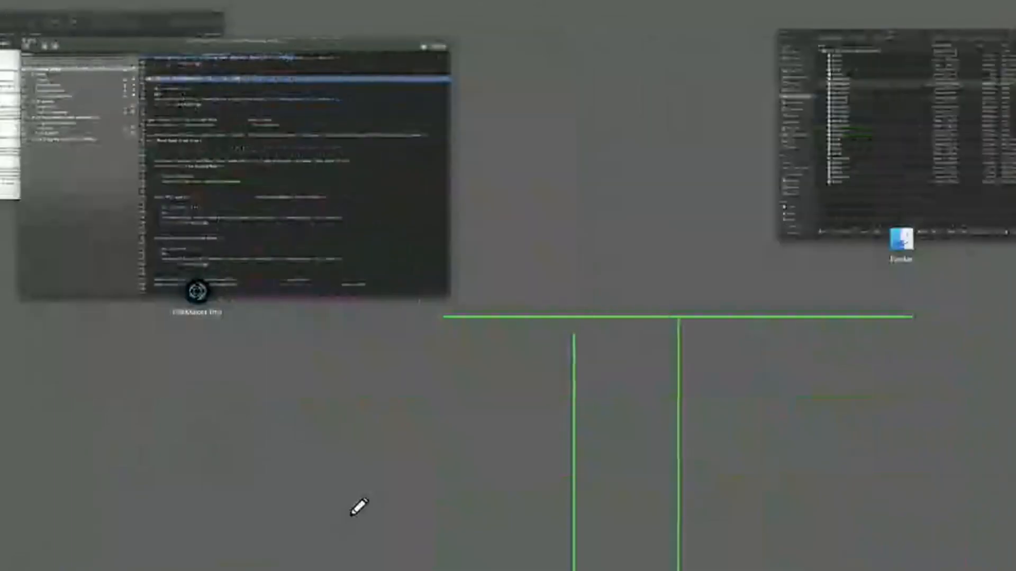
click(358, 507)
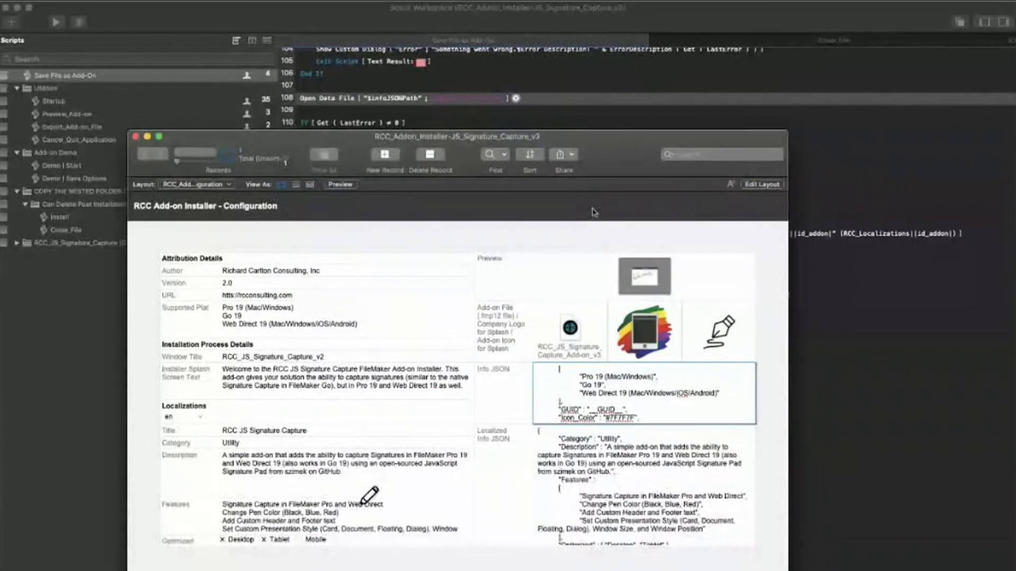
click(584, 246)
click(889, 280)
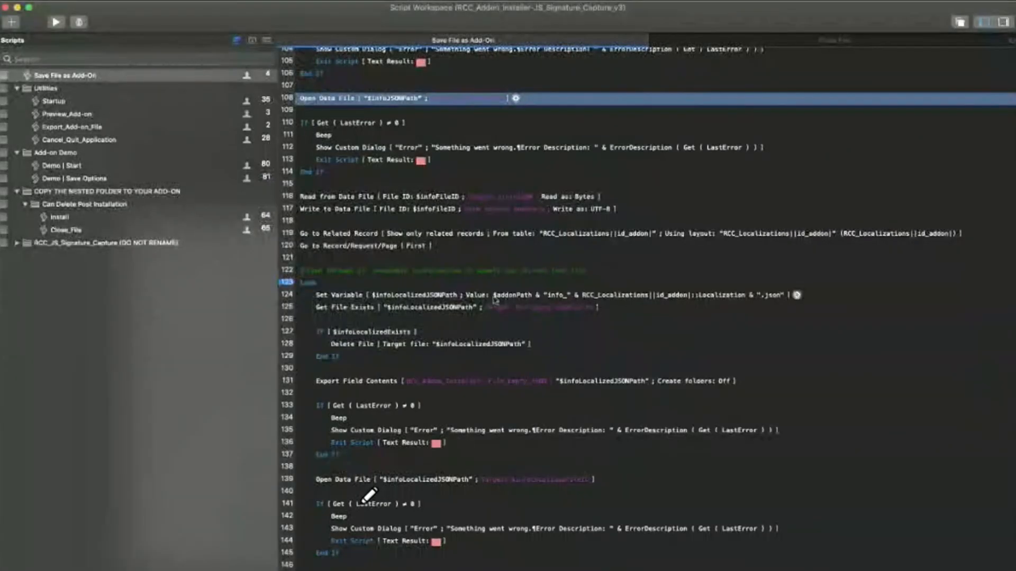
Trace the written data back to the $newInfo variable step that substitutes __GUID__ with Get ( UUID )
scroll(451, 312, up, 3)
scroll(451, 313, up, 3)
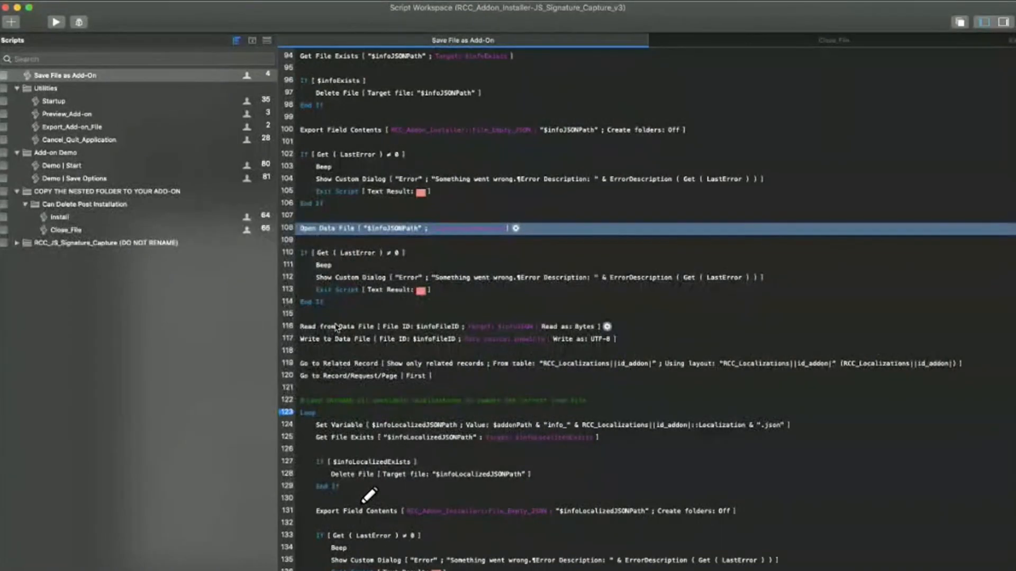
scroll(335, 327, up, 1)
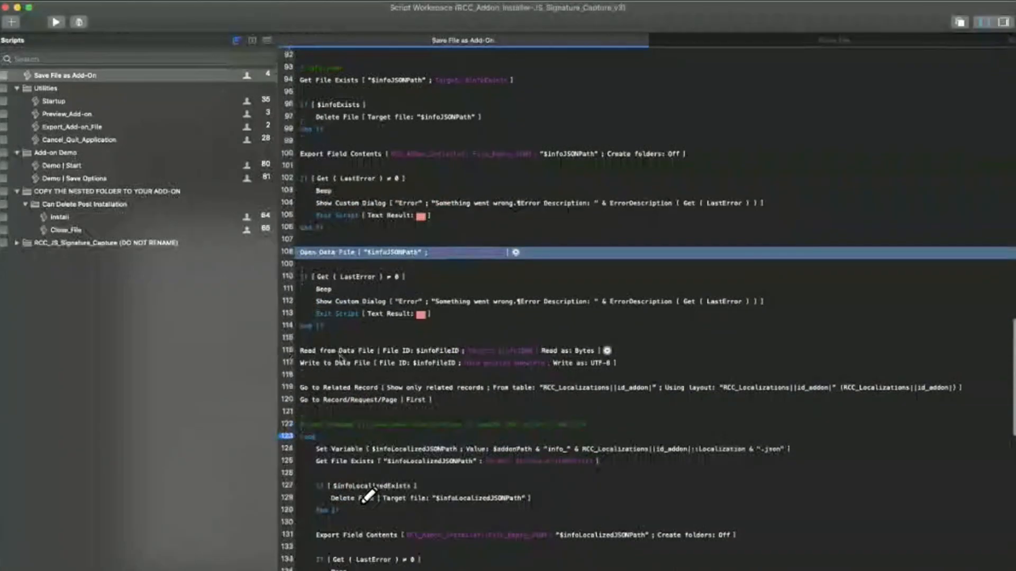
scroll(347, 352, up, 8)
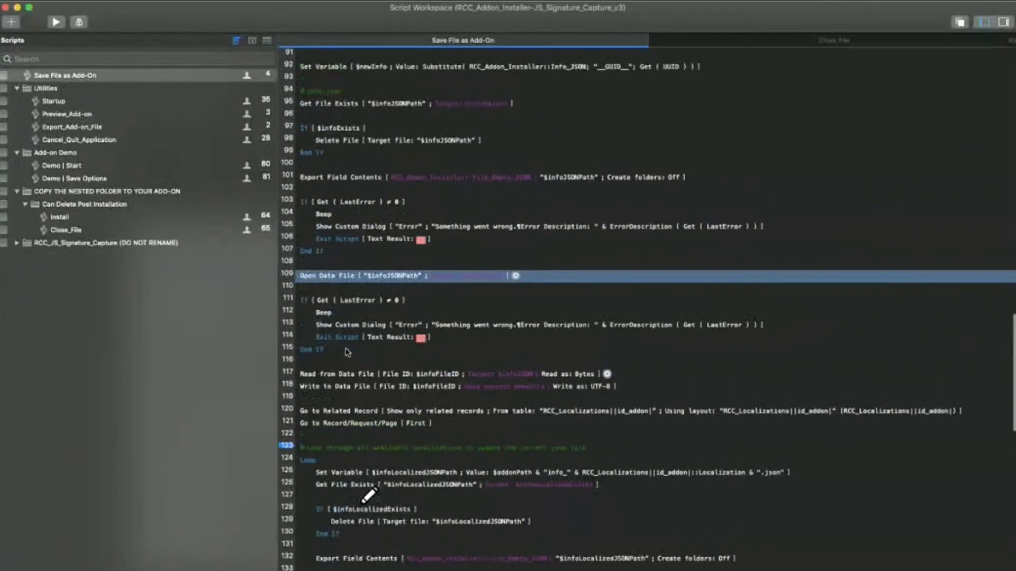
scroll(348, 352, down, 1)
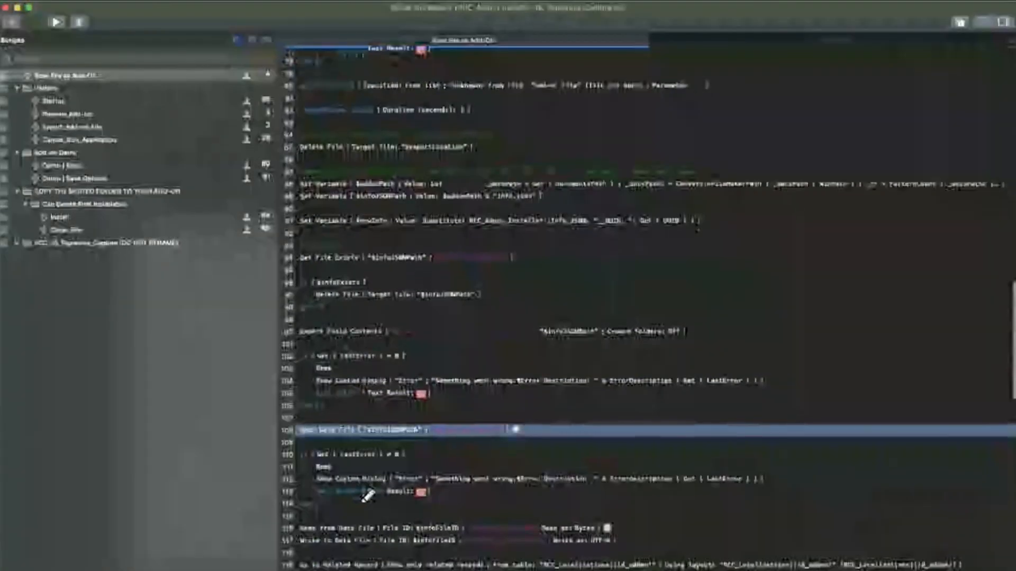
click(394, 208)
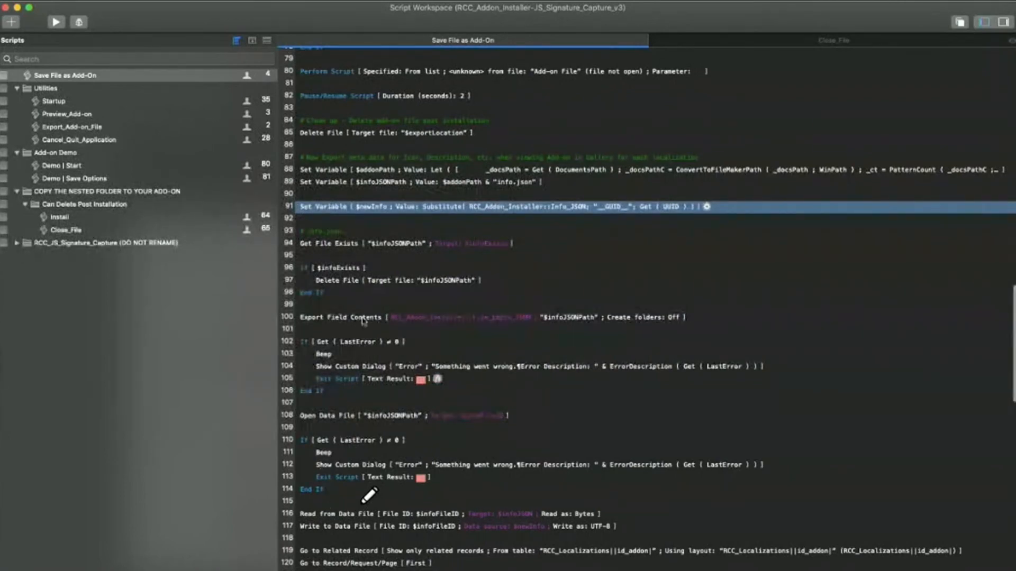
Review the steps that go to the related RCC_Localizations||id_addon| records and to the first record
scroll(381, 456, down, 10)
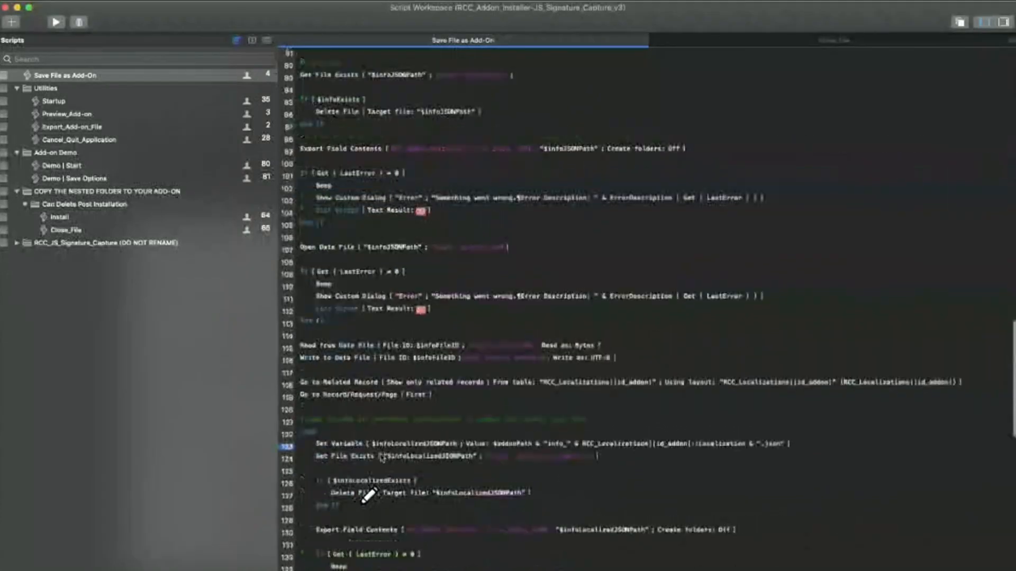
click(341, 305)
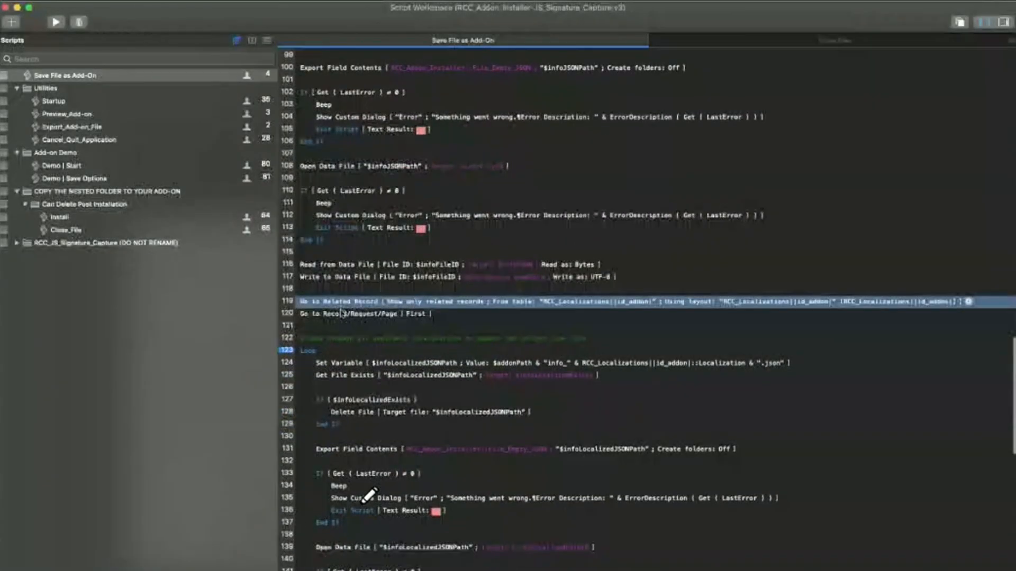
click(342, 314)
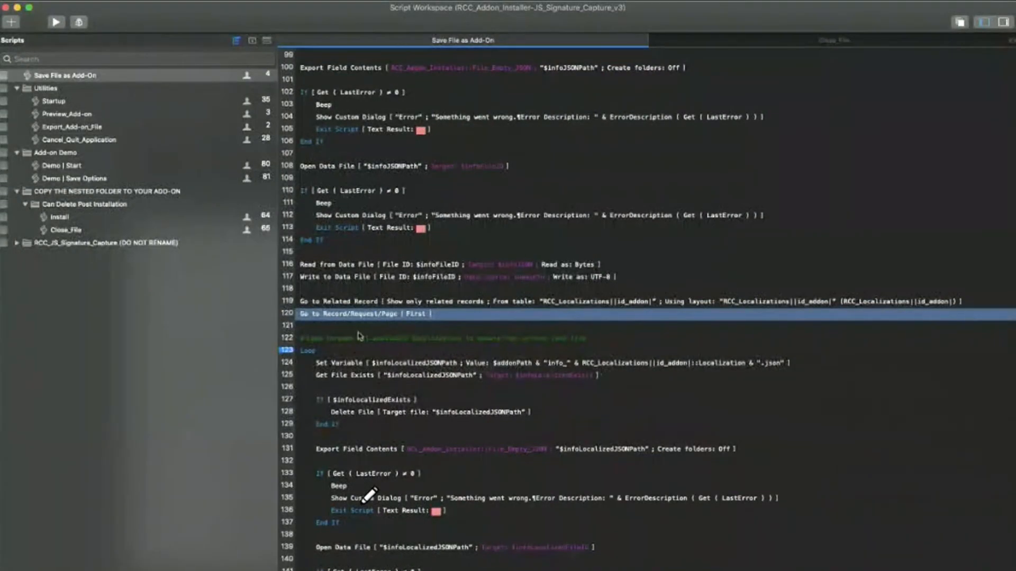
Examine the localization loop that builds $infoLocalizedJSONPath, replaces each localized file and writes its JSON data
scroll(353, 365, down, 3)
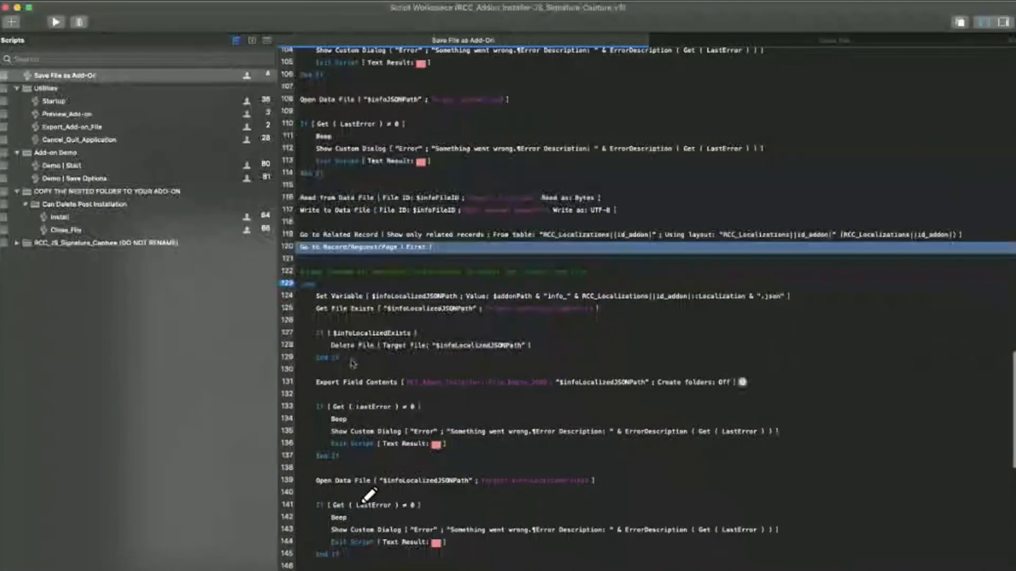
scroll(369, 535, down, 1)
scroll(368, 536, down, 1)
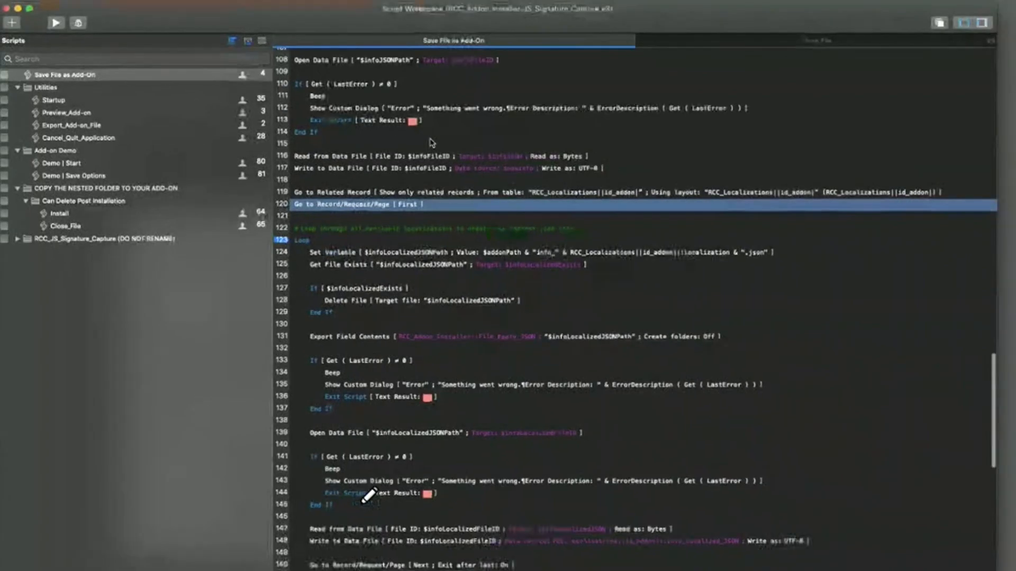
Switch the Configuration layout's localization to es and enter its Localized Info JSON field to view the Spanish metadata
key(ctrl+Up)
click(170, 13)
click(202, 419)
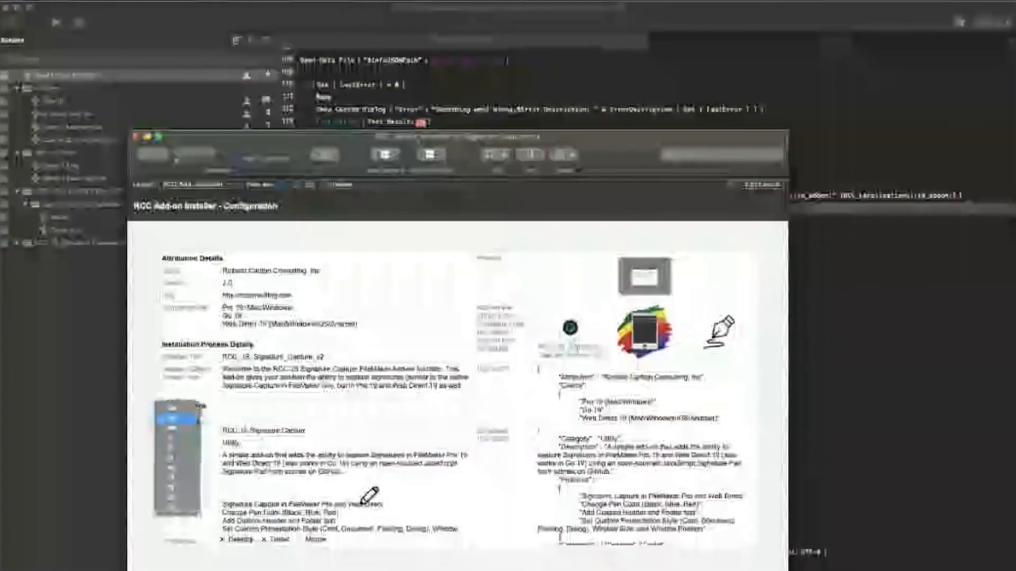
click(274, 406)
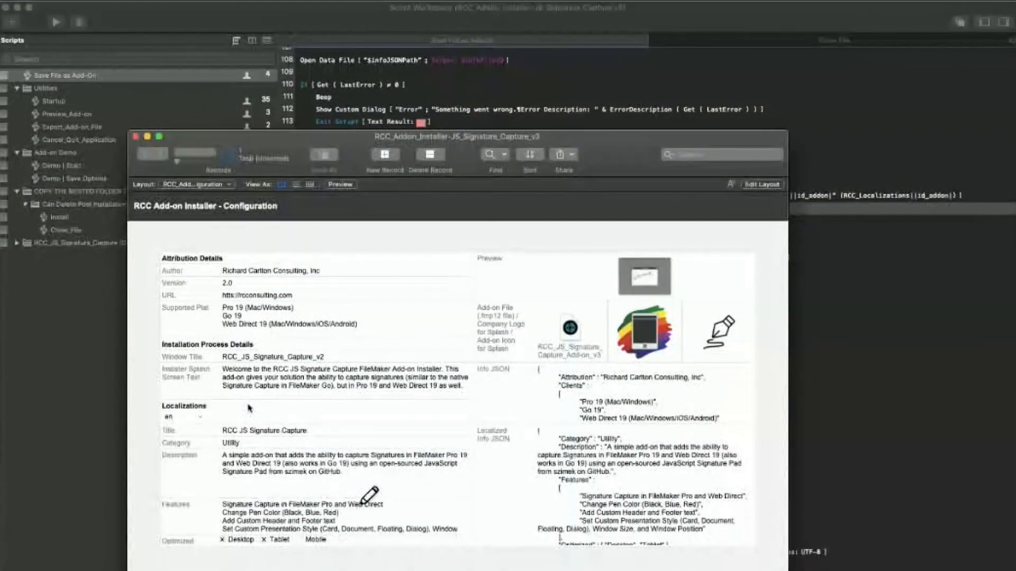
click(193, 423)
click(191, 427)
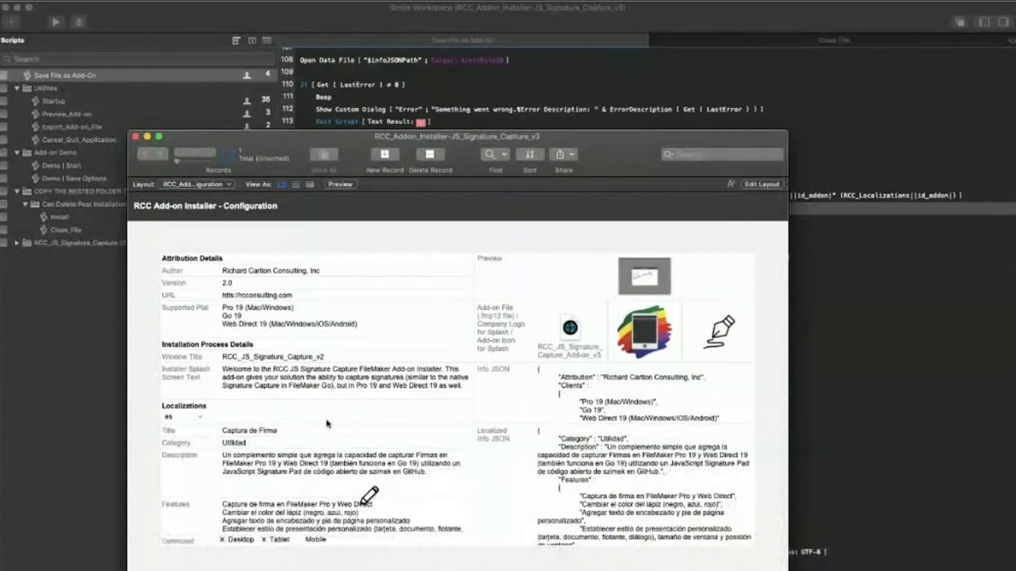
click(587, 468)
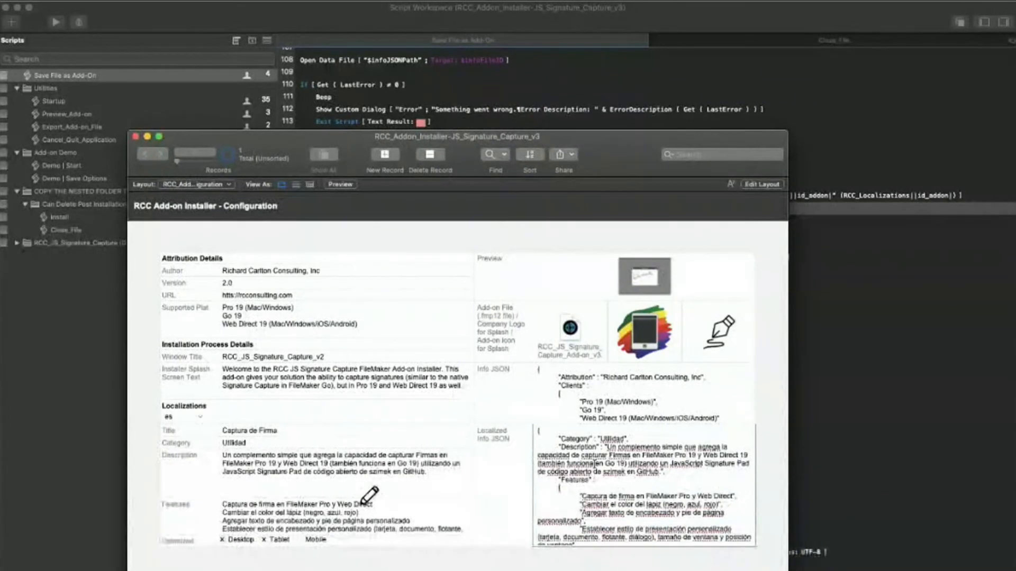
Switch to the AddonModules folder in Finder and step through the localized info files from info_de.json to info_fr.json
scroll(622, 480, down, 5)
click(804, 468)
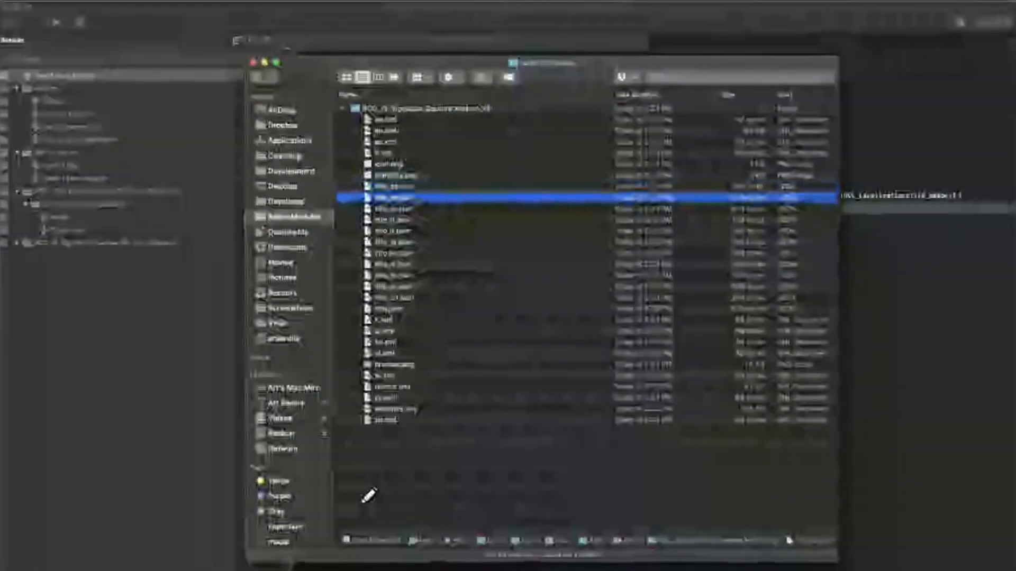
key(Down)
click(416, 209)
click(419, 199)
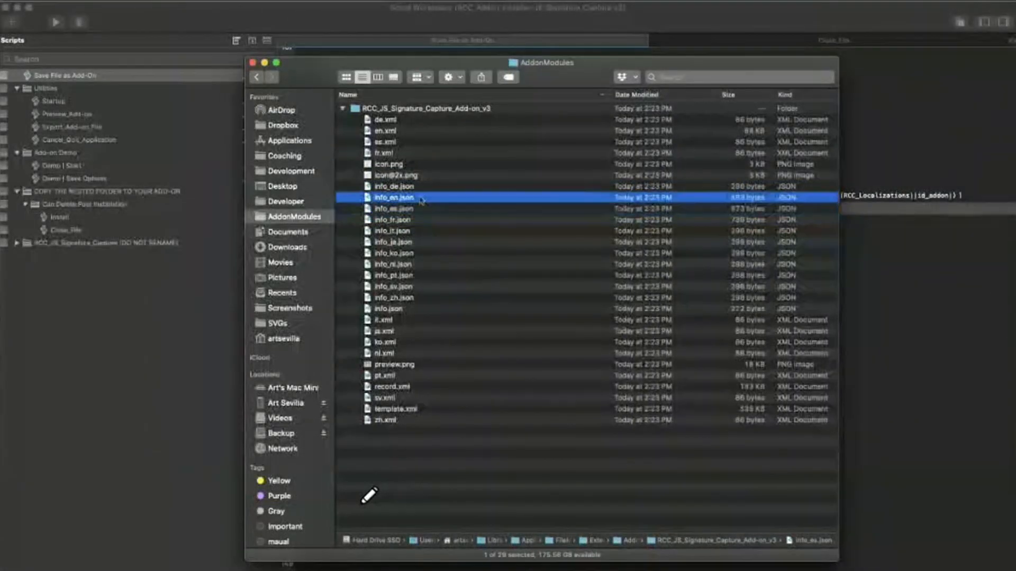
click(421, 189)
click(421, 198)
click(421, 210)
click(422, 221)
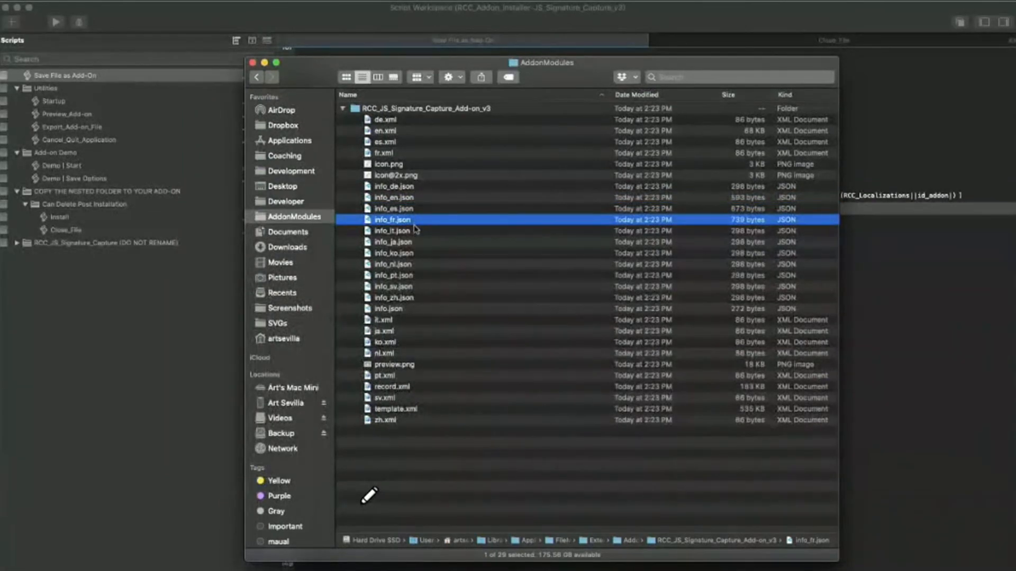
Preview the contents of info_fr.json, then collapse and re-expand the RCC_JS_Signature_Capture_Add-on_v3 folder and clear the file selection
key(space)
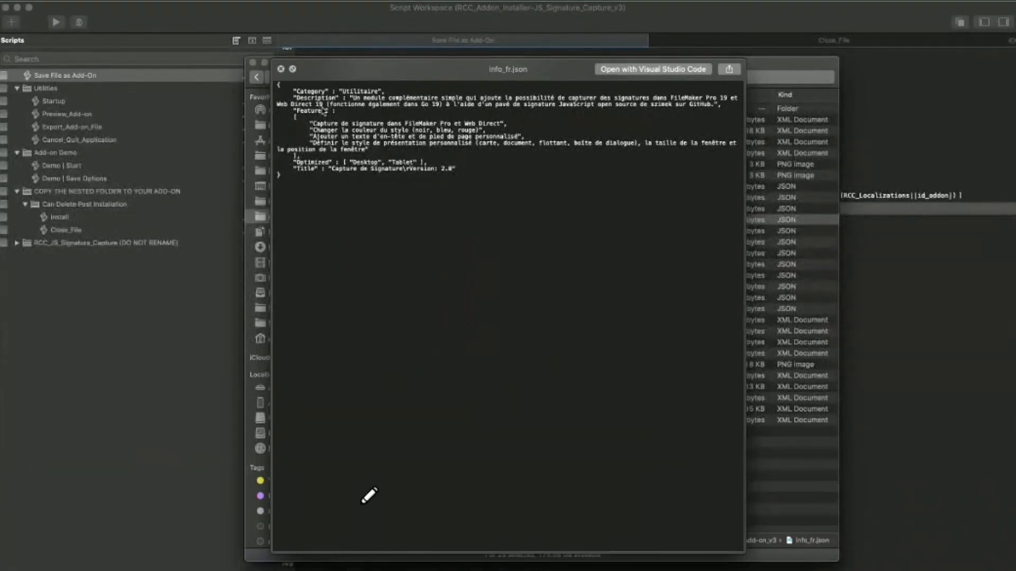
drag(456, 178, 410, 178)
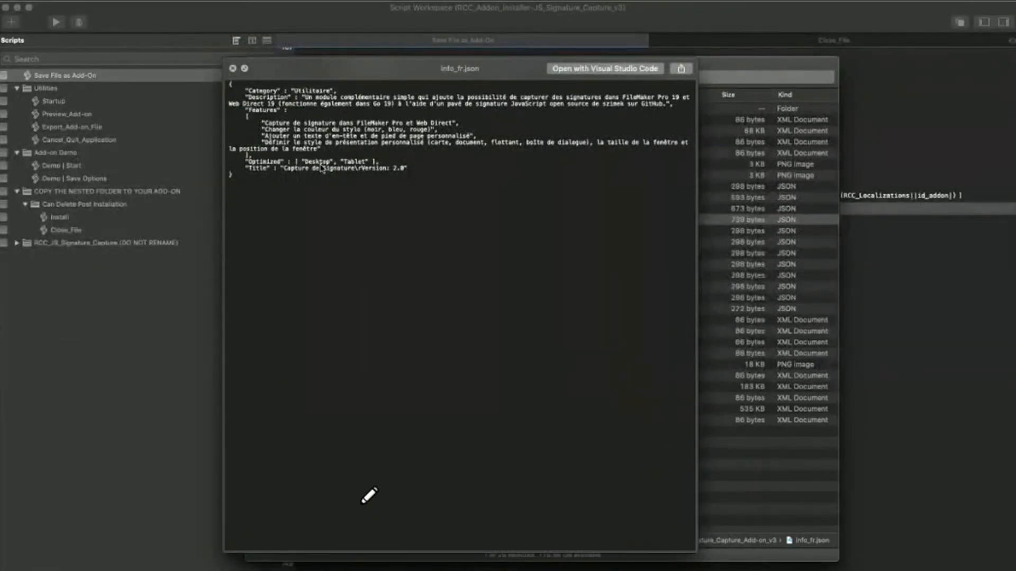
key(space)
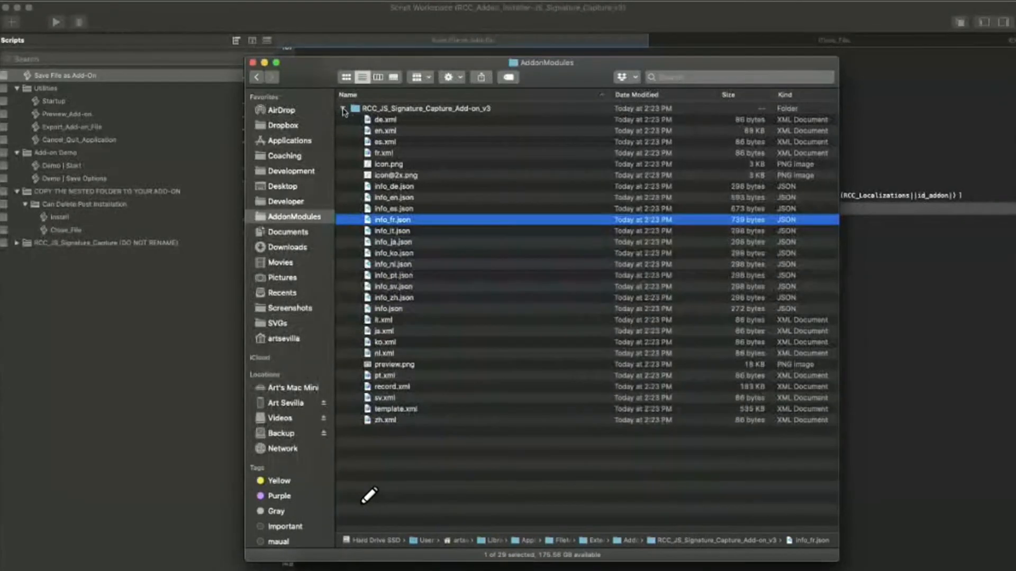
click(343, 109)
click(343, 110)
click(574, 448)
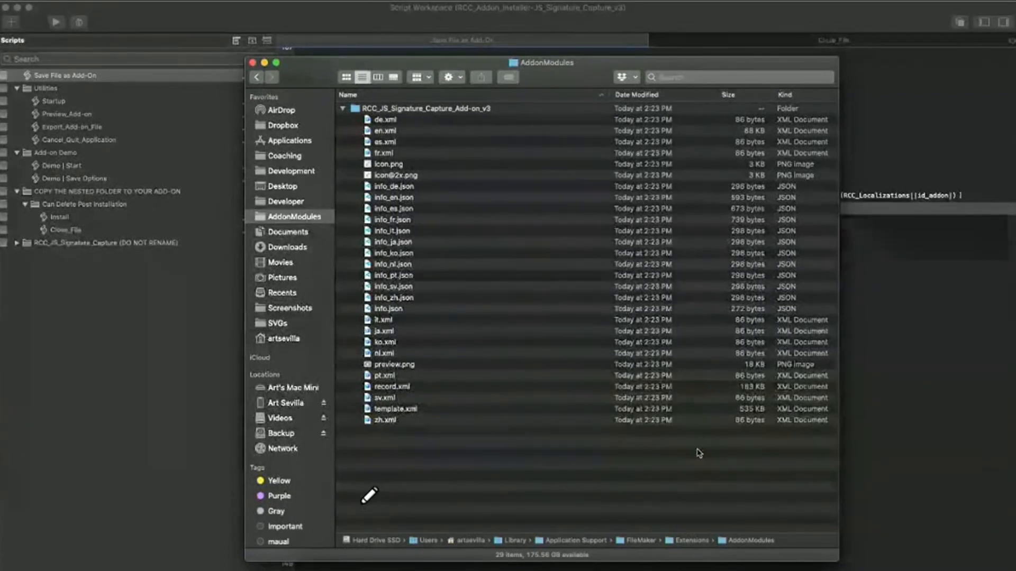
Switch back to the FileMaker Configuration layout and create a new blank add-on record
key(ctrl+Up)
click(230, 203)
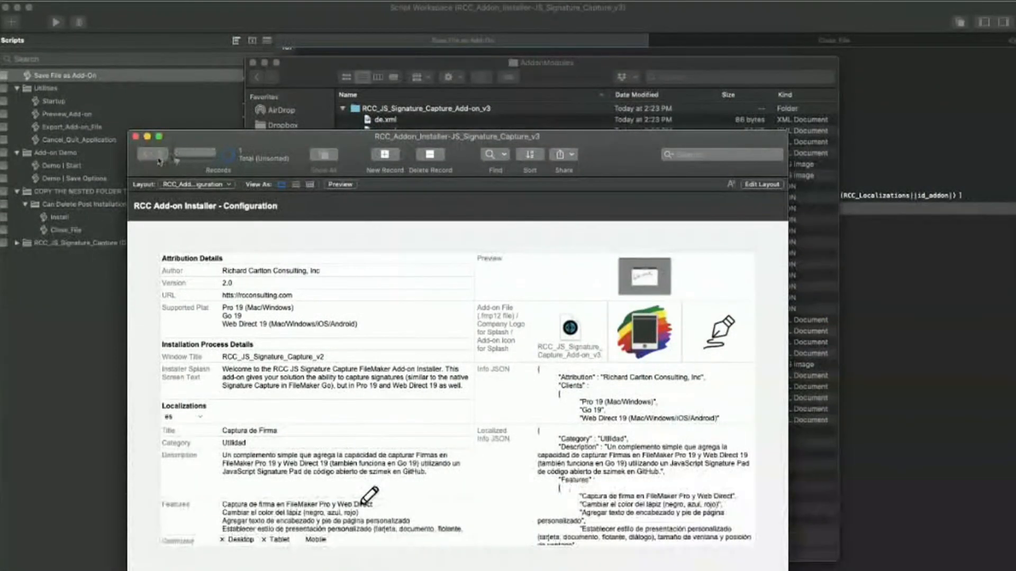
click(379, 156)
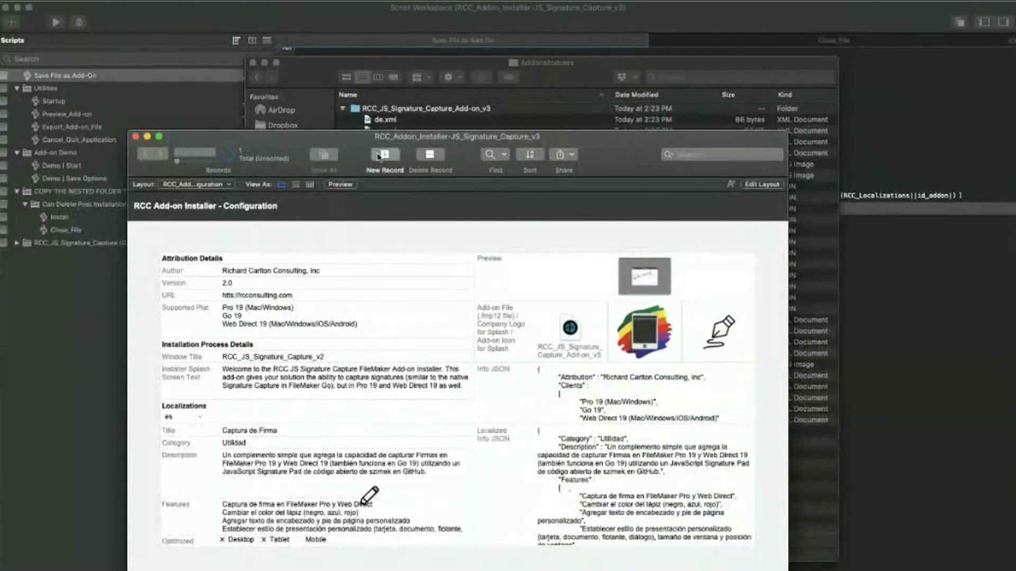
click(282, 273)
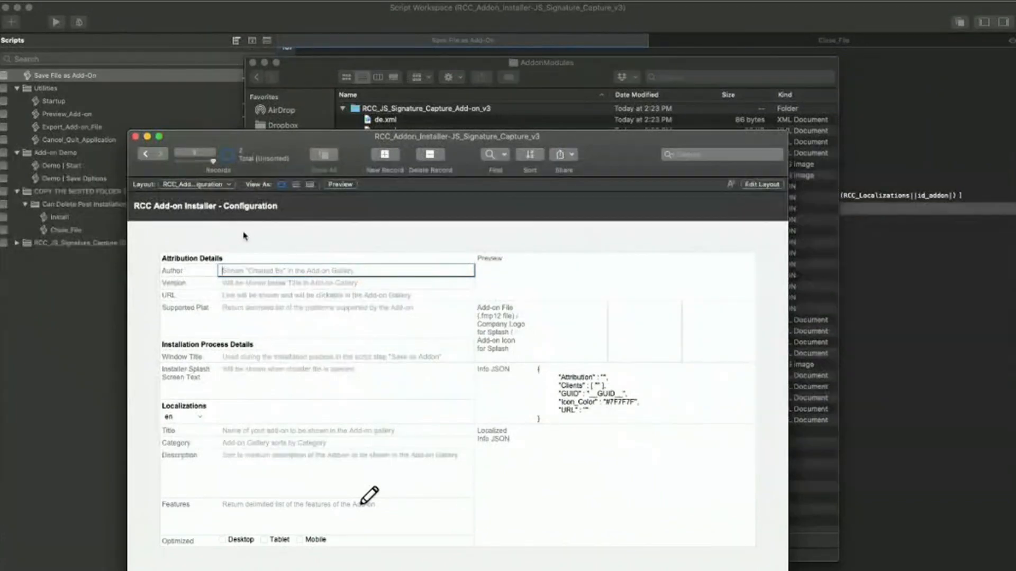
click(246, 237)
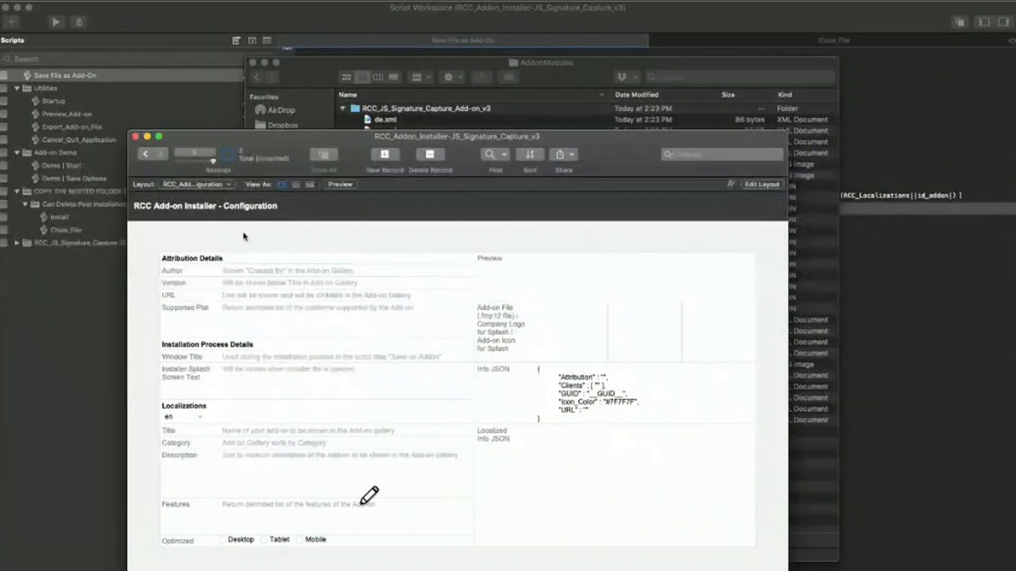
Inspect the new record's localization selector, Info JSON and URL fields
click(175, 418)
click(261, 416)
click(588, 389)
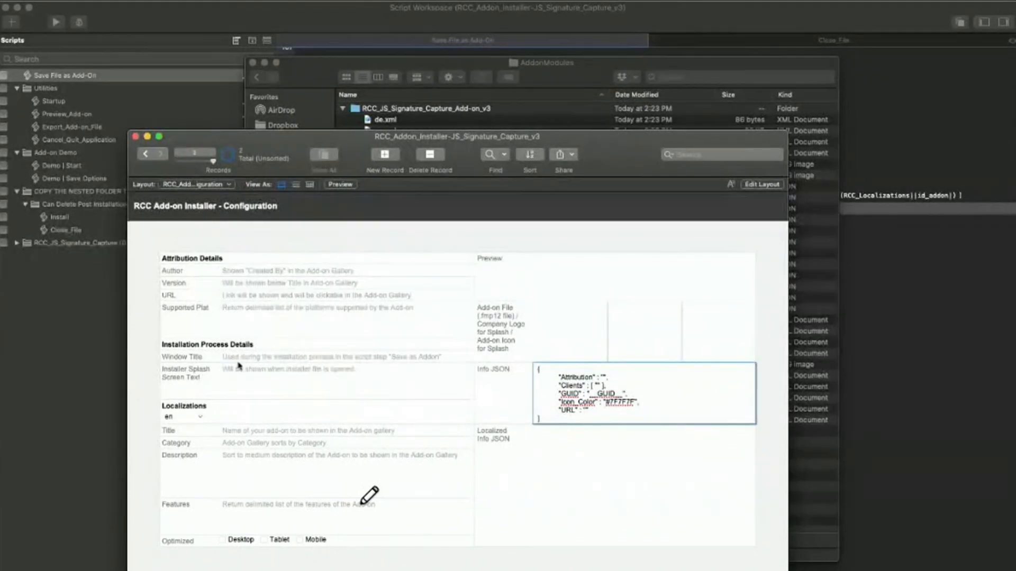
click(228, 295)
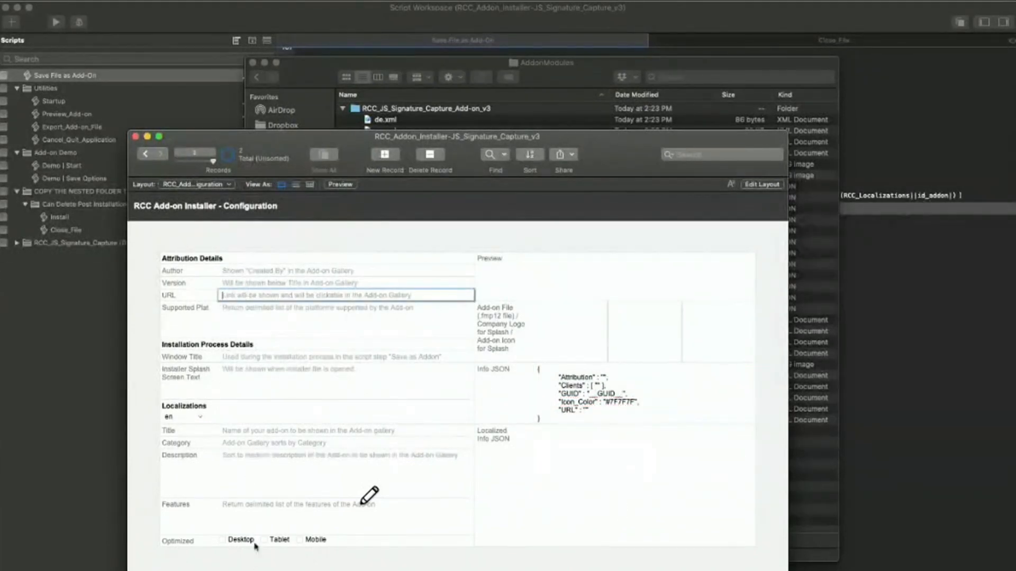
Return to the Save File as Add-On script and examine the Read from Data File step for $infoFileID
click(162, 233)
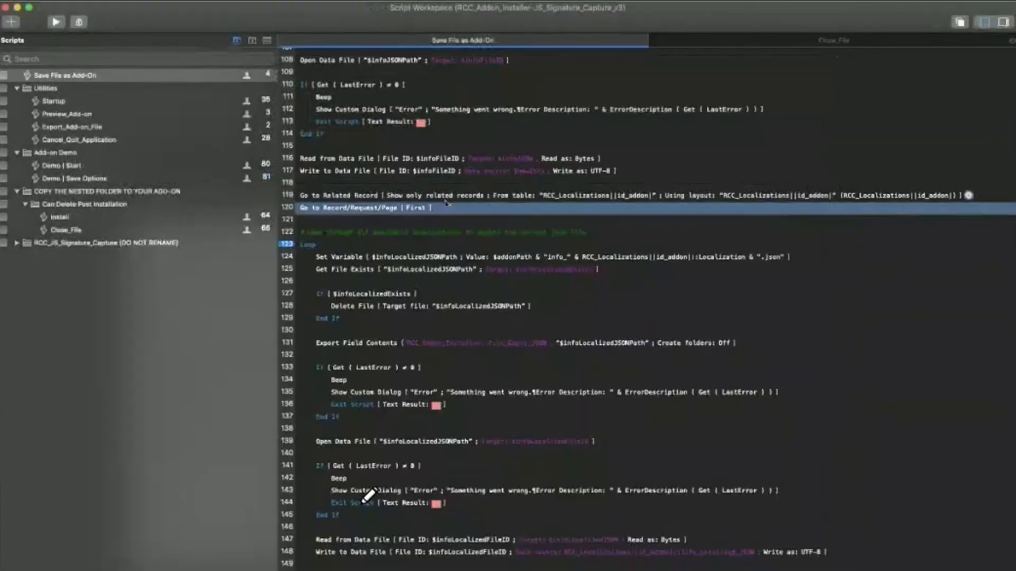
scroll(380, 269, up, 5)
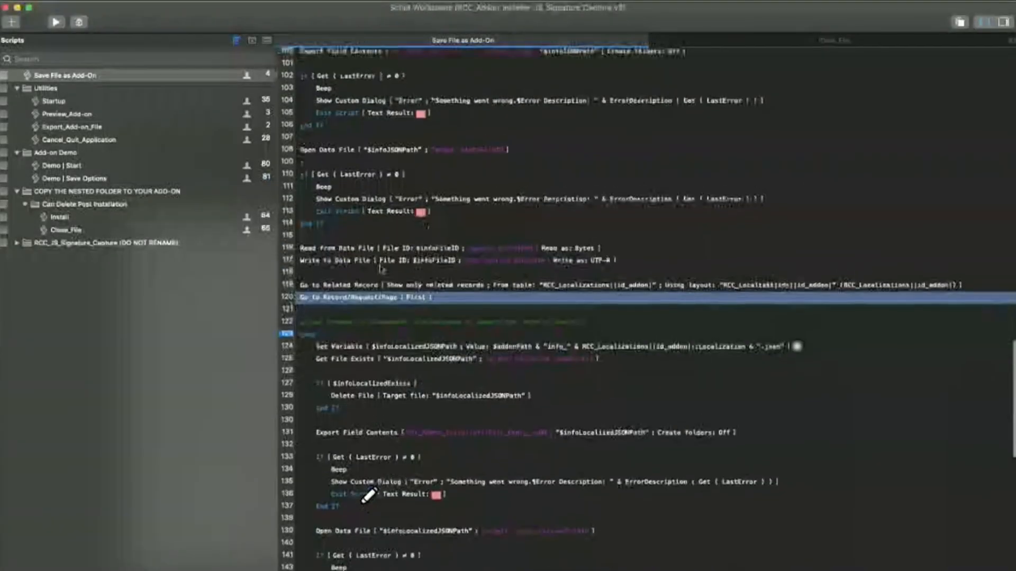
click(345, 249)
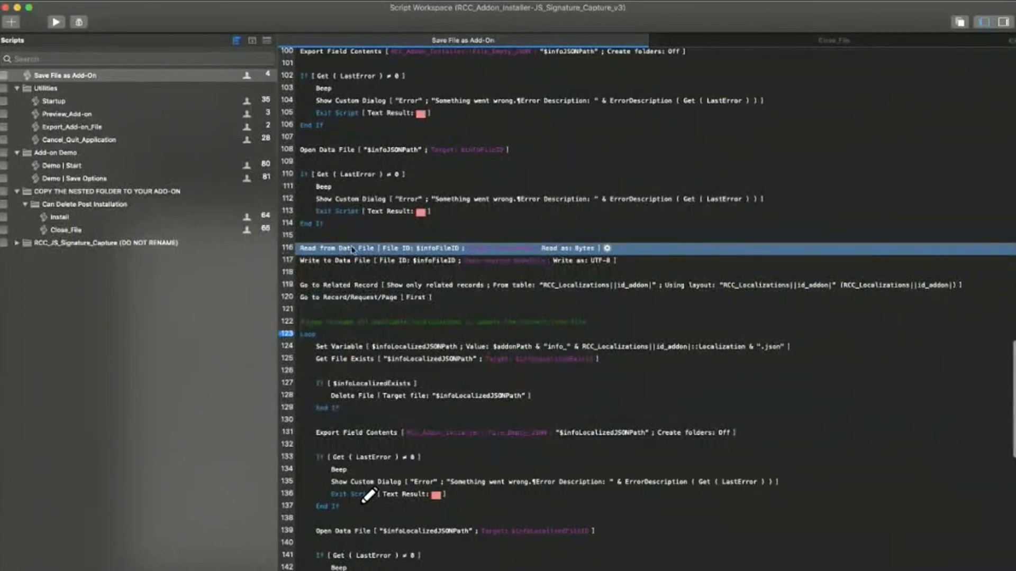
click(446, 250)
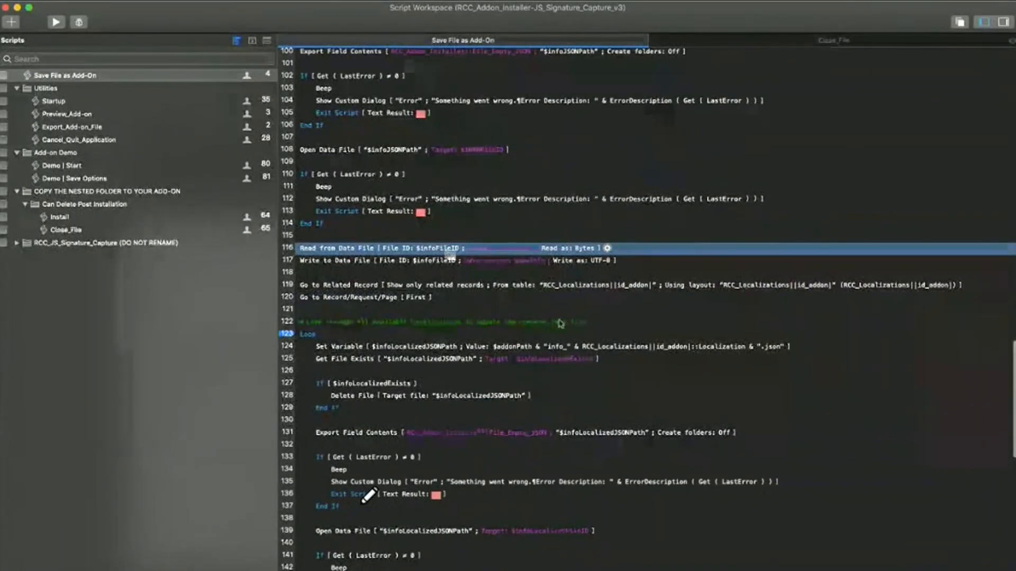
key(Escape)
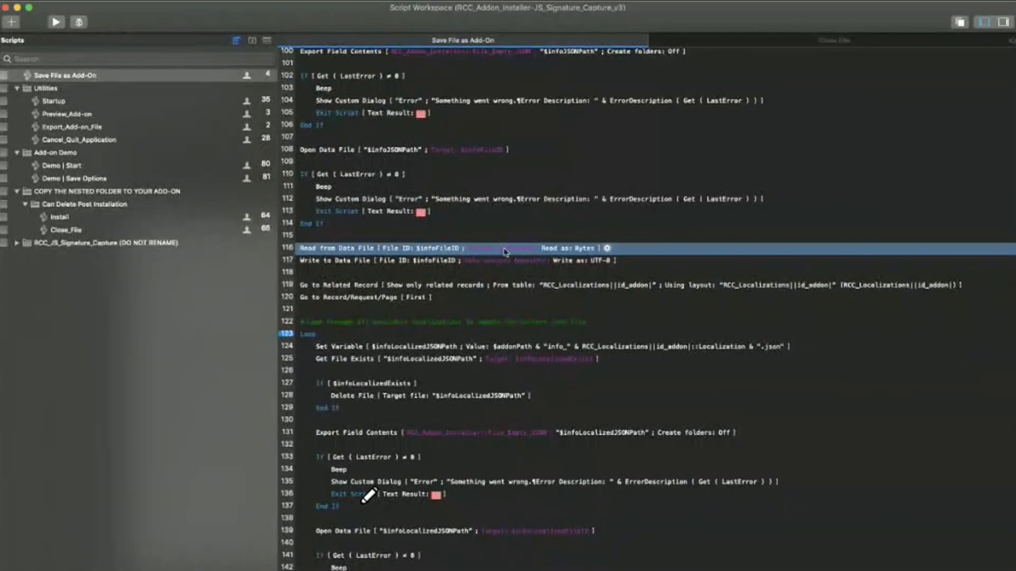
Select the script steps that check, delete, open, read and write the main info JSON file together
click(353, 261)
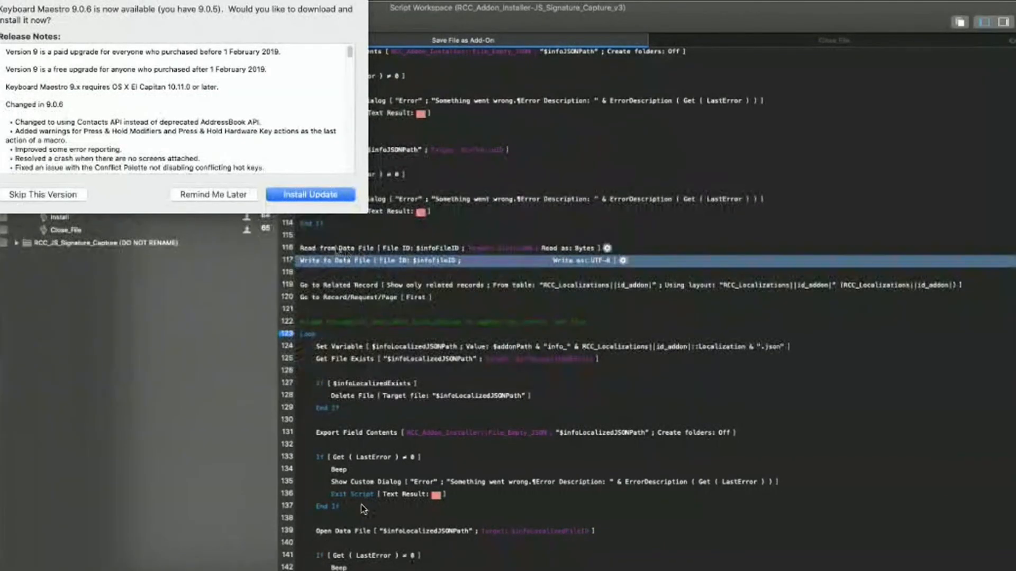
shift+click(336, 249)
scroll(362, 509, up, 5)
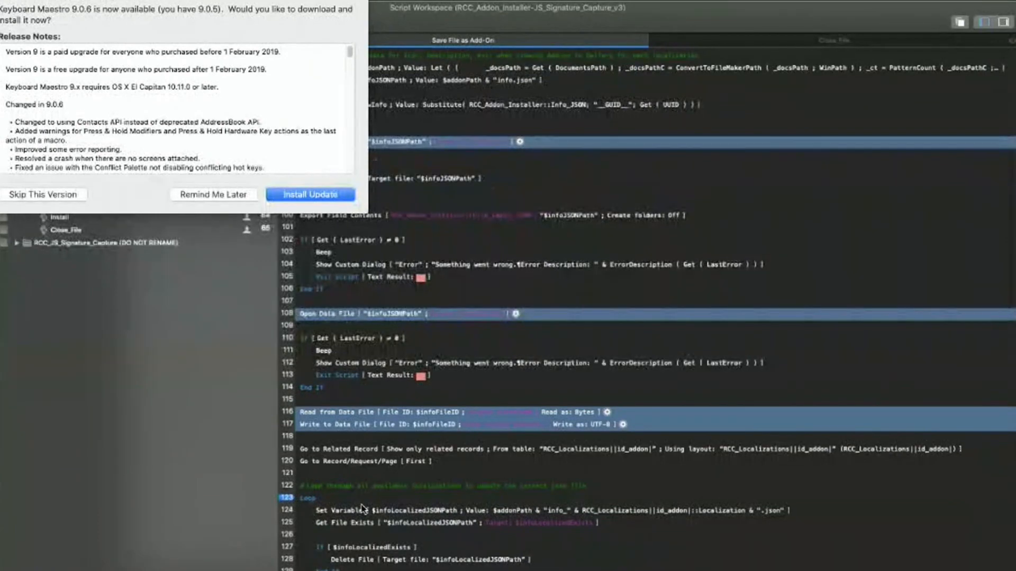
super+click(412, 179)
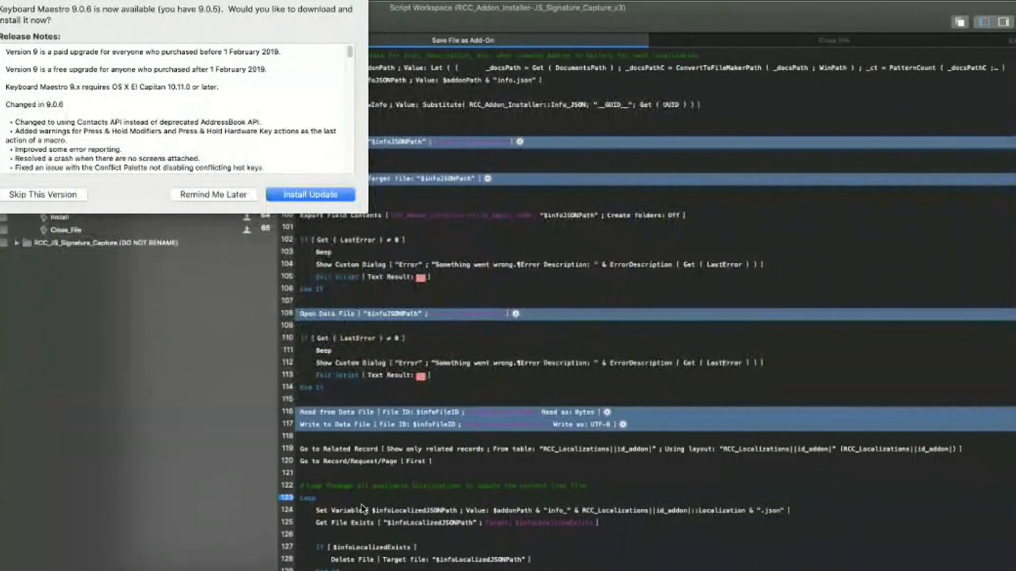
Walk through the info.json steps one by one, from Get File Exists and Delete File to Write to Data File
click(422, 142)
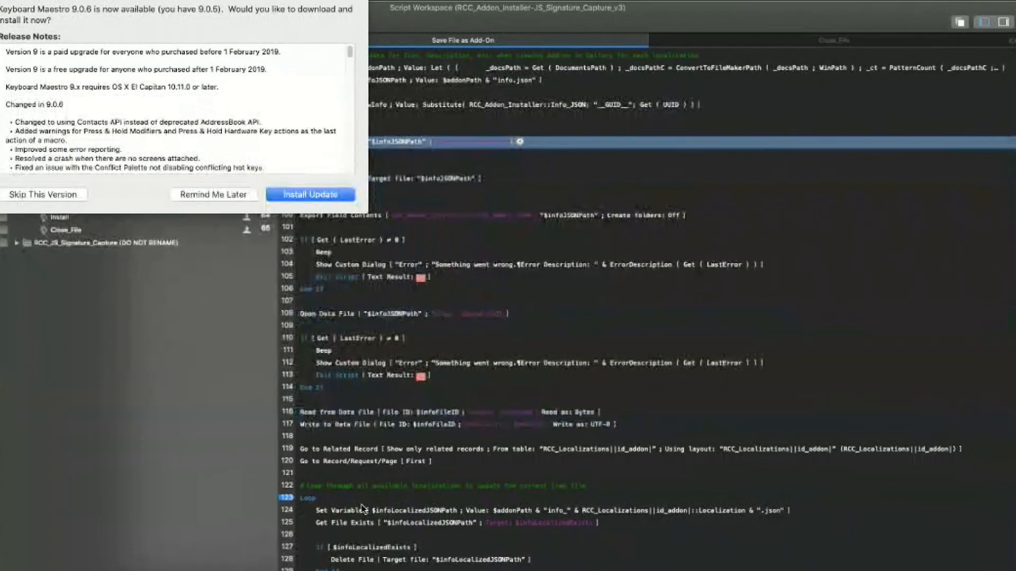
click(407, 179)
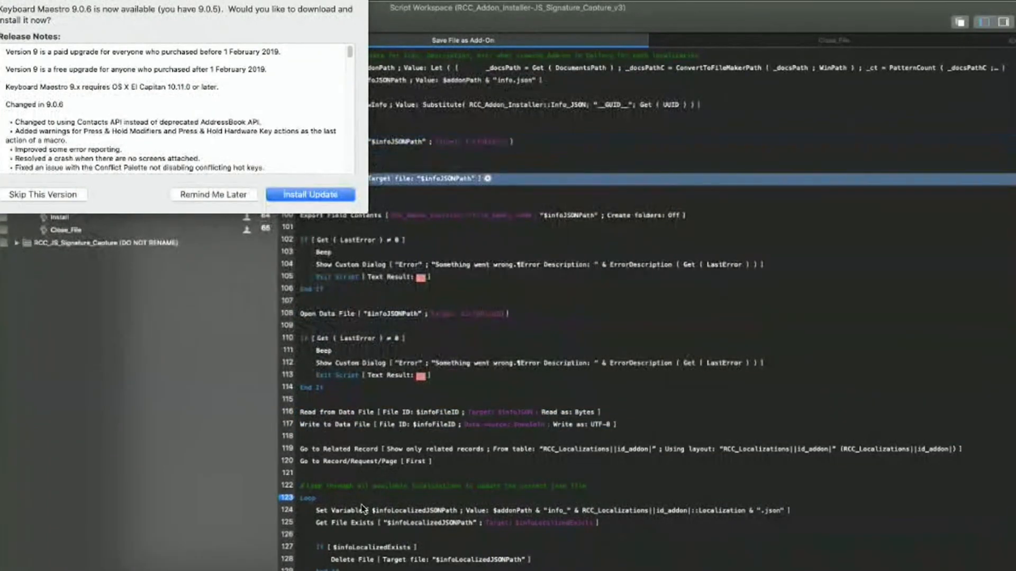
key(Down)
key(Down)
key(Down)
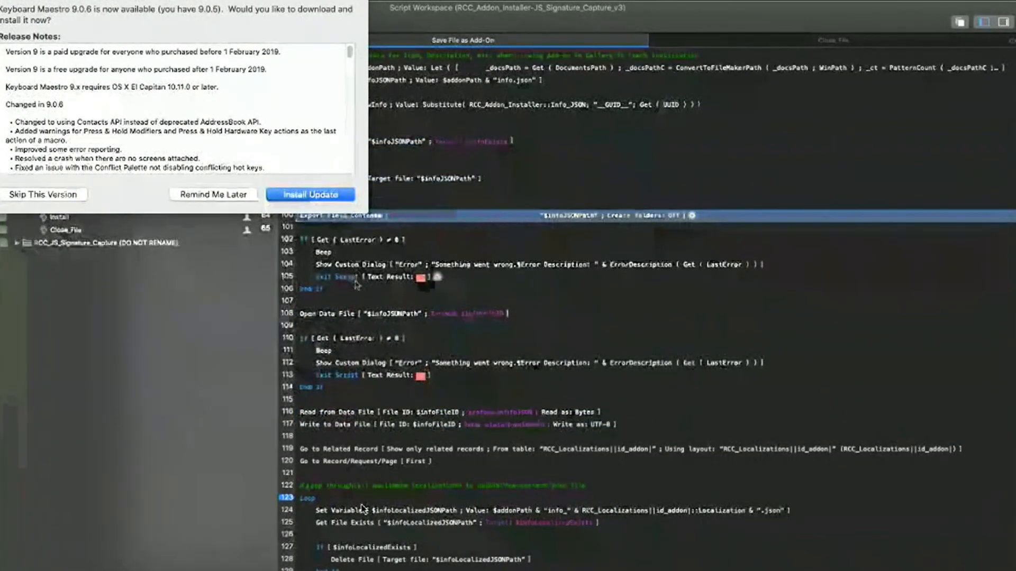
click(341, 314)
click(338, 412)
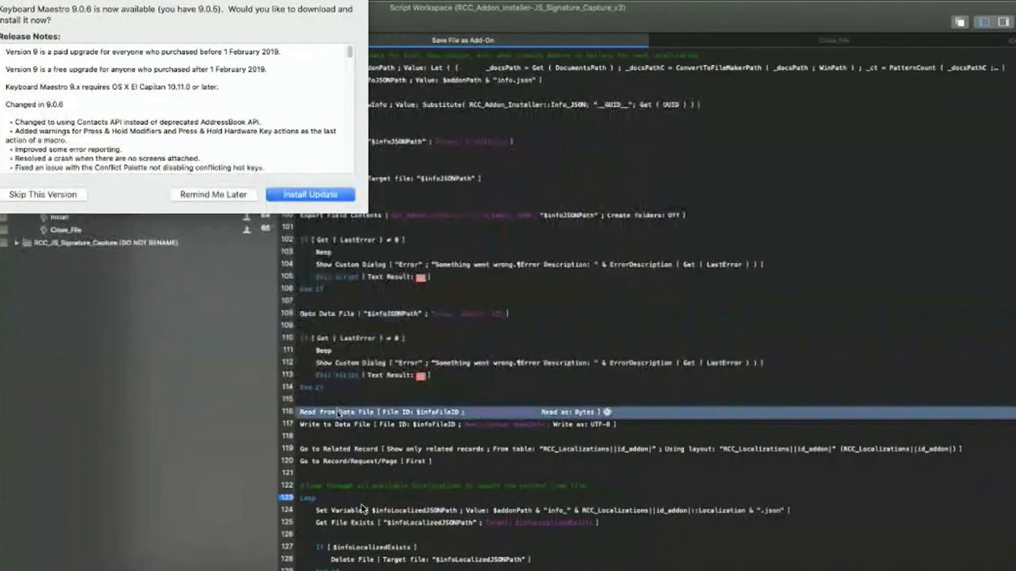
click(338, 423)
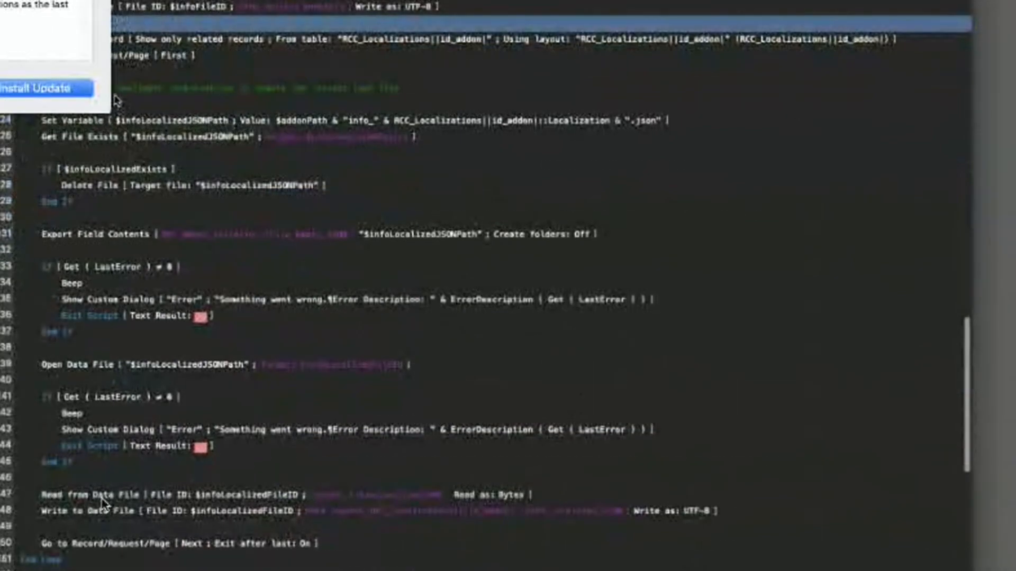
Review the localization loop from its Loop step through Go to Record [Next] and the return to the original layout
click(118, 91)
click(84, 106)
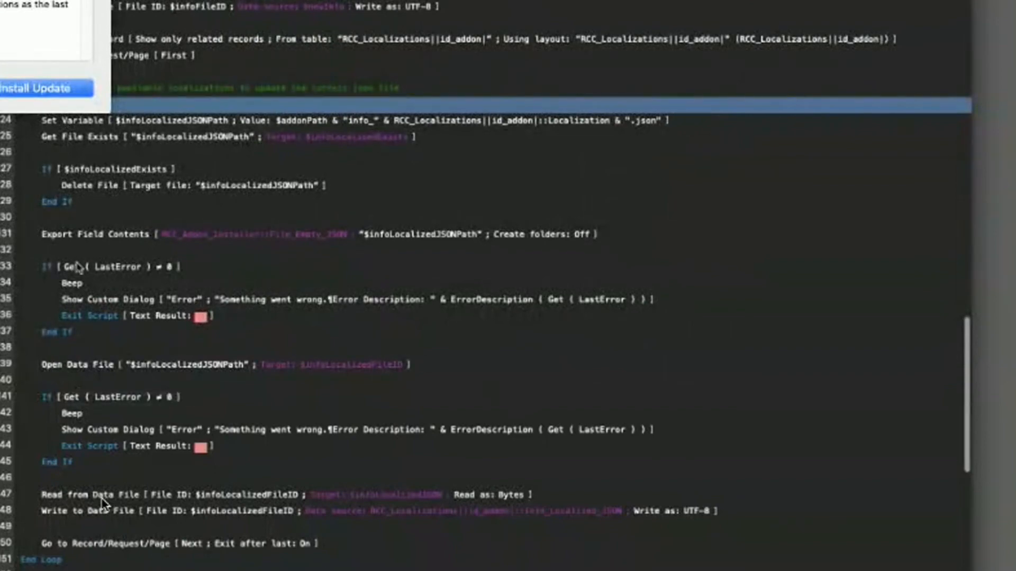
scroll(103, 503, down, 1)
scroll(102, 501, down, 2)
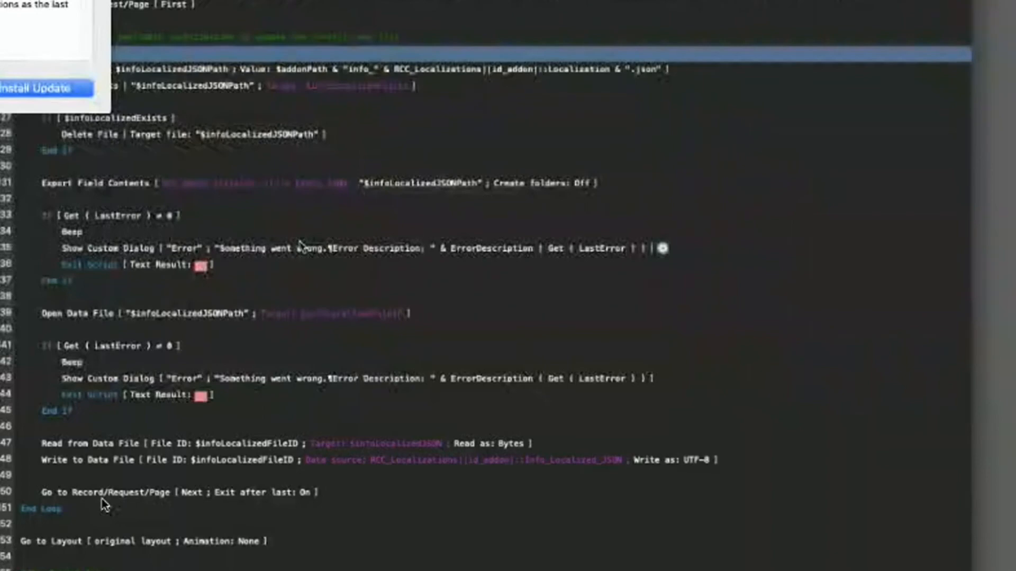
scroll(104, 505, down, 10)
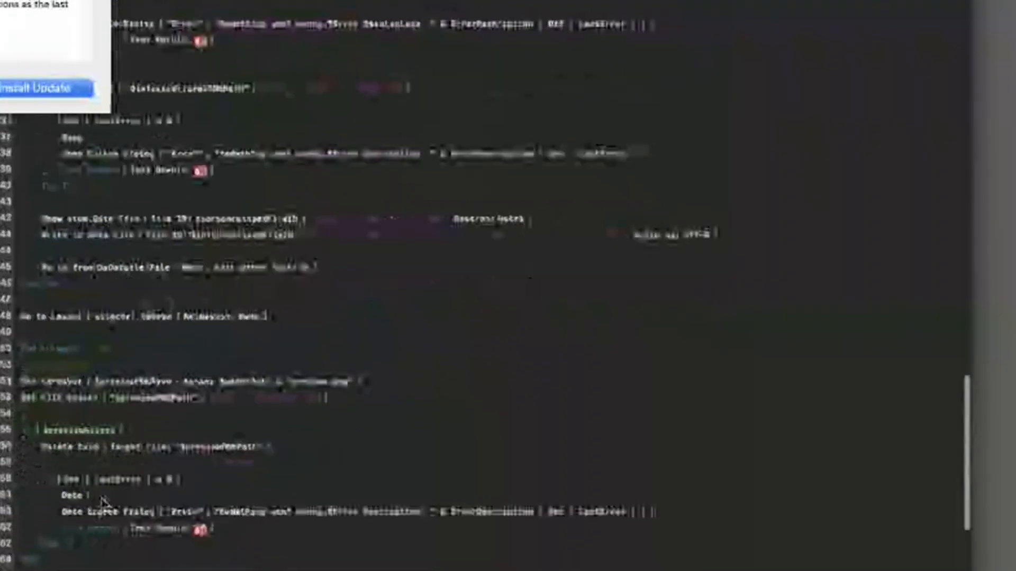
Examine the preview image section, starting with the step that sets $previewPNGPath to $addonPath & "preview.png"
click(96, 338)
scroll(104, 506, up, 8)
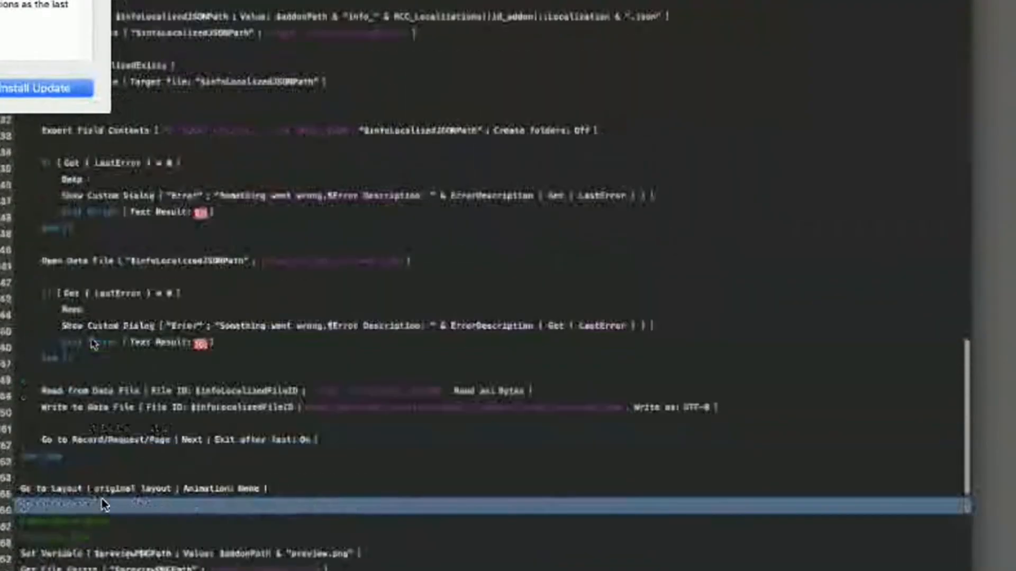
scroll(104, 505, down, 5)
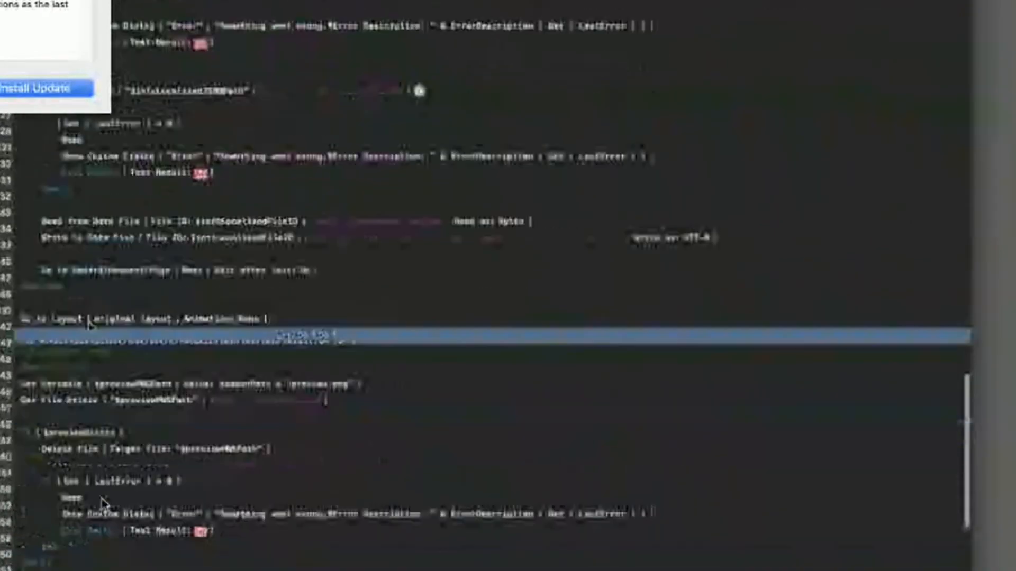
click(77, 353)
scroll(103, 502, down, 5)
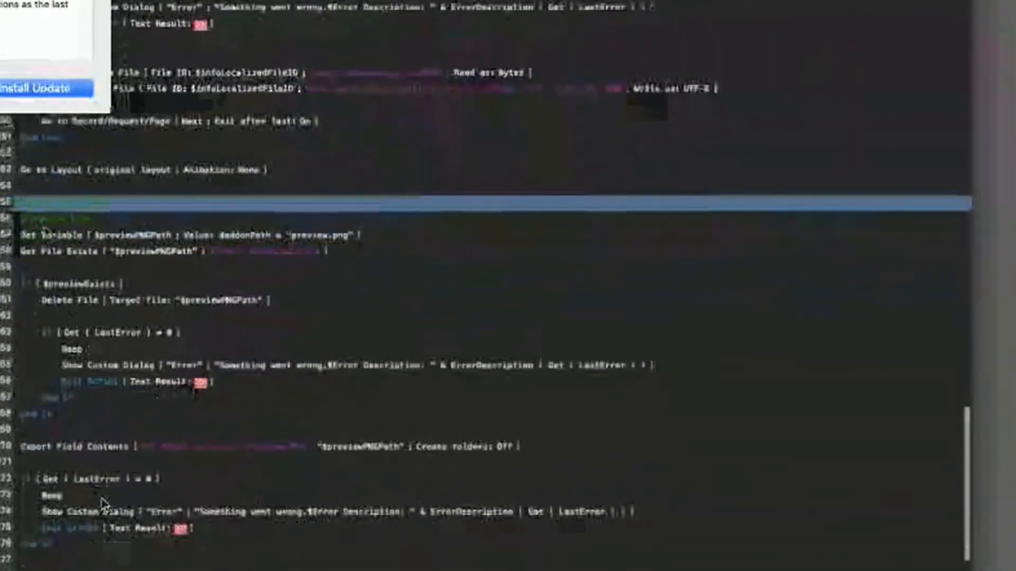
click(47, 236)
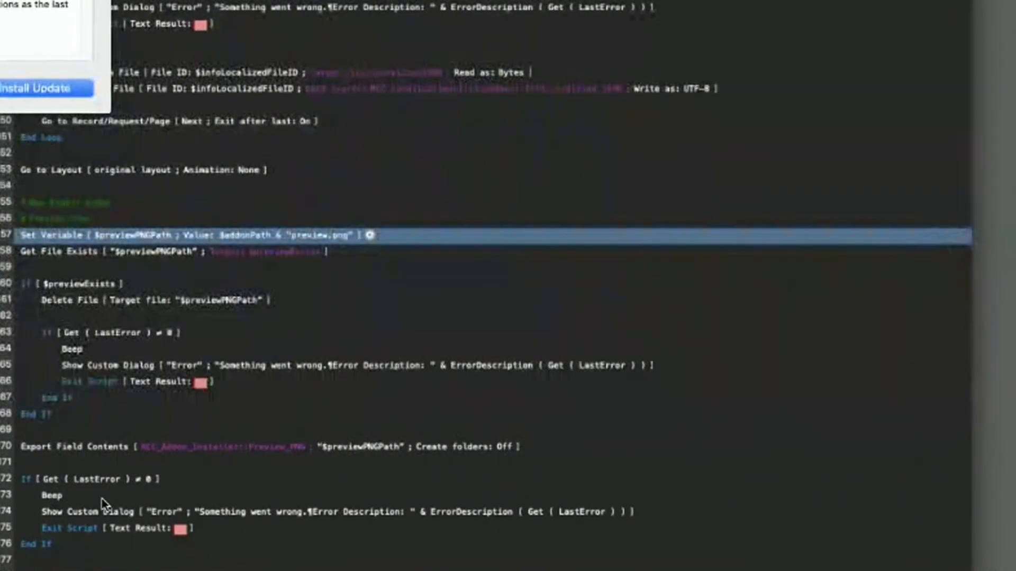
From the installer's configuration layout in Layout mode, view the RCC JS Signature Capture preview in the add-on gallery without choosing the add-on
key(ctrl+Down)
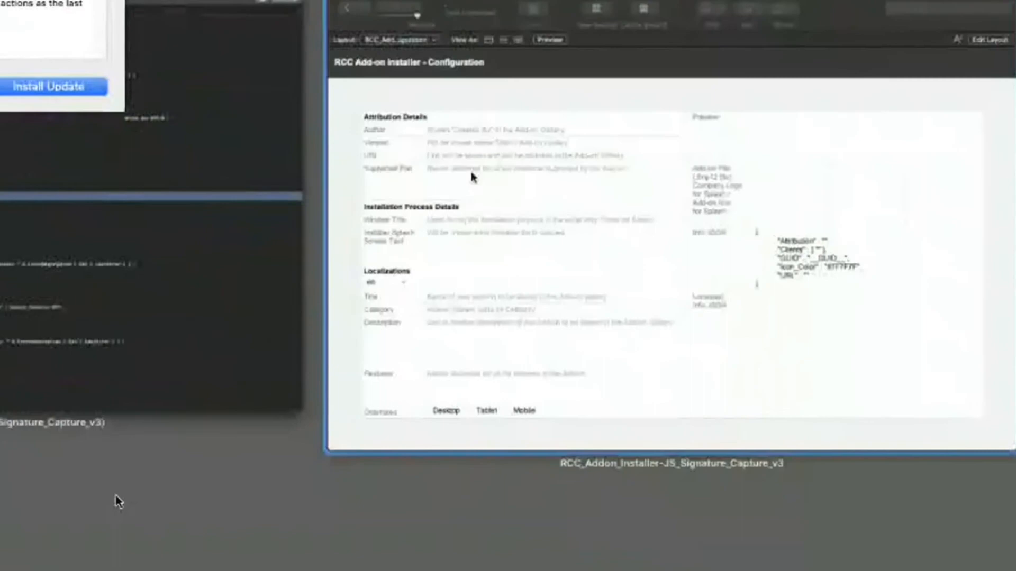
click(471, 174)
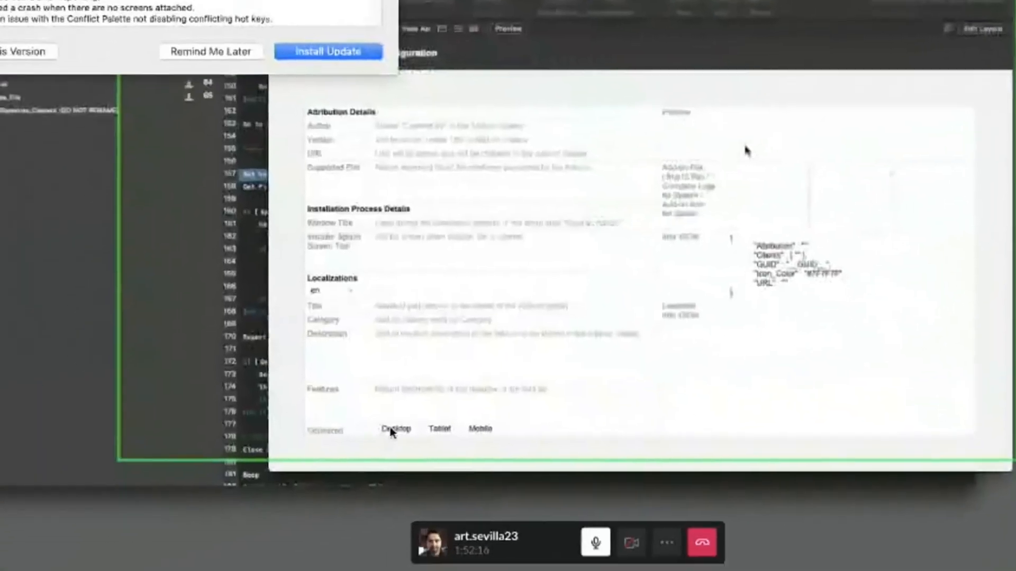
key(super+l)
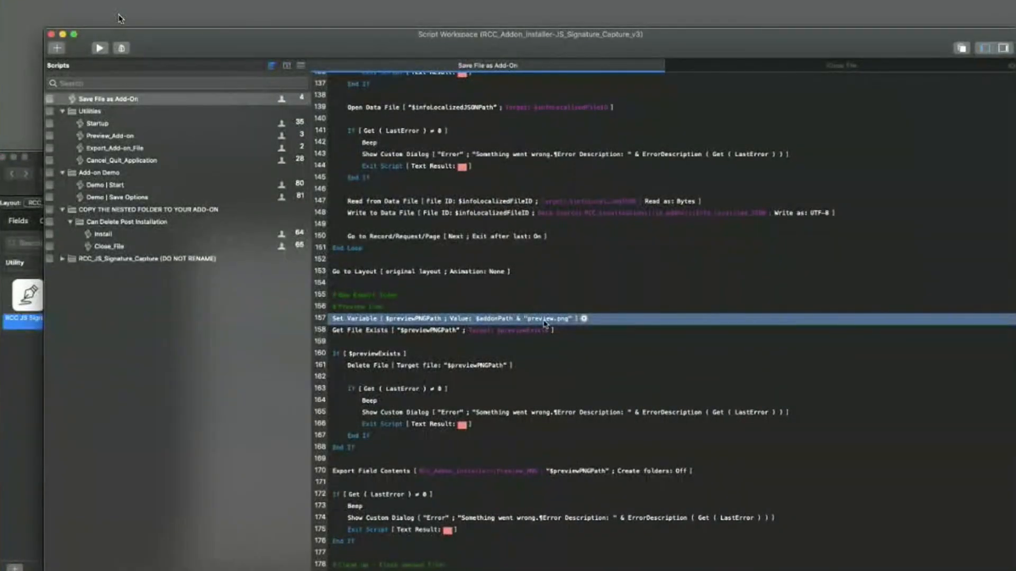
click(40, 295)
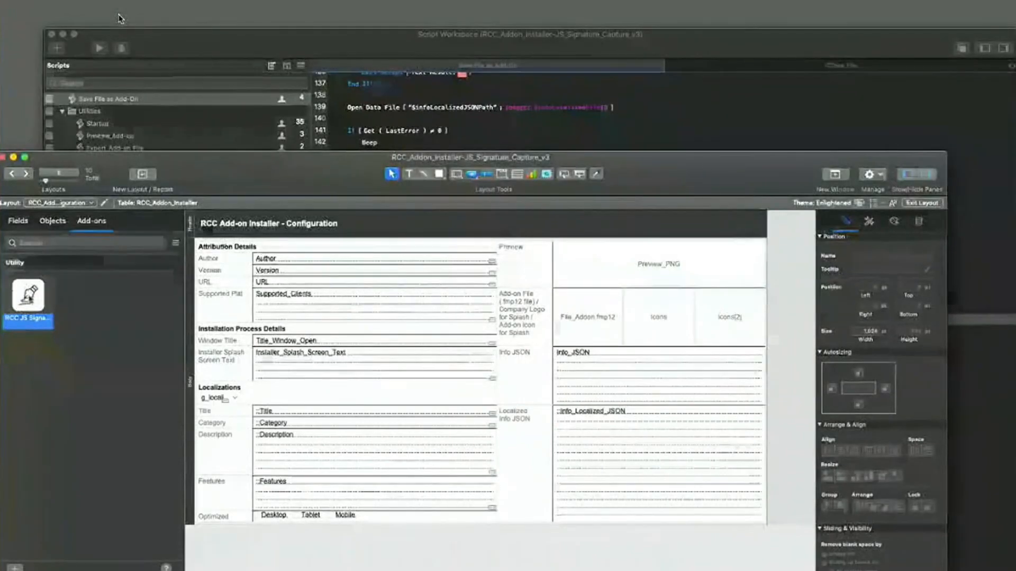
click(14, 567)
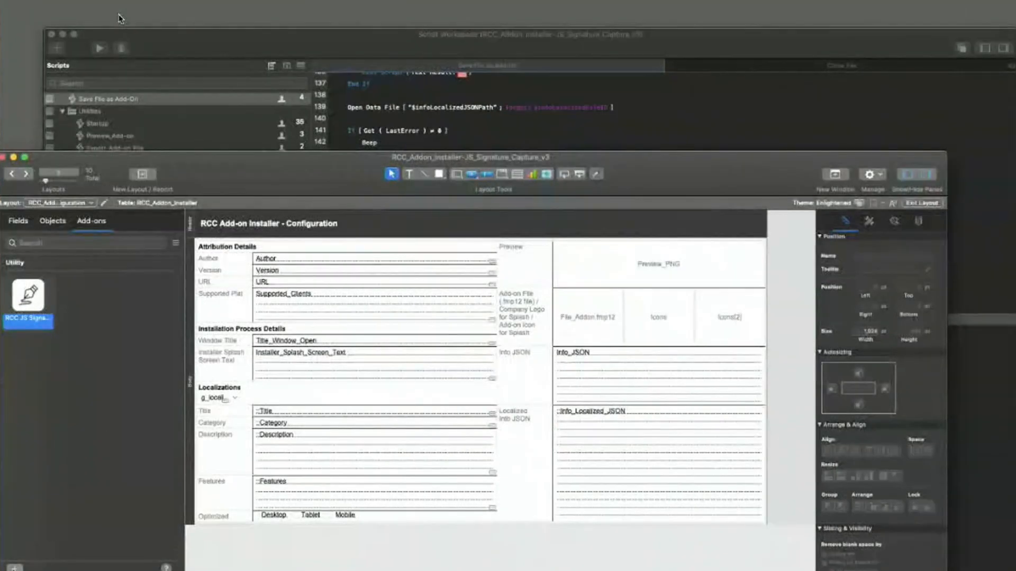
scroll(376, 381, down, 10)
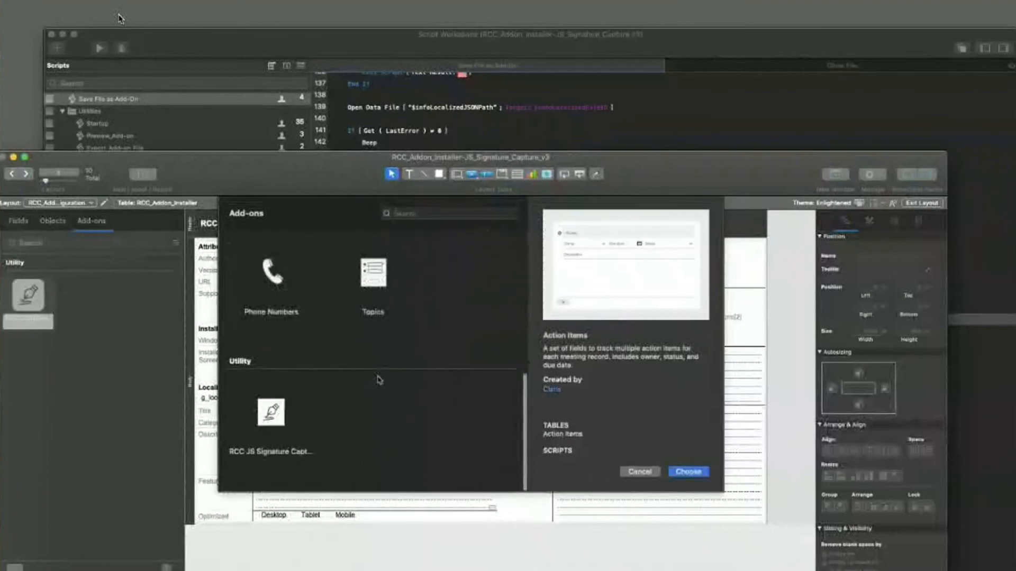
click(279, 410)
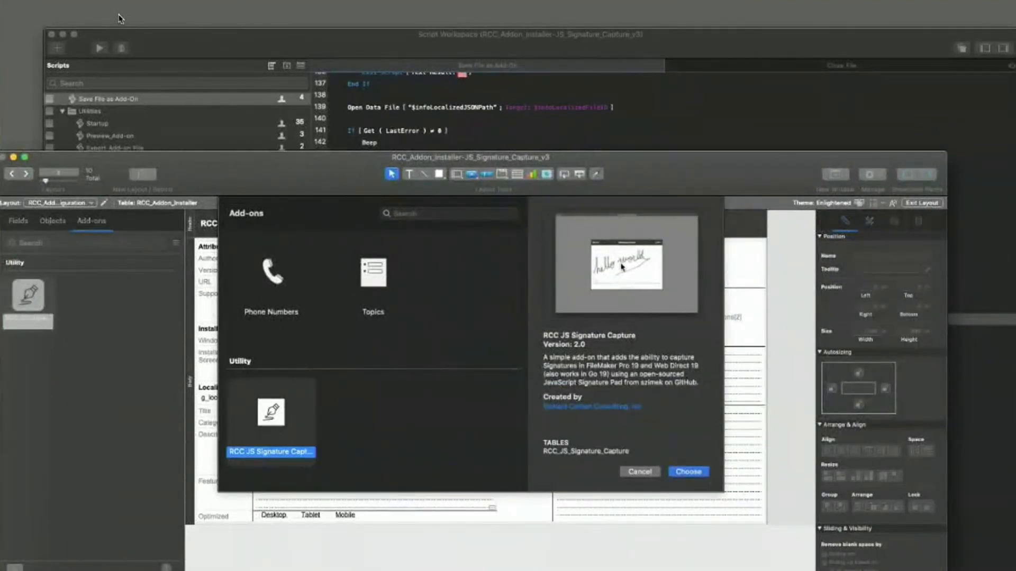
click(643, 474)
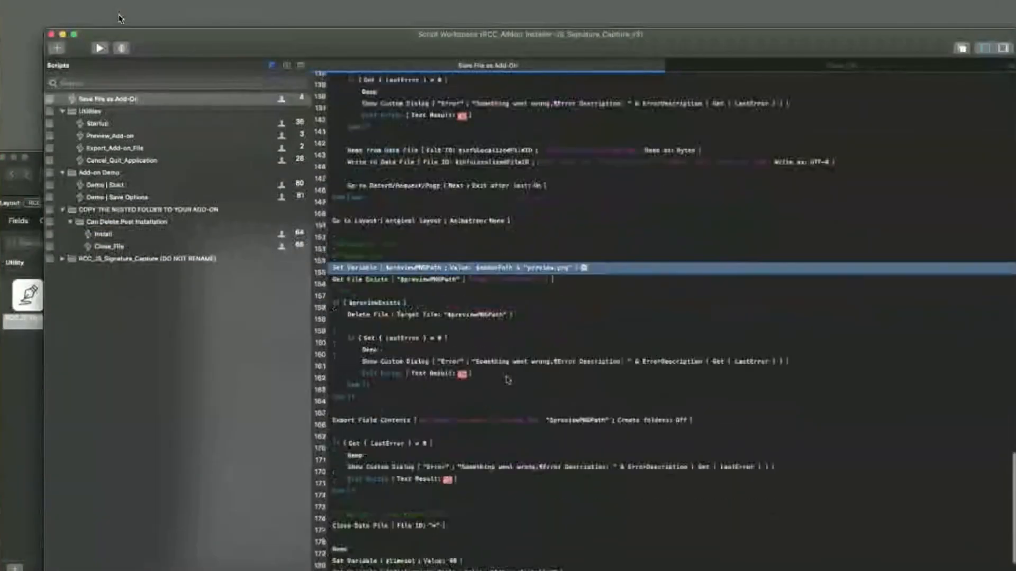
Return to the preview image section and go through its Set Variable, Delete File and Export Field Contents steps
scroll(508, 380, down, 3)
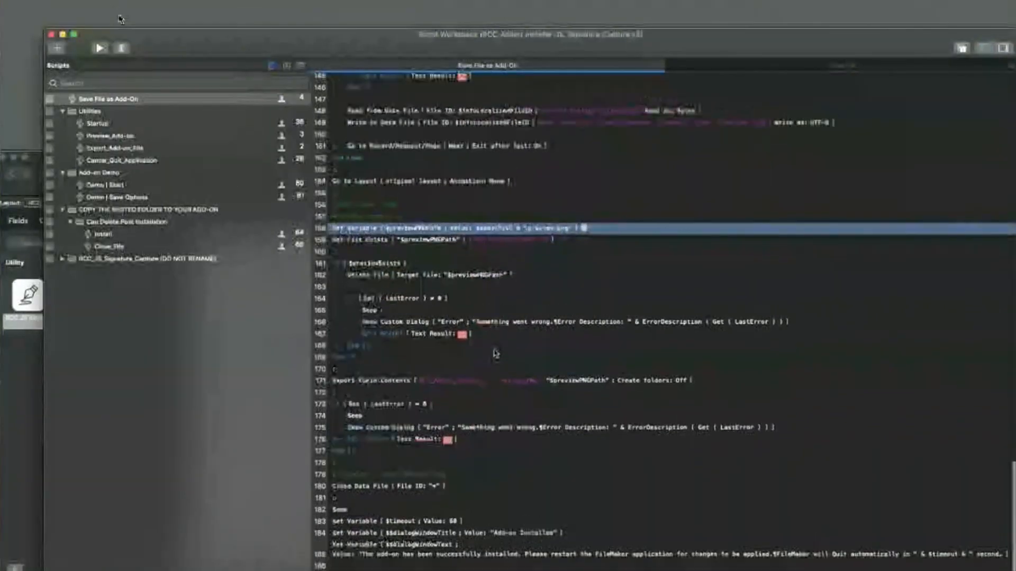
scroll(496, 354, up, 8)
scroll(461, 412, down, 5)
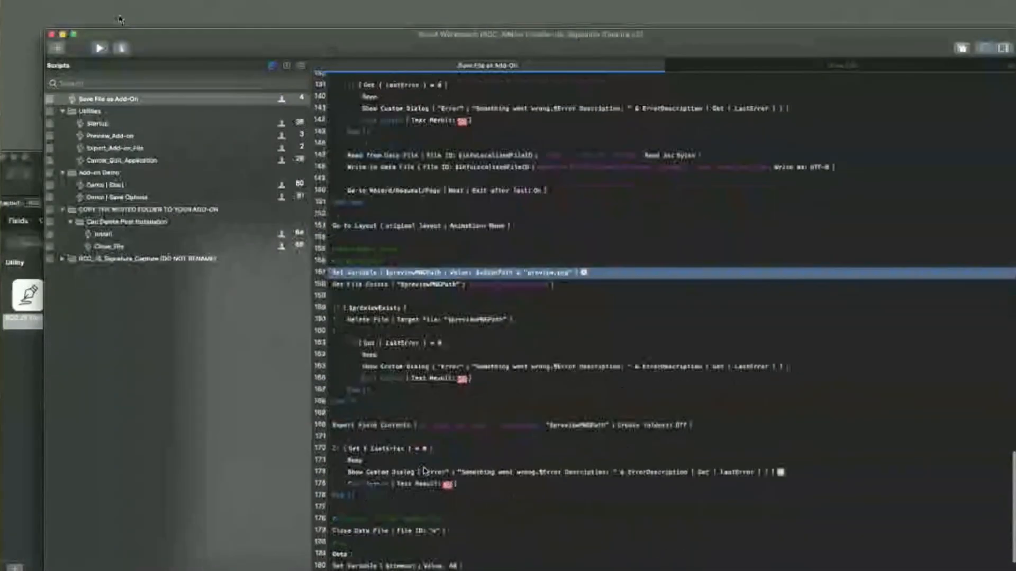
scroll(423, 471, down, 3)
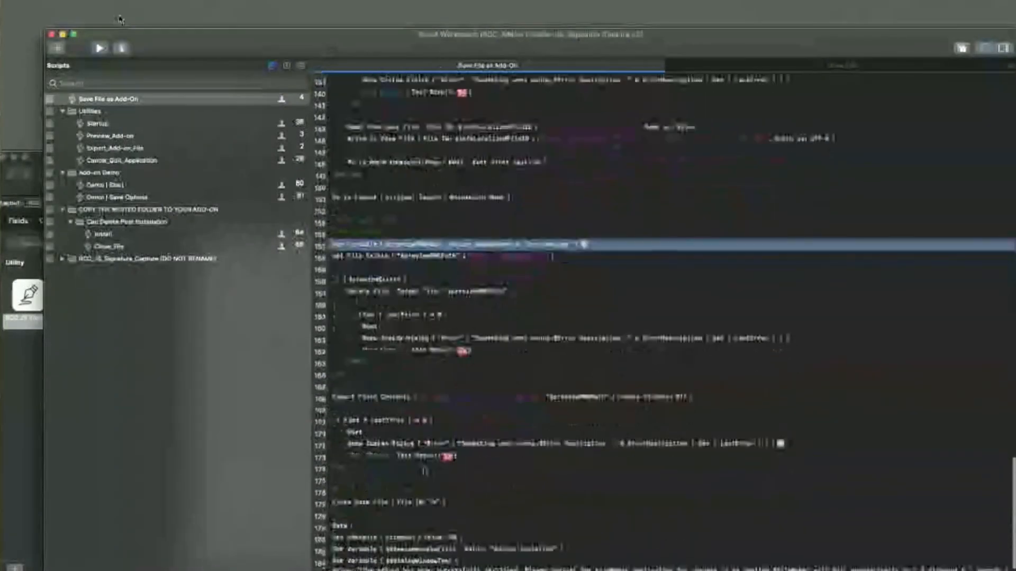
click(378, 290)
click(553, 243)
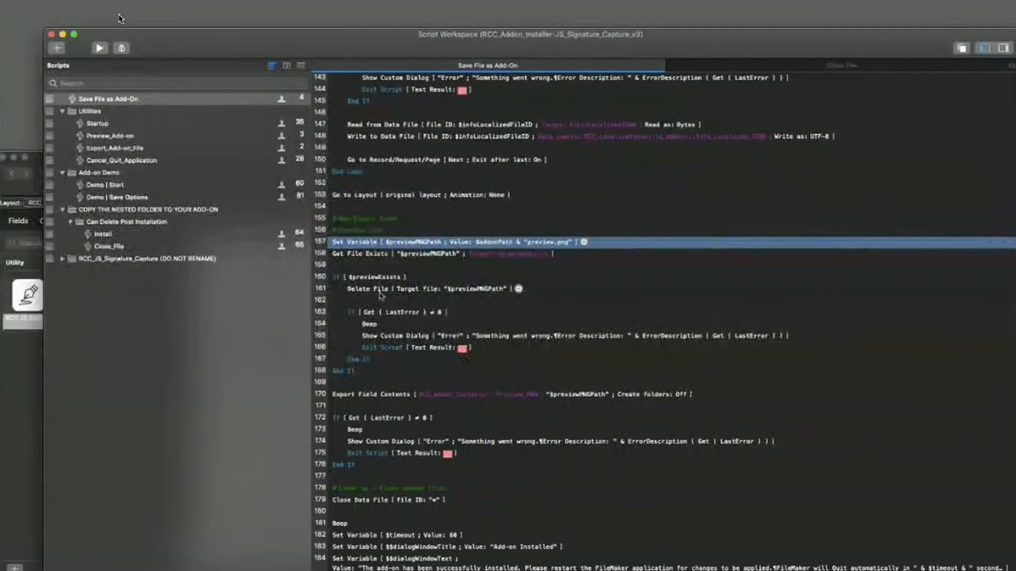
click(383, 294)
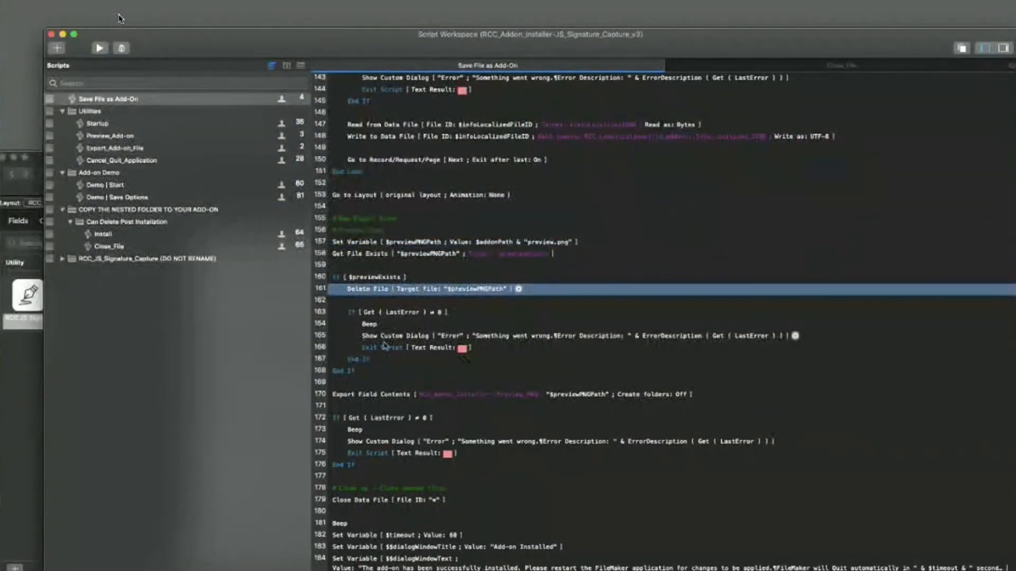
scroll(372, 384, down, 1)
click(373, 369)
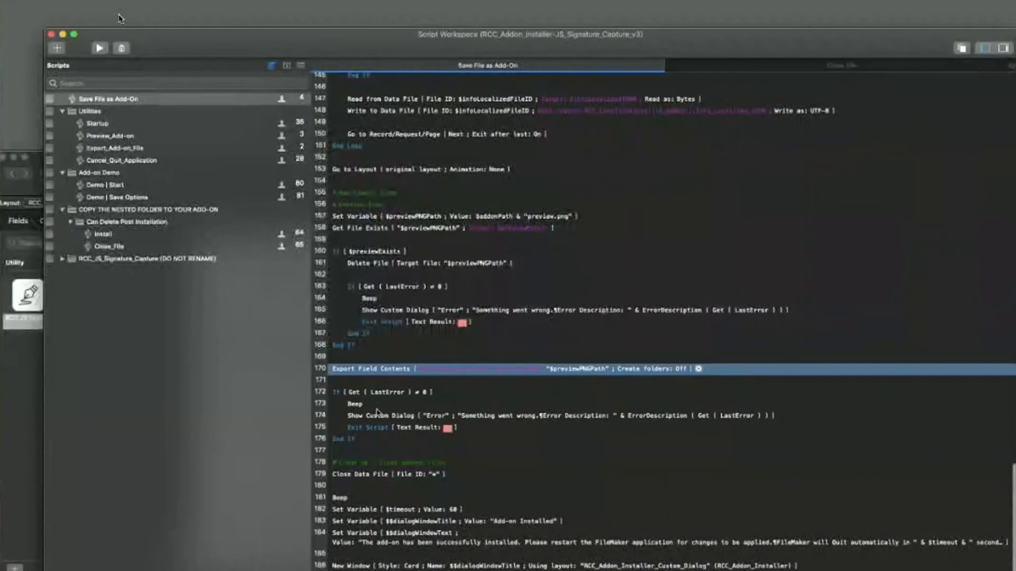
Examine the clean-up section, from Close Data File to the steps that set $$dialogWindowTitle and $$dialogWindowText
scroll(378, 413, down, 1)
scroll(378, 413, down, 2)
scroll(378, 413, down, 2)
click(356, 366)
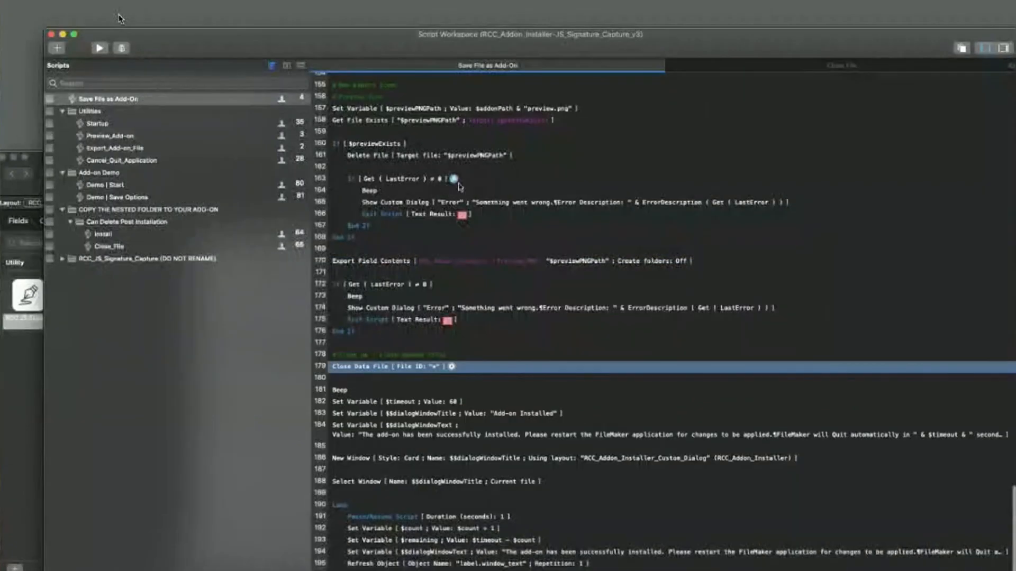
scroll(519, 460, down, 2)
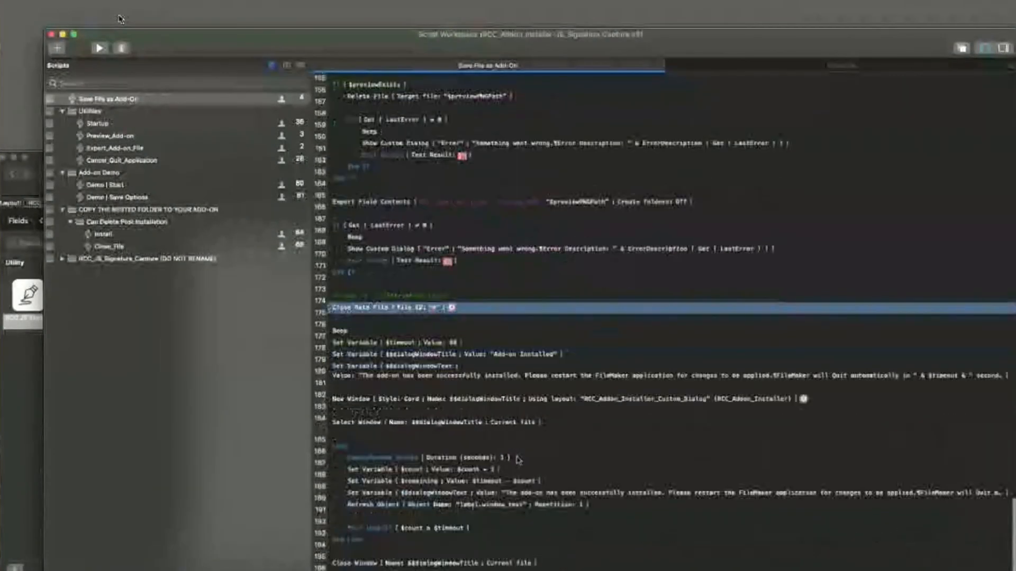
click(368, 360)
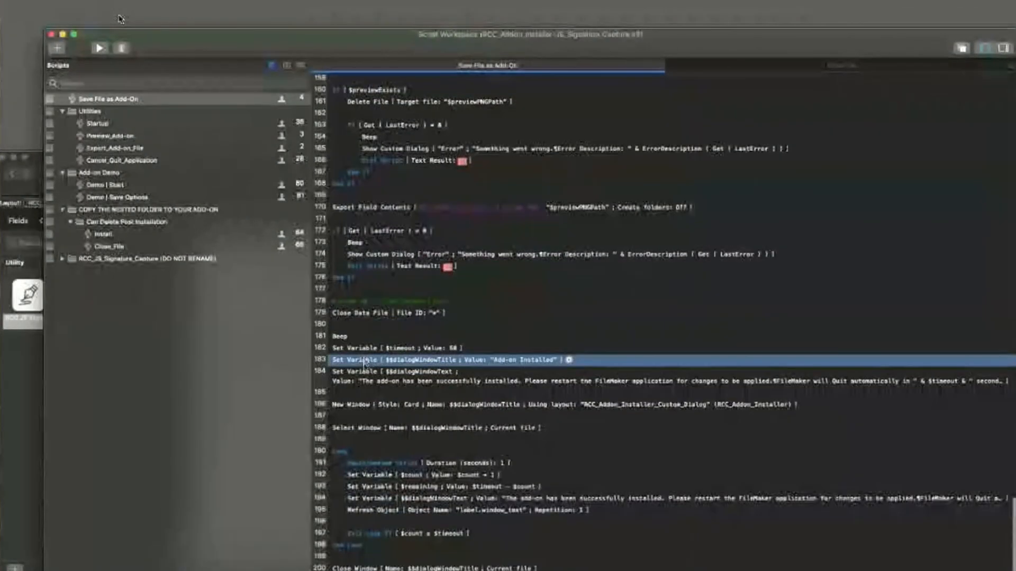
click(484, 381)
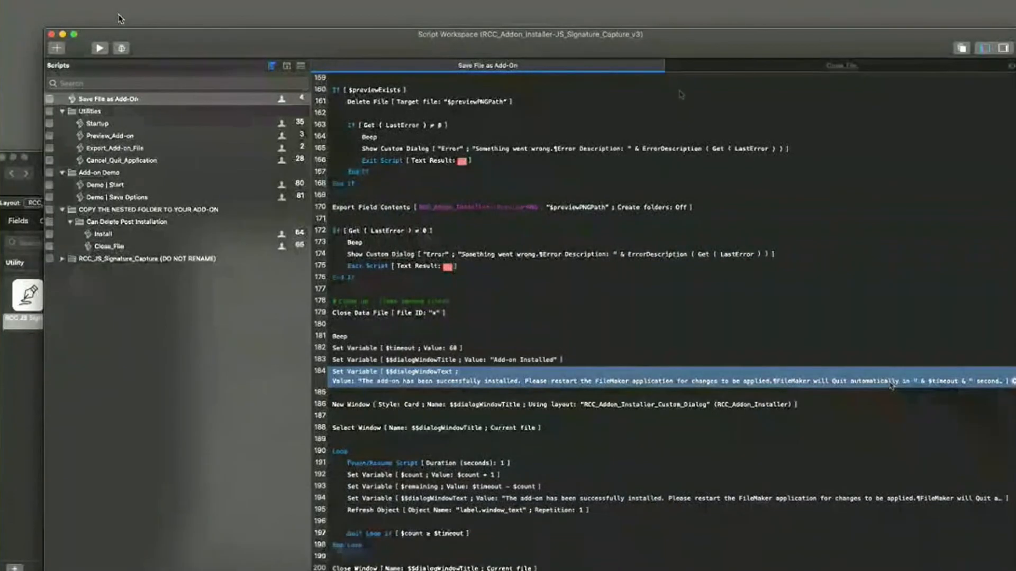
Go back to the beginning of the Save File as Add-On script and review its header description above Set Error Capture
scroll(622, 259, up, 2)
scroll(621, 259, up, 20)
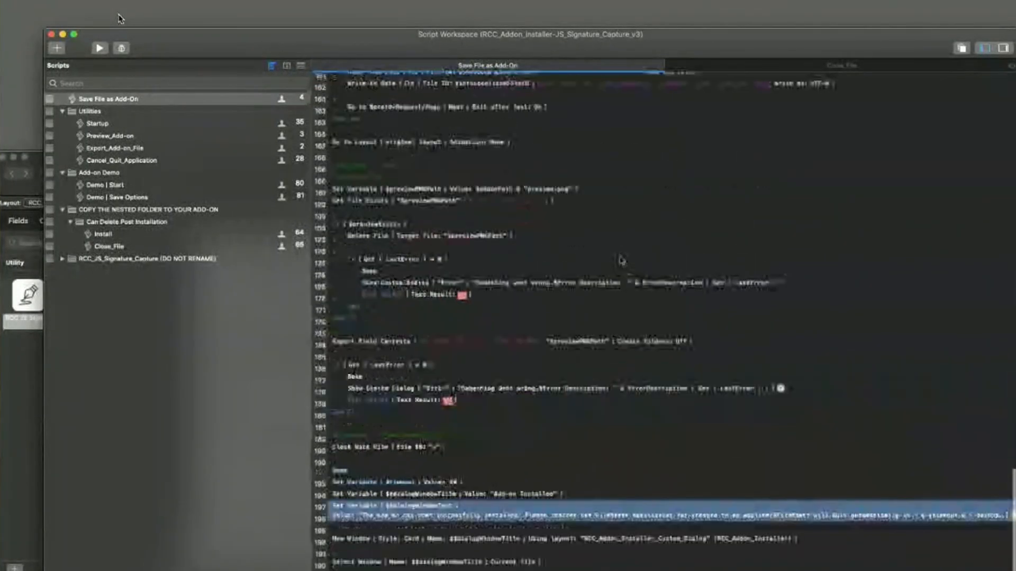
scroll(621, 259, up, 5)
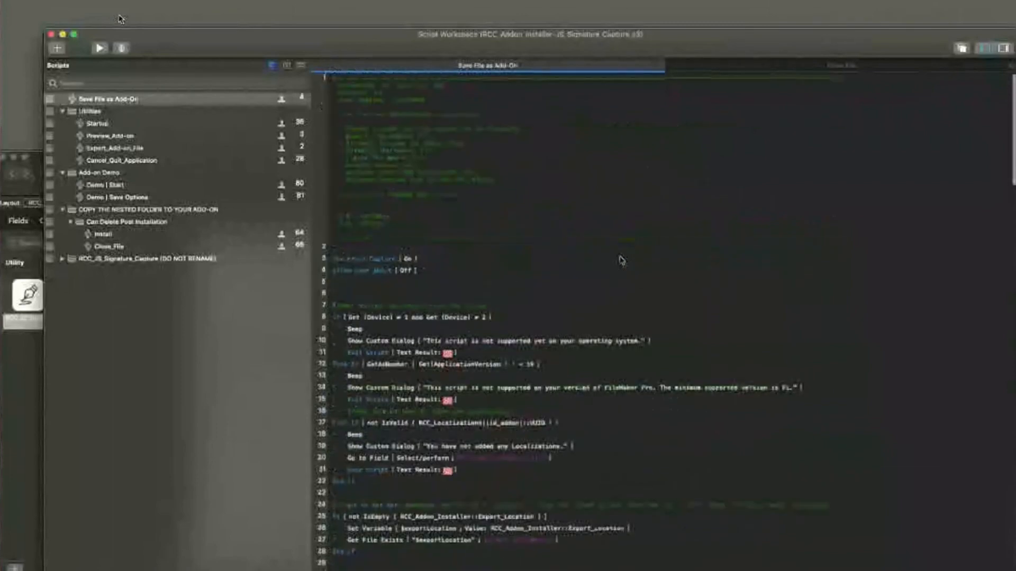
click(466, 261)
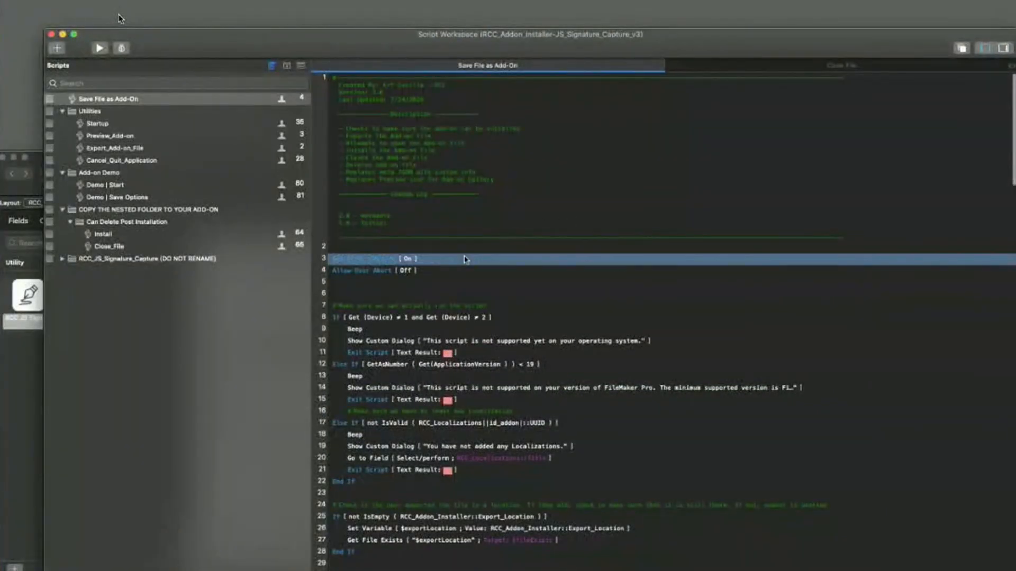
click(466, 252)
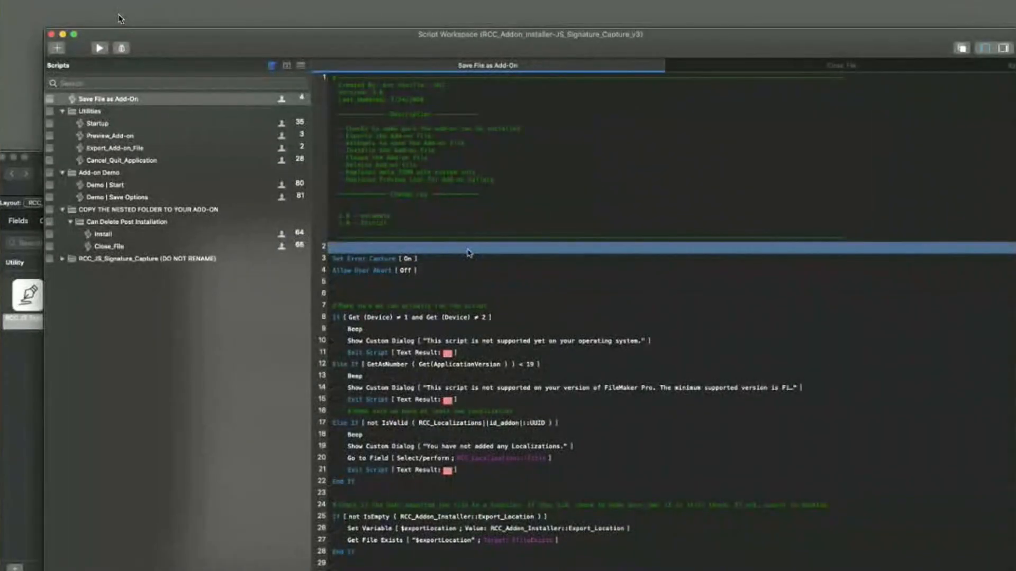
Delete the blank add-on record in the installer's configuration window without a confirmation dialog, and close that window
key(ctrl+Up)
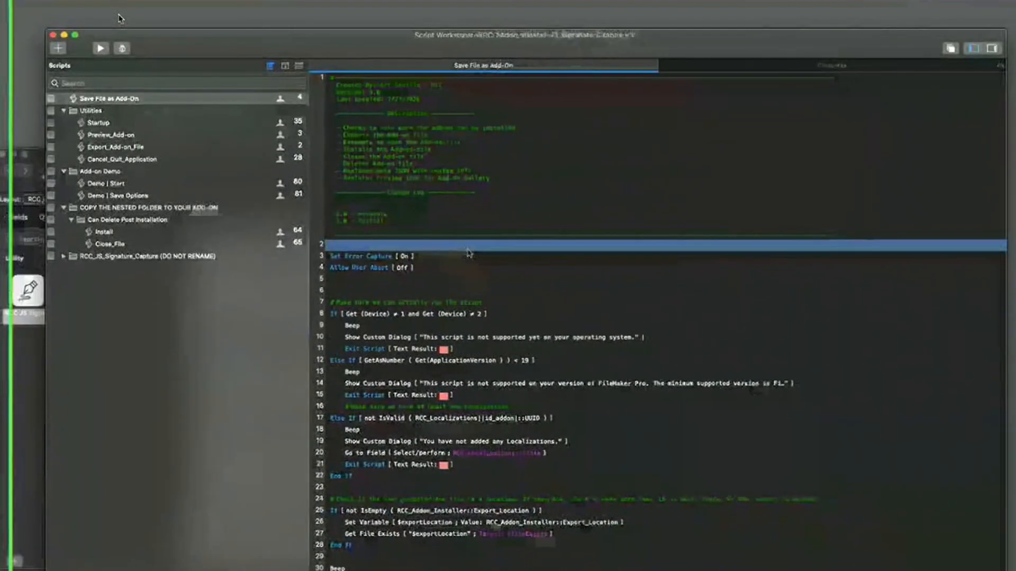
click(119, 19)
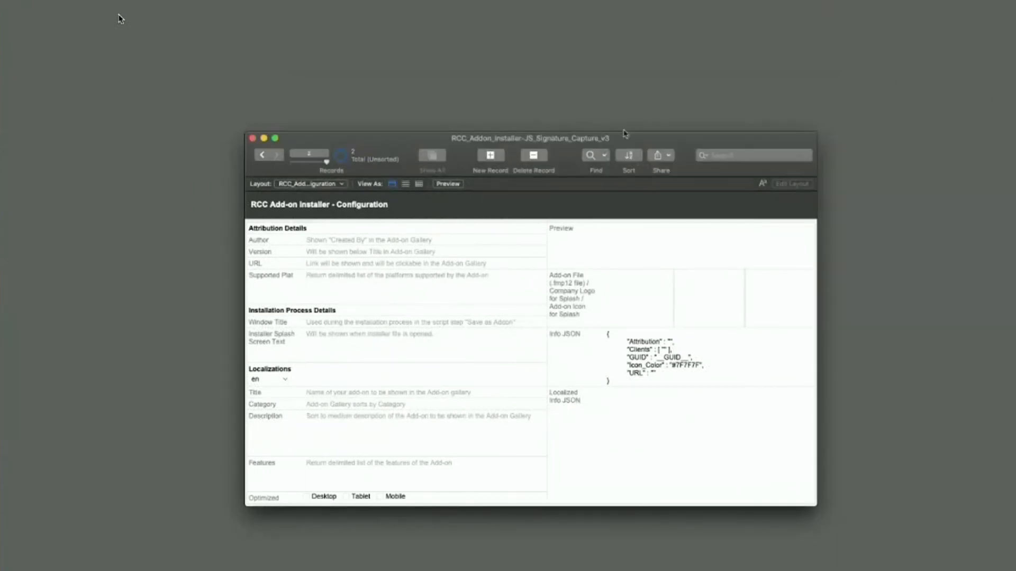
click(252, 138)
right_click(535, 154)
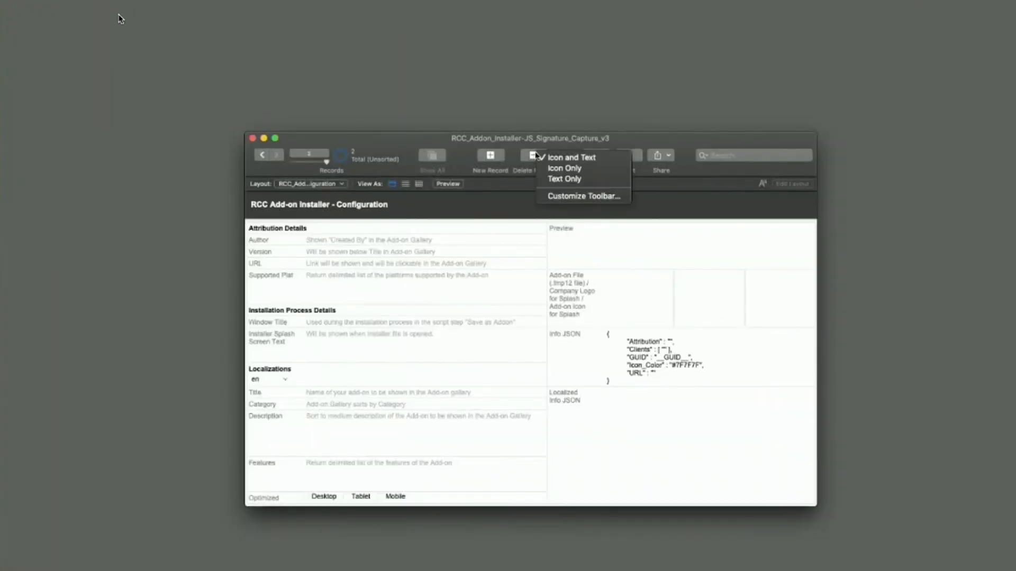
key(Escape)
alt+click(534, 156)
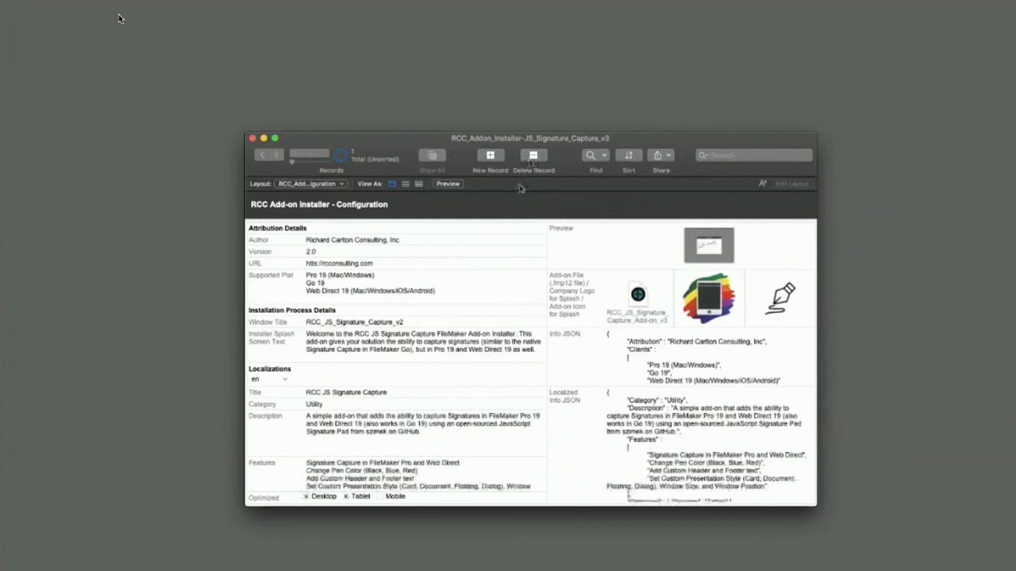
click(252, 139)
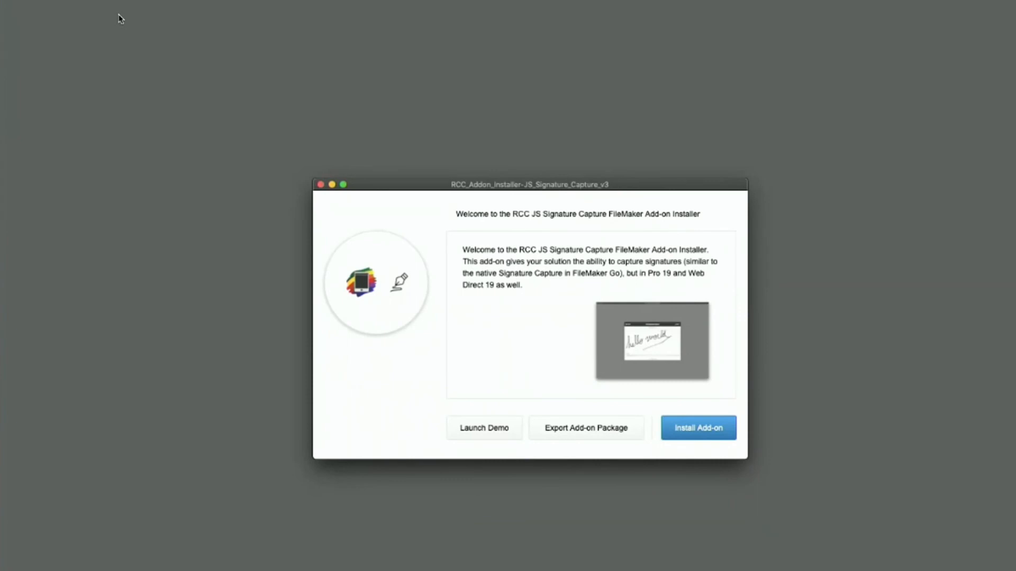
Switch to the FM_Starting_Point_7use_v2 file, open a document's detail view from the Documents list, and select Document_DOC02
click(119, 17)
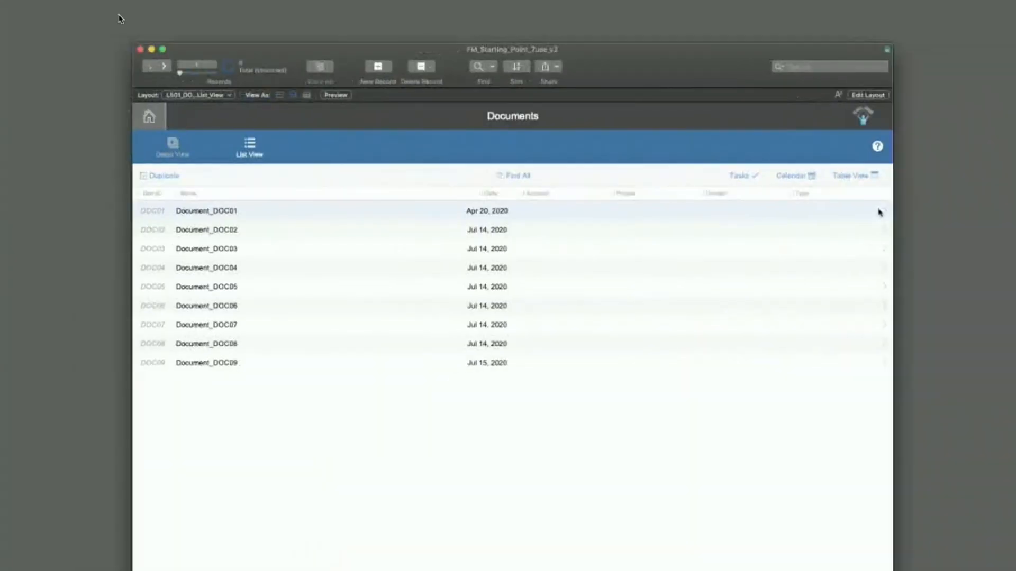
click(879, 213)
click(195, 318)
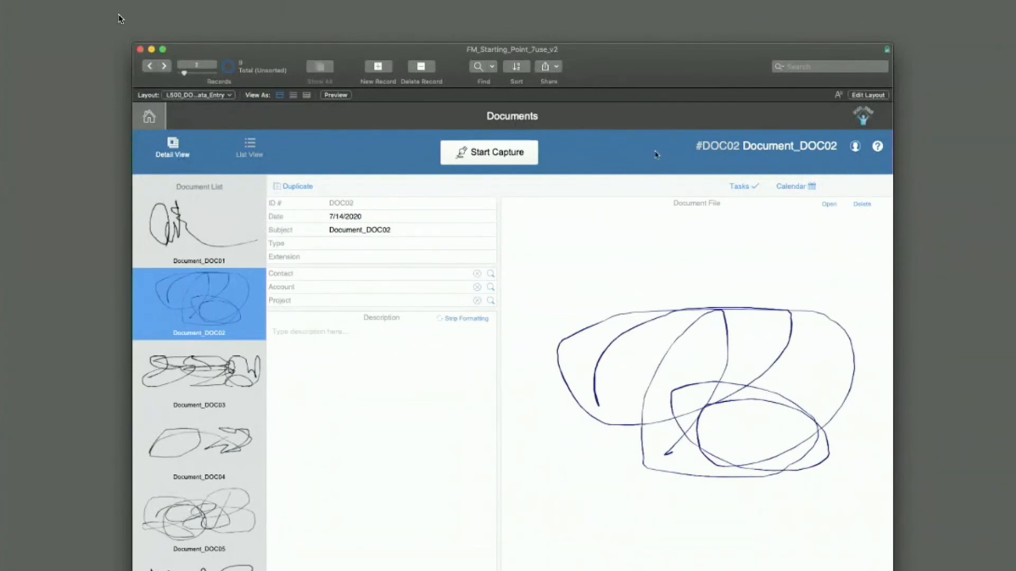
click(591, 160)
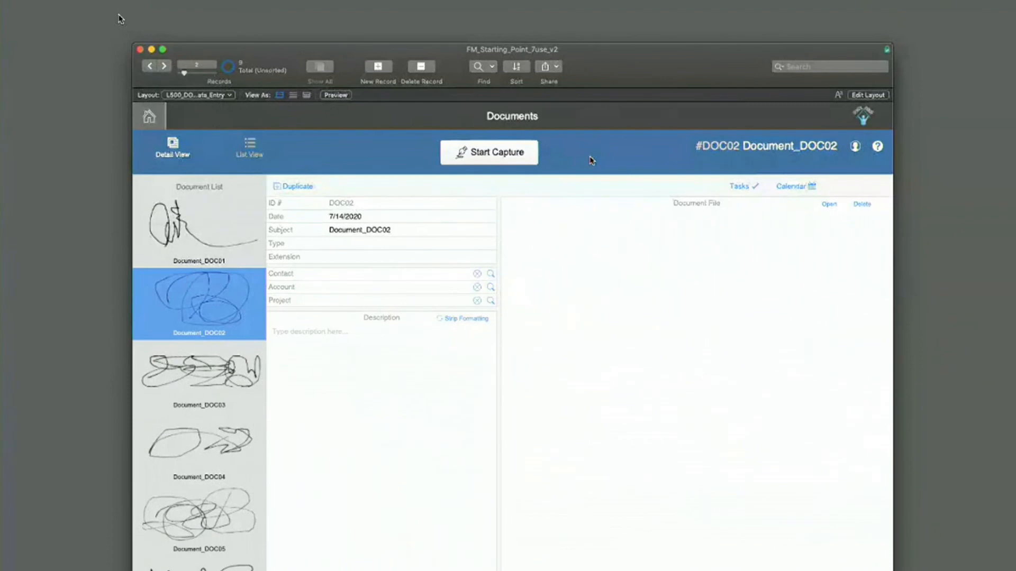
Put the Documents detail layout in Layout mode and inspect the Start Capture button alongside the RCC JS Signature Capture add-on
key(super+l)
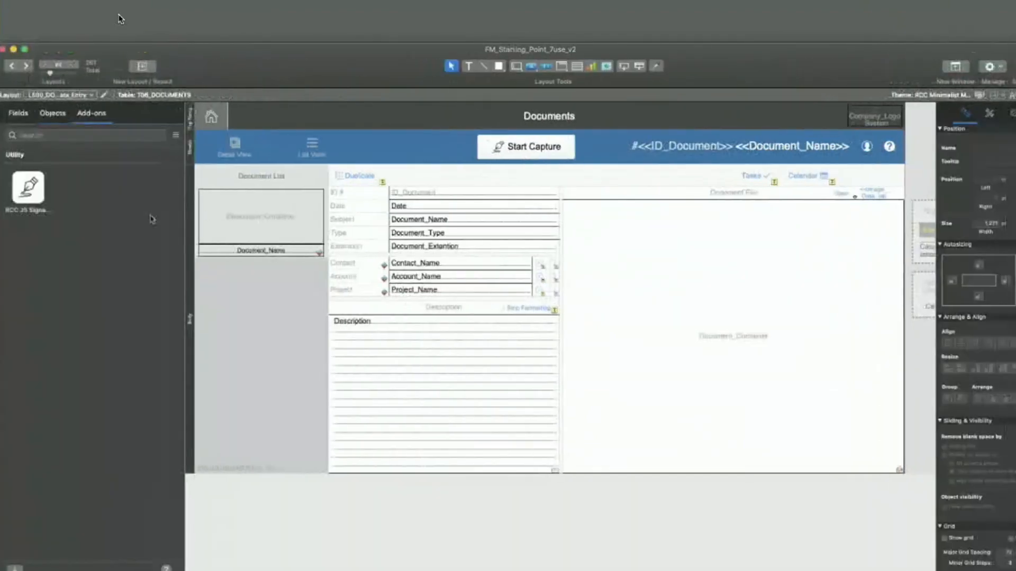
click(524, 154)
click(20, 190)
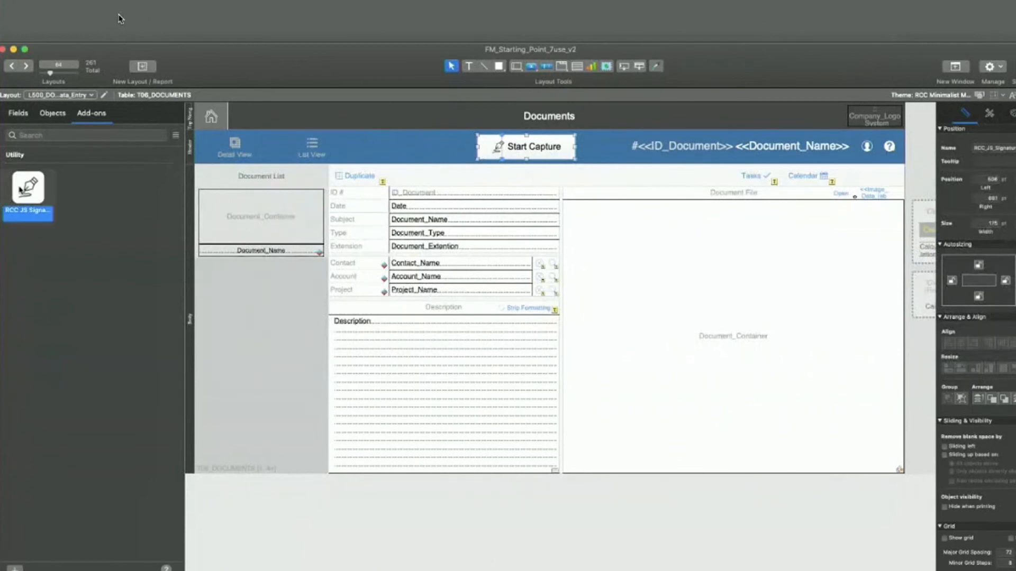
click(547, 153)
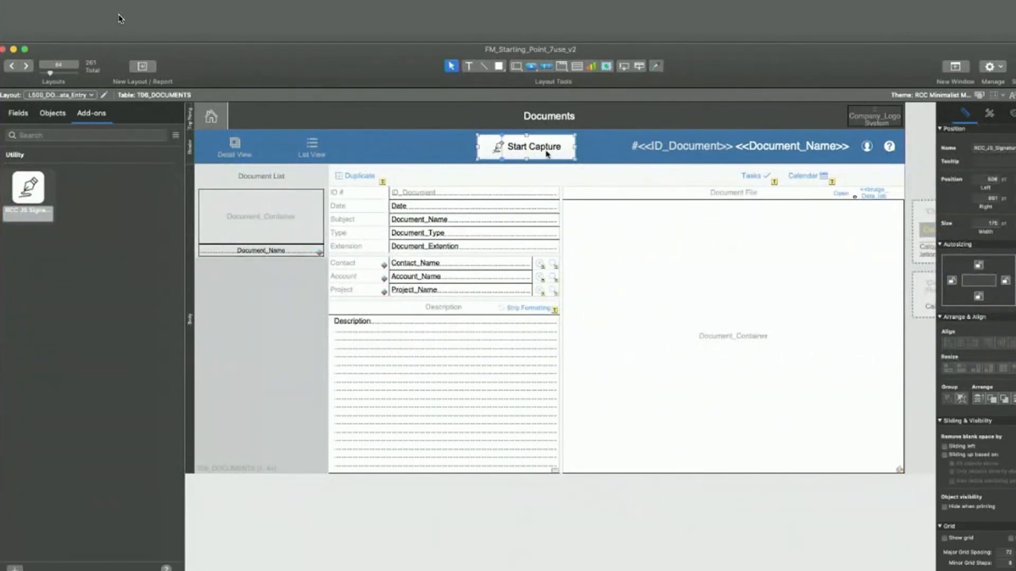
click(120, 192)
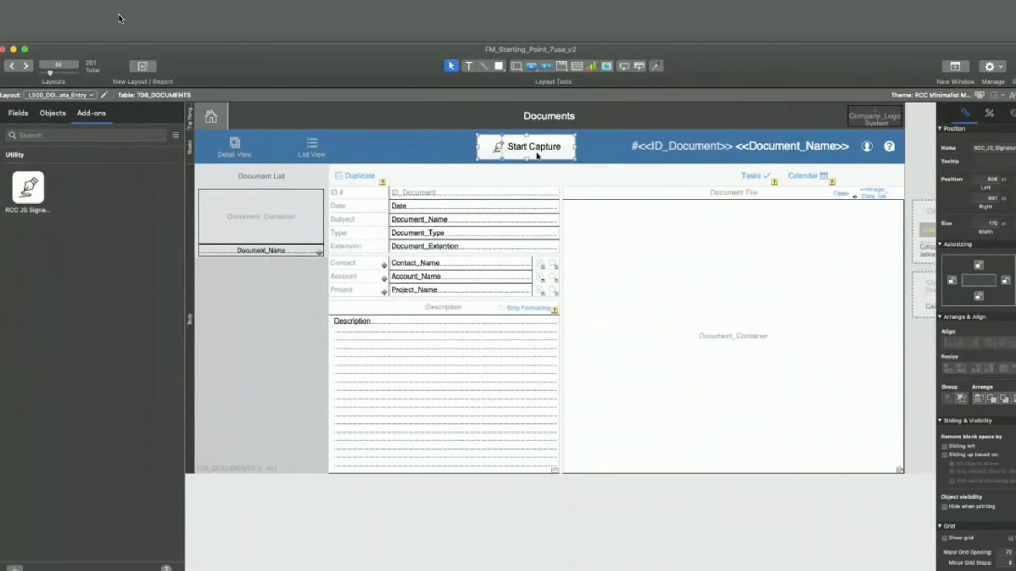
Examine the RCC JS Signature Capture table occurrence in the file's relationships graph, and leave database management discarding all changes
key(super+shift+d)
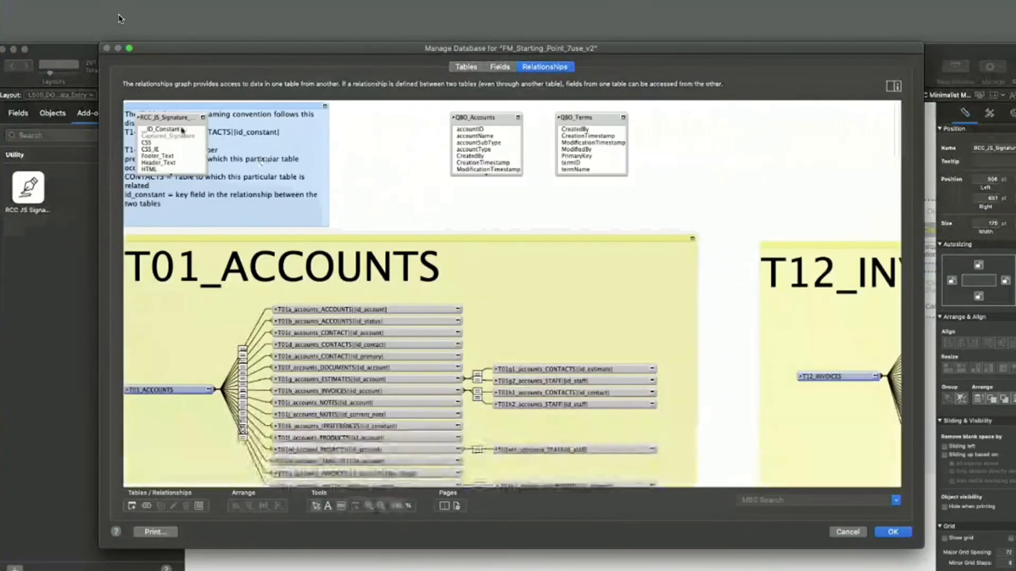
click(167, 116)
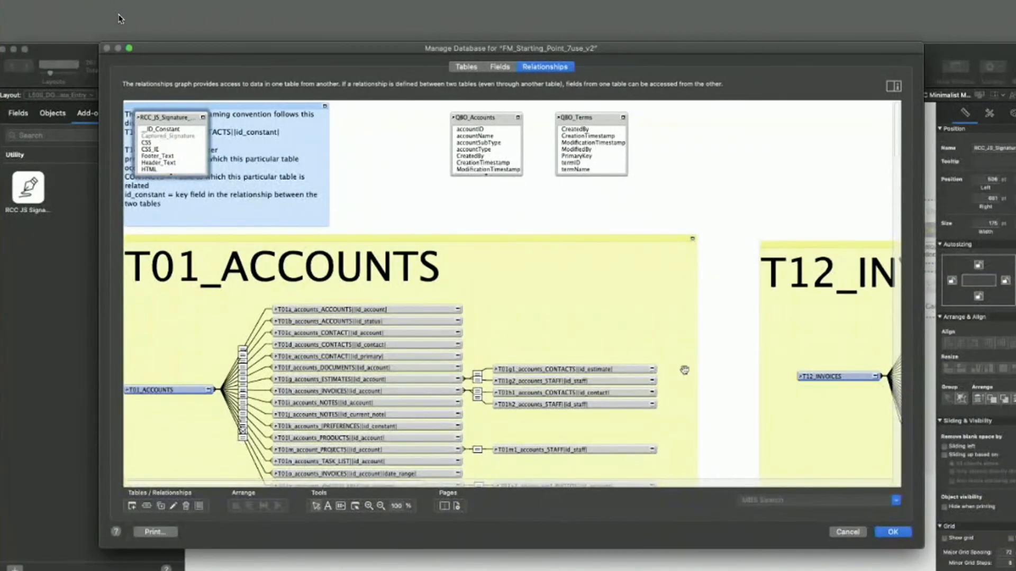
click(848, 532)
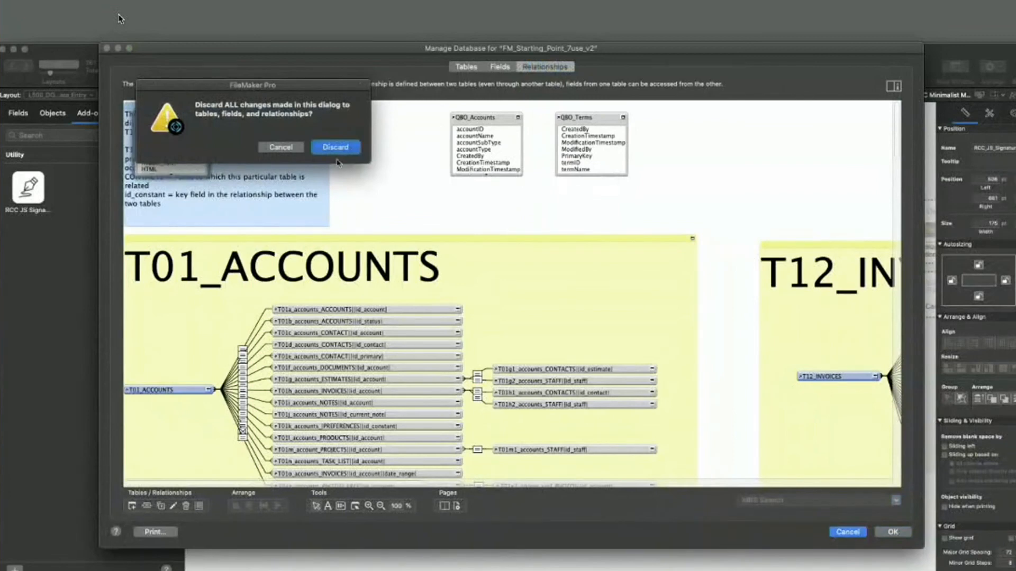
click(333, 146)
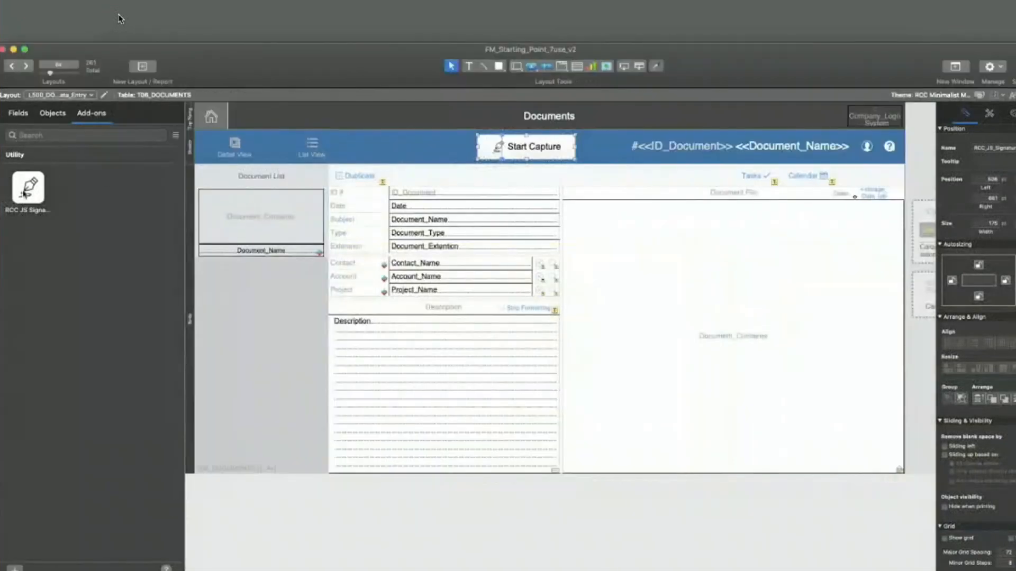
Uninstall the RCC JS Signature Capture add-on from the FM_Starting_Point_7use_v2 file
right_click(22, 191)
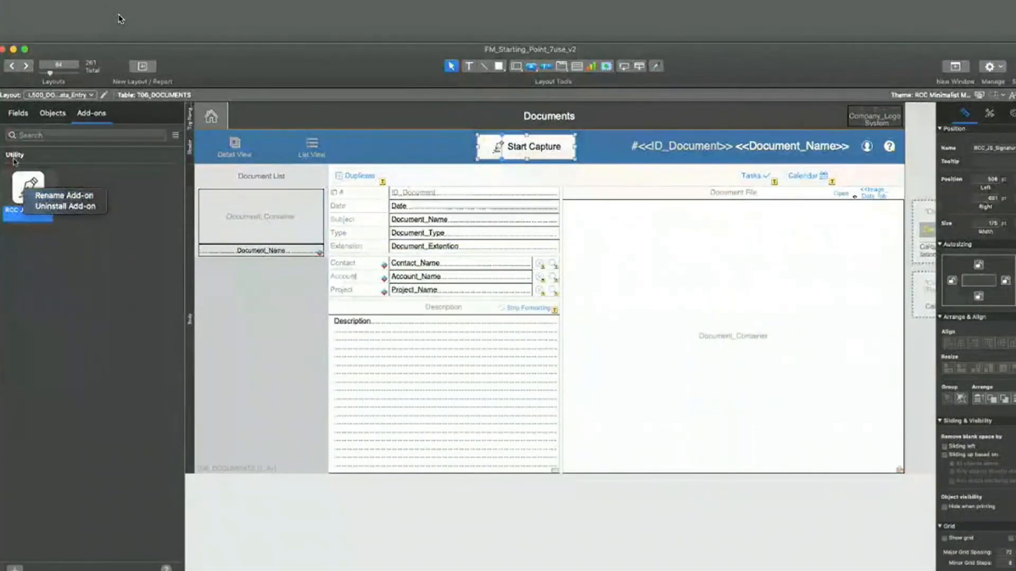
click(49, 212)
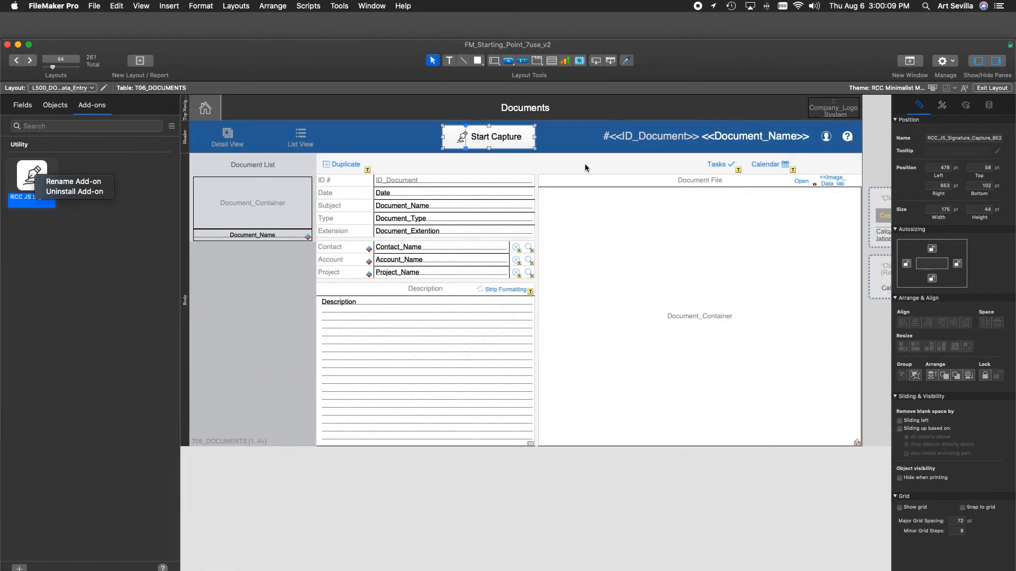
click(87, 192)
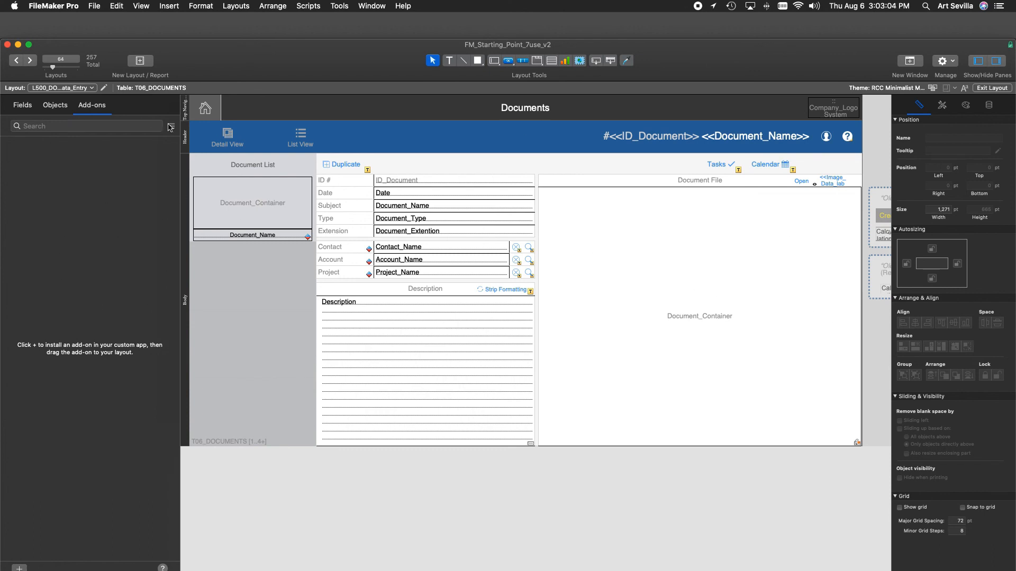
drag(383, 73, 379, 67)
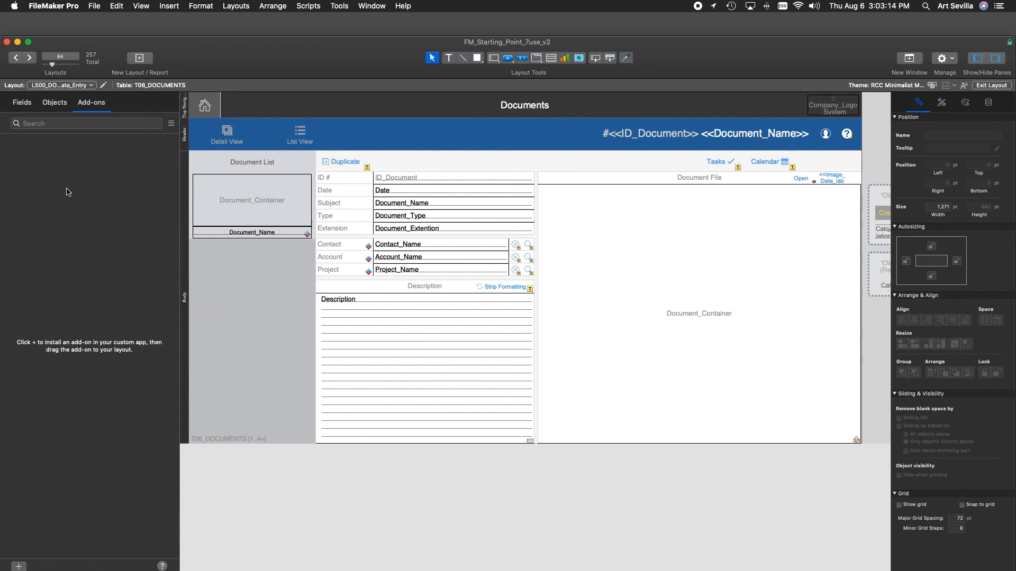
Select RCC JS Signature Capture among the installable Utility add-ons and review its description, tables, layouts and scripts
click(18, 566)
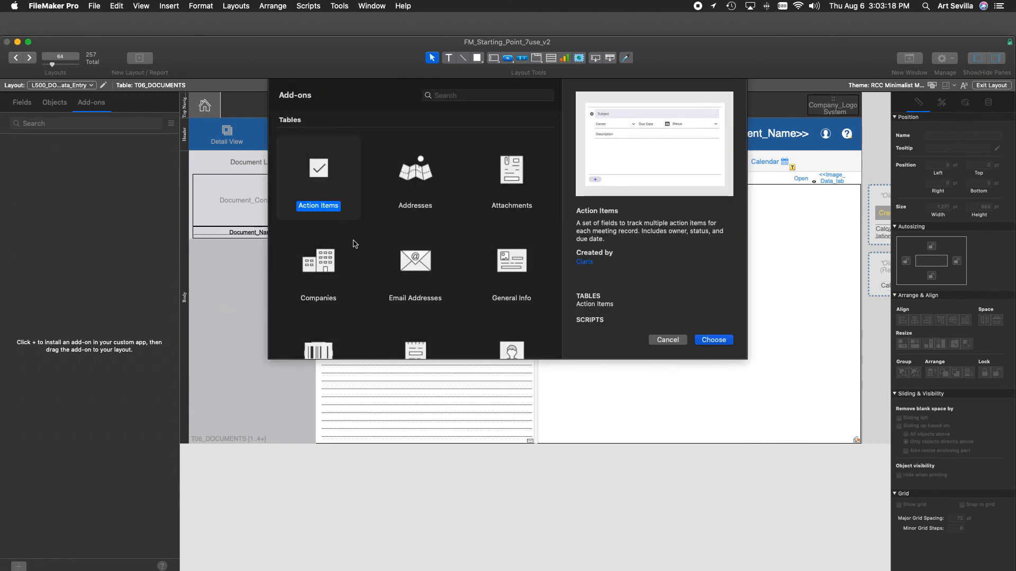
scroll(354, 244, down, 2)
scroll(355, 243, down, 12)
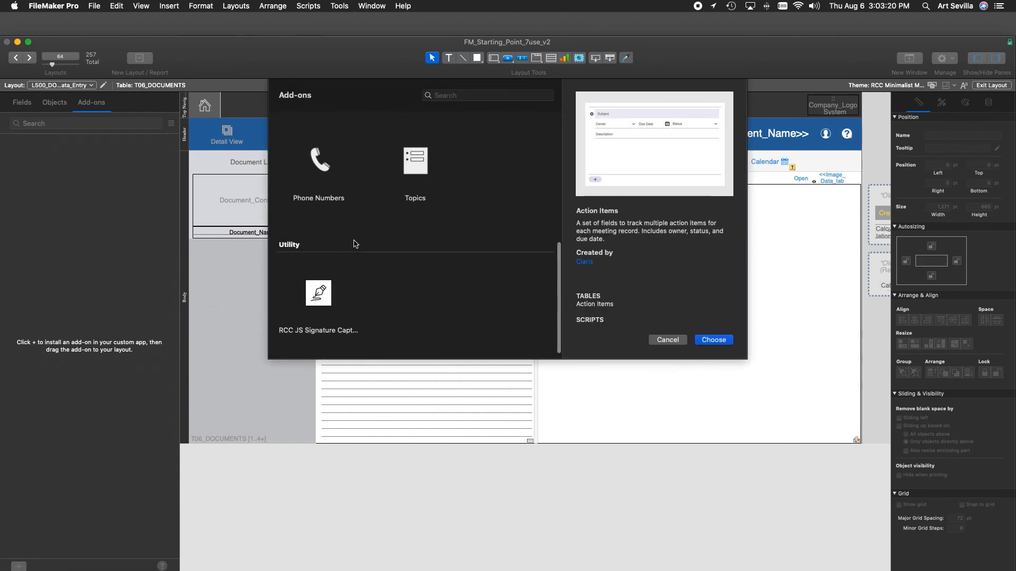
click(316, 295)
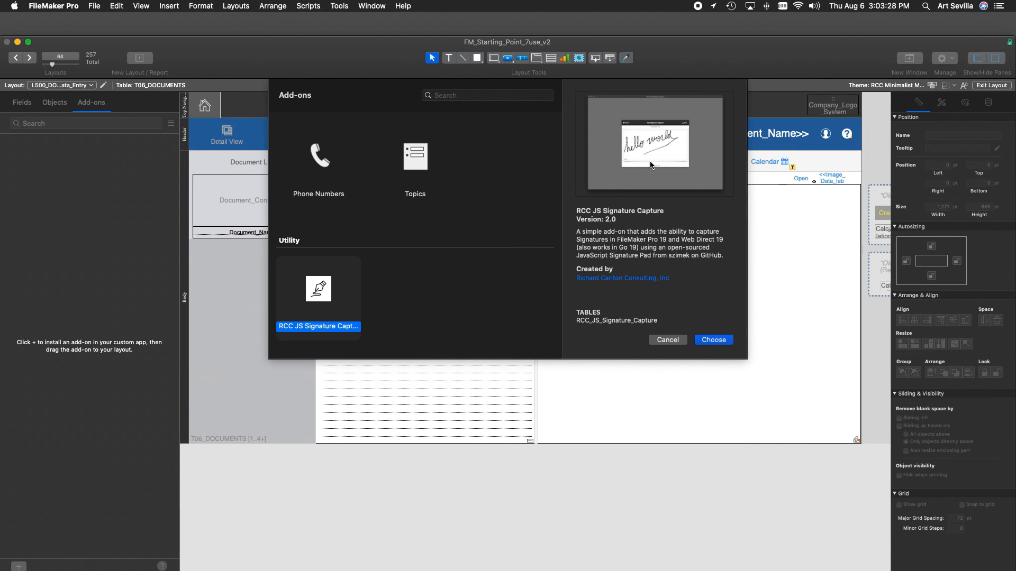
scroll(613, 257, down, 3)
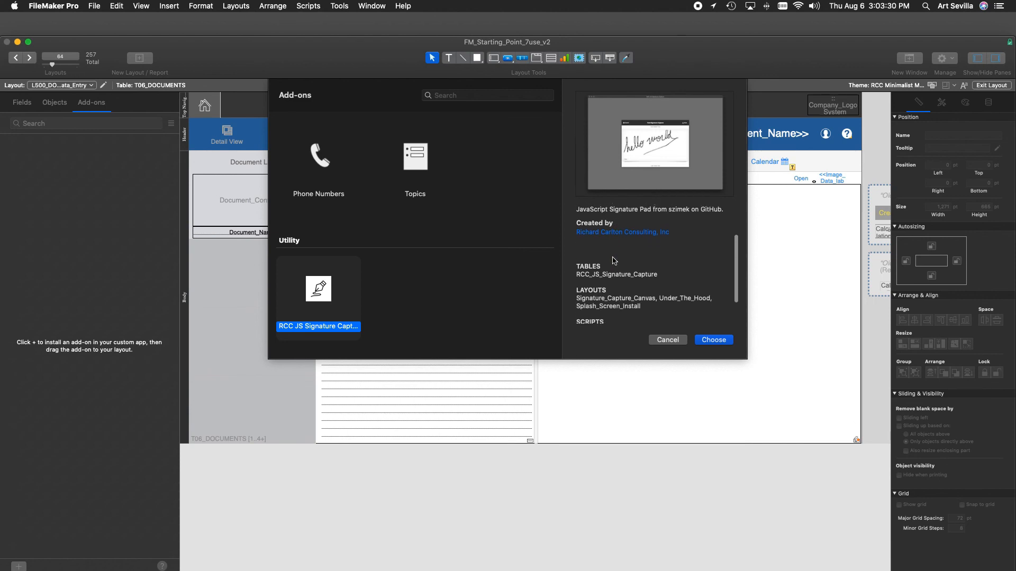
scroll(622, 268, down, 2)
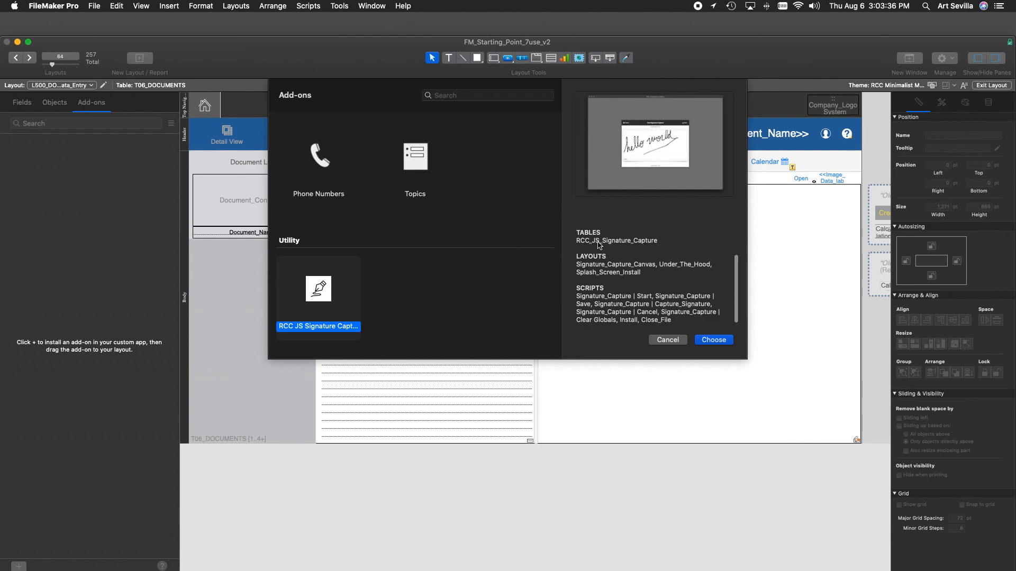
scroll(600, 248, up, 5)
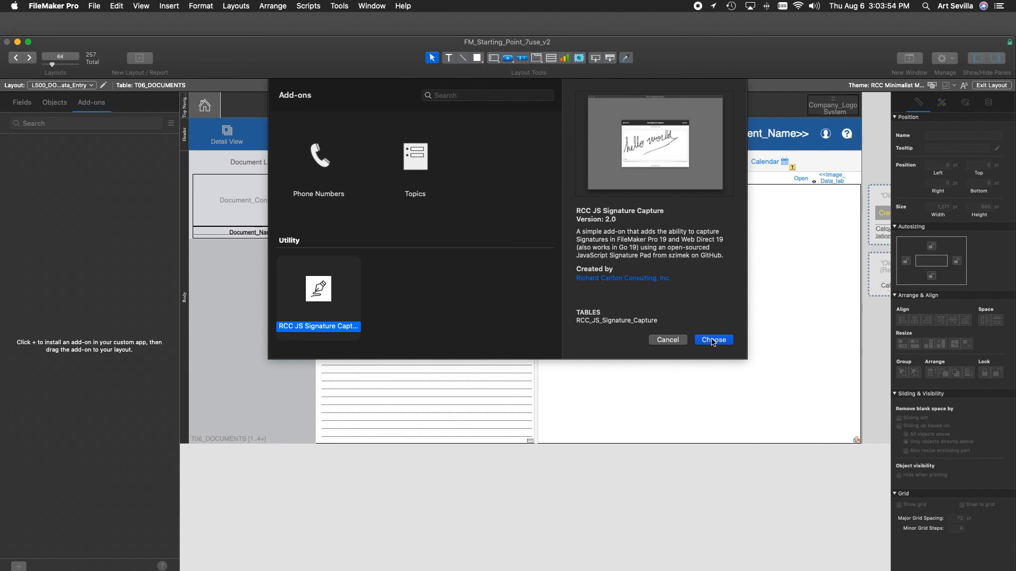
Switch to the AddonModules Finder window and open the RCC_JS_Signature_Capture_Add-on_v3 folder
key(ctrl+Up)
key(ctrl+Up)
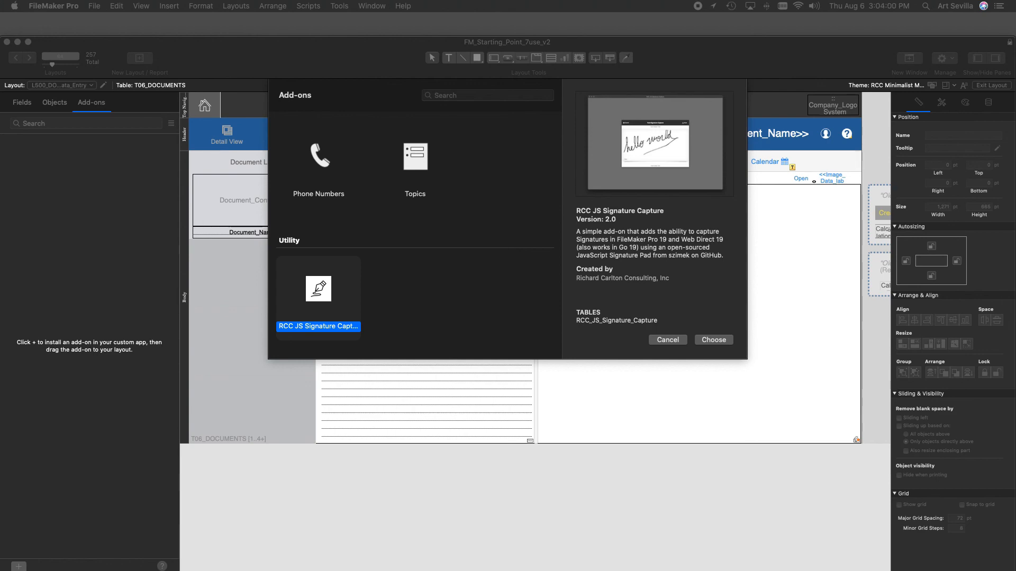
drag(1014, 58, 438, 57)
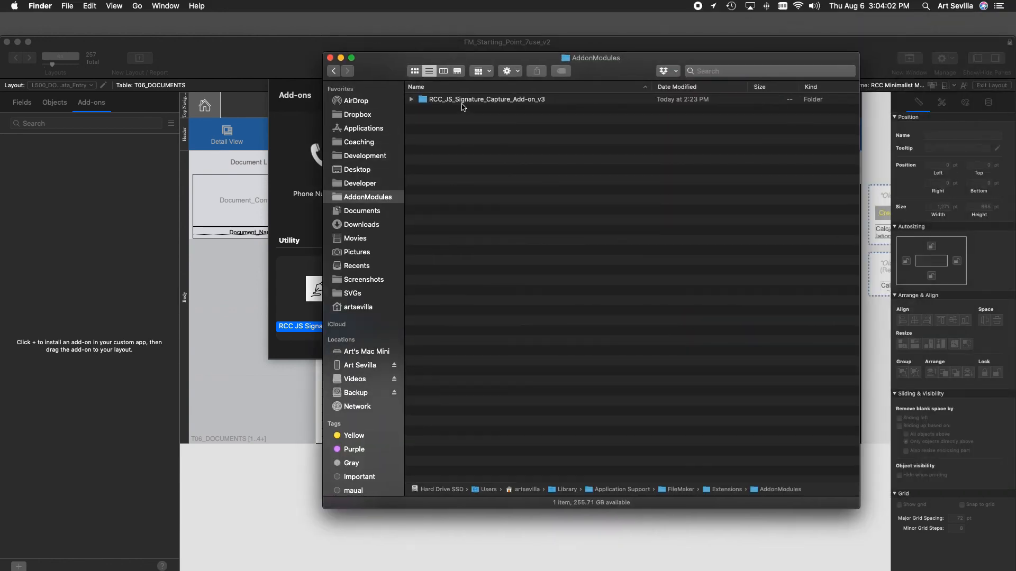
click(462, 101)
double_click(462, 102)
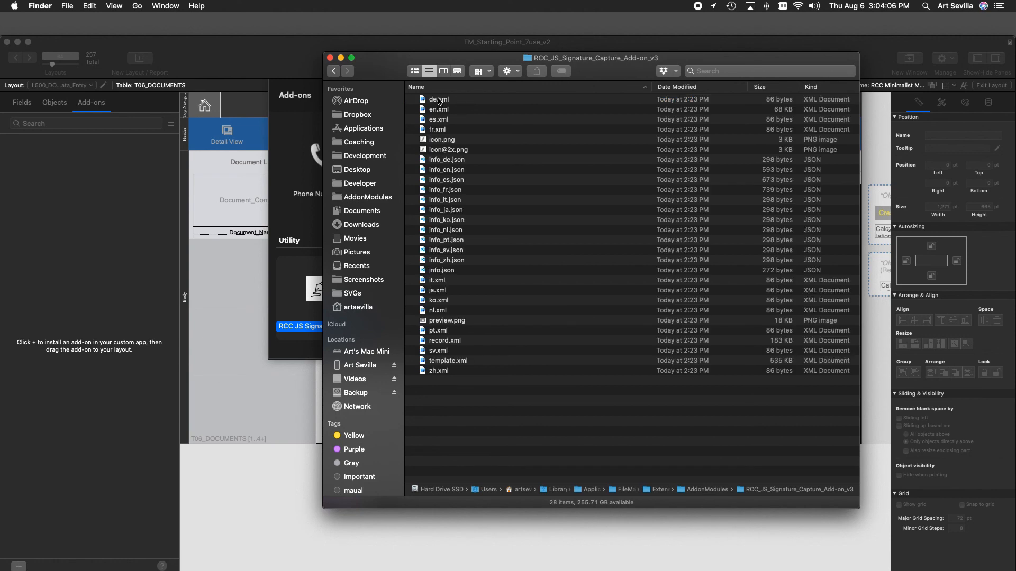
Examine the add-on package's language XML, icon, info JSON, record.xml and template.xml files, and move the Finder window out of view
click(438, 100)
click(441, 119)
click(443, 139)
click(446, 191)
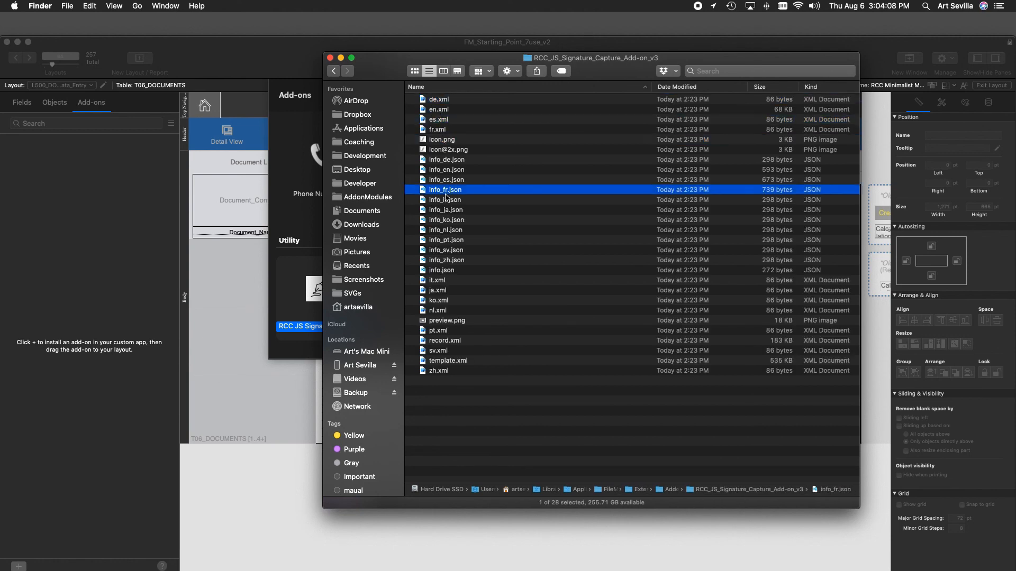
click(440, 299)
click(440, 290)
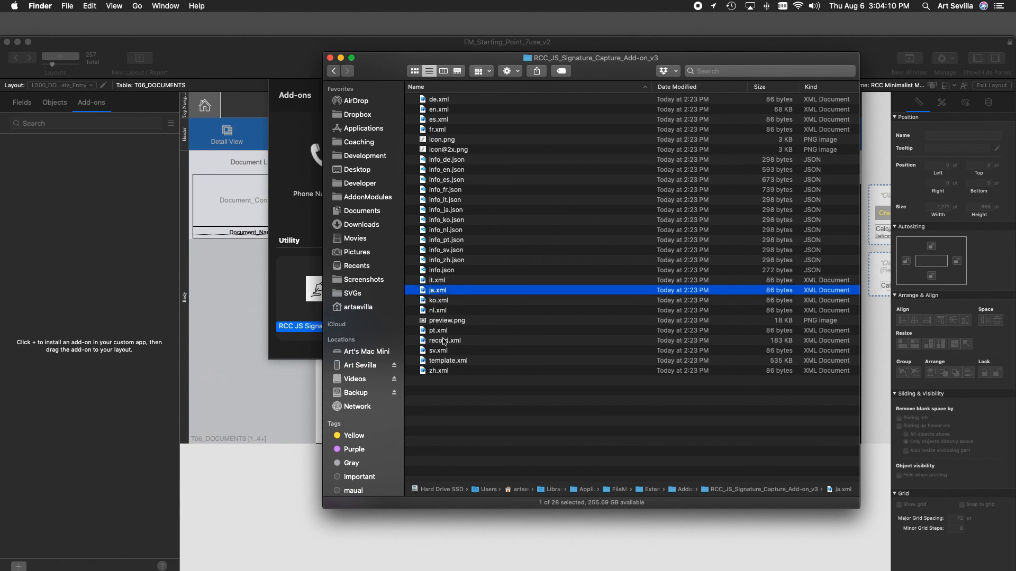
click(445, 340)
click(458, 360)
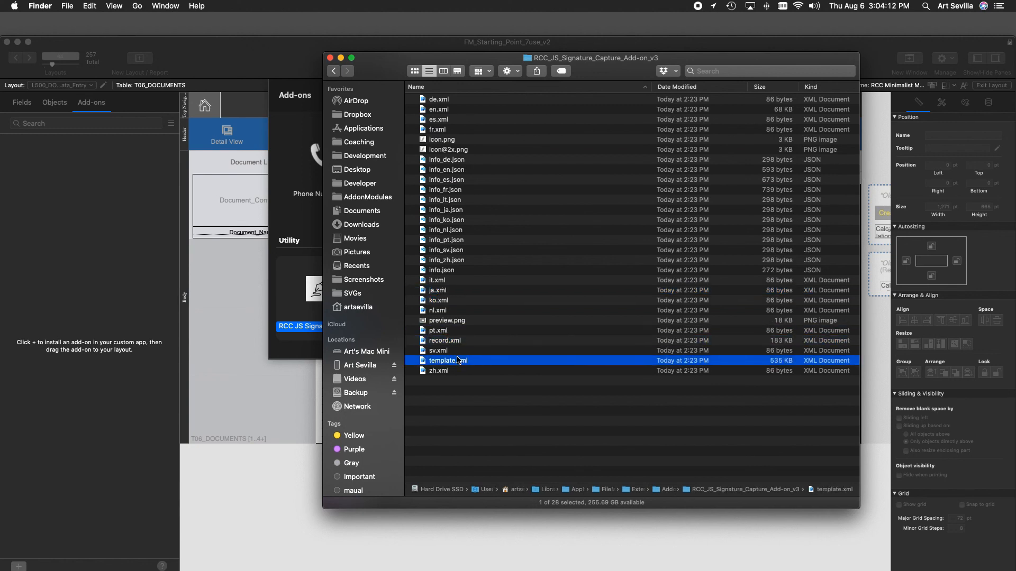
click(456, 352)
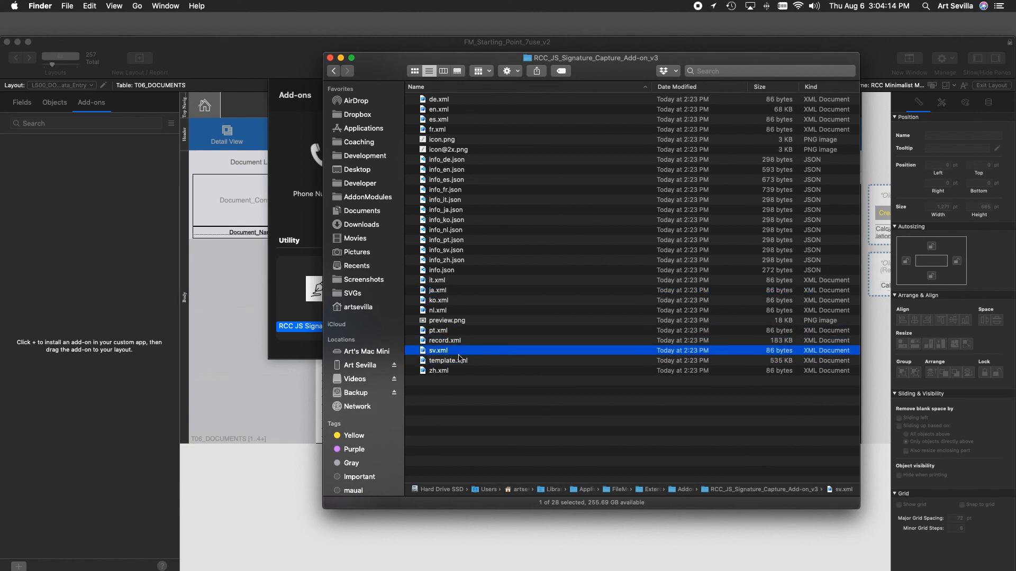
click(461, 362)
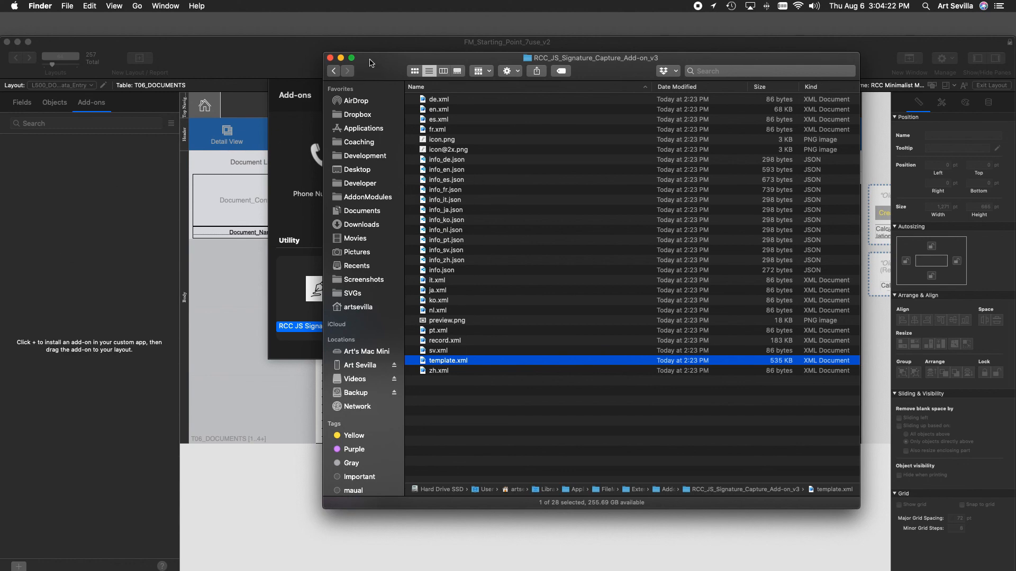
drag(372, 63, 1015, 63)
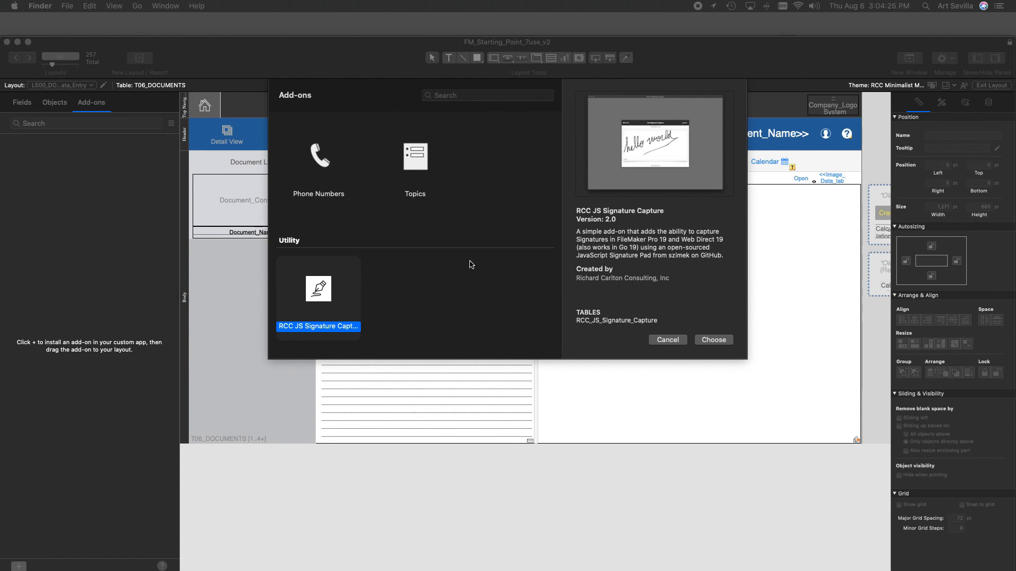
Install the selected RCC JS Signature Capture add-on and place it on the Documents layout over the Description field
click(667, 291)
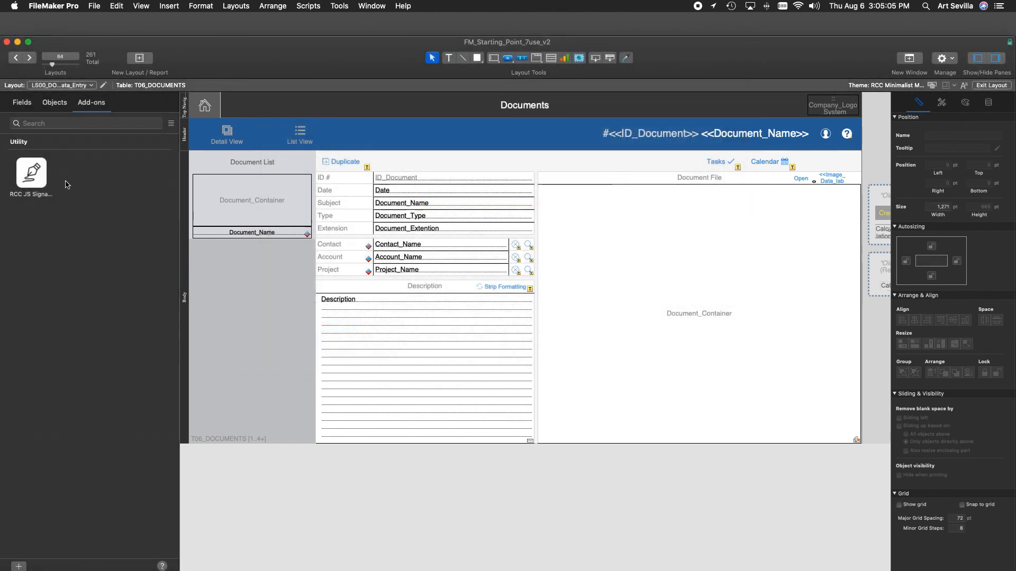
click(31, 181)
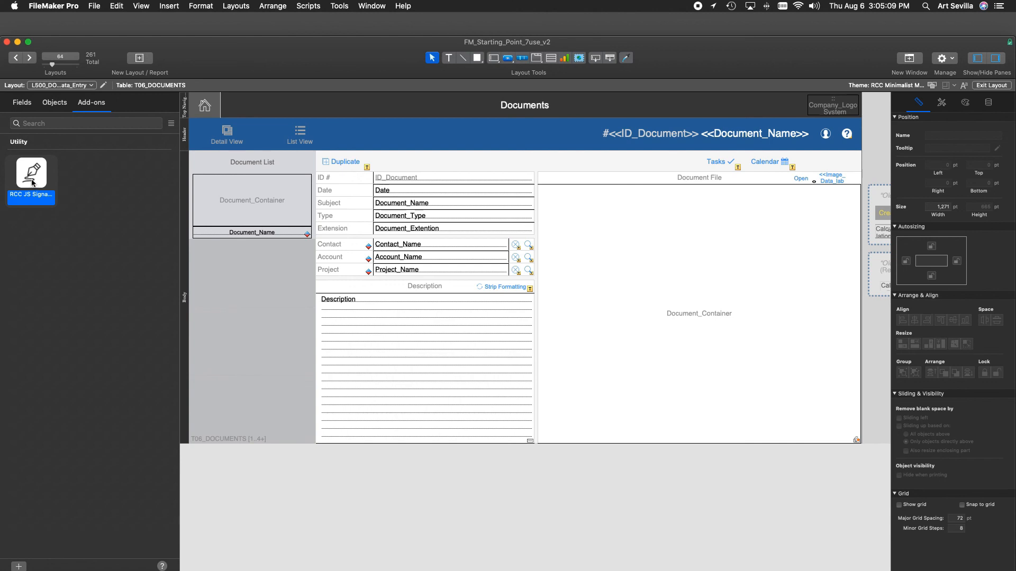
mouse_move(29, 174)
mouse_down()
mouse_move(420, 355)
mouse_move(410, 345)
mouse_move(386, 349)
mouse_move(488, 396)
mouse_up()
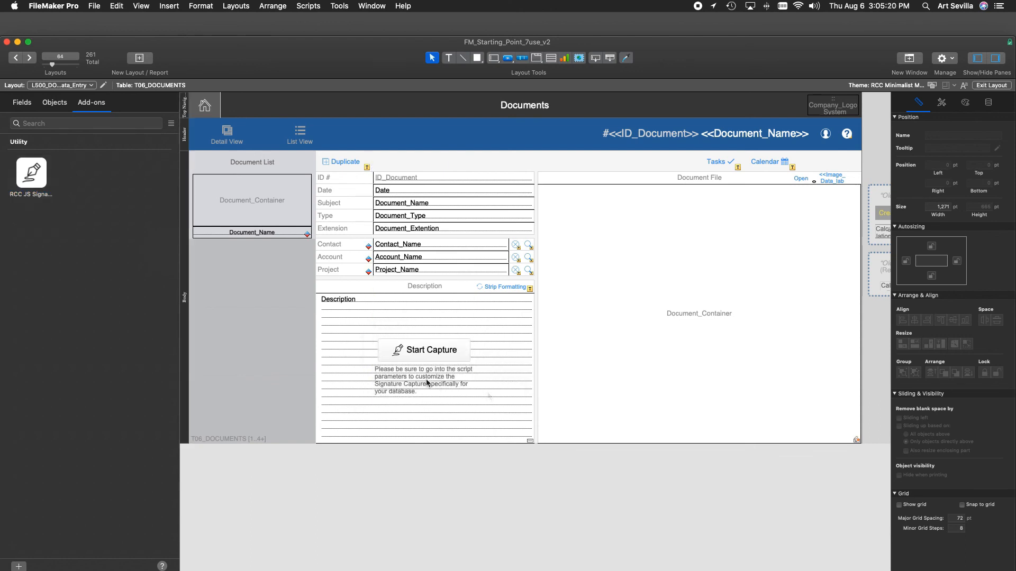
Inspect the placed add-on group and its two parts, the Start Capture button and the instruction label
click(386, 375)
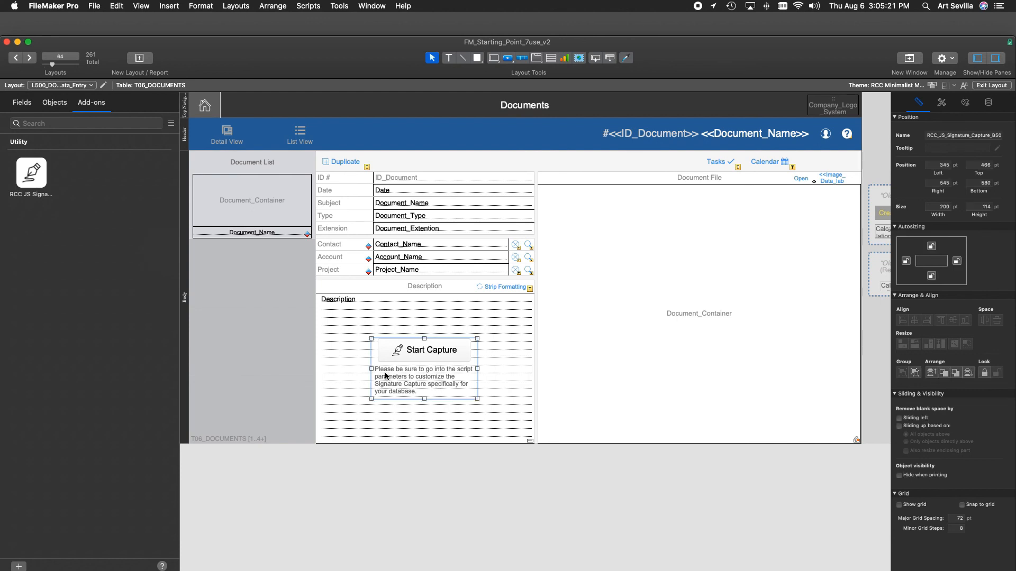
click(450, 353)
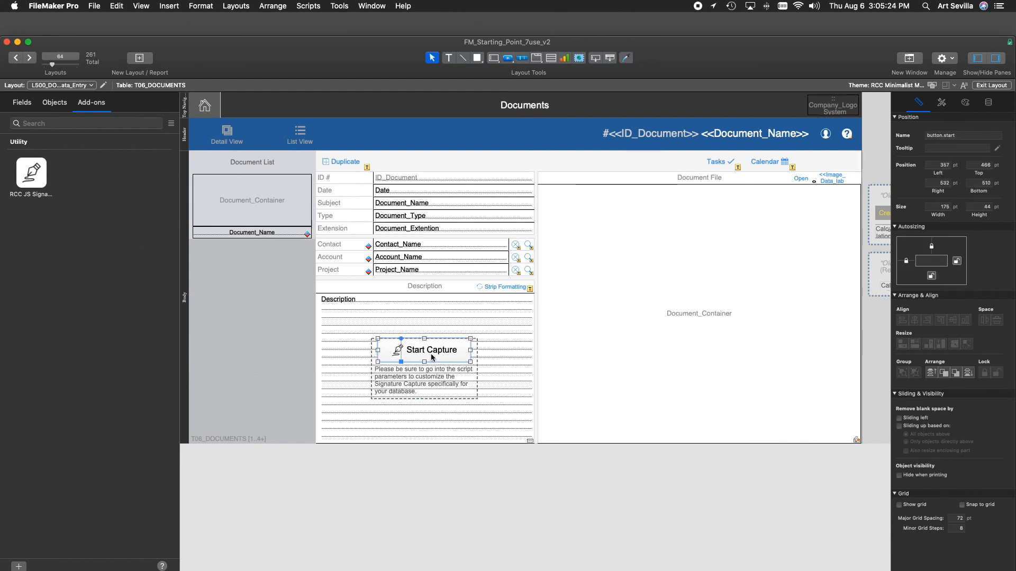
click(409, 385)
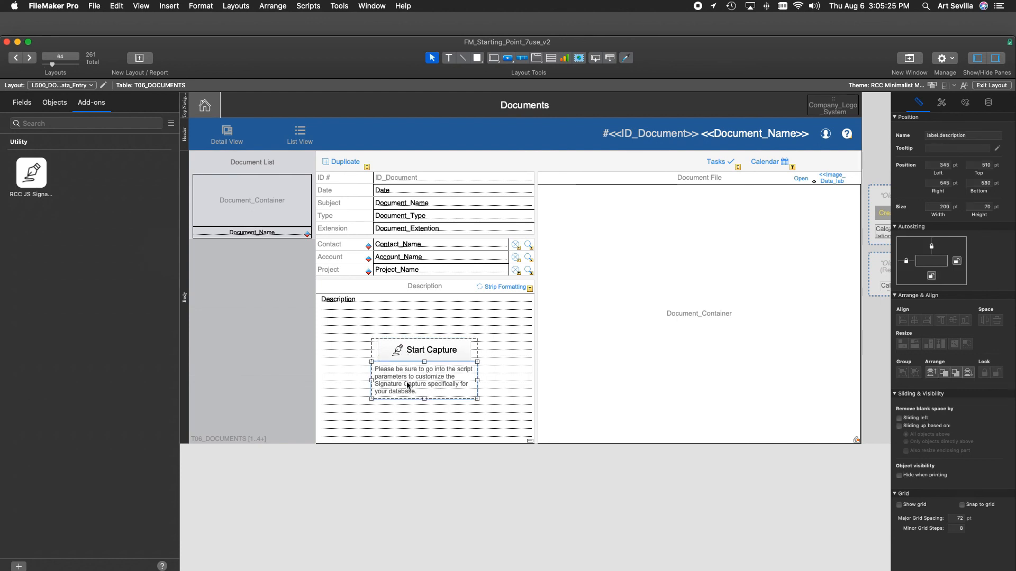
Reselect the whole signature capture group and read through its full object name
click(505, 373)
click(398, 352)
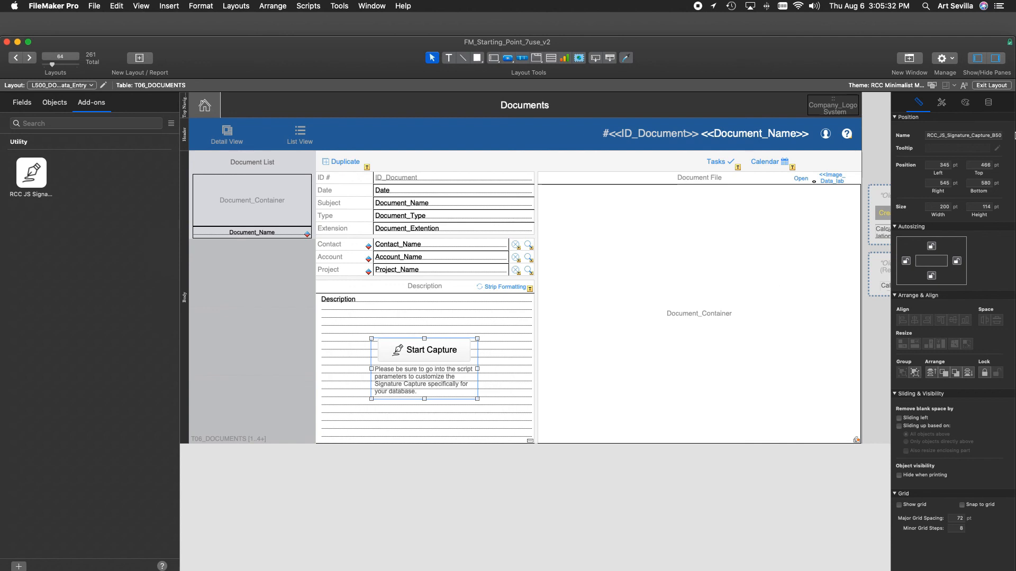
click(986, 139)
triple_click(992, 135)
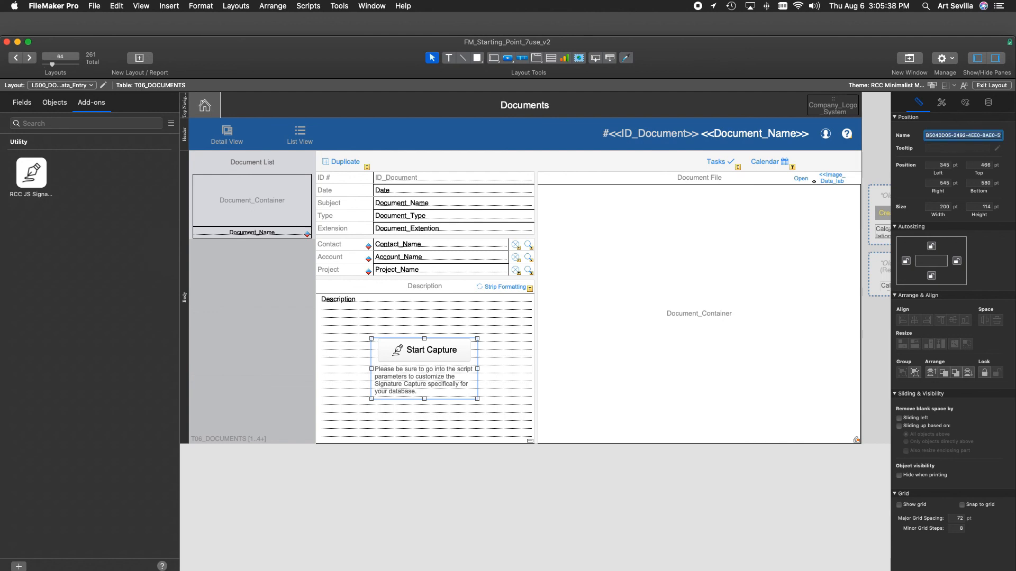
key(Right)
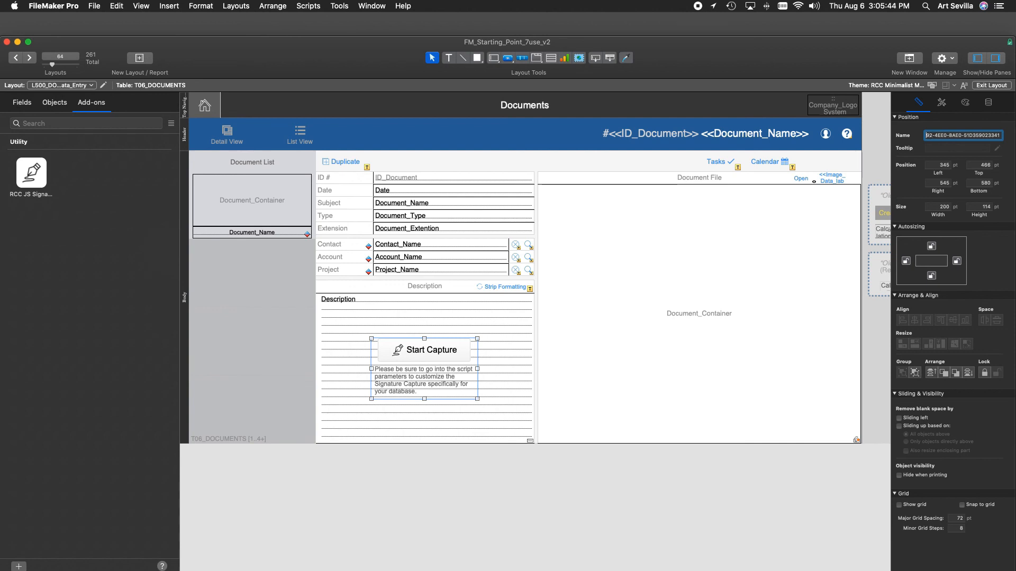
key(Left)
key(Left)
key(Left)
key(Left)
key(Left)
Compare the object names of the instruction label and the Start Capture button inside the group
click(434, 380)
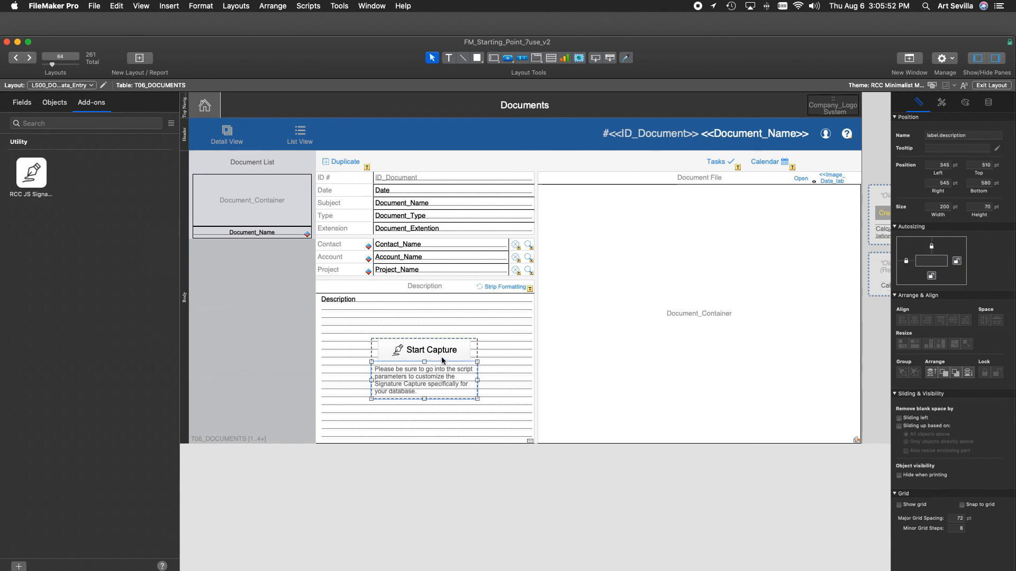
click(438, 346)
click(449, 375)
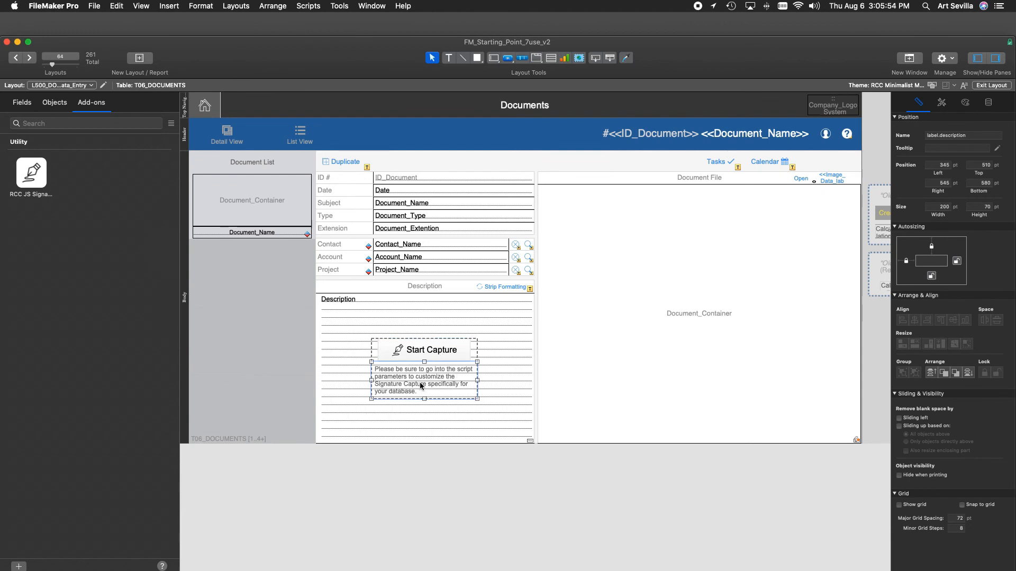
click(419, 352)
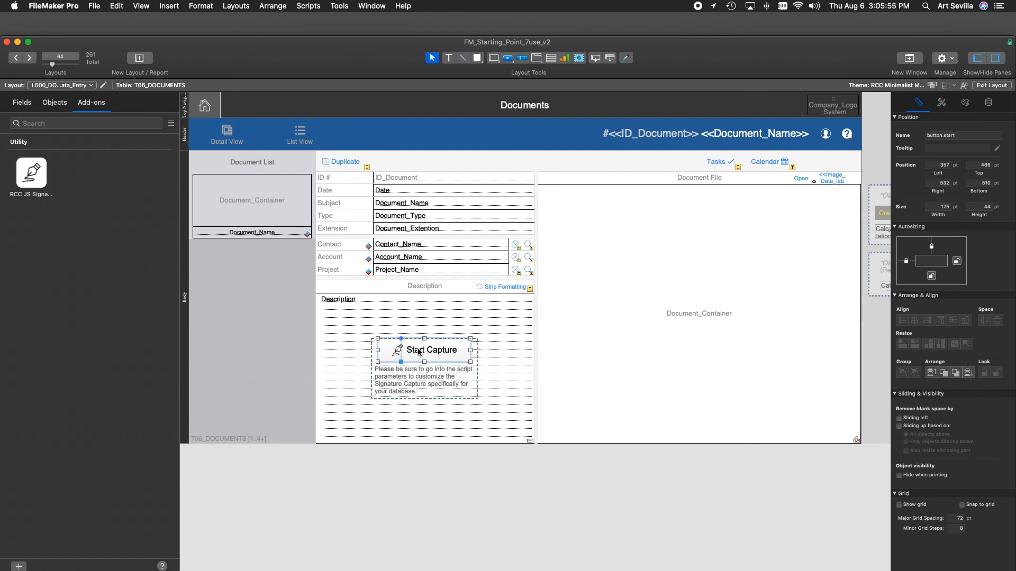
Examine the signature capture group against its instruction label by selecting each and reading its object name
click(426, 387)
click(443, 358)
click(464, 375)
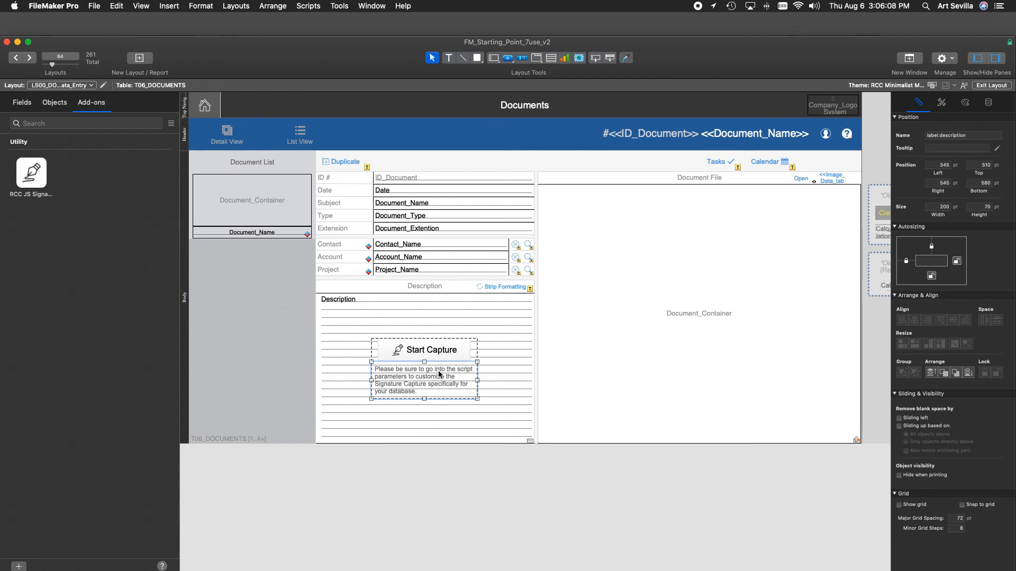
click(458, 350)
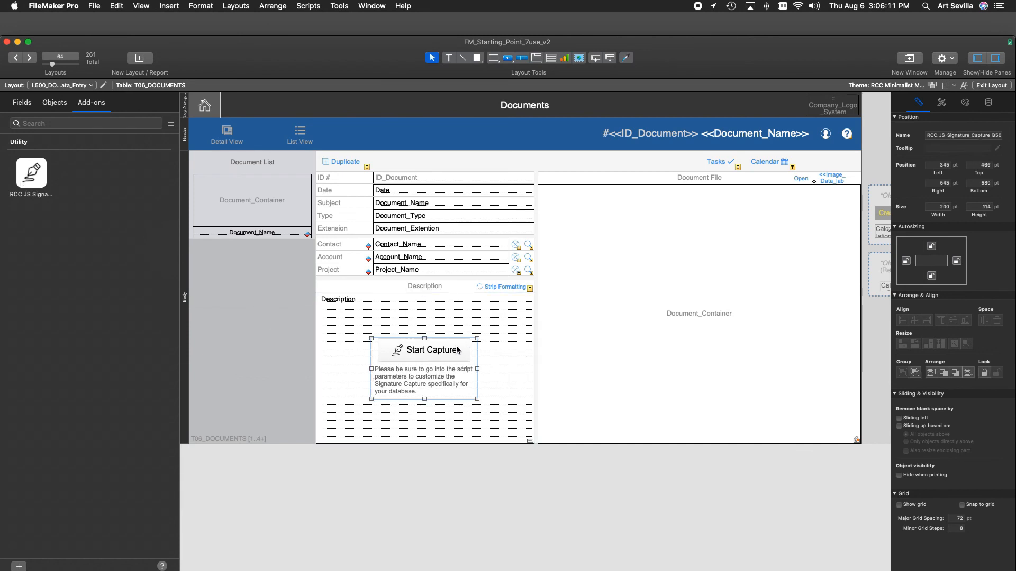
click(435, 379)
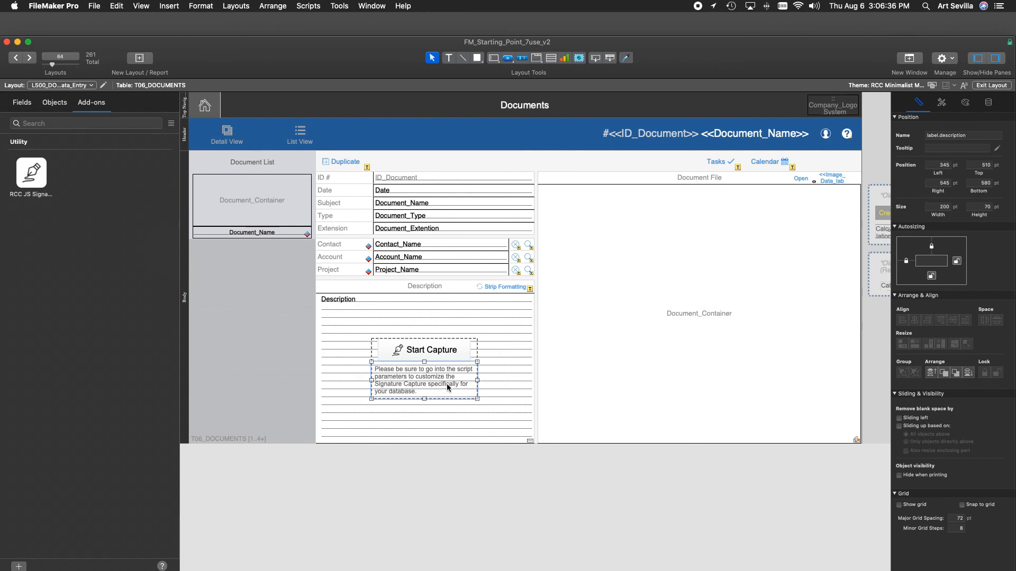
In the Start Capture button's script parameter, replace the placeholder container field with T06_DOCUMENTS::Document_Container
click(433, 354)
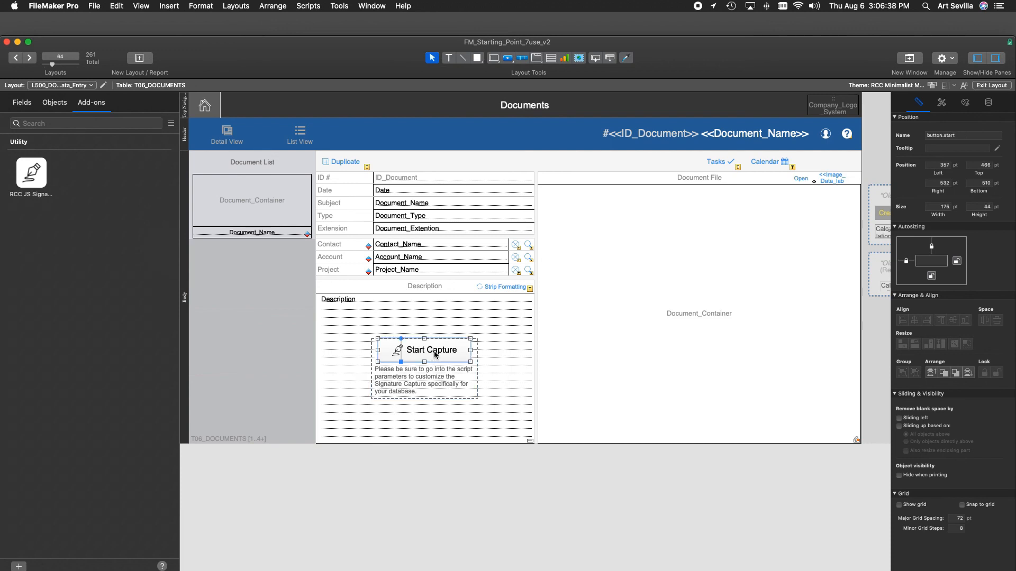
double_click(435, 354)
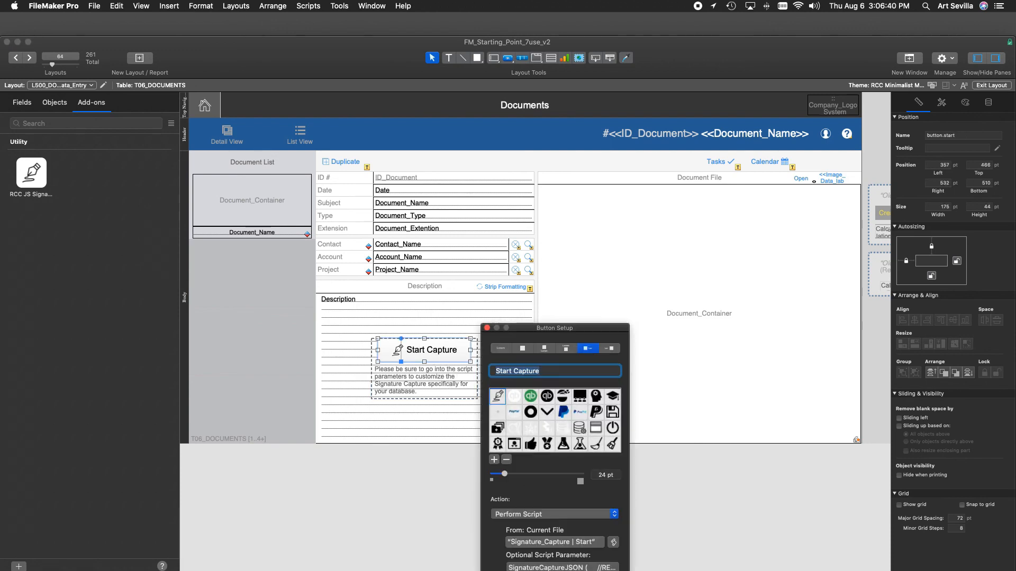
click(560, 568)
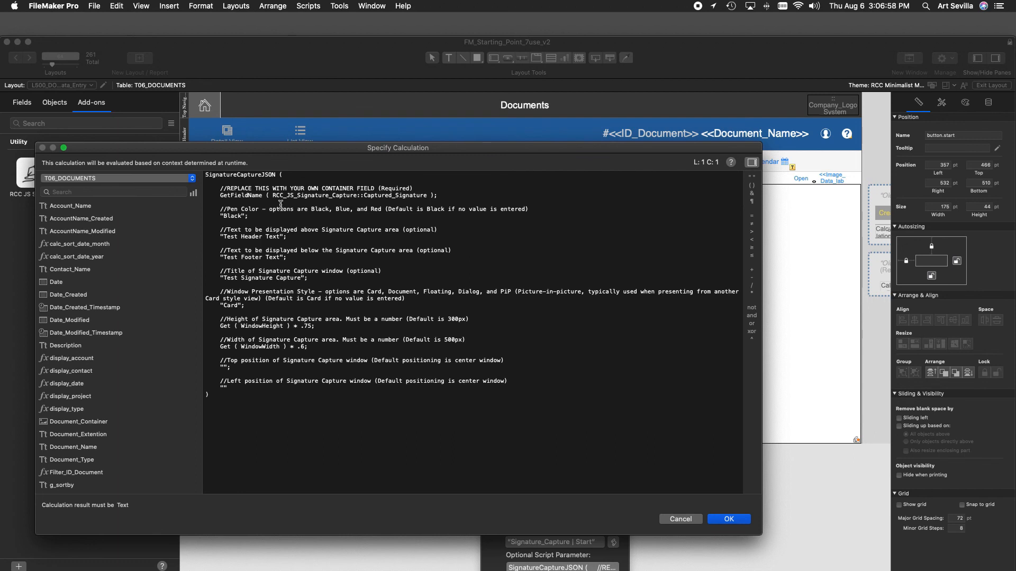
drag(427, 194, 272, 196)
scroll(85, 394, down, 2)
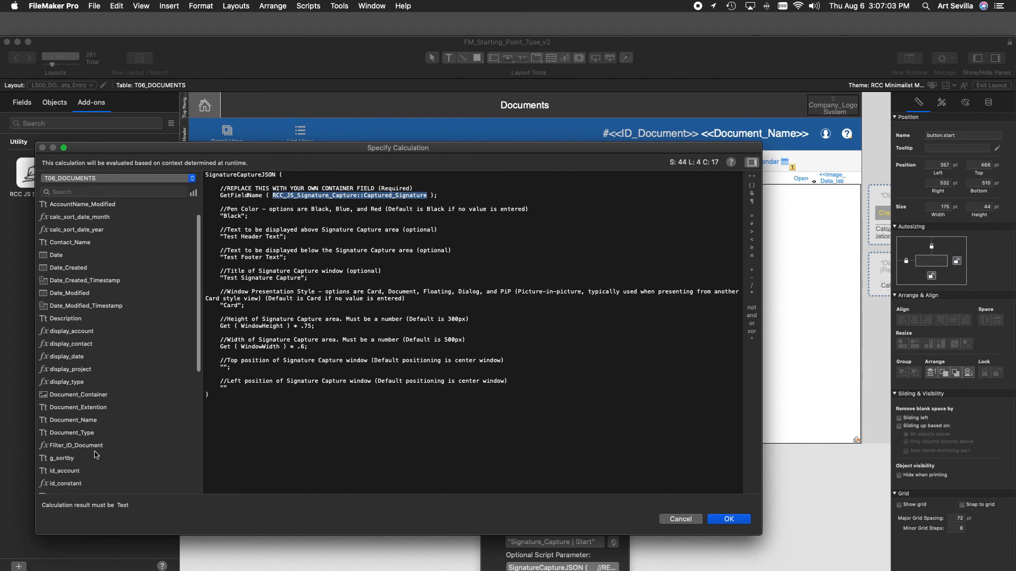
double_click(82, 394)
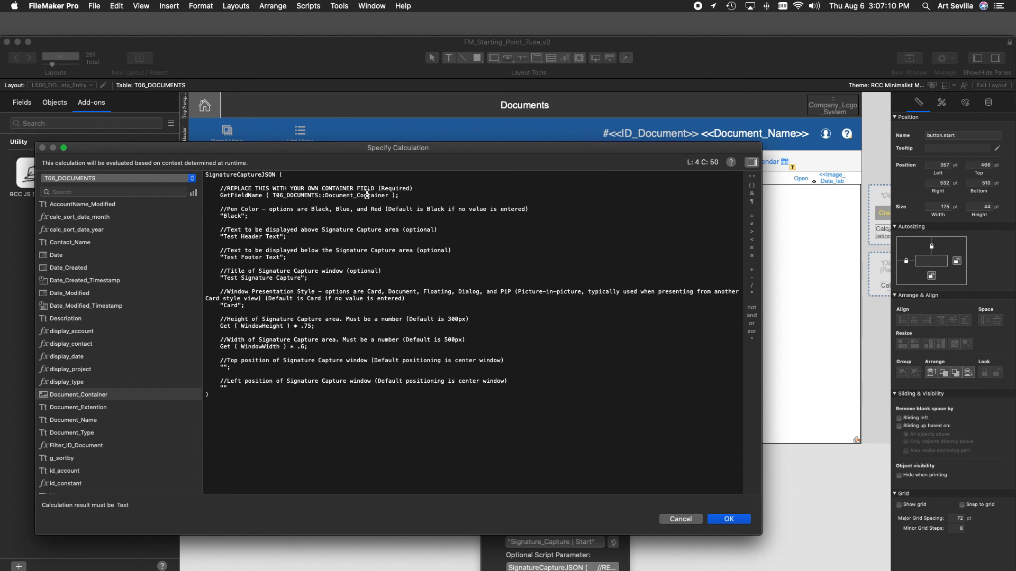
click(740, 518)
click(485, 329)
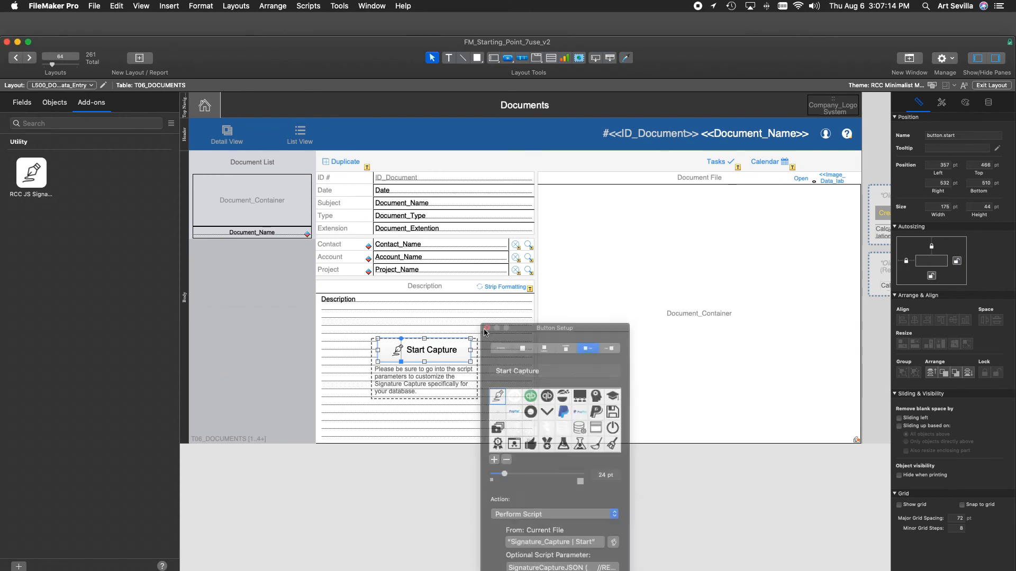
Delete the instruction label from the signature capture group and check the remaining group's and button's object names
click(422, 385)
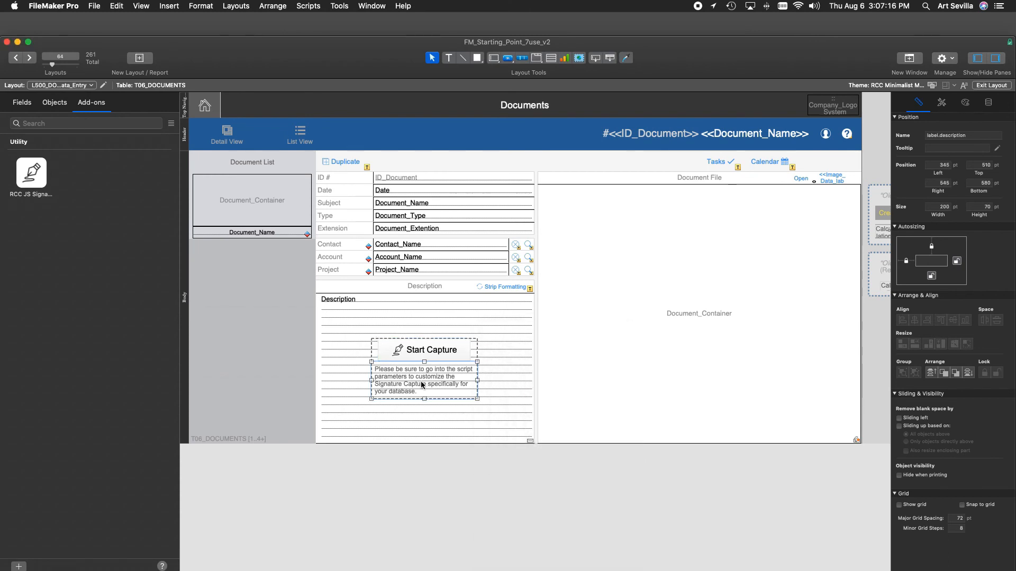
key(Delete)
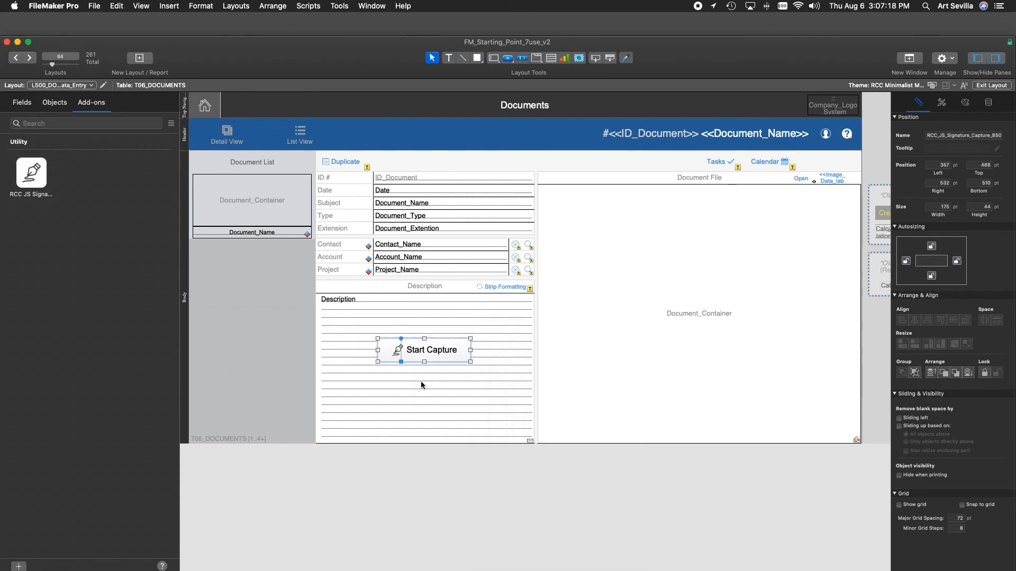
drag(419, 356, 420, 357)
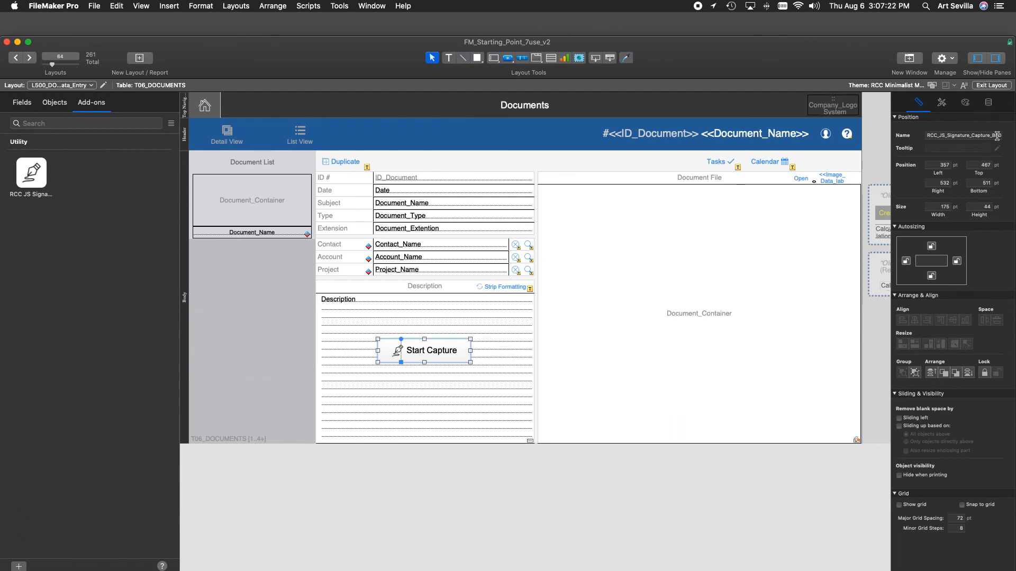
click(425, 356)
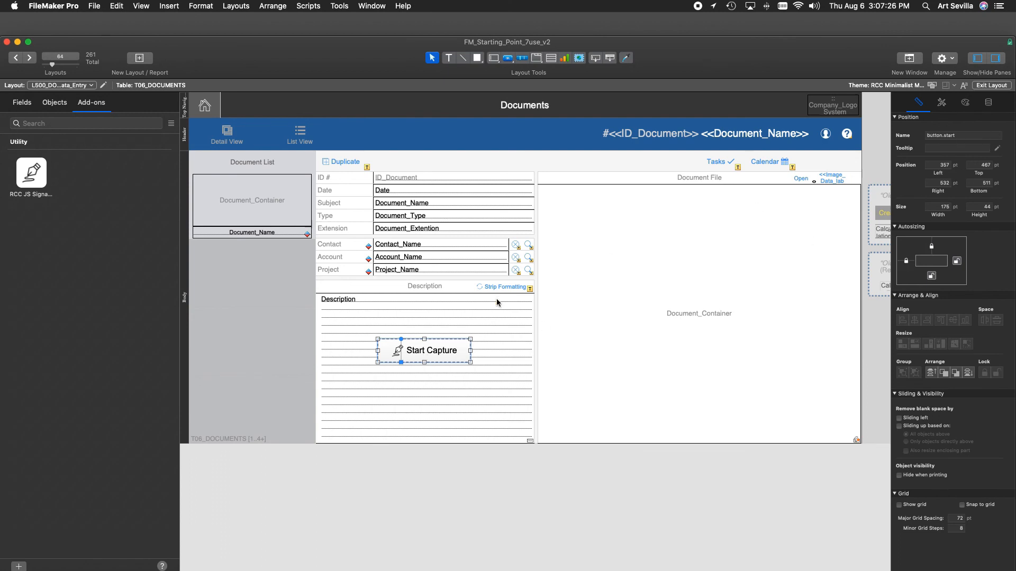
click(433, 370)
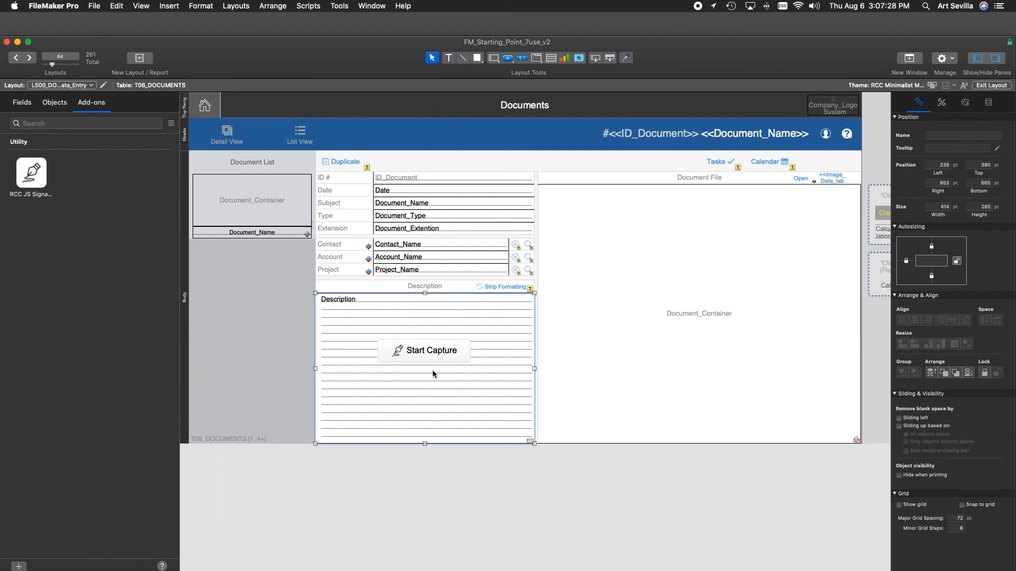
Move the Start Capture button into the blue header just before the document name field and save the layout
click(409, 348)
drag(409, 348, 474, 133)
click(584, 139)
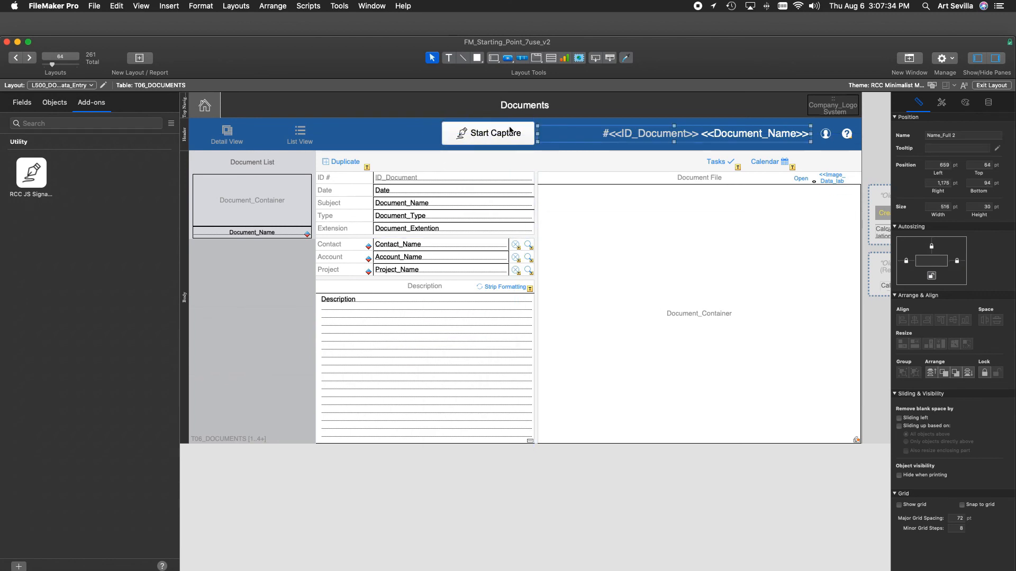
click(422, 133)
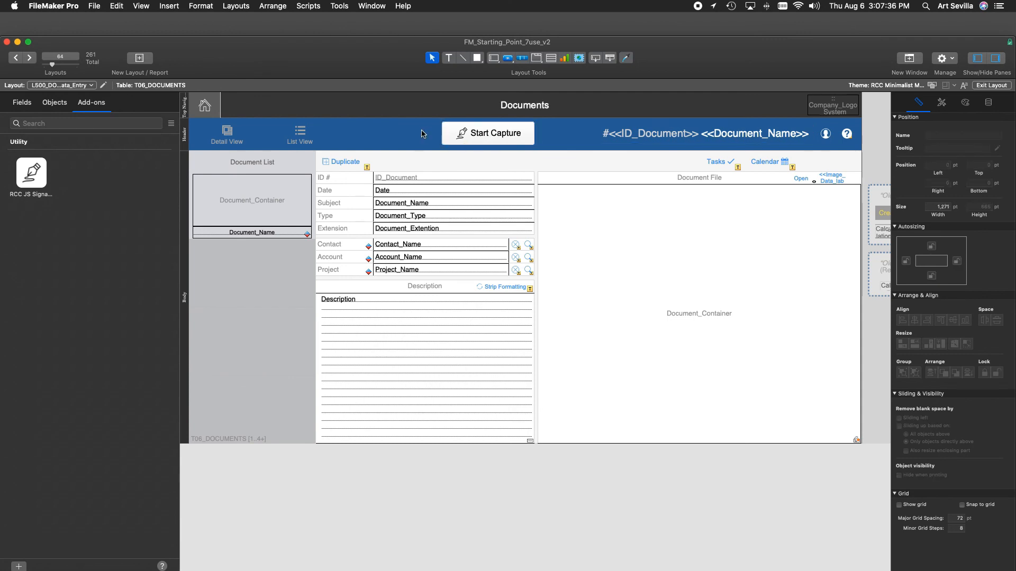
key(super+s)
Switch to Finder and locate the RCC_JS_Signature_Capture_Add-on_v3 folder inside AddonModules, then return to FileMaker Pro
drag(1015, 49, 249, 57)
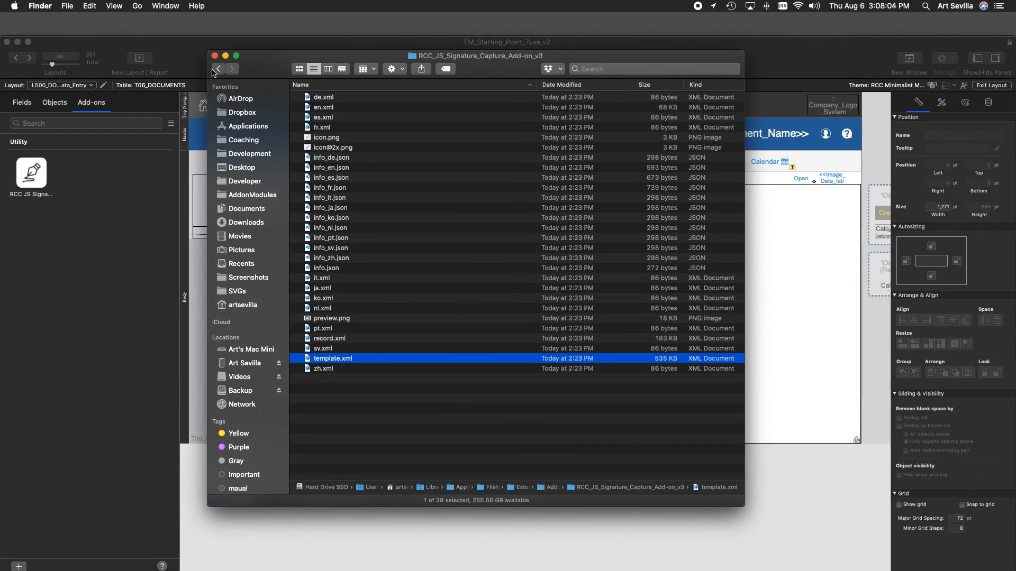
click(217, 69)
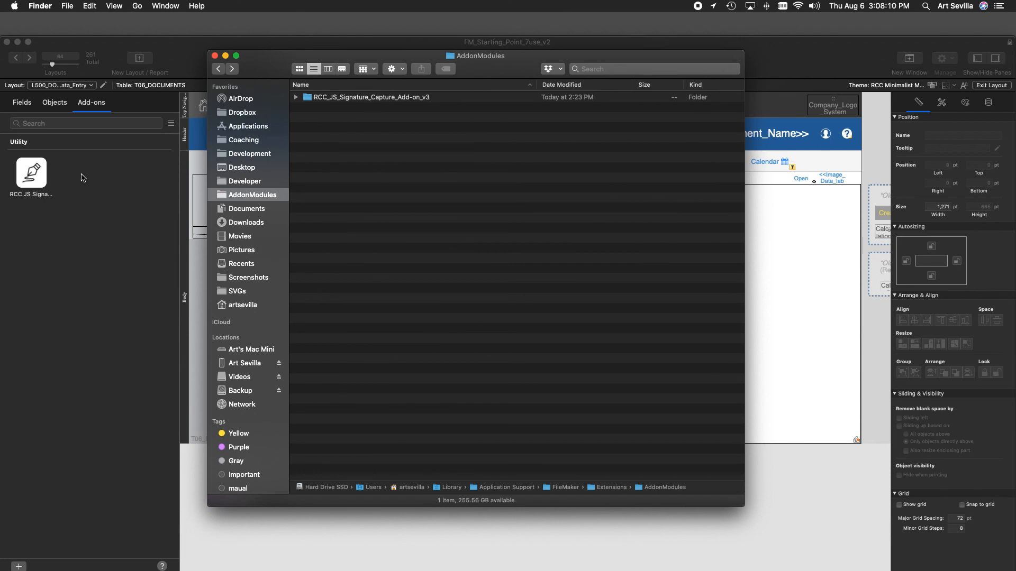
click(436, 97)
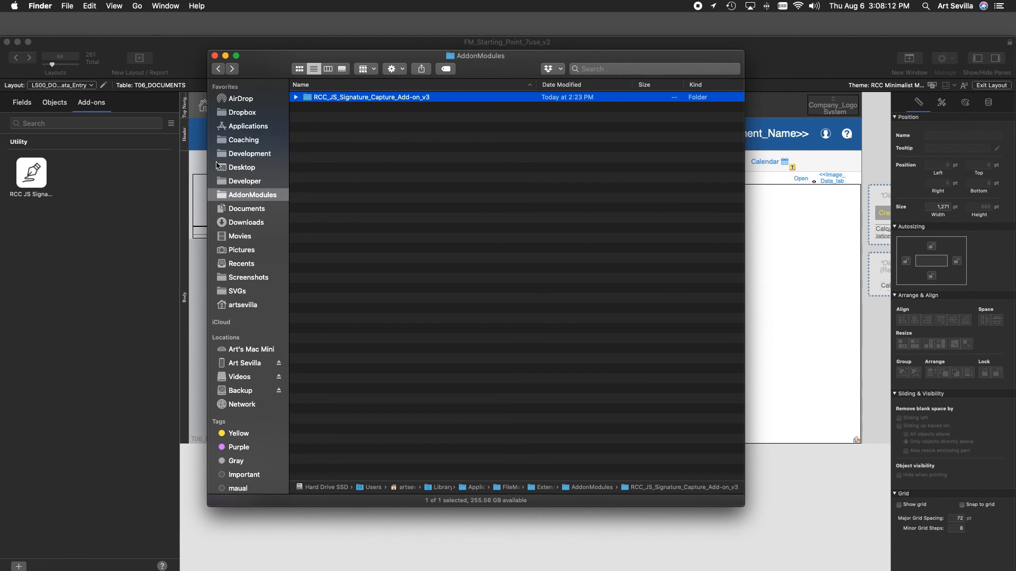
click(44, 298)
Browse the list of add-ons available for installation in the FM_Starting_Point_7use_v2 file
click(14, 566)
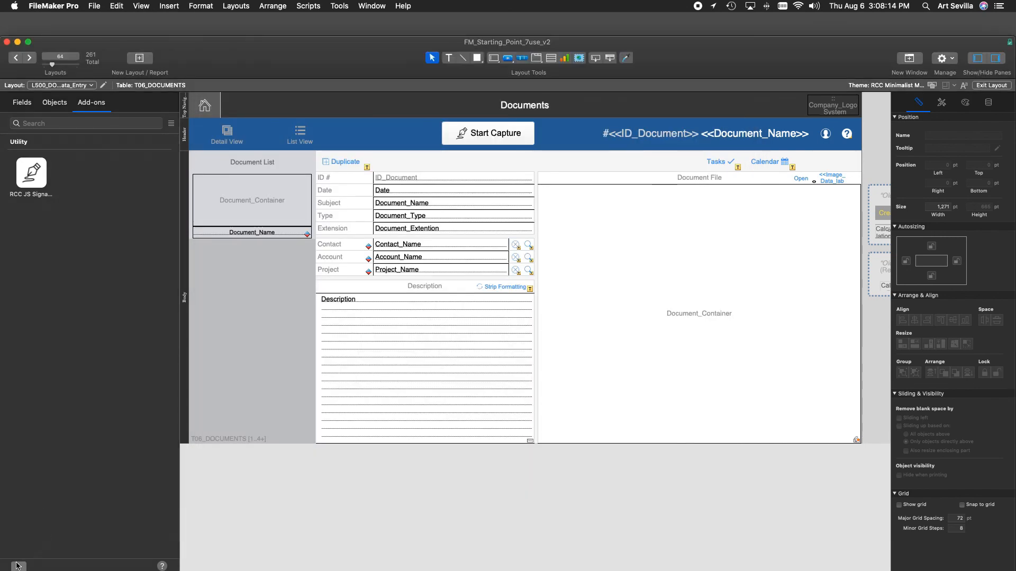
scroll(431, 329, down, 5)
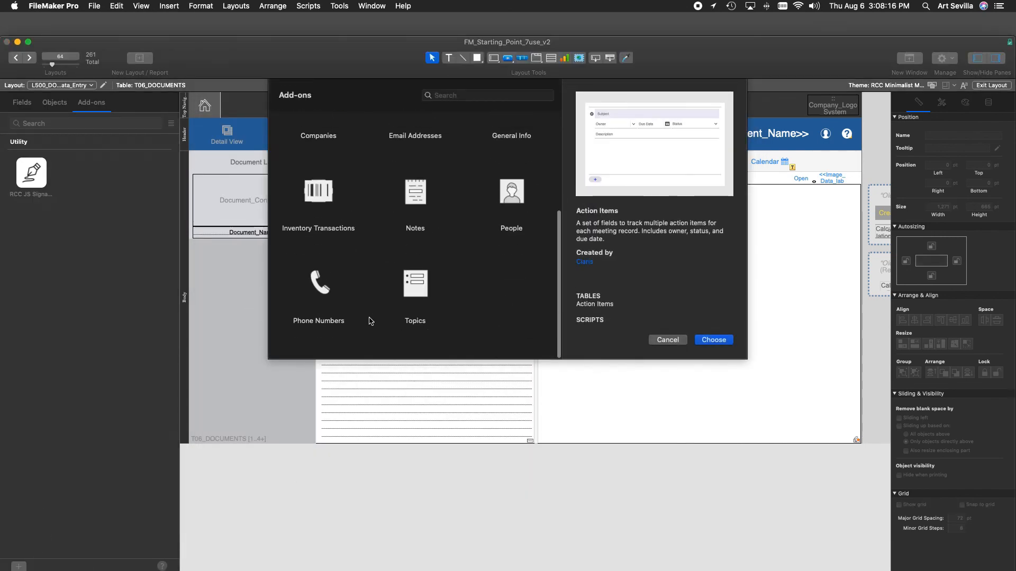
scroll(369, 320, up, 3)
scroll(369, 320, down, 3)
click(715, 340)
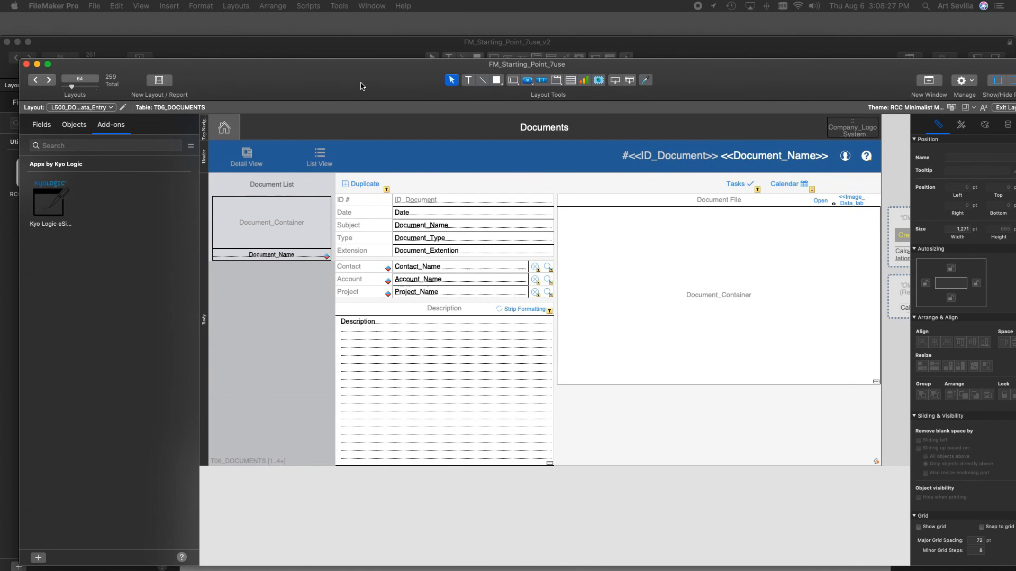
Arrange the FM_Starting_Point_7use window over FM_Starting_Point_7use_v2 and compare the add-ons installed in the two files
drag(361, 86, 359, 98)
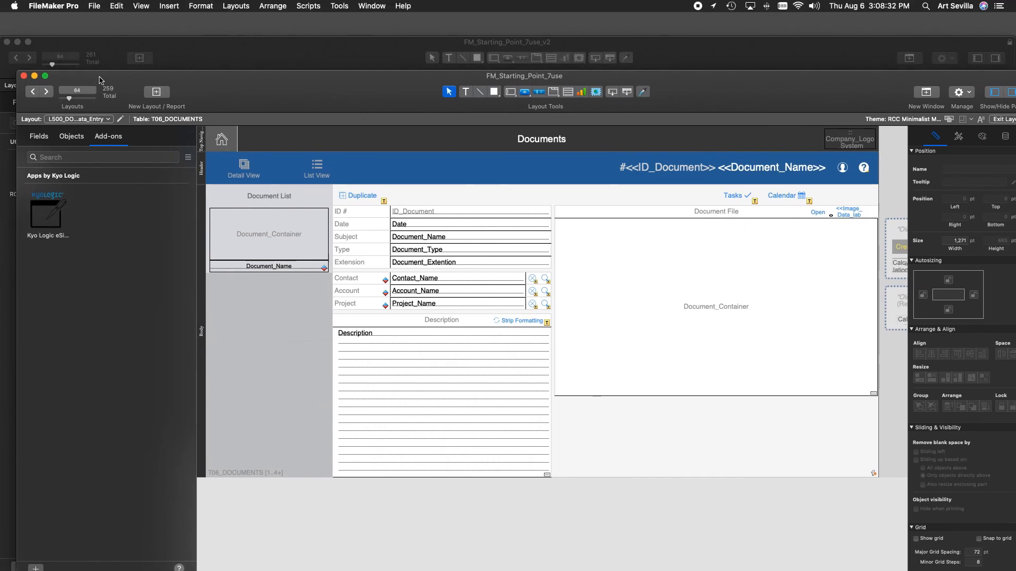
drag(101, 77, 211, 131)
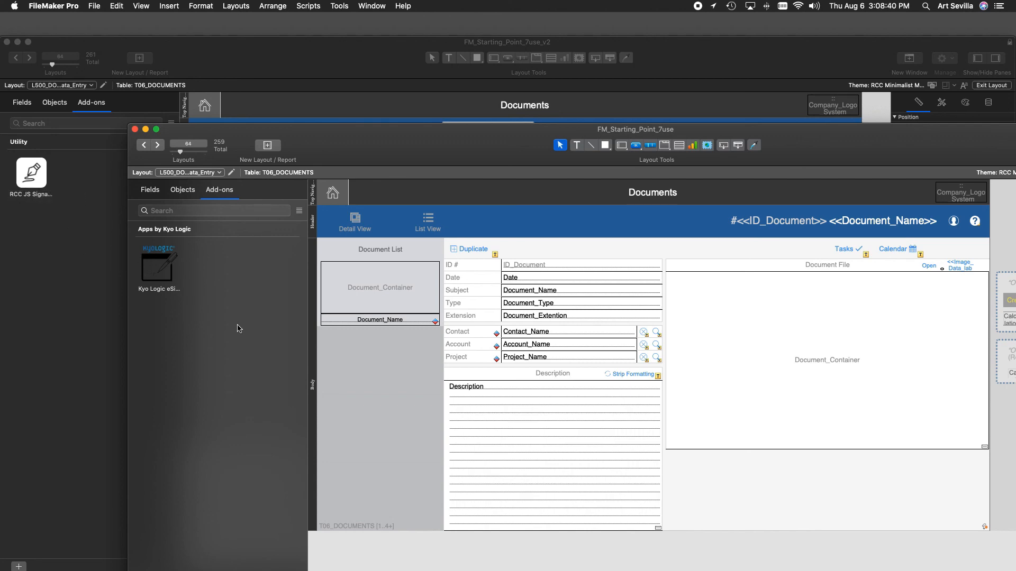
click(52, 166)
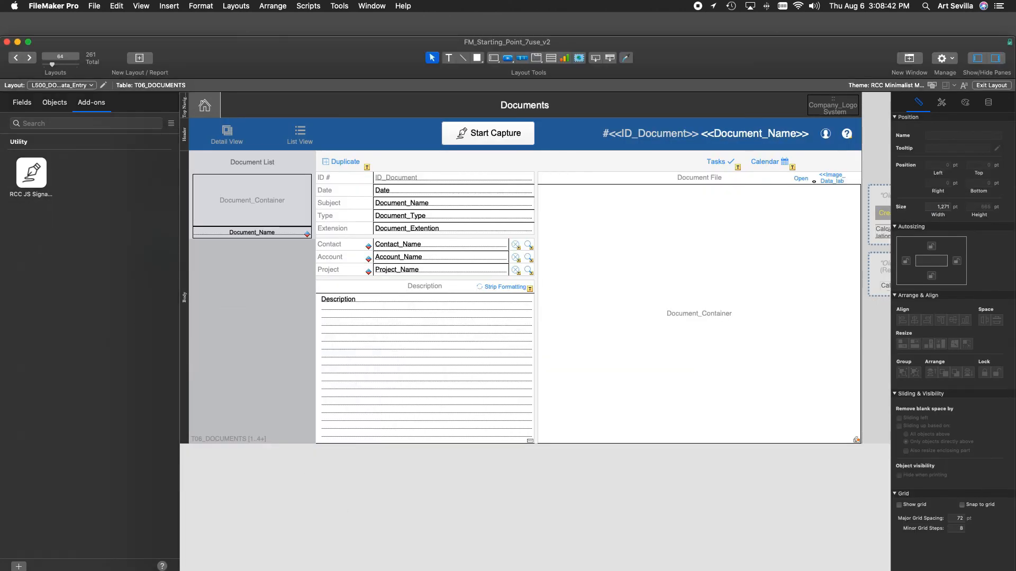
key(super+grave)
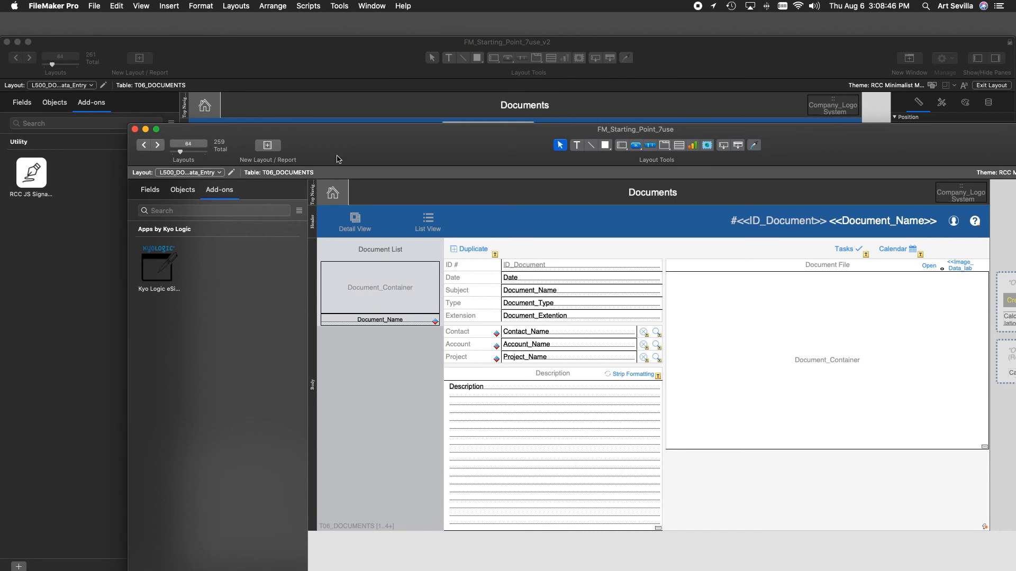
key(super+grave)
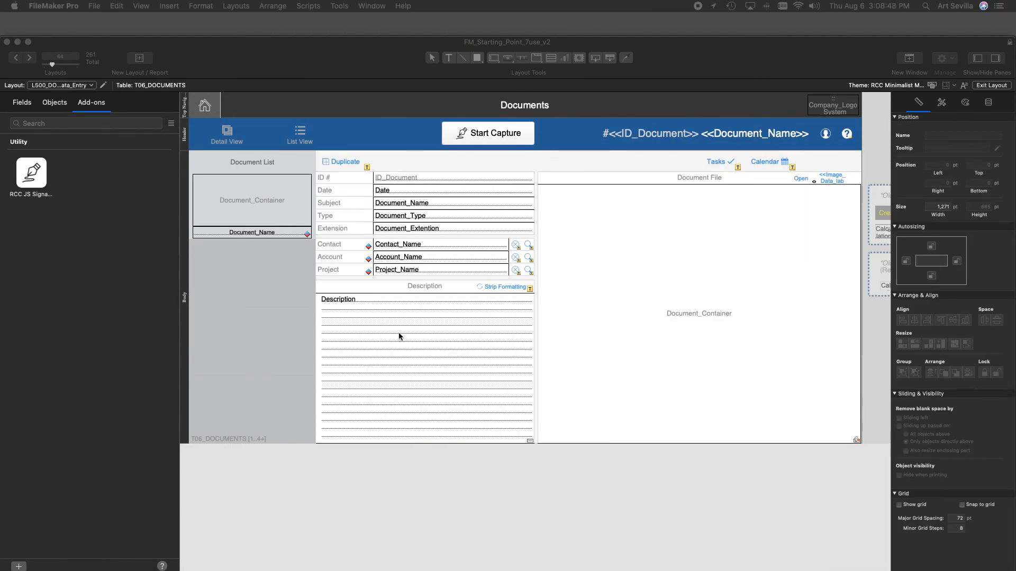
Revisit the AddonModules folder in Finder, then return to the FM_Starting_Point_7use_v2 layout
key(ctrl+Up)
click(330, 99)
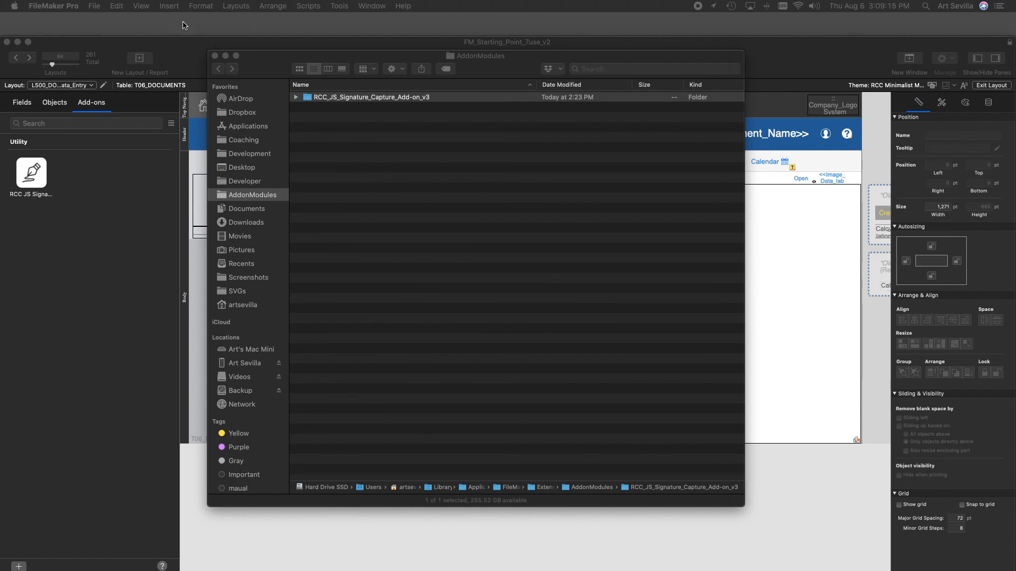
click(177, 51)
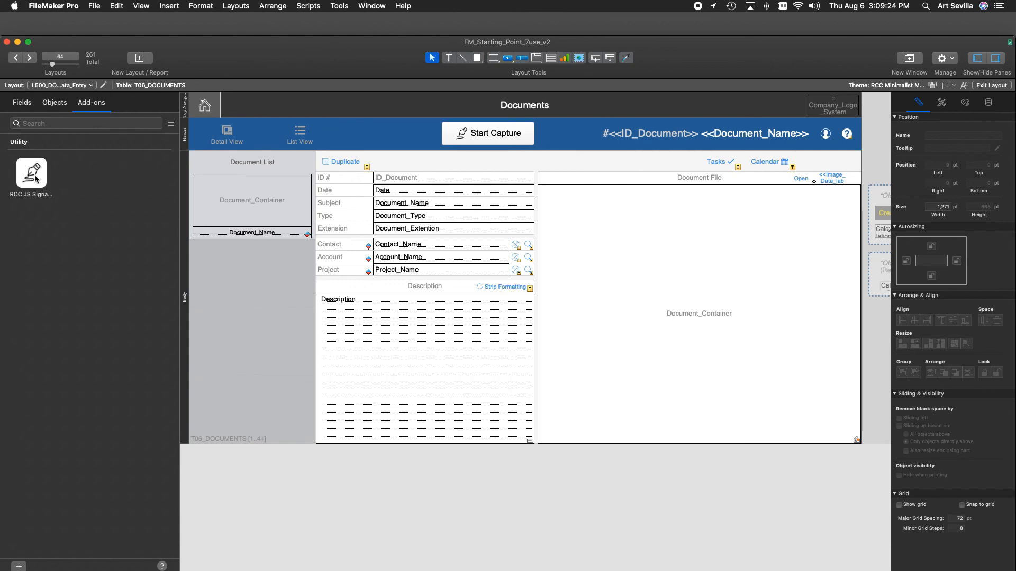
Open the Script Workspace and examine the scripts and subfolder inside the RCC_JS_Signature_Capture (DO NOT RENAME) folder
key(super+shift+s)
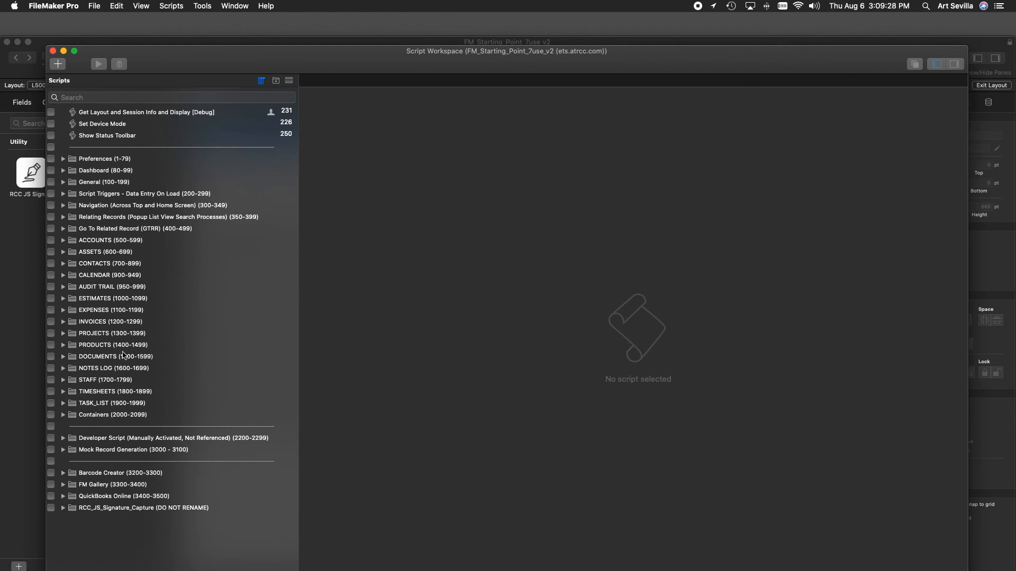
click(81, 509)
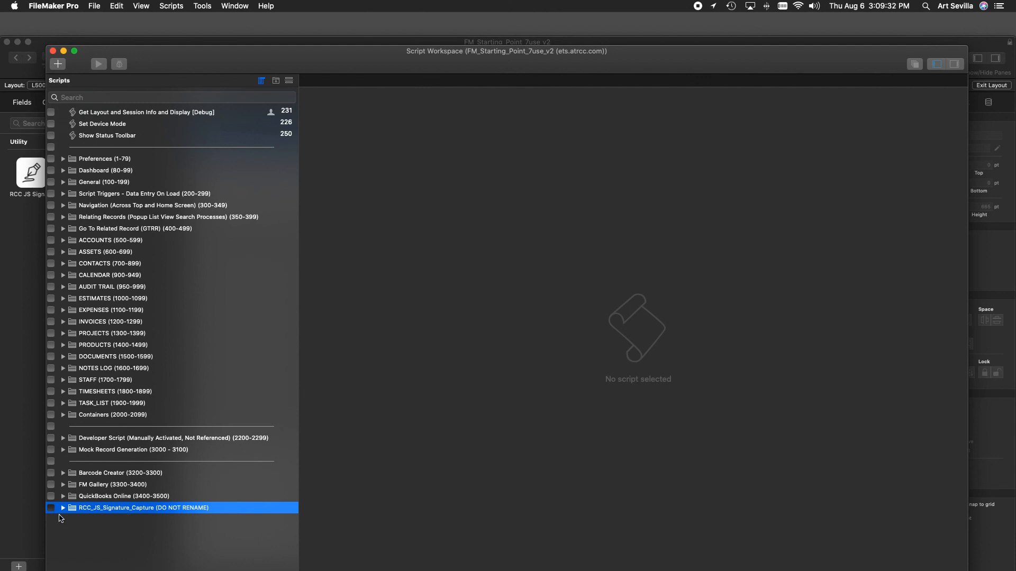
click(63, 509)
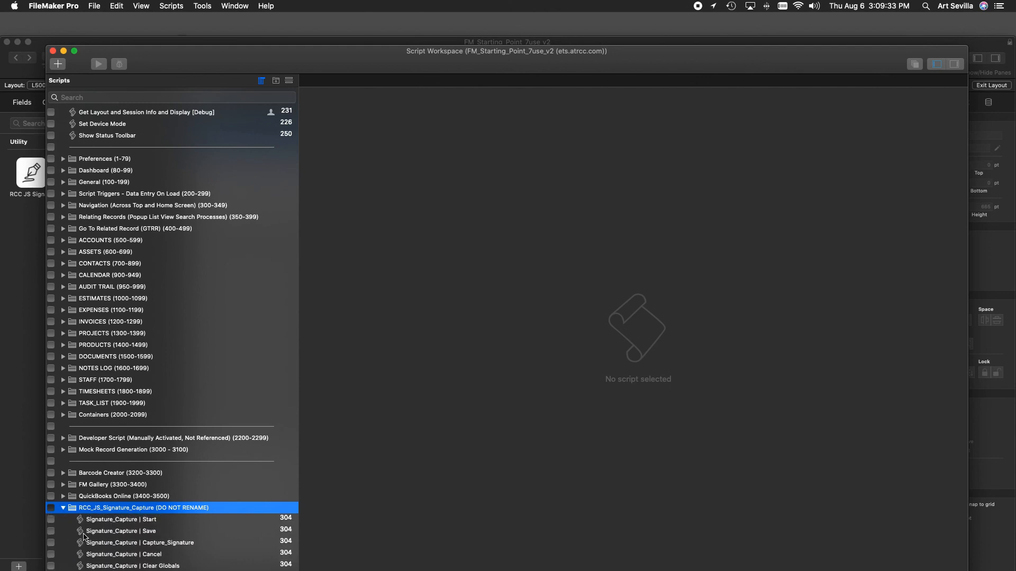
click(126, 570)
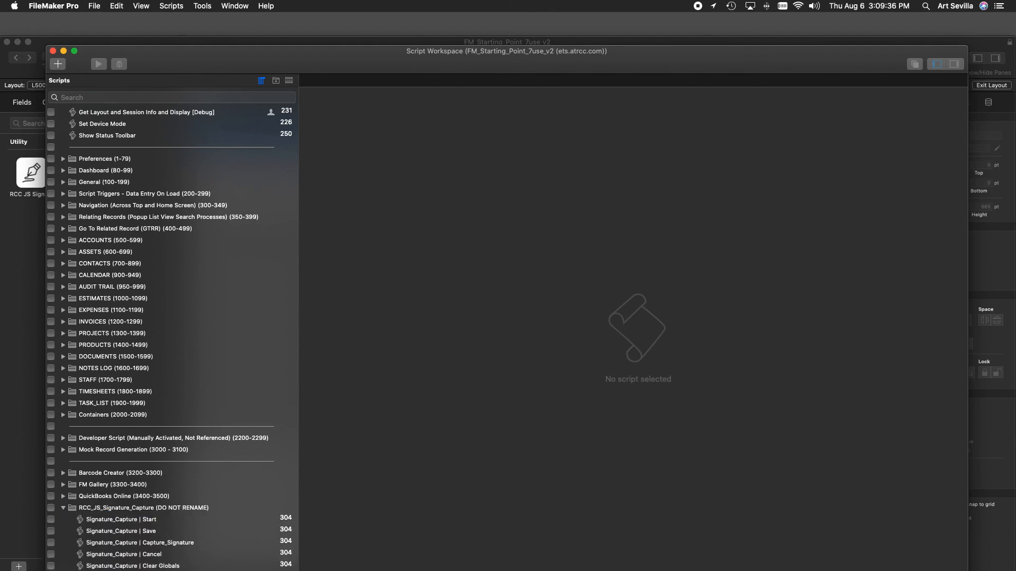
scroll(172, 339, down, 2)
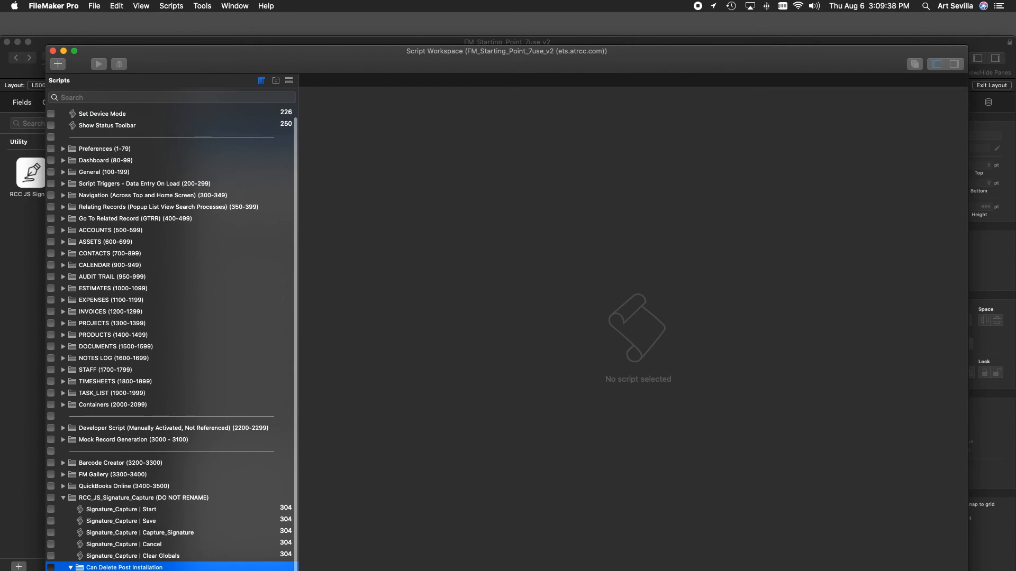
click(62, 498)
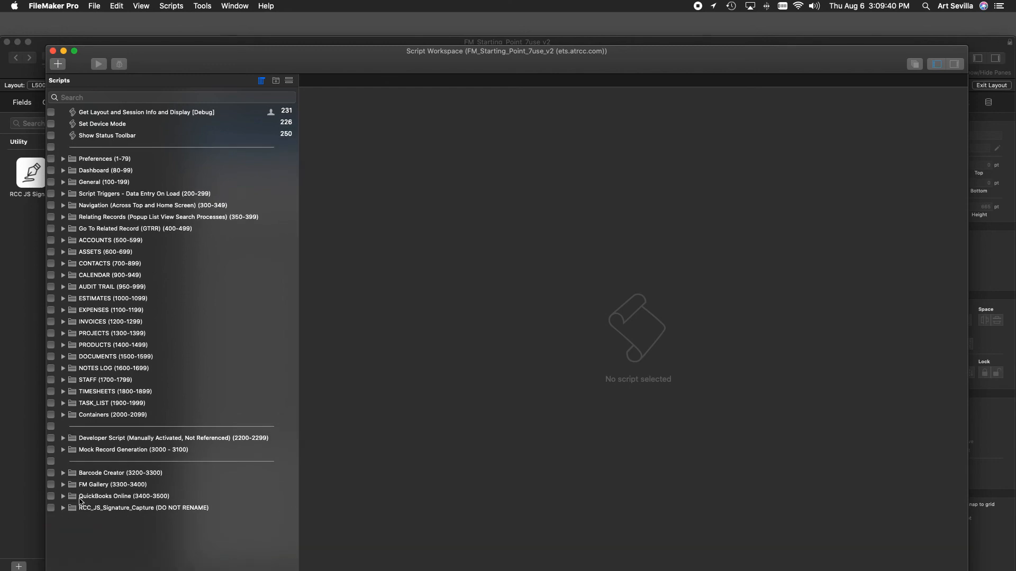
Open Manage Database and examine the RCC_JS_Signature_Capture table and its table occurrence in the relationships graph
key(super+shift+d)
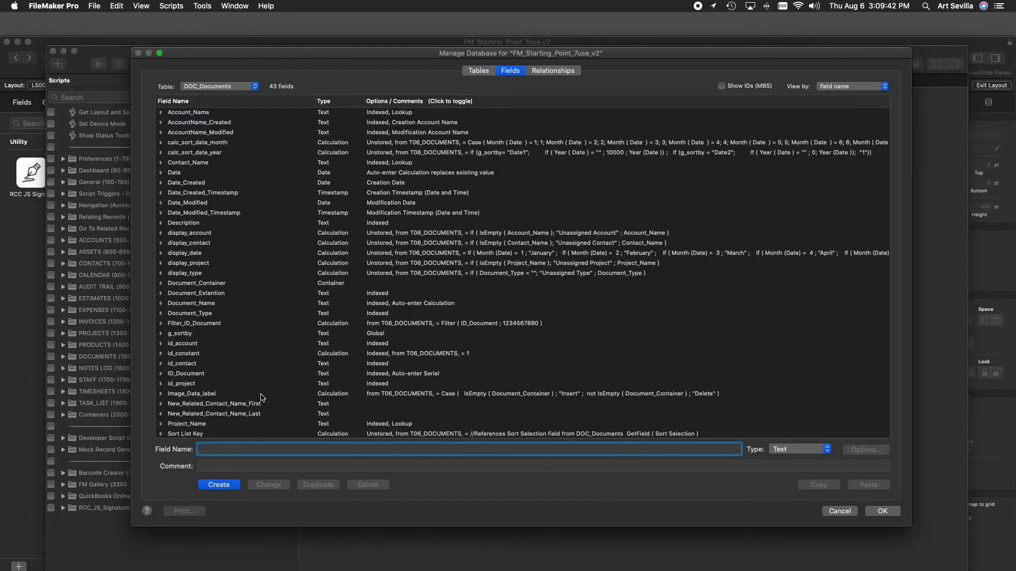
click(479, 70)
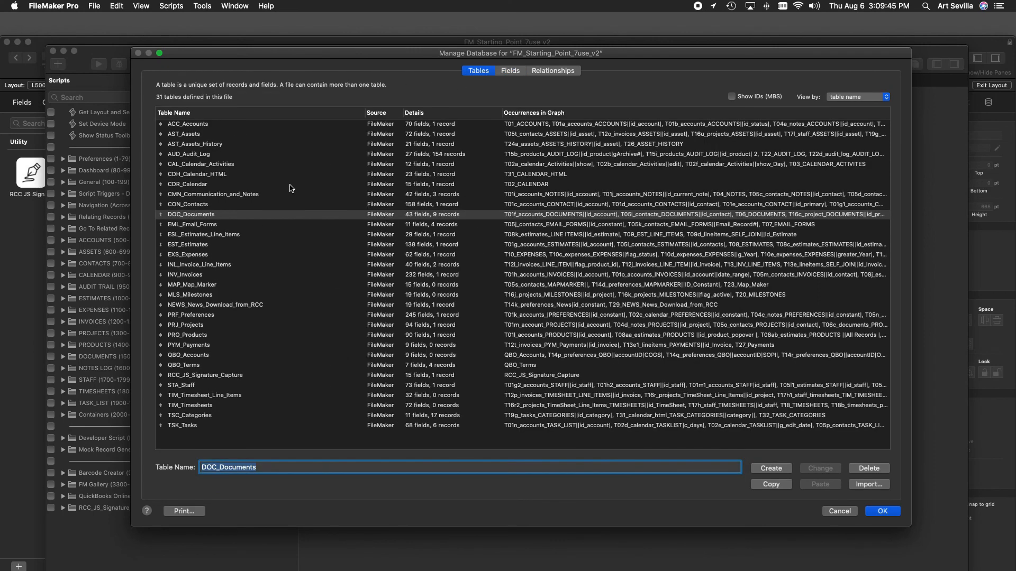
click(192, 378)
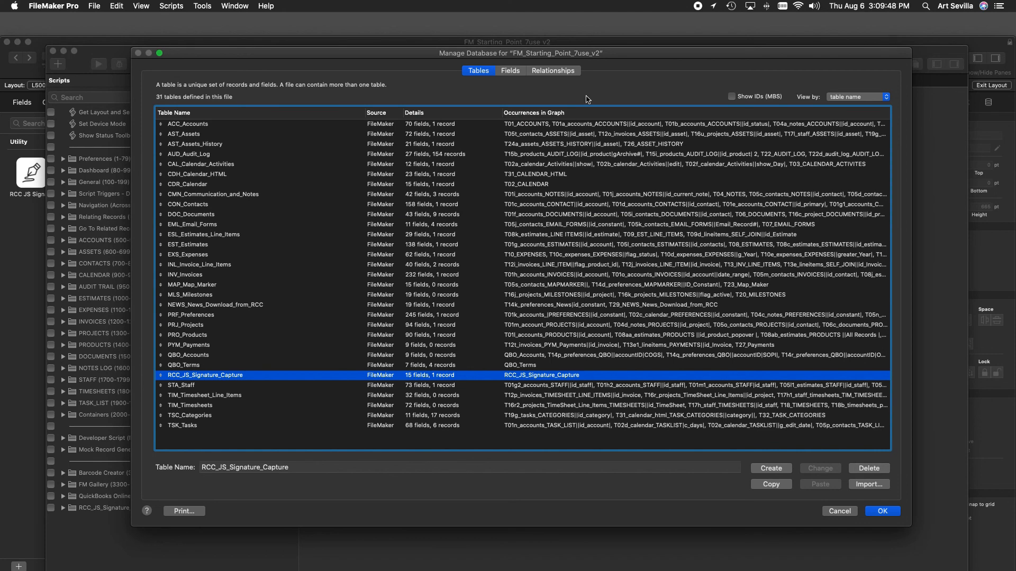
click(541, 74)
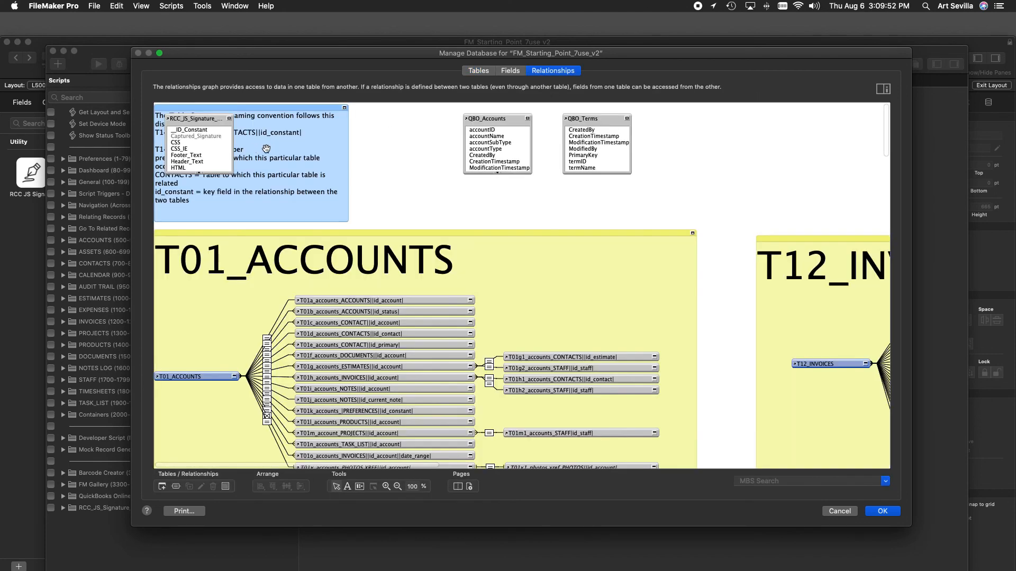
click(186, 118)
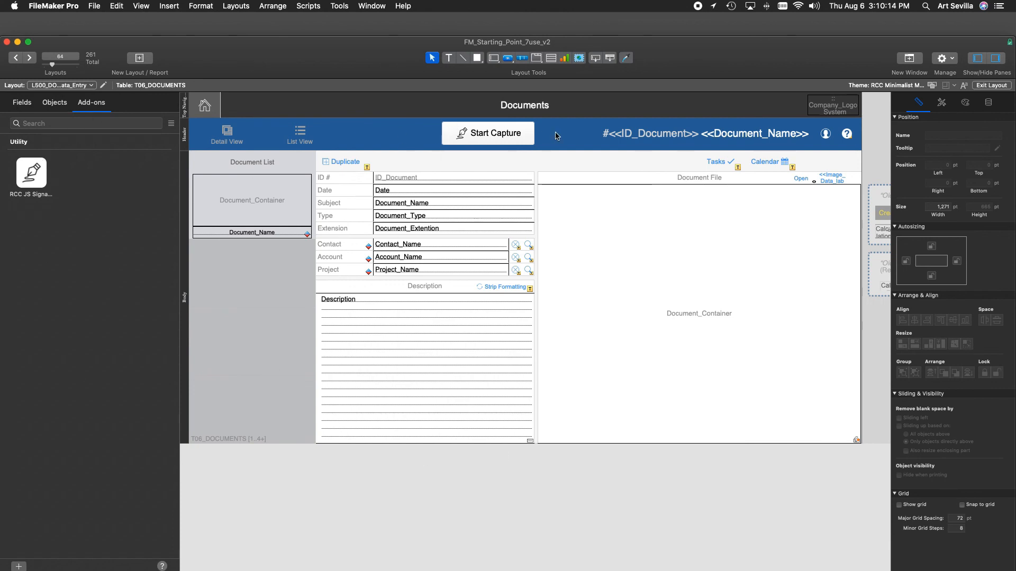
Inspect the Start Capture button's setup on the Documents layout and review its SignatureCaptureJSON script parameter
click(494, 133)
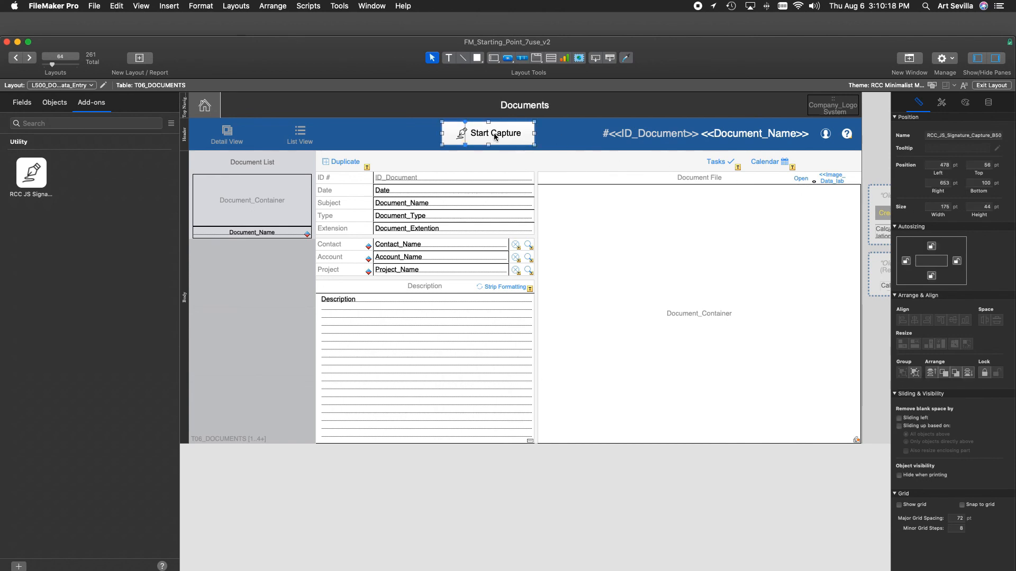
click(495, 136)
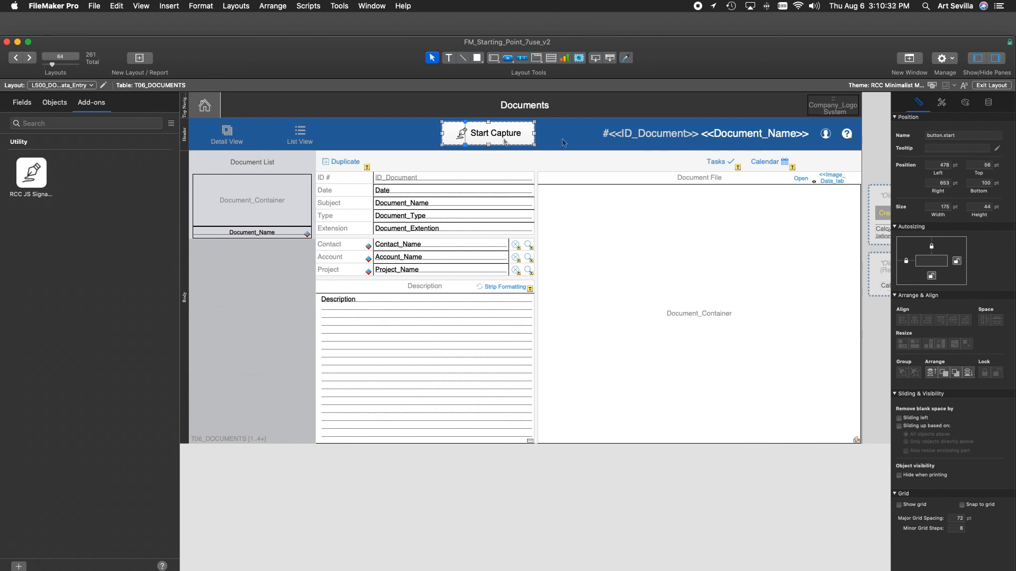
click(539, 137)
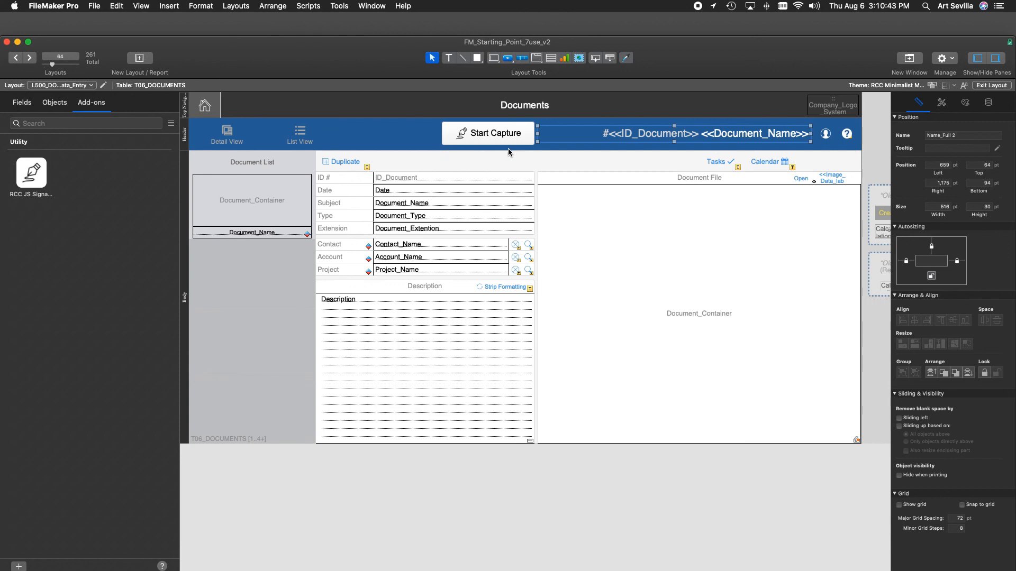
click(476, 139)
double_click(476, 139)
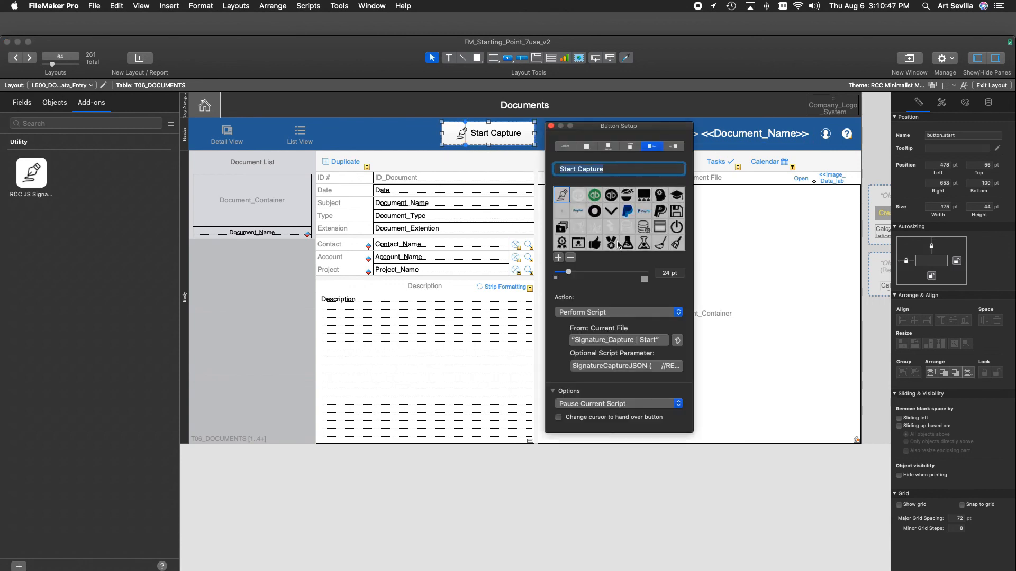
click(617, 365)
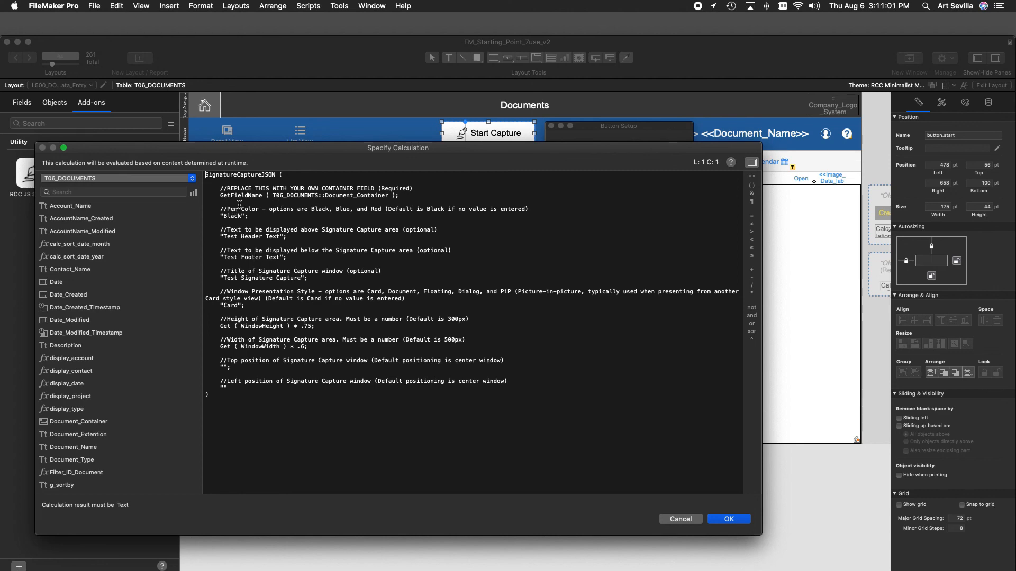
click(740, 520)
click(550, 126)
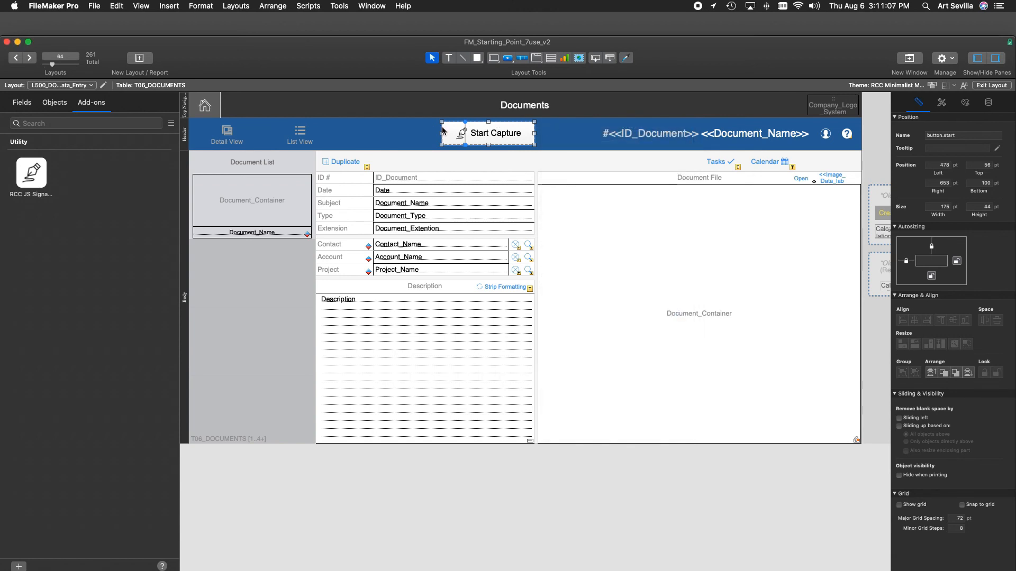
Check the object details of the Start Capture add-on group in the layout header and clear the selection
click(421, 134)
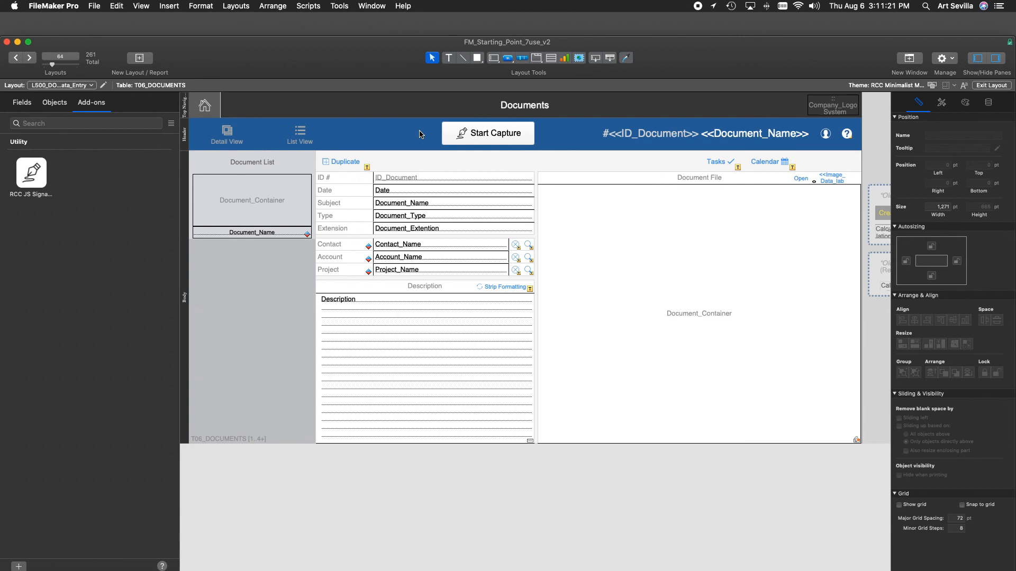
click(498, 140)
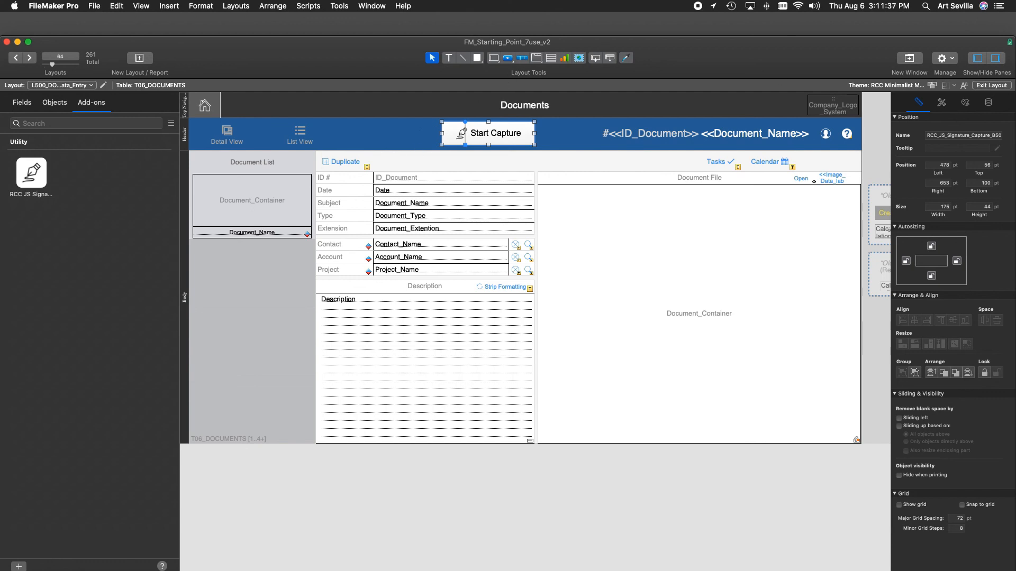
click(805, 448)
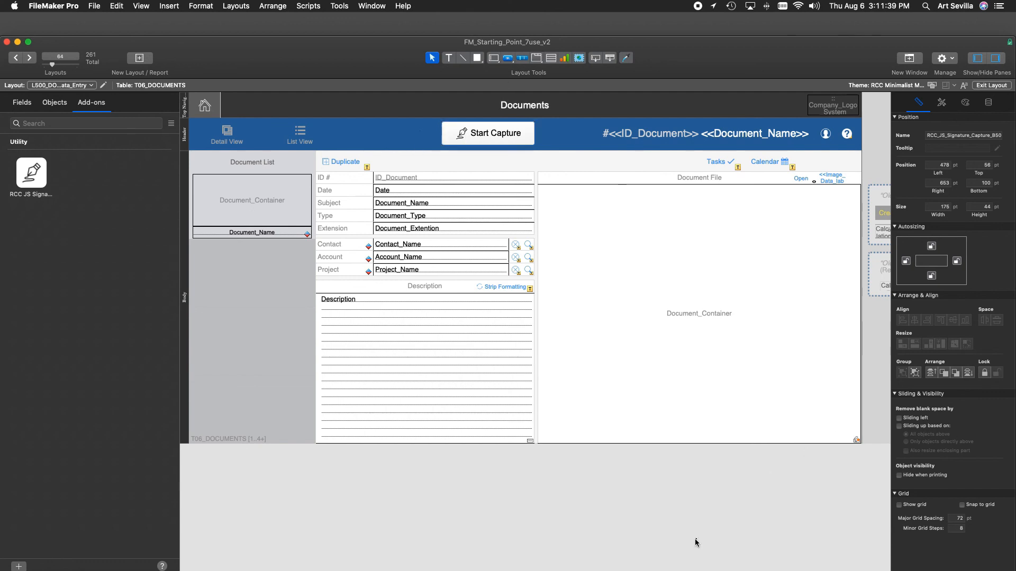